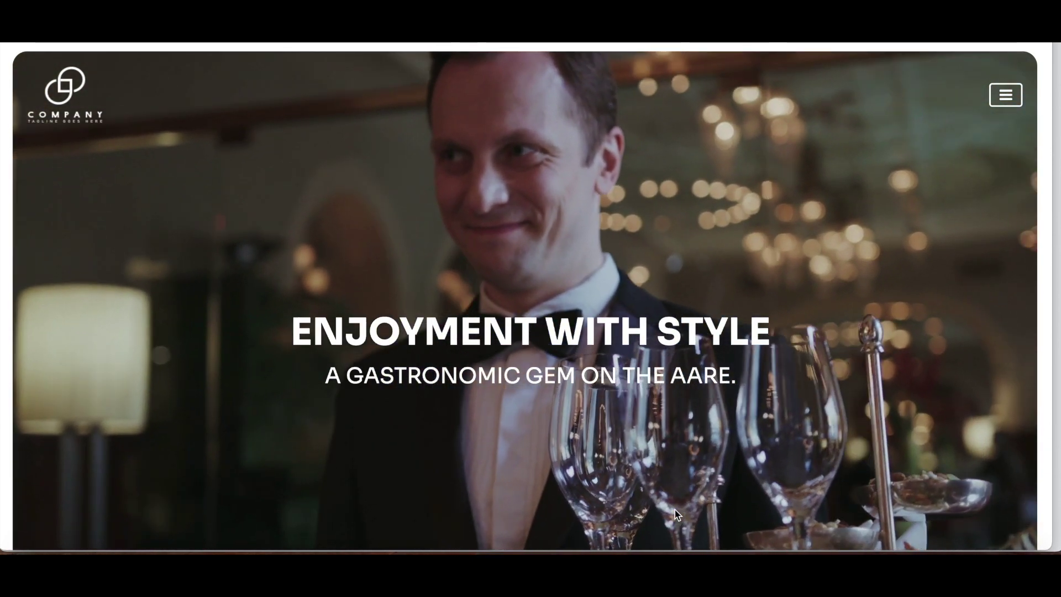
Step: Browse the home page, then open the navigation menu listing Make a Reservation through LOG IN
{"action": "scroll", "coordinate": [674, 510], "scroll_direction": "down", "scroll_amount": 4}
{"action": "scroll", "coordinate": [676, 514], "scroll_direction": "down", "scroll_amount": 1}
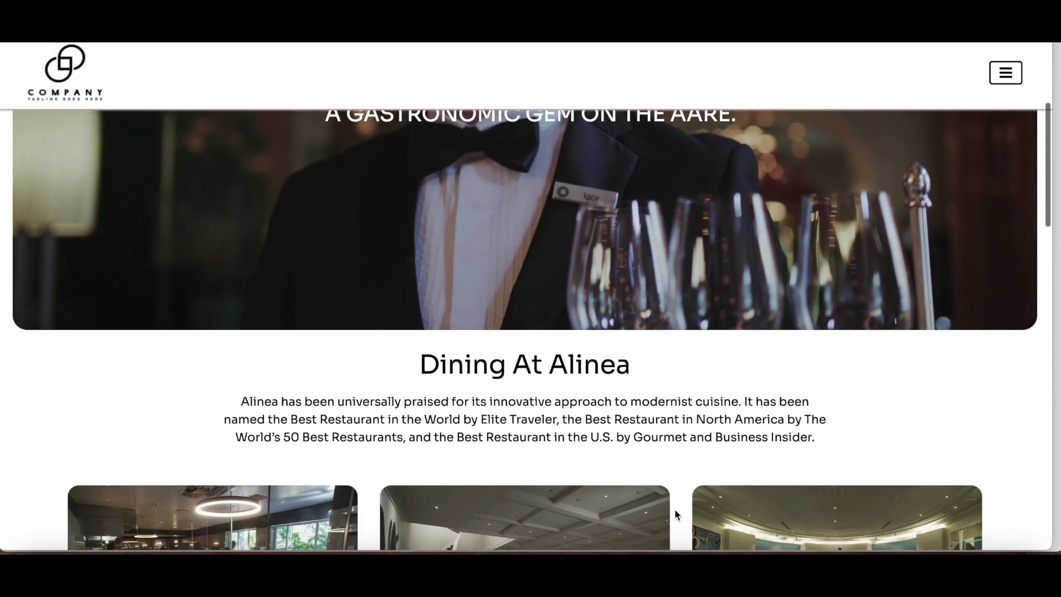
{"action": "scroll", "coordinate": [675, 514], "scroll_direction": "down", "scroll_amount": 3}
{"action": "scroll", "coordinate": [677, 514], "scroll_direction": "down", "scroll_amount": 1}
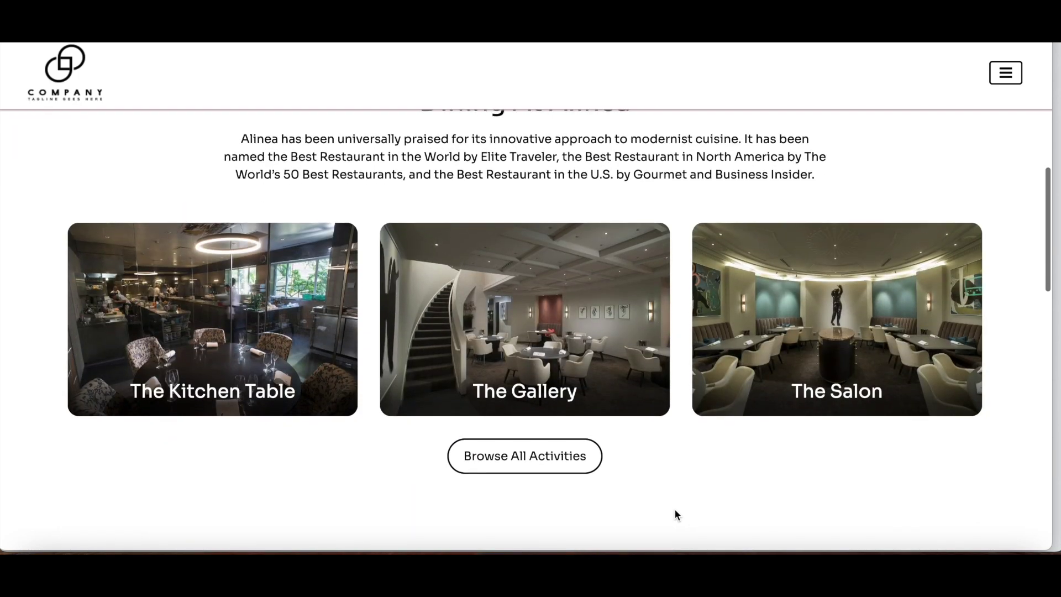
{"action": "scroll", "coordinate": [676, 514], "scroll_direction": "down", "scroll_amount": 5}
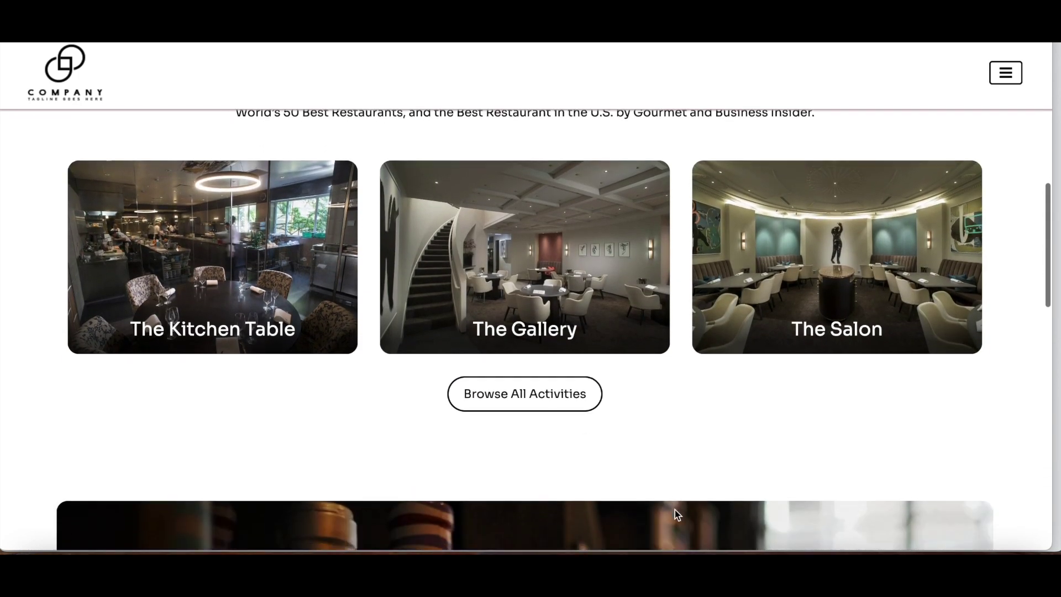
{"action": "scroll", "coordinate": [678, 514], "scroll_direction": "down", "scroll_amount": 1}
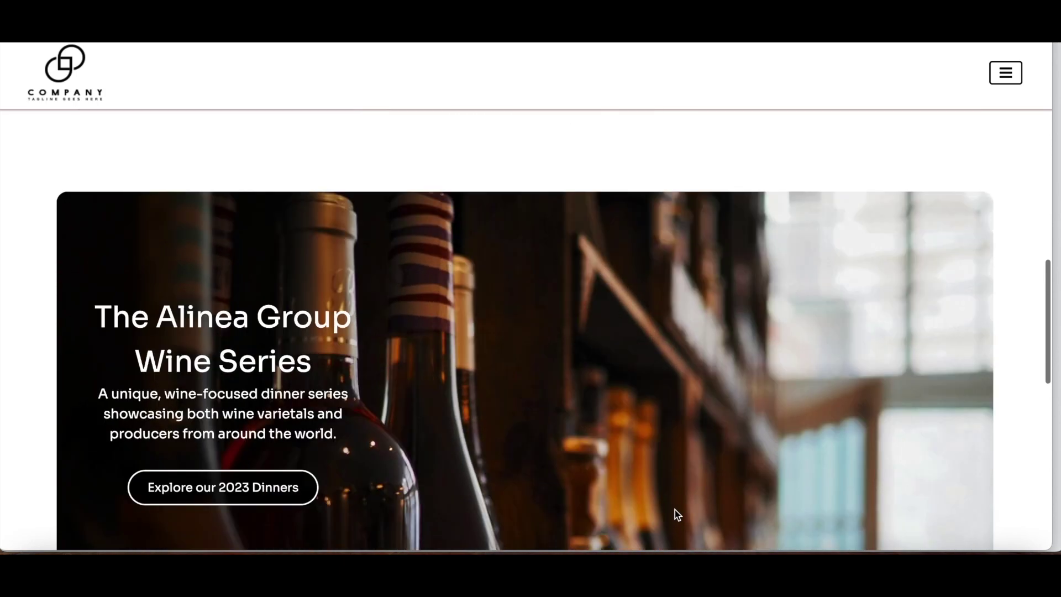
{"action": "scroll", "coordinate": [677, 514], "scroll_direction": "down", "scroll_amount": 1}
{"action": "scroll", "coordinate": [675, 509], "scroll_direction": "down", "scroll_amount": 6}
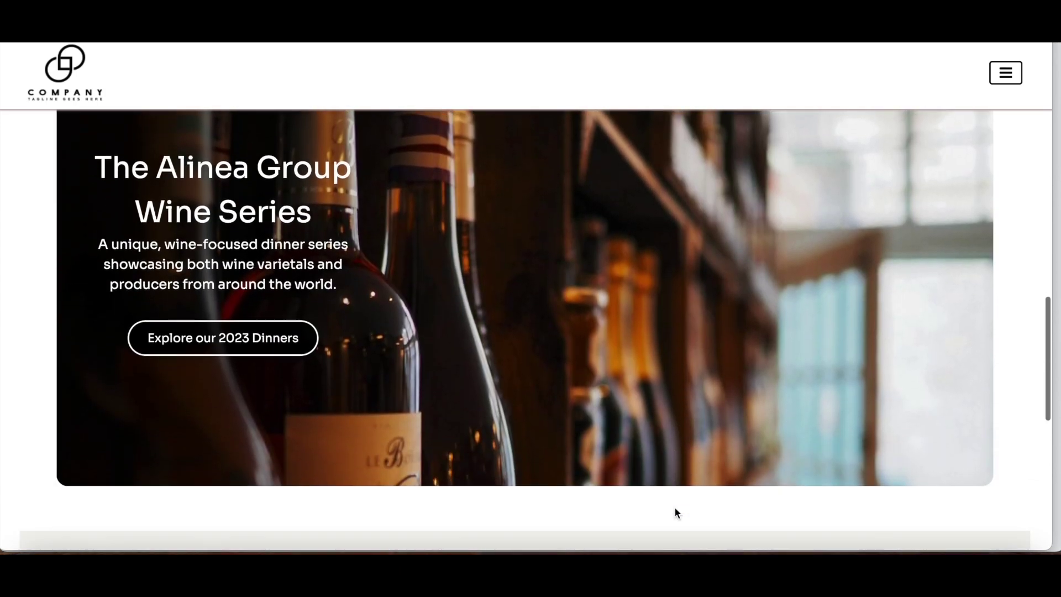
{"action": "scroll", "coordinate": [675, 508], "scroll_direction": "down", "scroll_amount": 2}
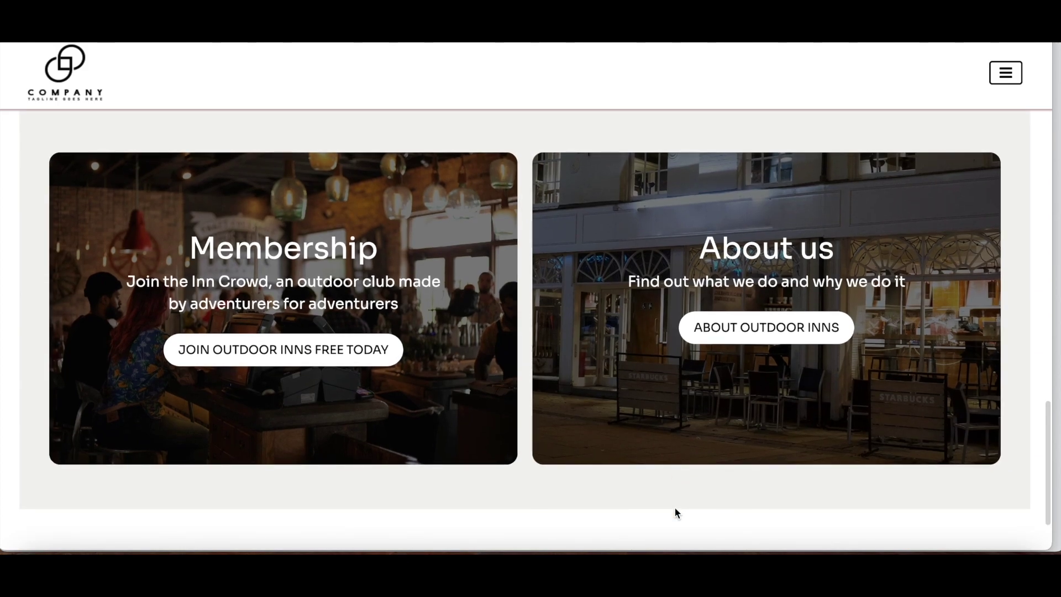
{"action": "scroll", "coordinate": [675, 508], "scroll_direction": "up", "scroll_amount": 10}
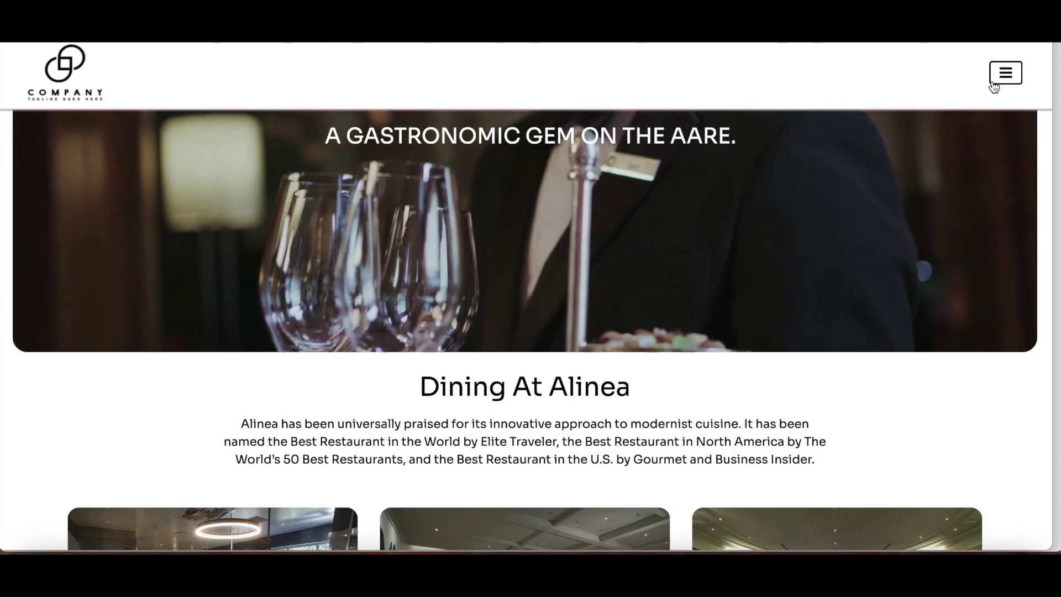
{"action": "left_click", "coordinate": [995, 82]}
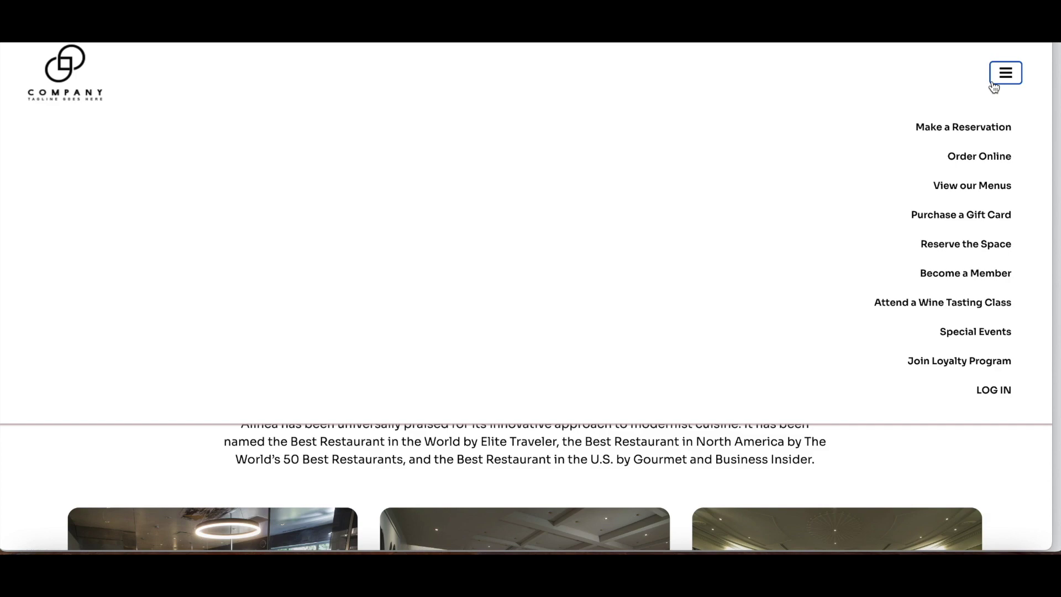
Step: Log in with the saved Chrome email and password and submit SIGN IN
{"action": "left_click", "coordinate": [1006, 389]}
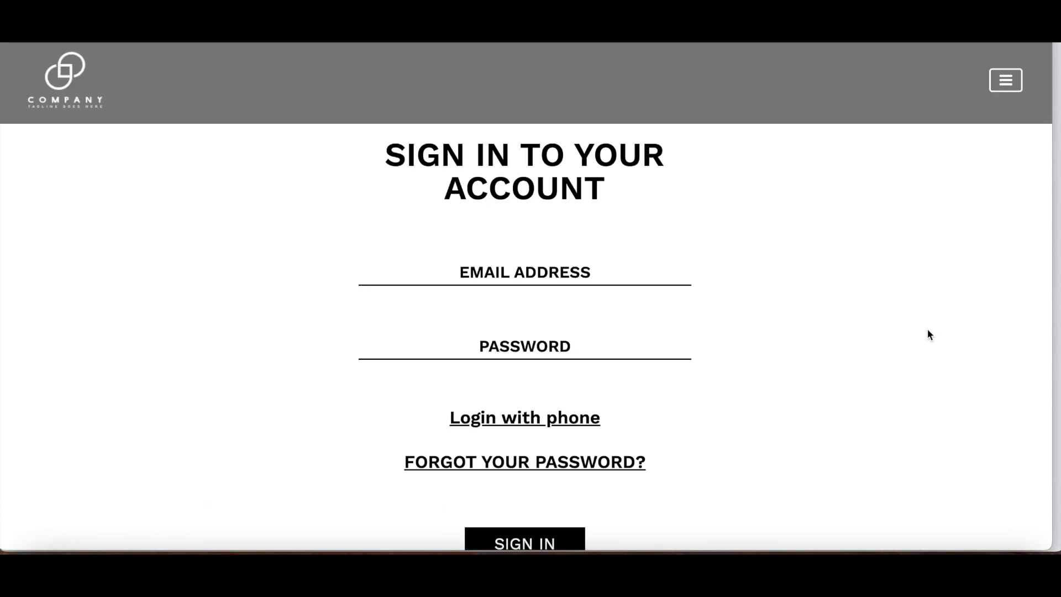
{"action": "left_click", "coordinate": [498, 265]}
{"action": "type", "text": "te"}
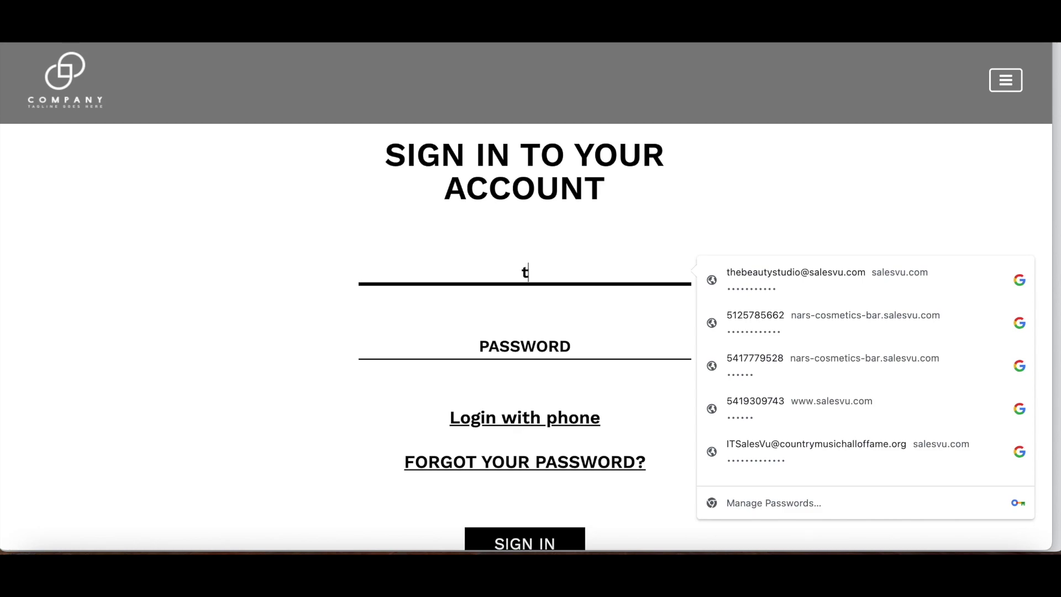
{"action": "left_click", "coordinate": [521, 309]}
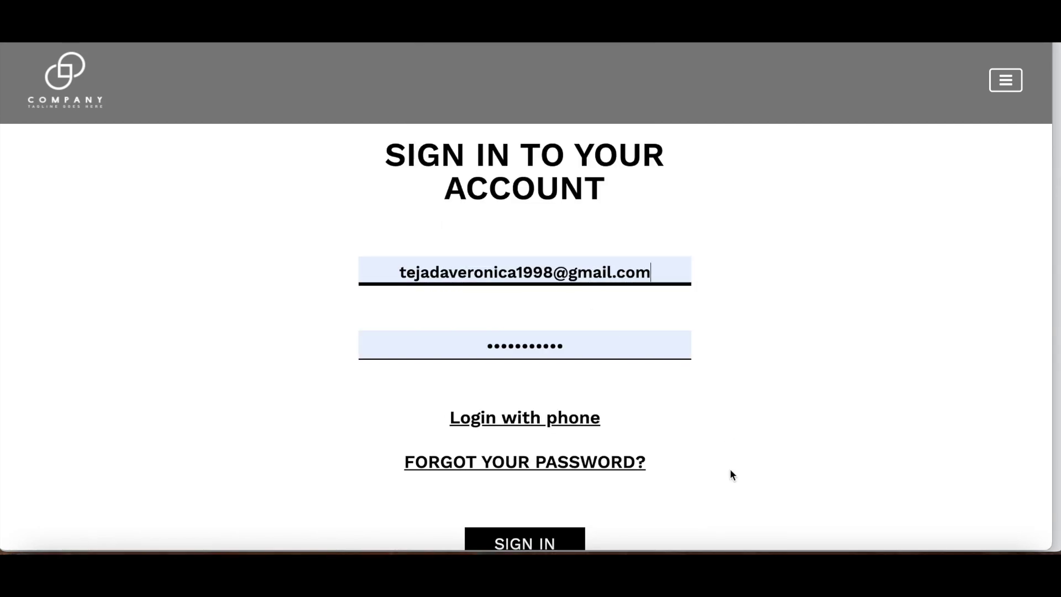
{"action": "scroll", "coordinate": [716, 469], "scroll_direction": "down", "scroll_amount": 1}
{"action": "left_click", "coordinate": [554, 515]}
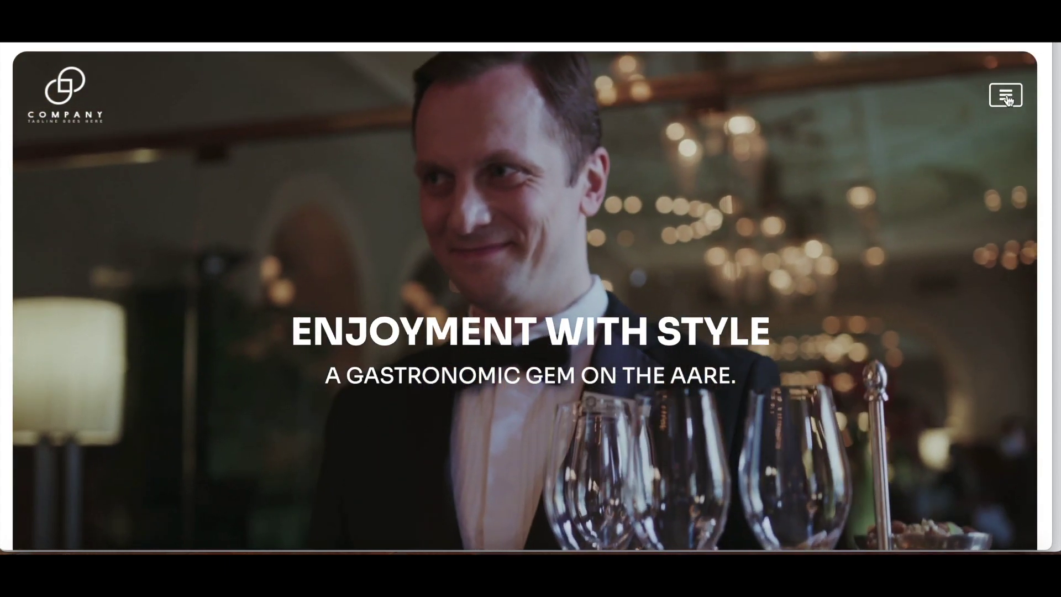
Step: On the Make a Reservation page, set the date to 09-22-2023 and party size to 4
{"action": "left_click", "coordinate": [1003, 96]}
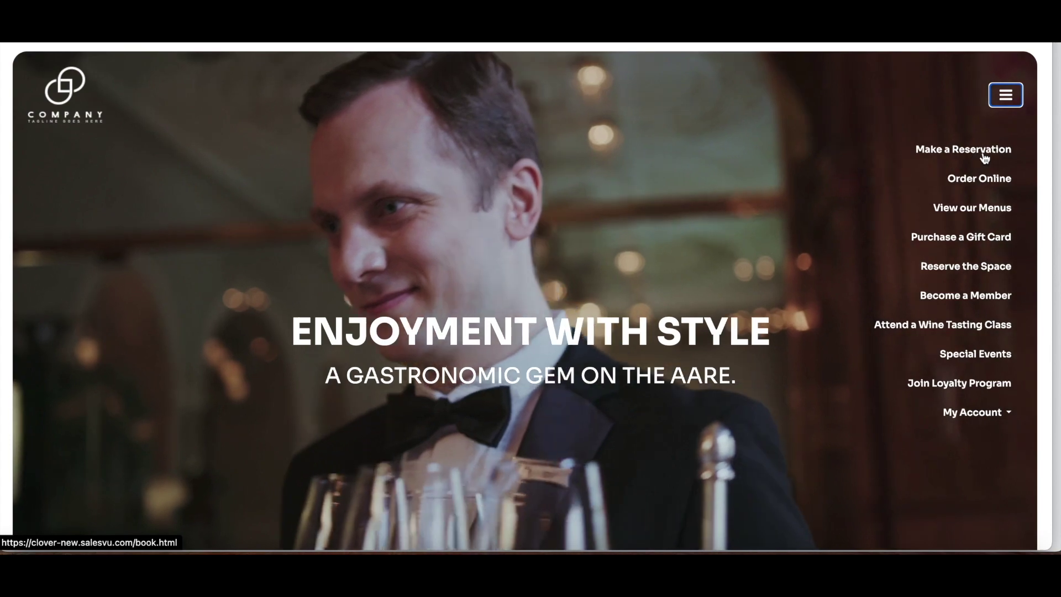
{"action": "left_click", "coordinate": [983, 158]}
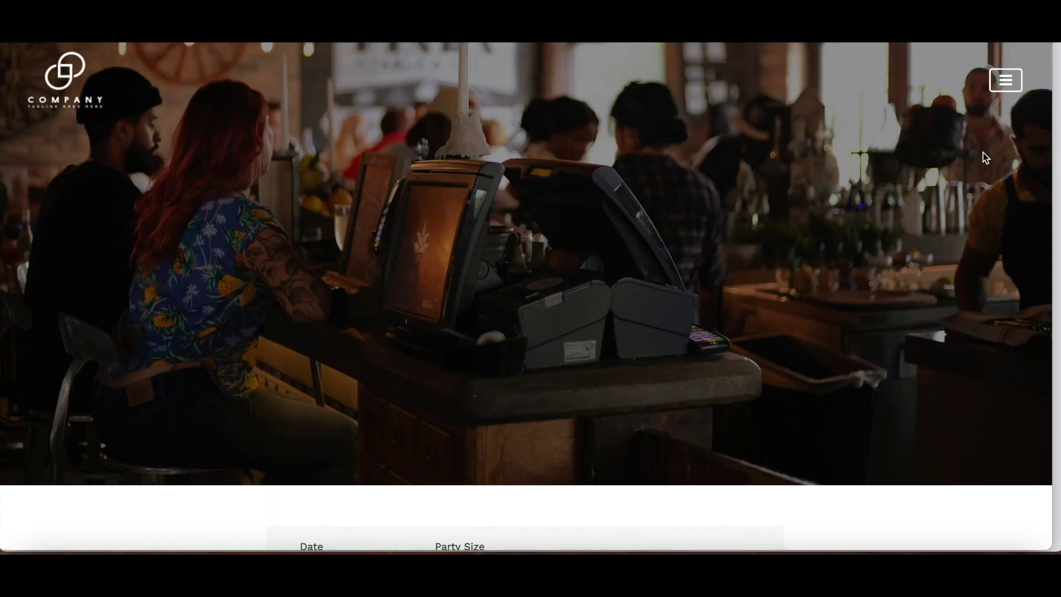
{"action": "scroll", "coordinate": [984, 157], "scroll_direction": "down", "scroll_amount": 6}
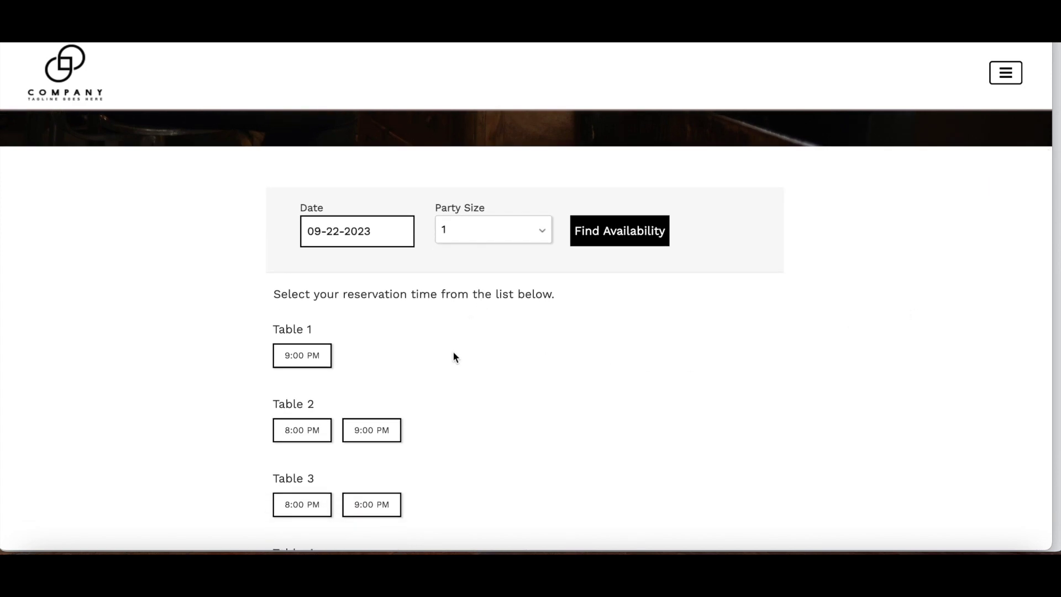
{"action": "left_click", "coordinate": [330, 230]}
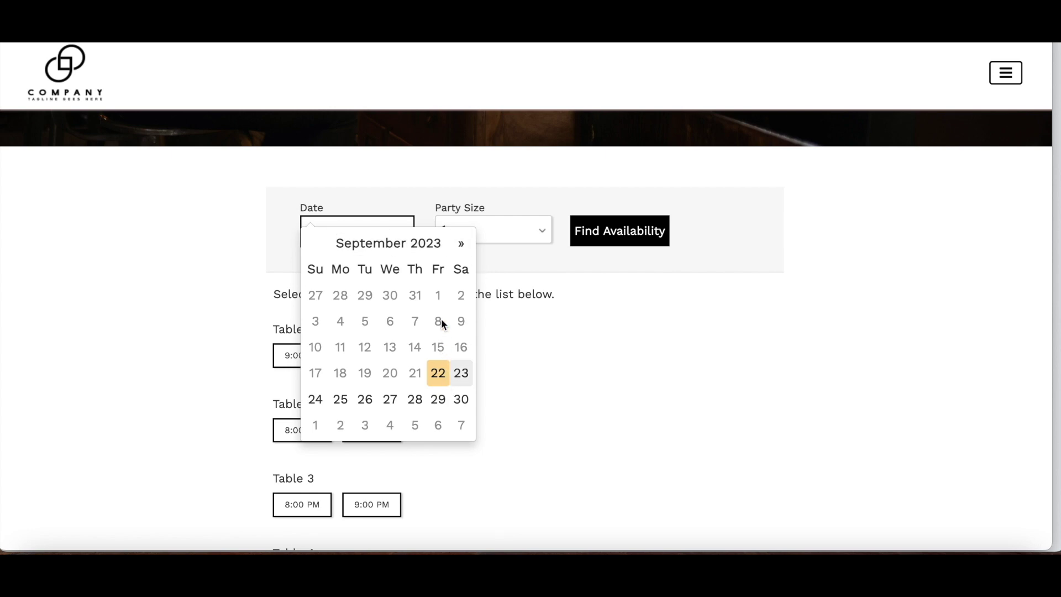
{"action": "left_click", "coordinate": [521, 377]}
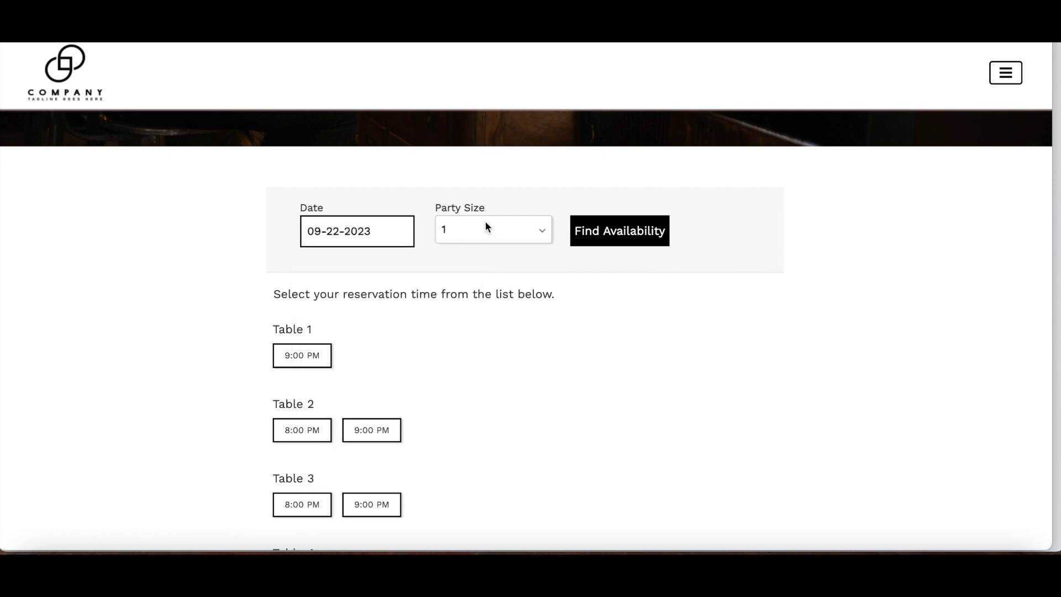
{"action": "left_click", "coordinate": [486, 221]}
{"action": "left_click", "coordinate": [475, 292]}
Step: Book Table 2's 8:00 PM slot for $50.00
{"action": "scroll", "coordinate": [261, 384], "scroll_direction": "down", "scroll_amount": 1}
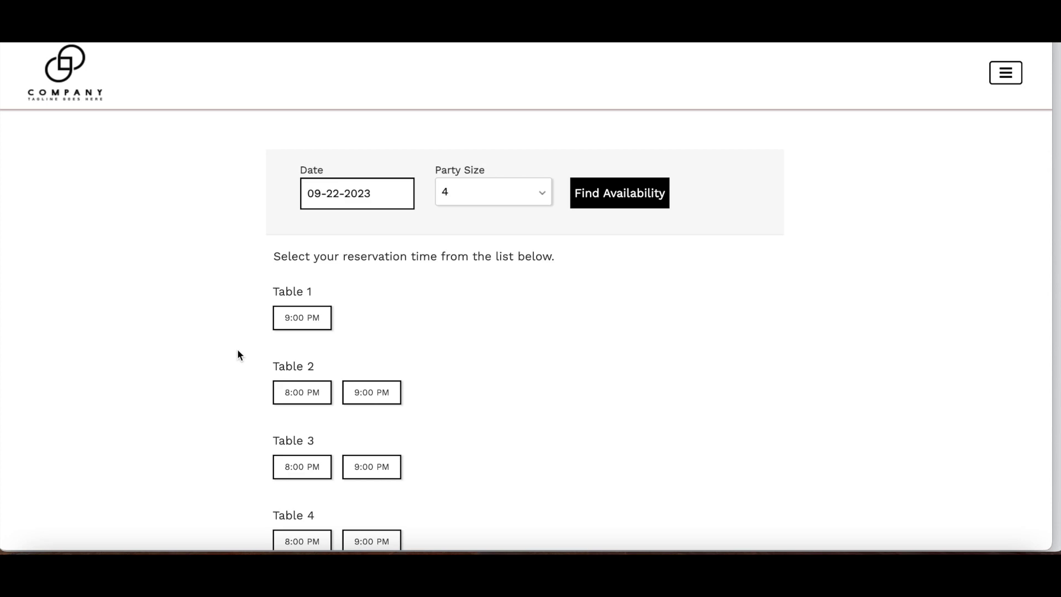
{"action": "left_click", "coordinate": [309, 396]}
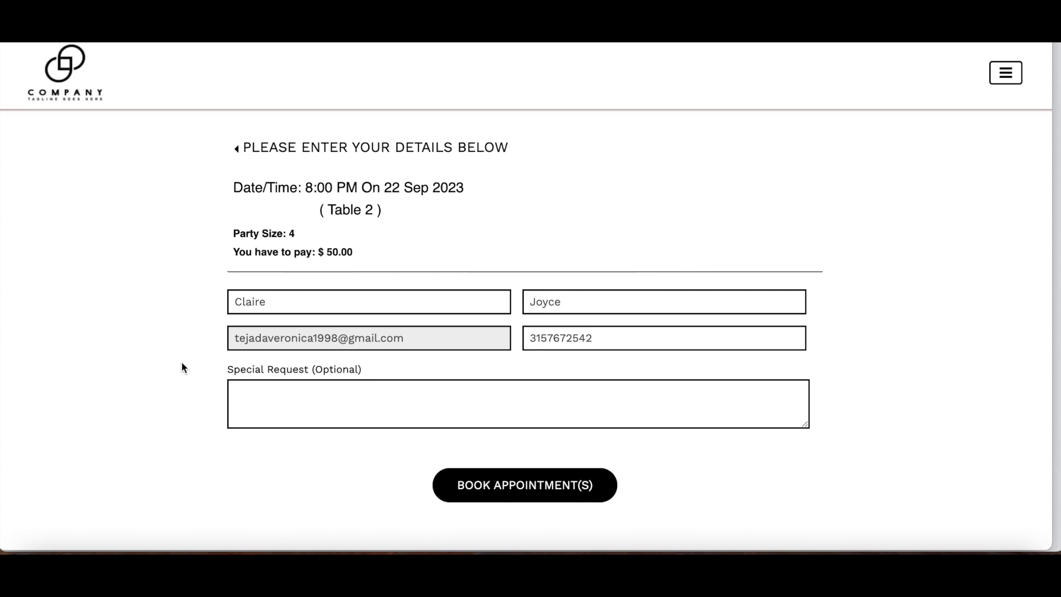
{"action": "left_click", "coordinate": [509, 480]}
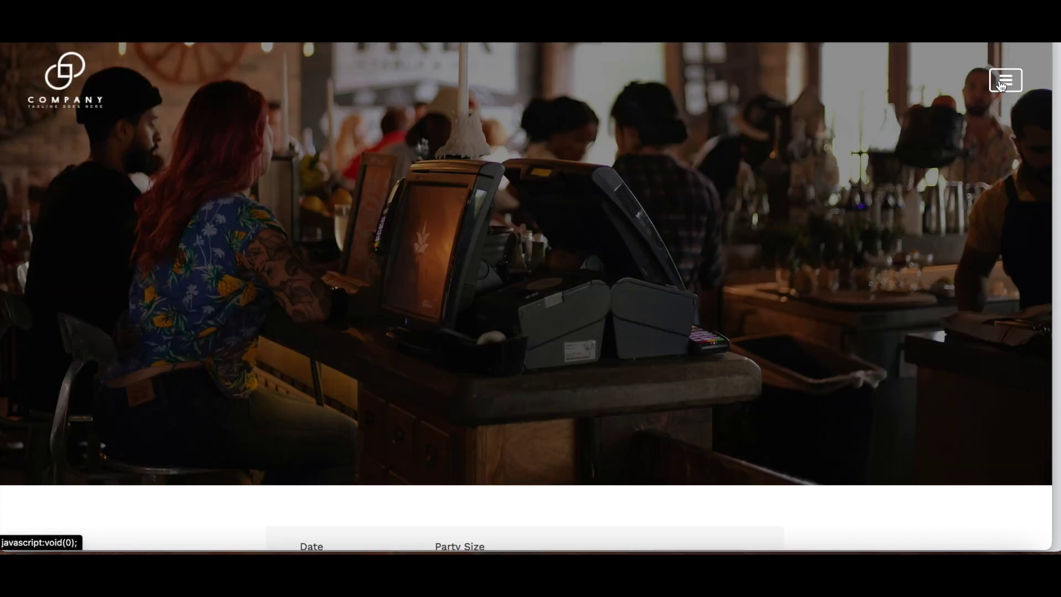
Step: Go to the gift card page, select the $150 Gift Card and dismiss the pickup/delivery prompt
{"action": "left_click", "coordinate": [1005, 82]}
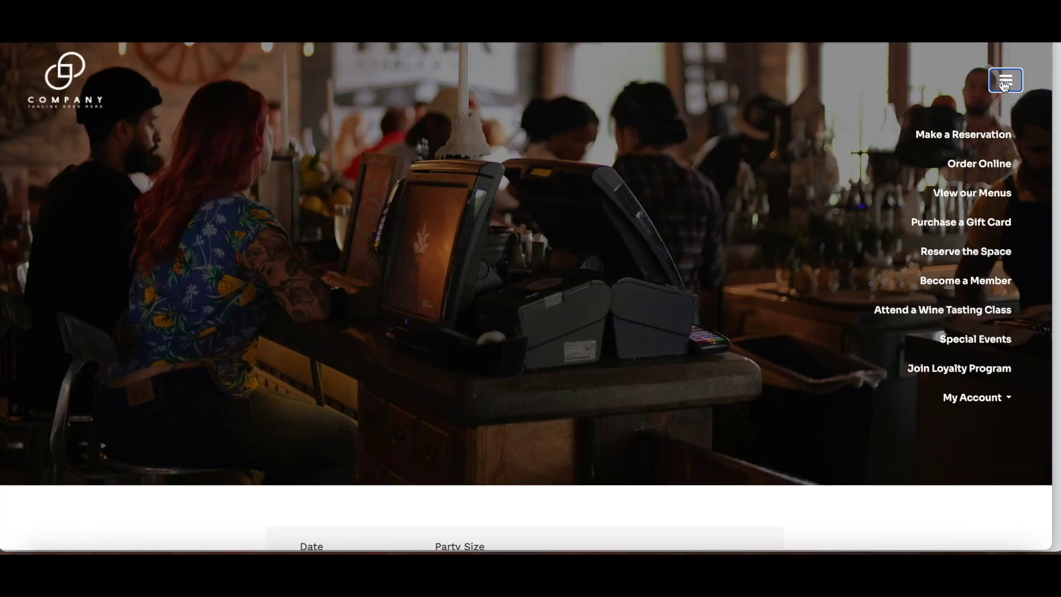
{"action": "left_click", "coordinate": [981, 224]}
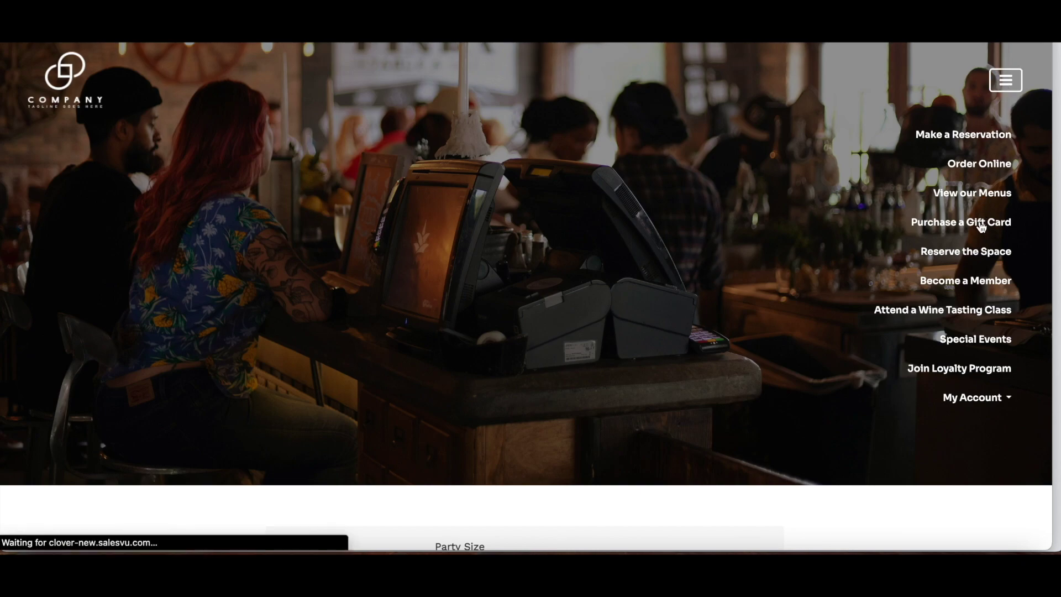
{"action": "scroll", "coordinate": [981, 226], "scroll_direction": "down", "scroll_amount": 3}
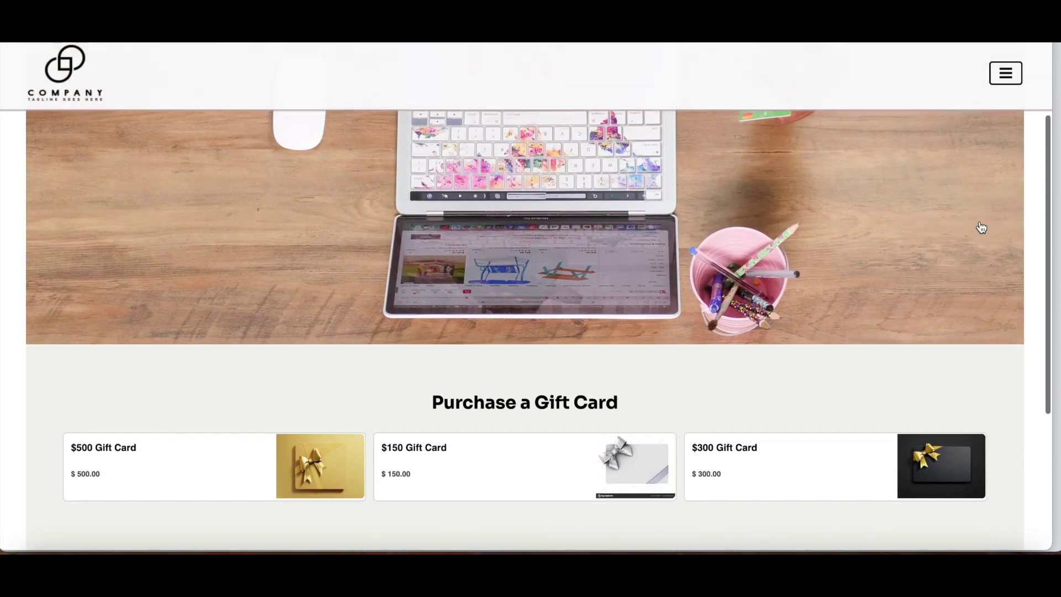
{"action": "scroll", "coordinate": [981, 228], "scroll_direction": "down", "scroll_amount": 3}
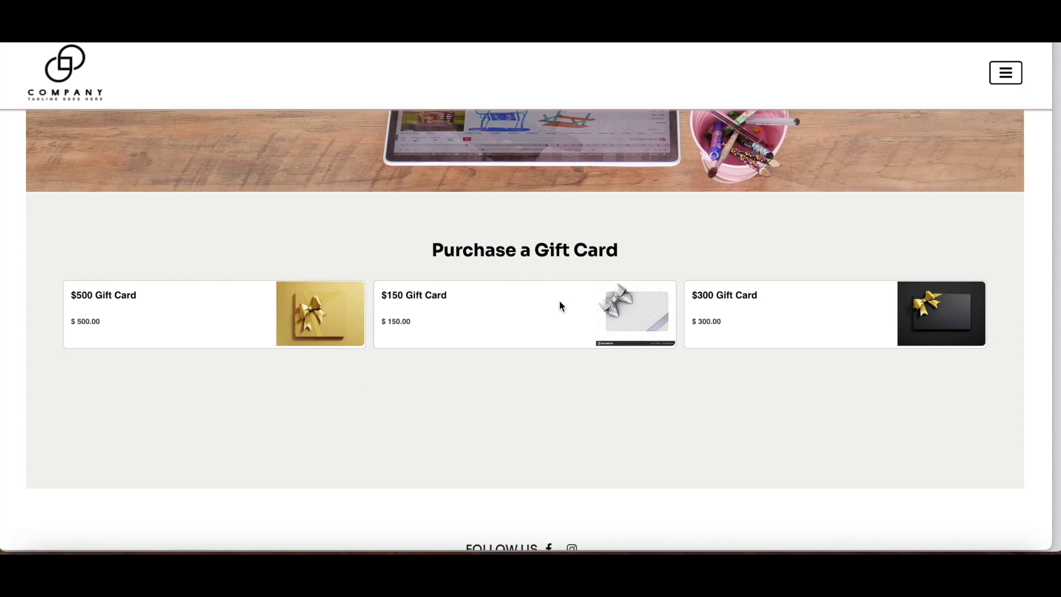
{"action": "left_click", "coordinate": [631, 326]}
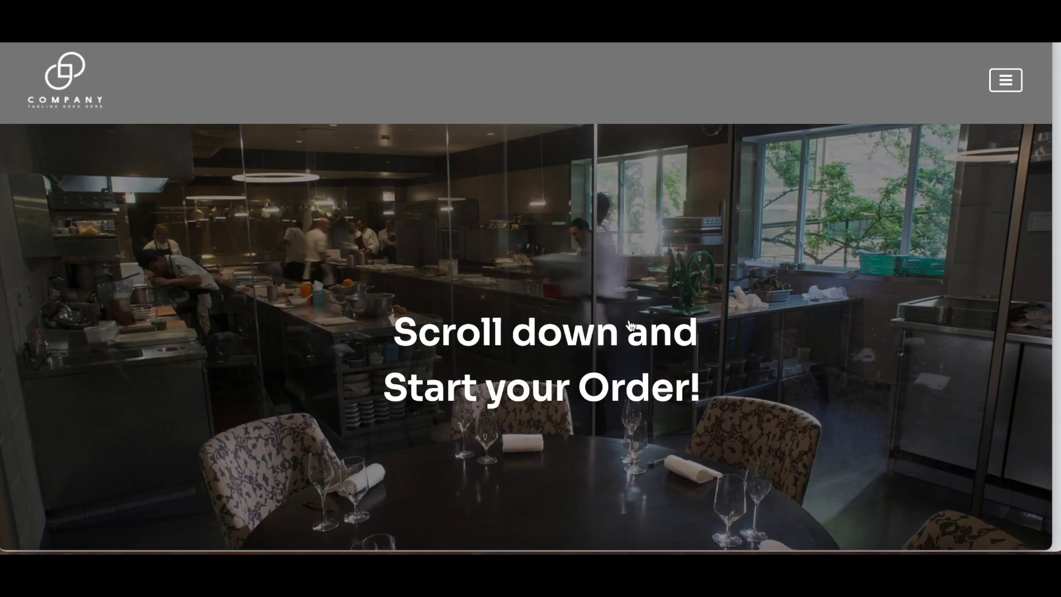
{"action": "scroll", "coordinate": [639, 139], "scroll_direction": "down", "scroll_amount": 5}
{"action": "scroll", "coordinate": [639, 139], "scroll_direction": "down", "scroll_amount": 2}
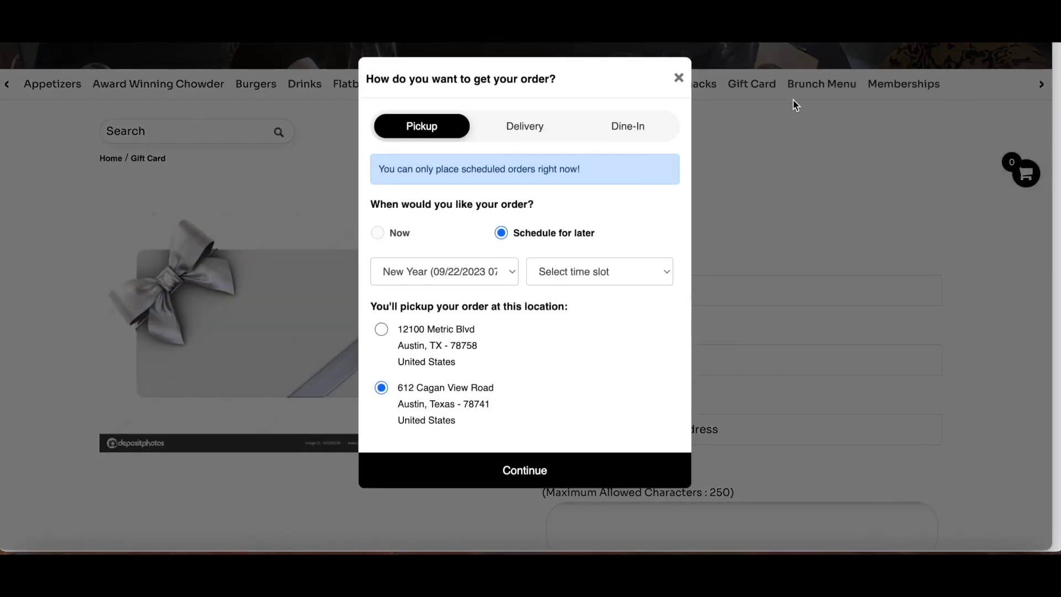
{"action": "left_click", "coordinate": [679, 77]}
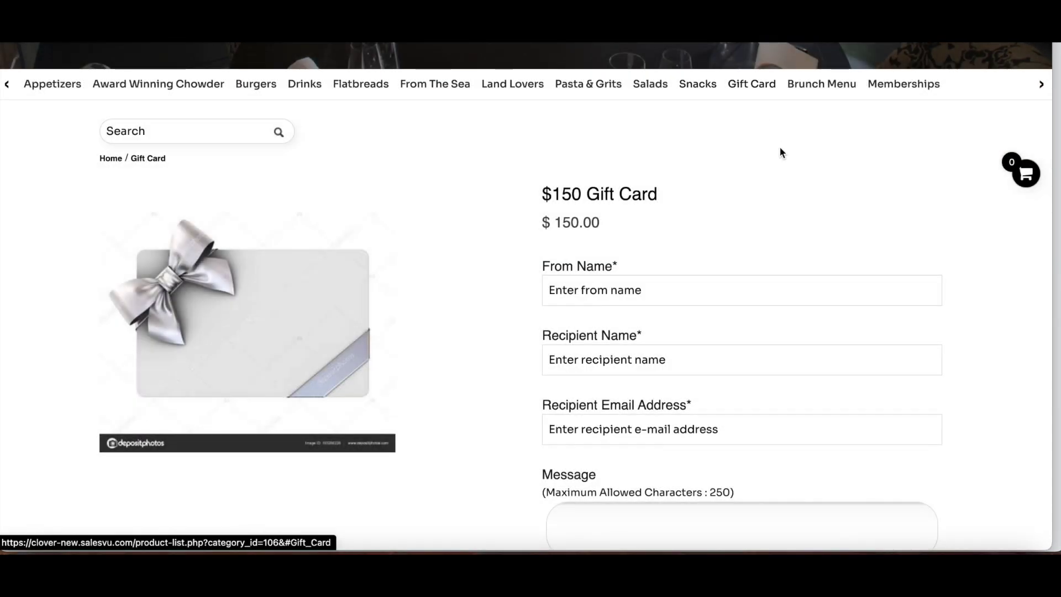
{"action": "scroll", "coordinate": [780, 148], "scroll_direction": "down", "scroll_amount": 1}
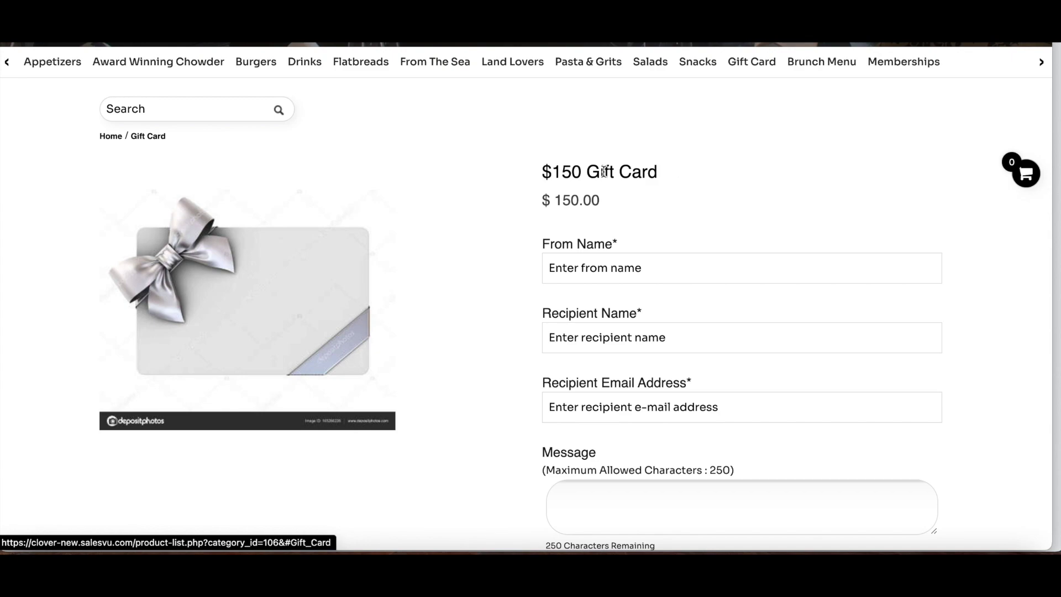
Step: Fill From Name, Recipient Name and Recipient Email from the autofill suggestions
{"action": "left_click", "coordinate": [602, 271]}
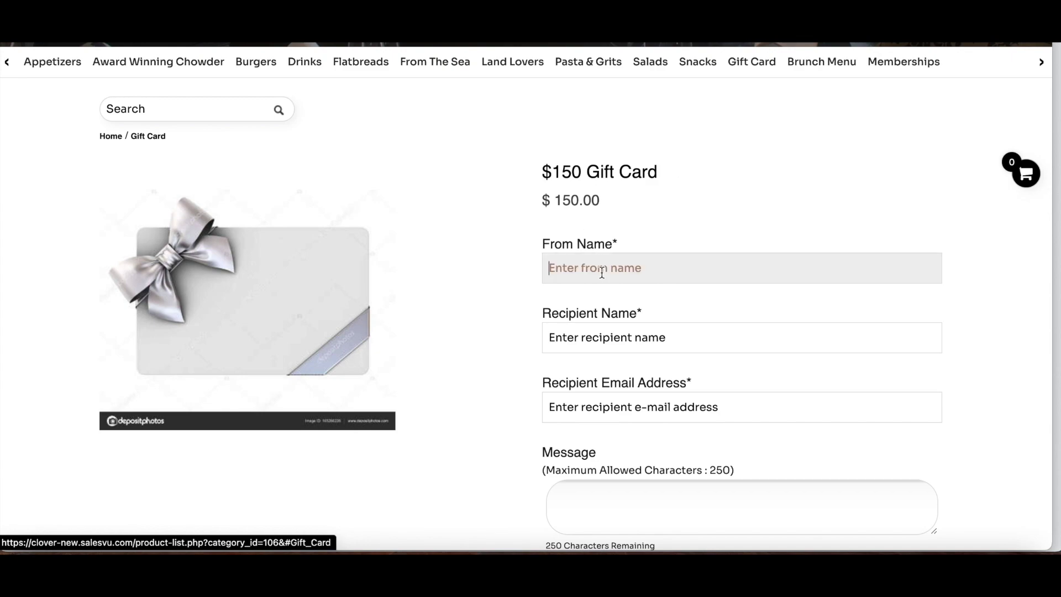
{"action": "left_click", "coordinate": [652, 304]}
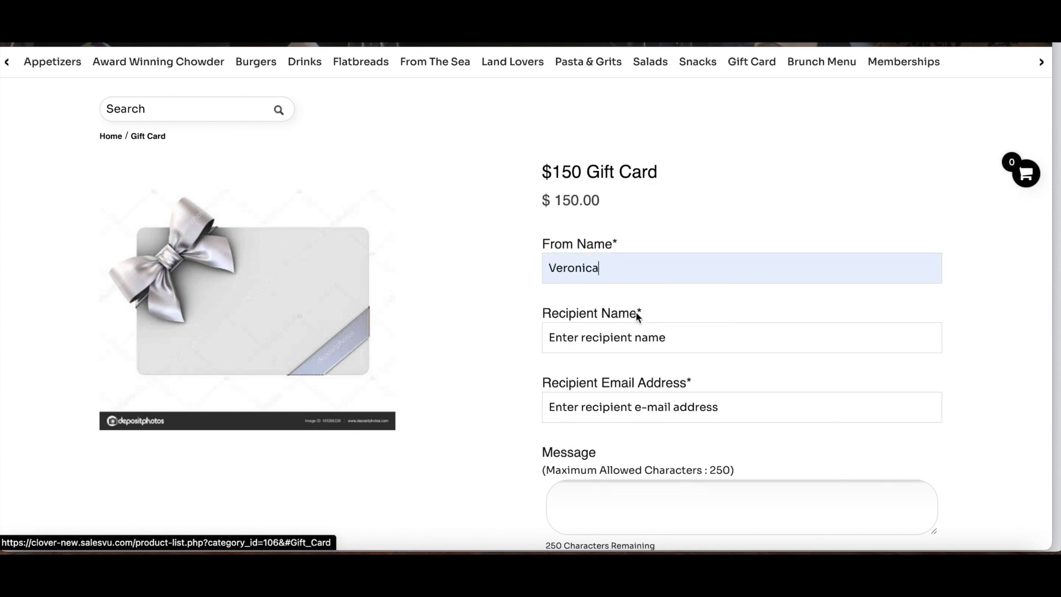
{"action": "left_click", "coordinate": [587, 344]}
{"action": "left_click", "coordinate": [635, 376]}
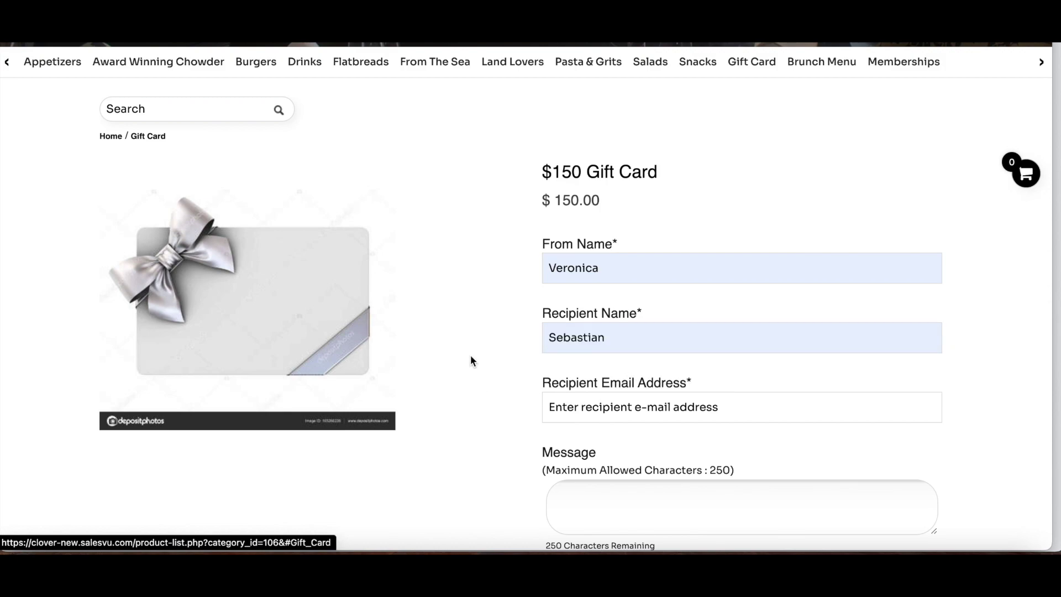
{"action": "scroll", "coordinate": [470, 357], "scroll_direction": "down", "scroll_amount": 3}
{"action": "left_click", "coordinate": [620, 314]}
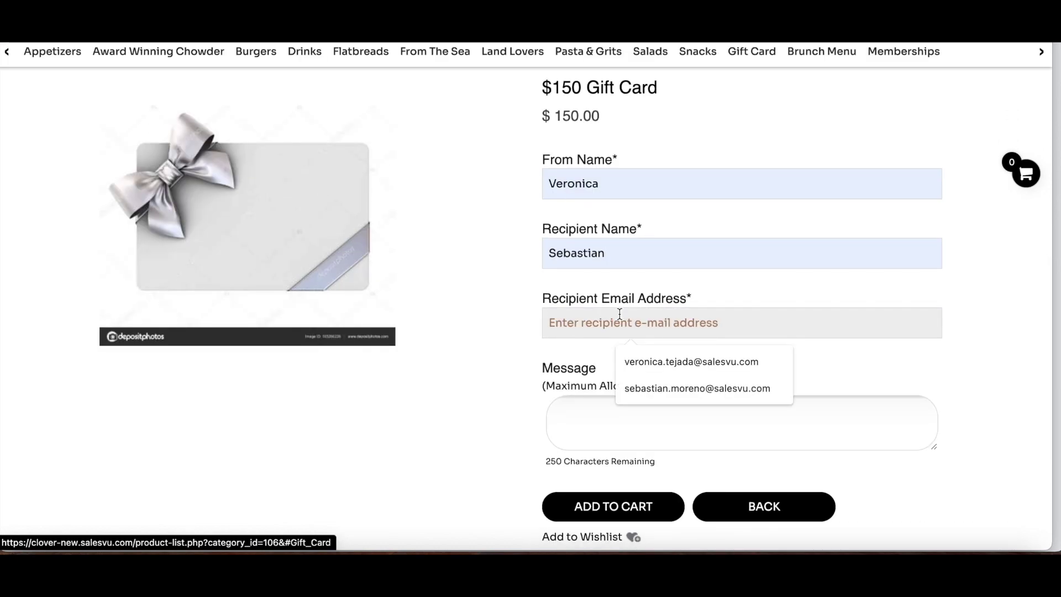
{"action": "left_click", "coordinate": [659, 391]}
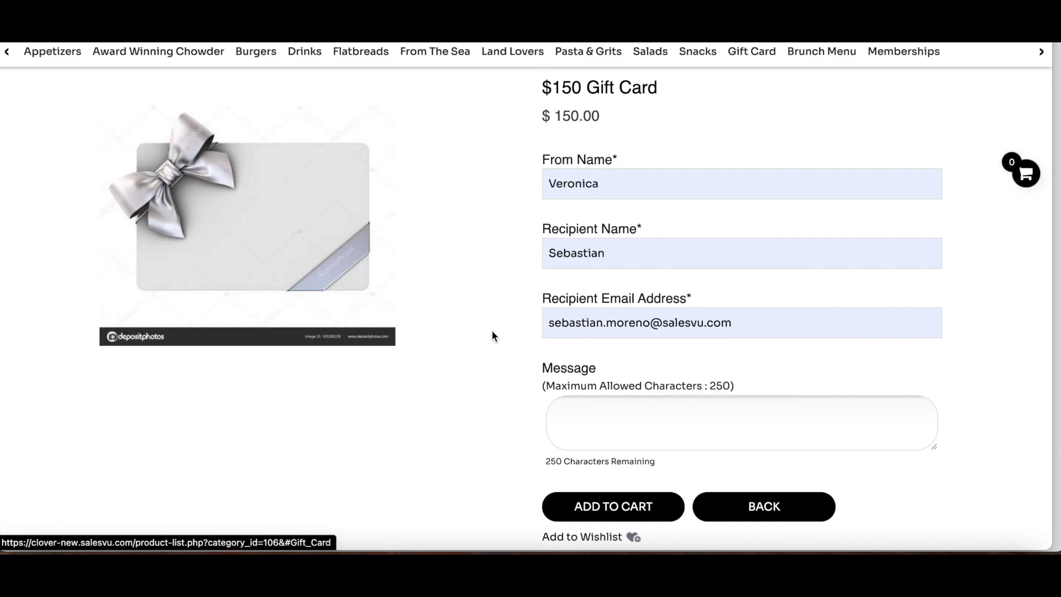
Step: Enter the gift card message 'Happy Birthday!'
{"action": "left_click", "coordinate": [581, 417]}
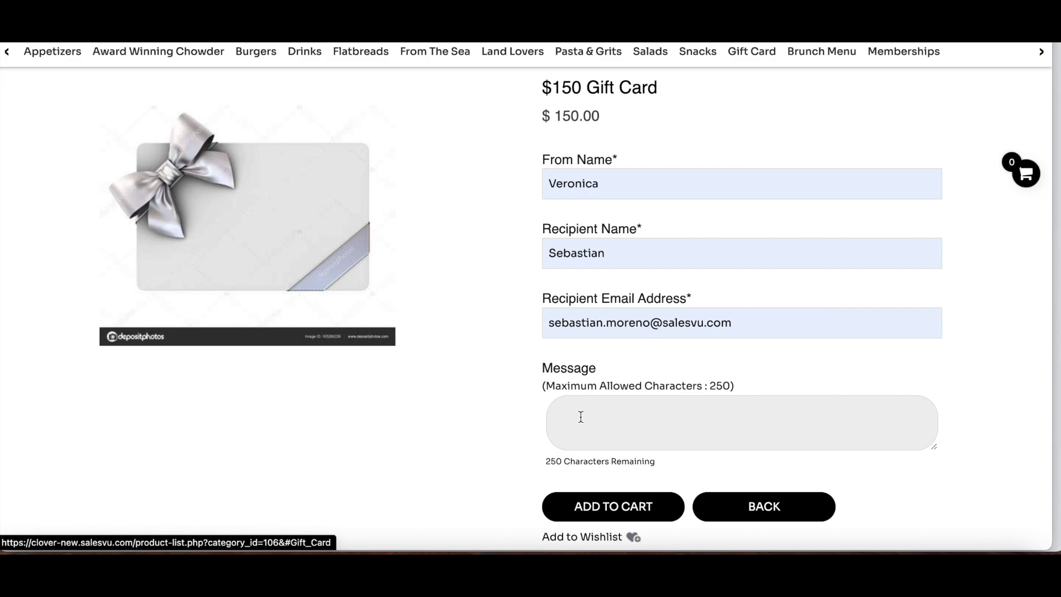
{"action": "type", "text": "Happy"}
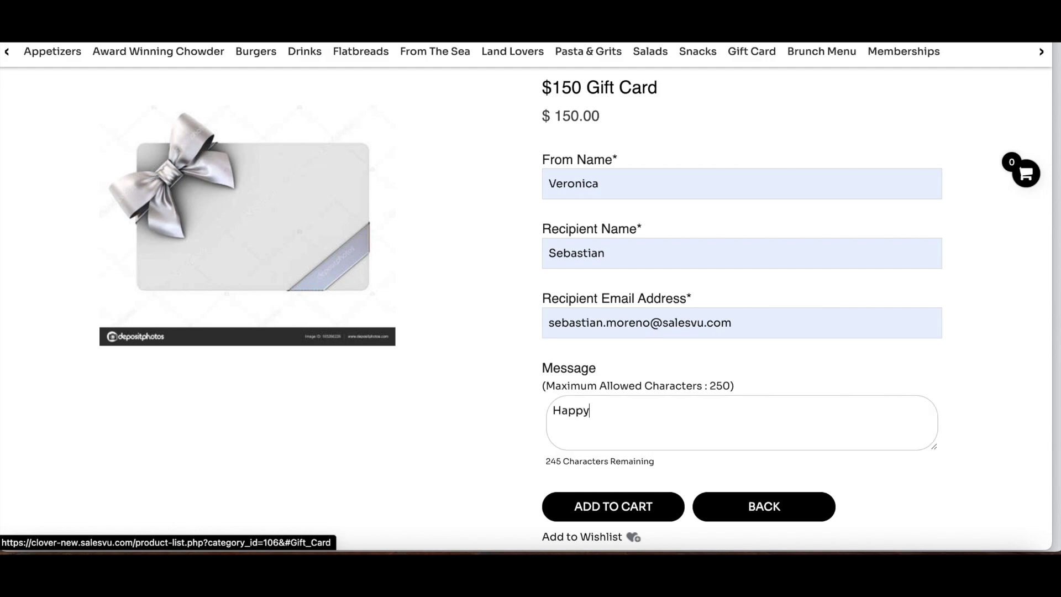
{"action": "type", "text": " Birthday!"}
{"action": "scroll", "coordinate": [735, 390], "scroll_direction": "down", "scroll_amount": 1}
{"action": "scroll", "coordinate": [736, 390], "scroll_direction": "down", "scroll_amount": 1}
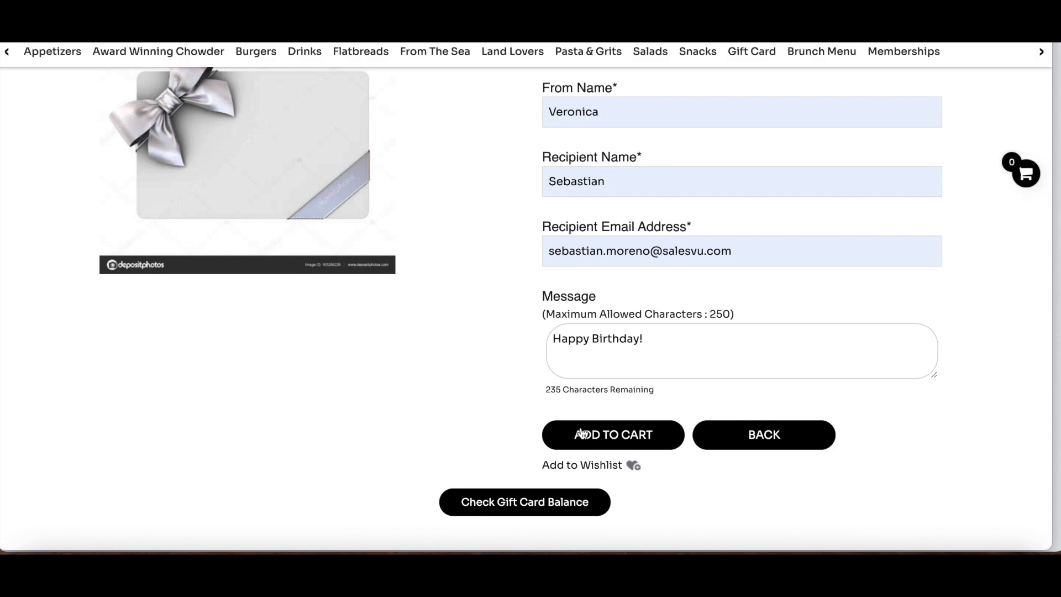
Step: Add the $150 Gift Card to the cart and proceed to checkout's $180.00 payment section
{"action": "left_click", "coordinate": [599, 435]}
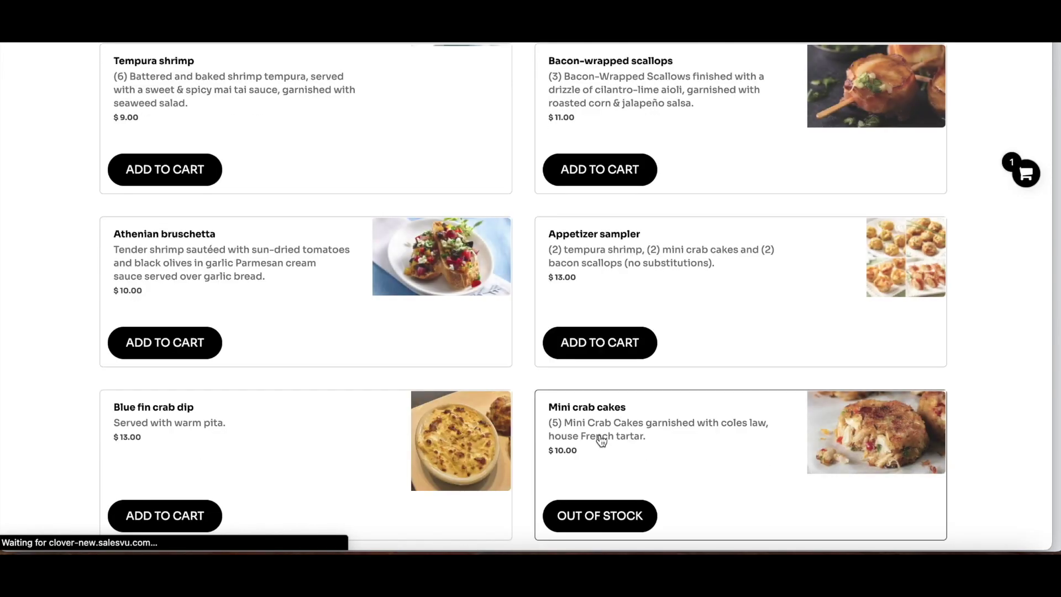
{"action": "left_click", "coordinate": [1026, 174]}
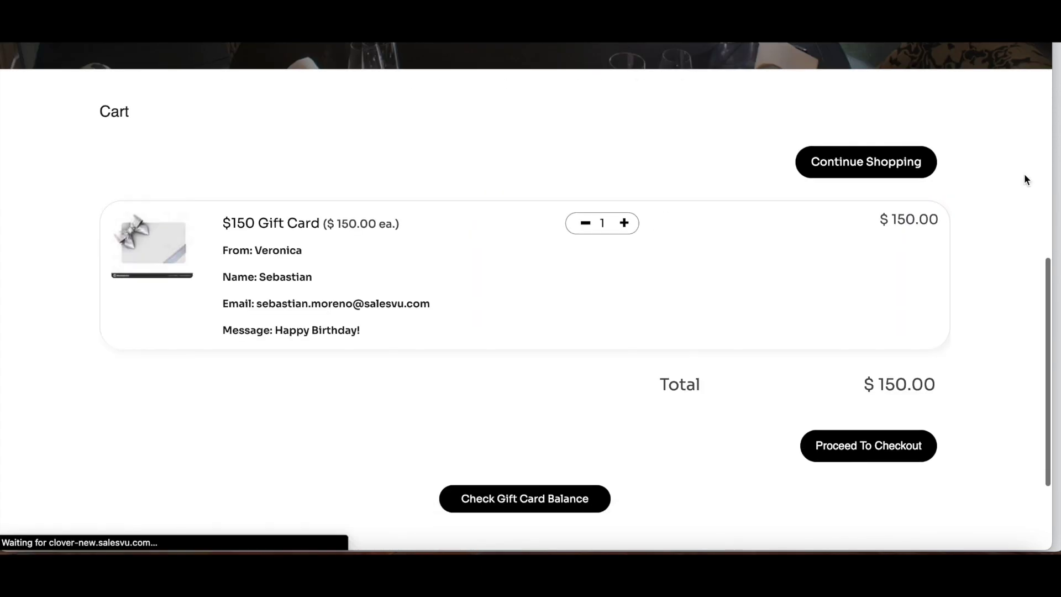
{"action": "left_click", "coordinate": [853, 470]}
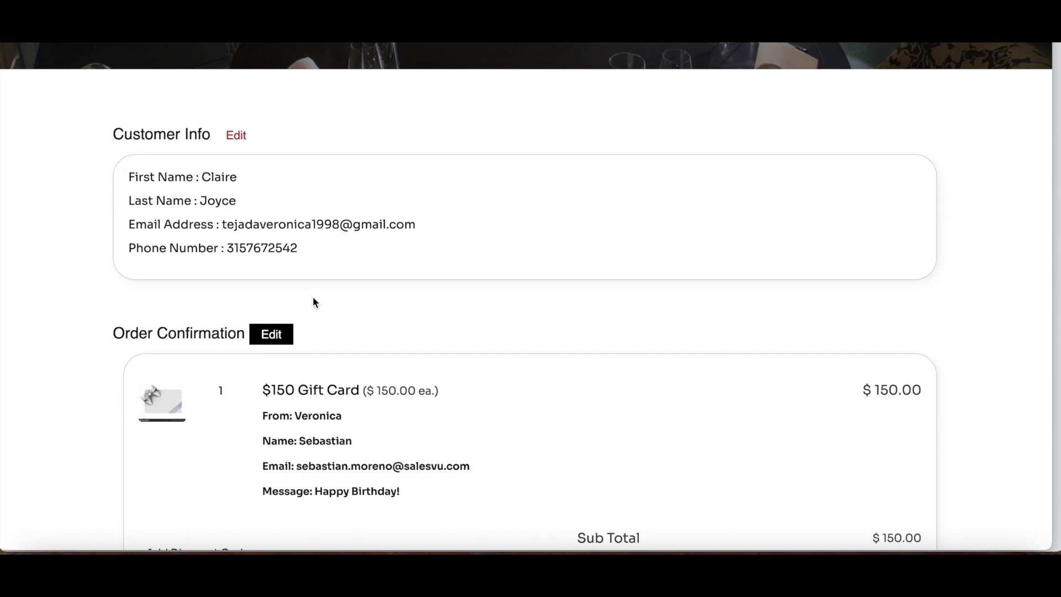
{"action": "scroll", "coordinate": [321, 288], "scroll_direction": "down", "scroll_amount": 1}
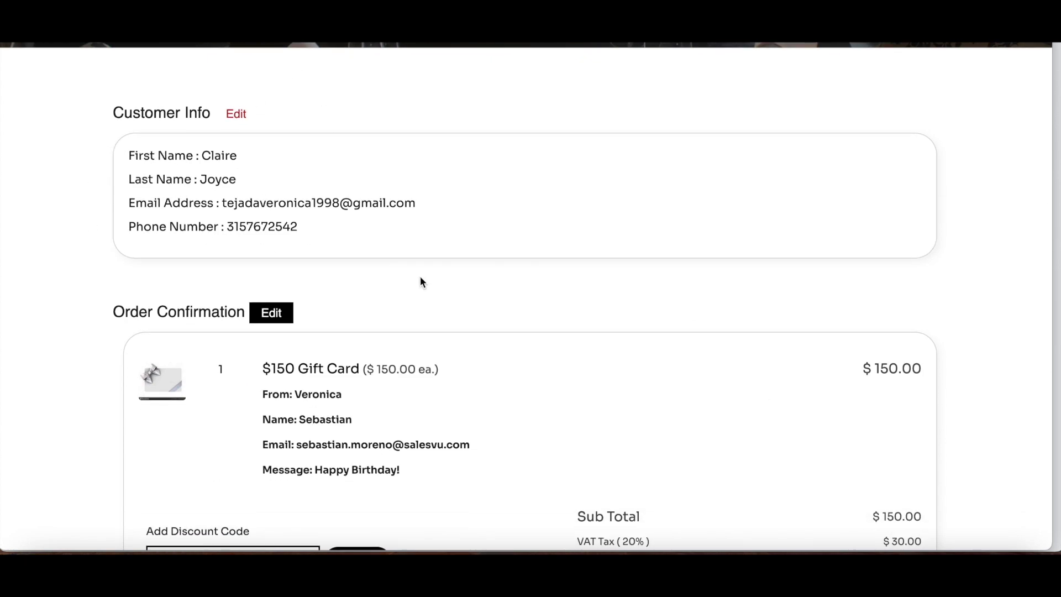
{"action": "scroll", "coordinate": [420, 279], "scroll_direction": "down", "scroll_amount": 4}
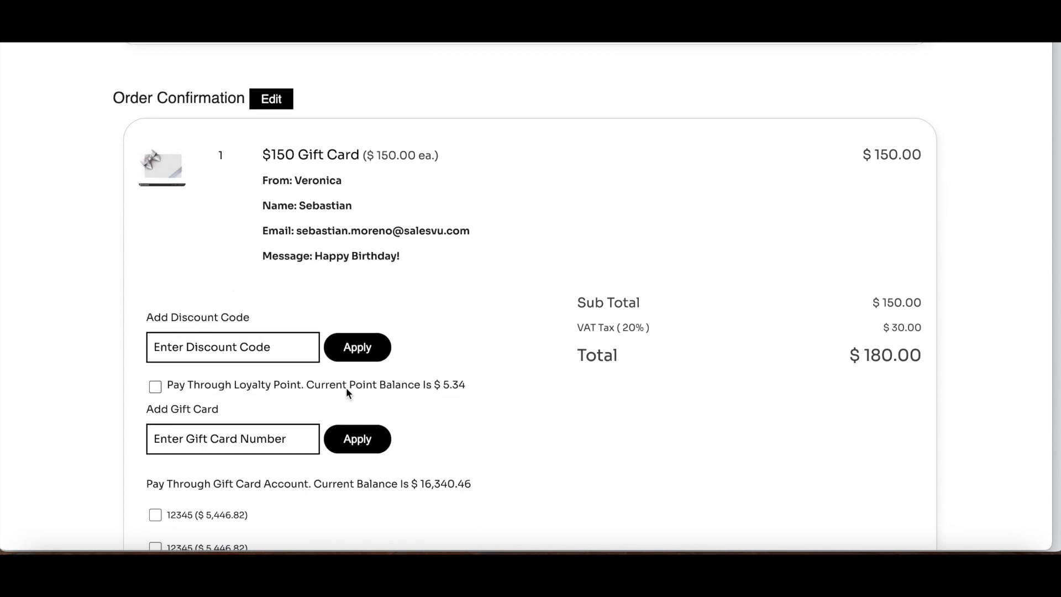
{"action": "scroll", "coordinate": [467, 276], "scroll_direction": "down", "scroll_amount": 1}
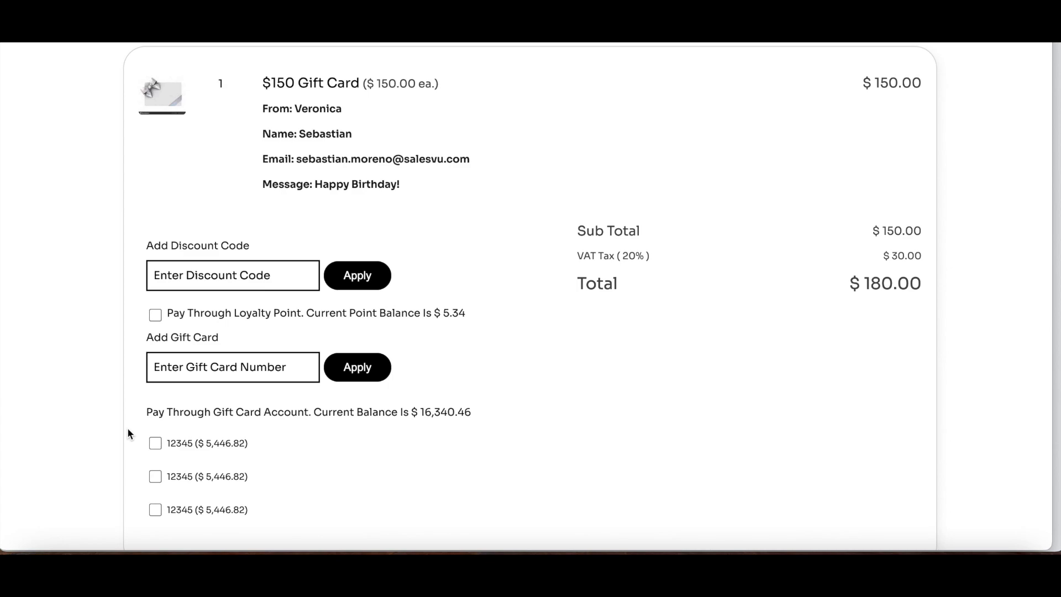
{"action": "scroll", "coordinate": [478, 479], "scroll_direction": "down", "scroll_amount": 3}
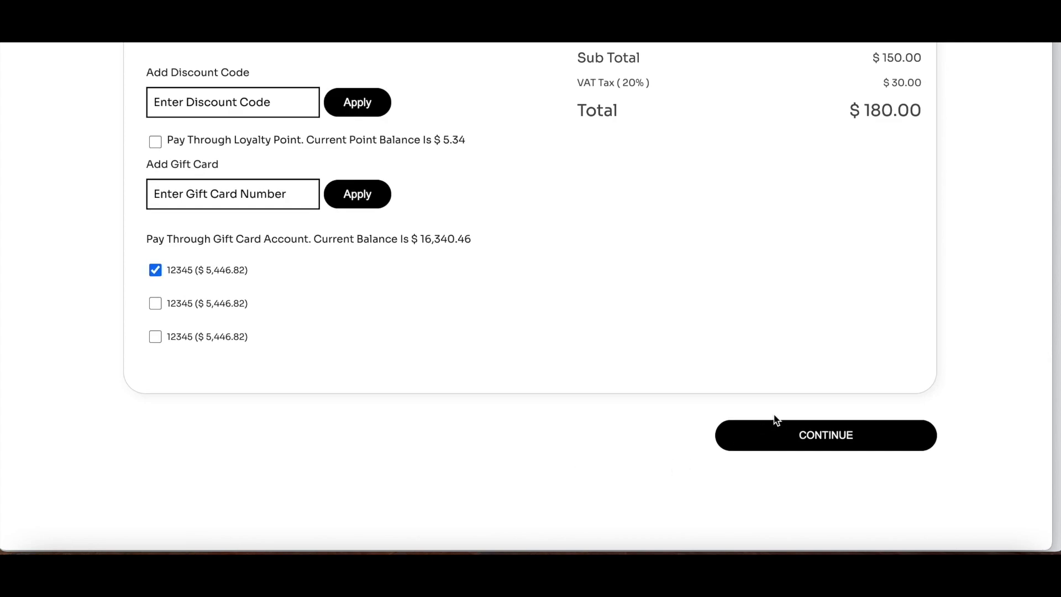
Step: Place the gift card order with a 15.00% tip
{"action": "left_click", "coordinate": [790, 444]}
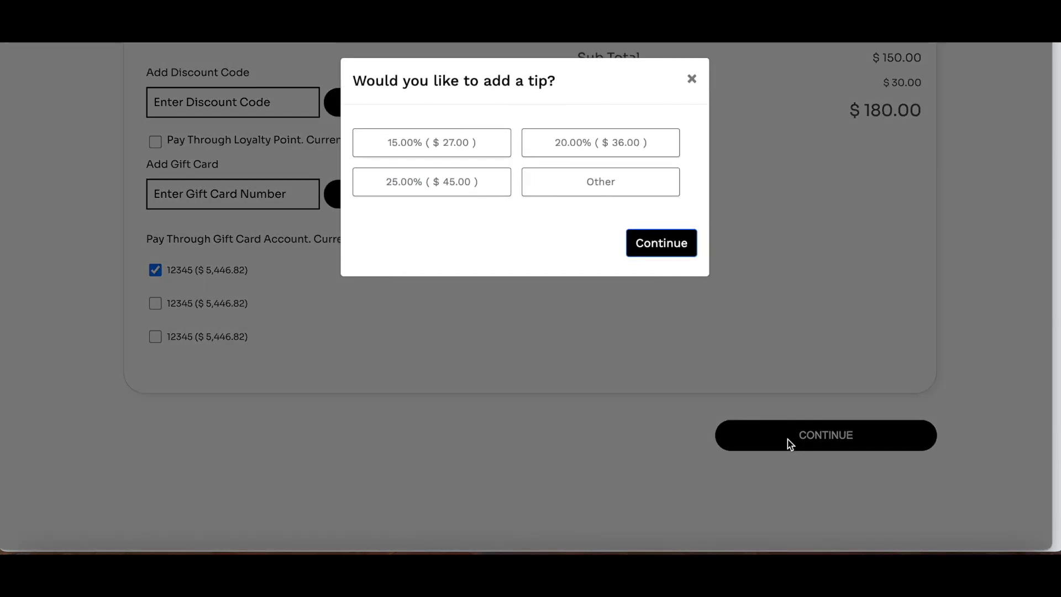
{"action": "left_click", "coordinate": [467, 154]}
{"action": "left_click", "coordinate": [672, 237]}
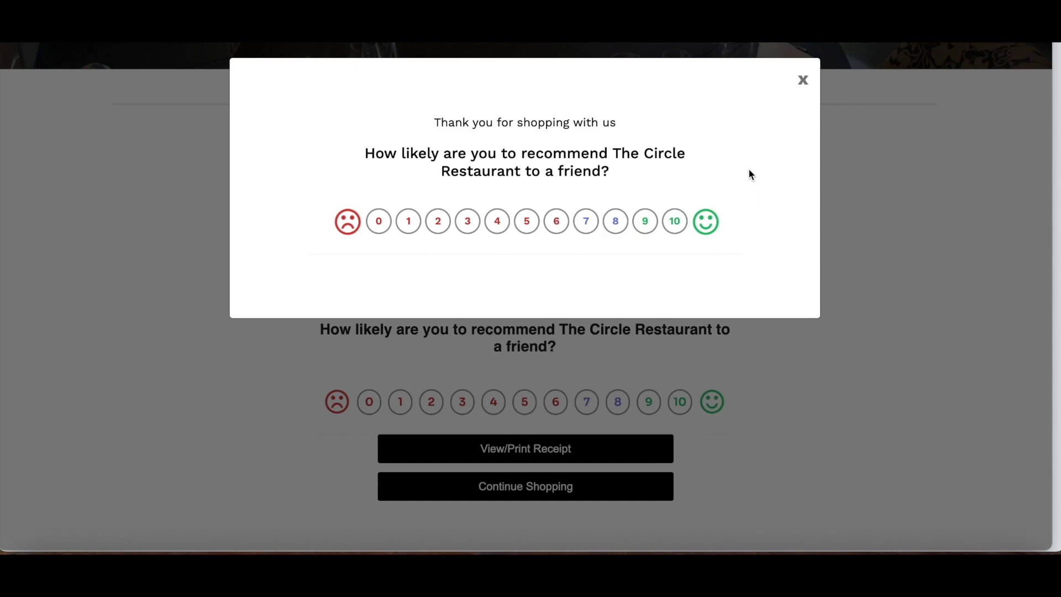
Step: Close the recommendation survey and continue shopping back to the Start your Order! page
{"action": "left_click", "coordinate": [804, 81]}
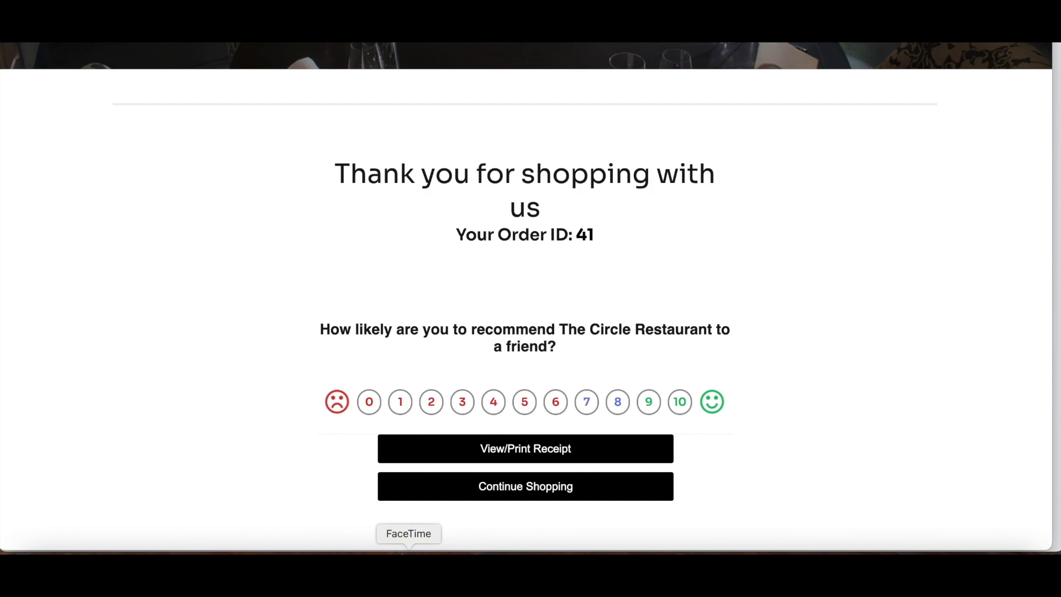
{"action": "left_click", "coordinate": [463, 495]}
{"action": "left_click", "coordinate": [1006, 81]}
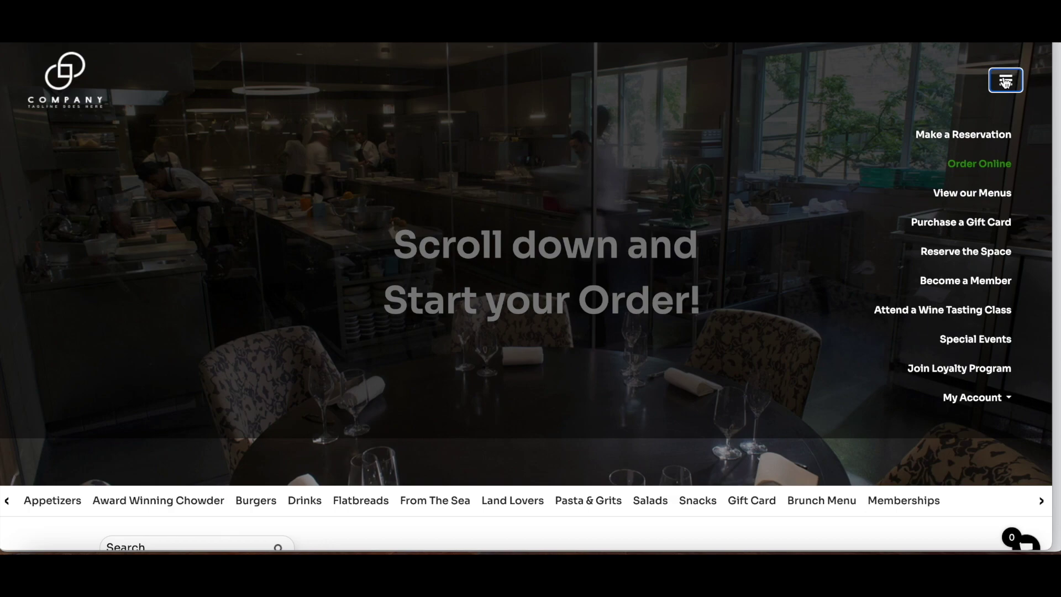
Step: On the Reserve the Space page, set the reservation date to 09-23-2023
{"action": "left_click", "coordinate": [965, 243]}
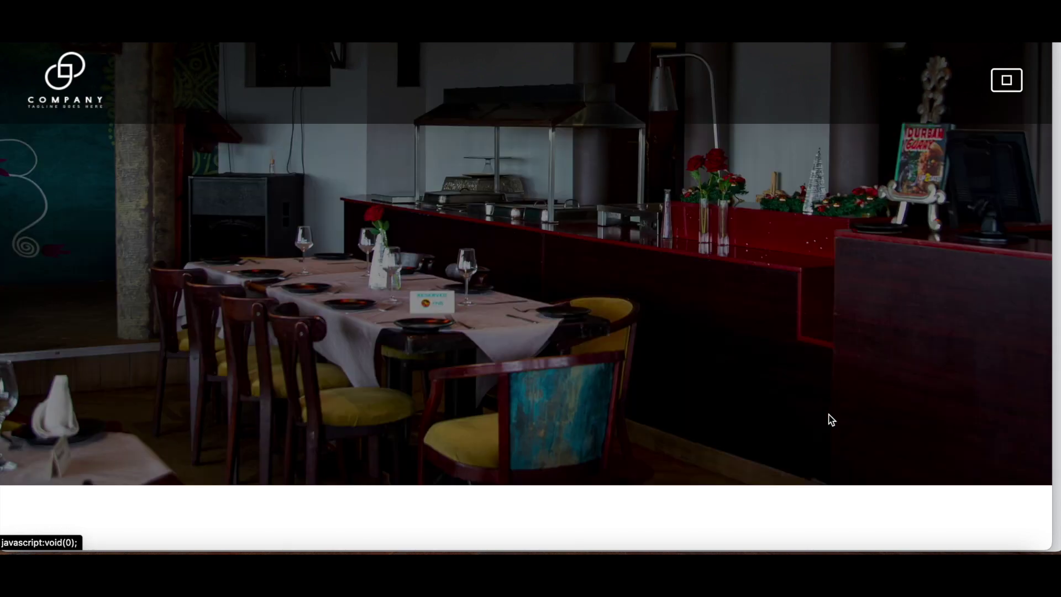
{"action": "scroll", "coordinate": [878, 358], "scroll_direction": "down", "scroll_amount": 4}
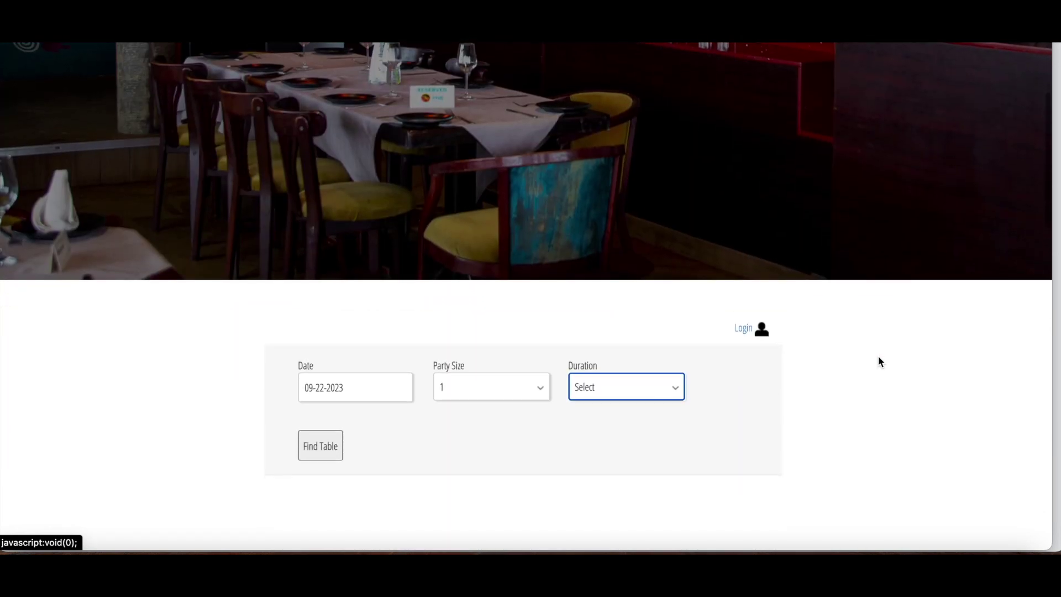
{"action": "scroll", "coordinate": [881, 363], "scroll_direction": "down", "scroll_amount": 1}
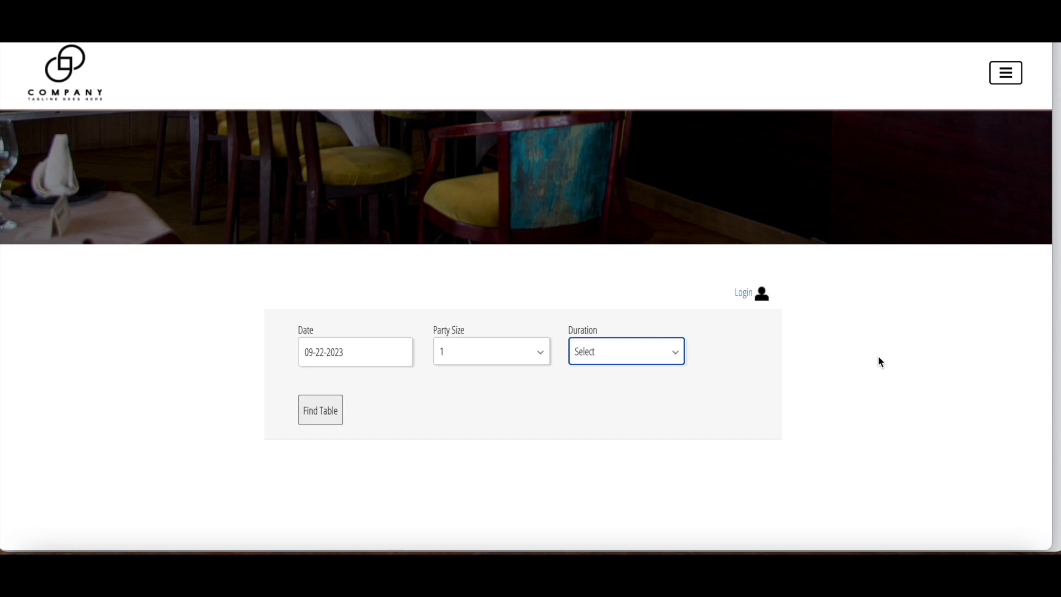
{"action": "left_click", "coordinate": [367, 357]}
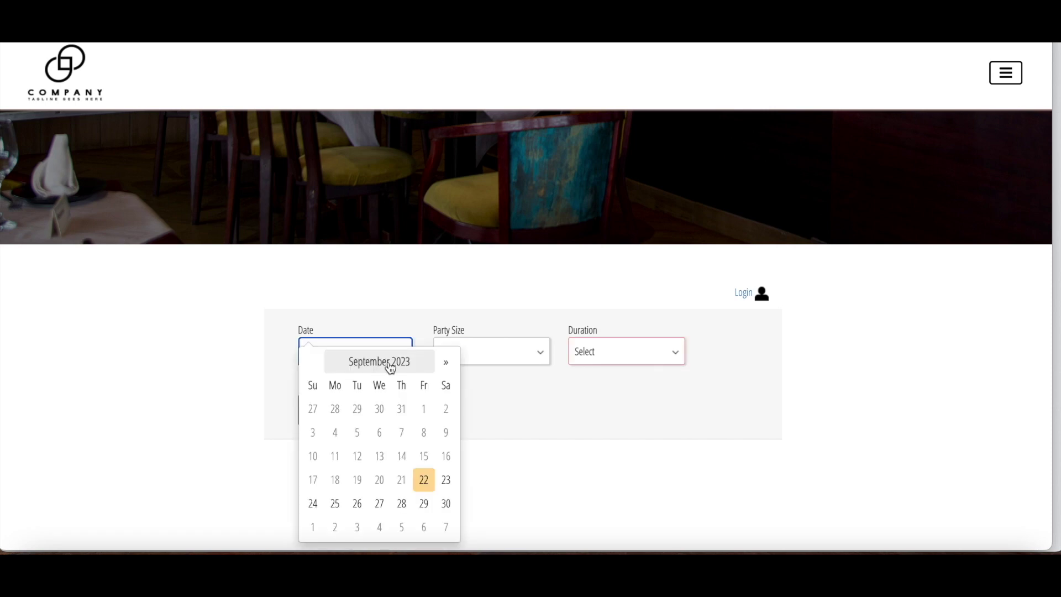
{"action": "left_click", "coordinate": [451, 479]}
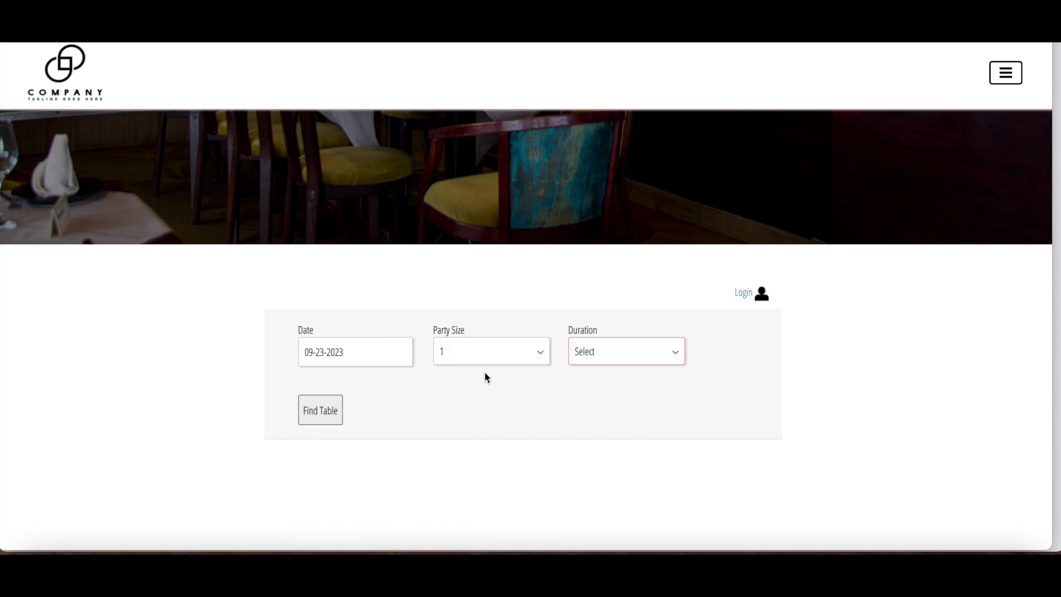
Step: Set party size 10 and duration 2 Hr, then find tables showing 2:00–7:00 PM slots
{"action": "left_click", "coordinate": [483, 353]}
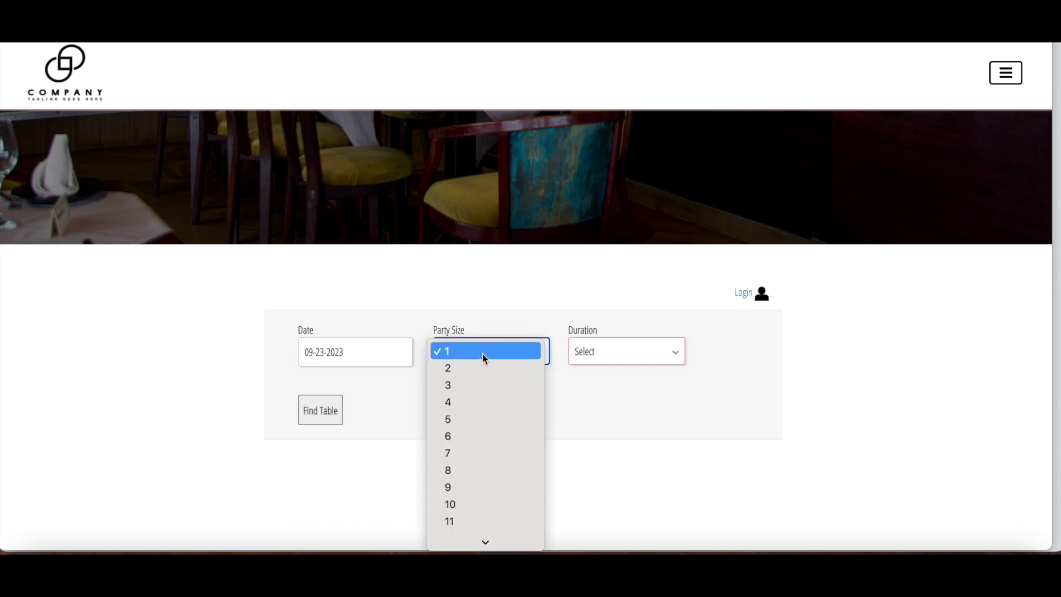
{"action": "left_click", "coordinate": [479, 503]}
{"action": "left_click", "coordinate": [639, 358]}
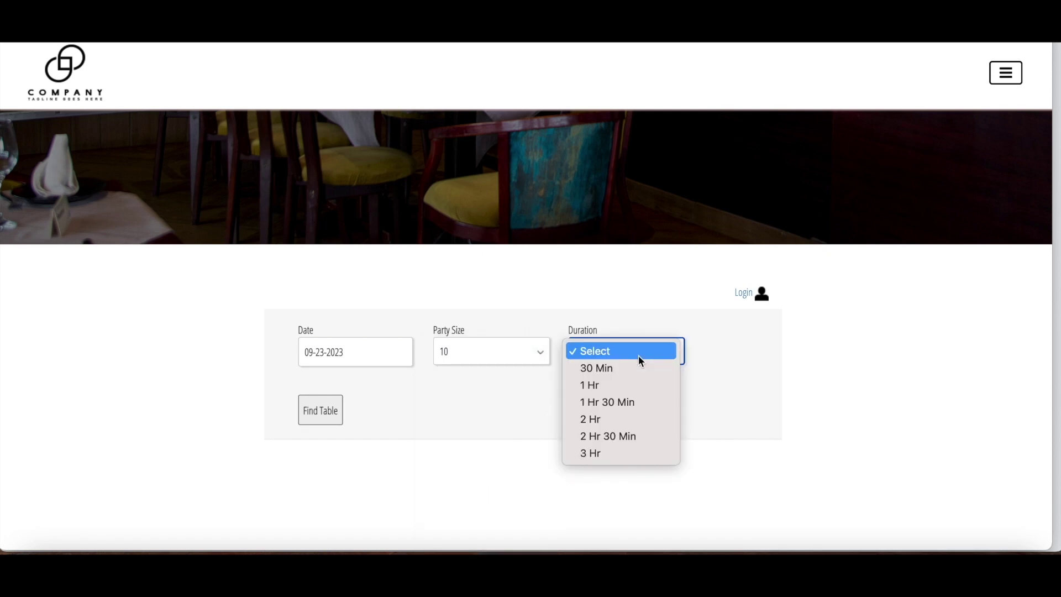
{"action": "left_click", "coordinate": [619, 418]}
{"action": "left_click", "coordinate": [318, 412]}
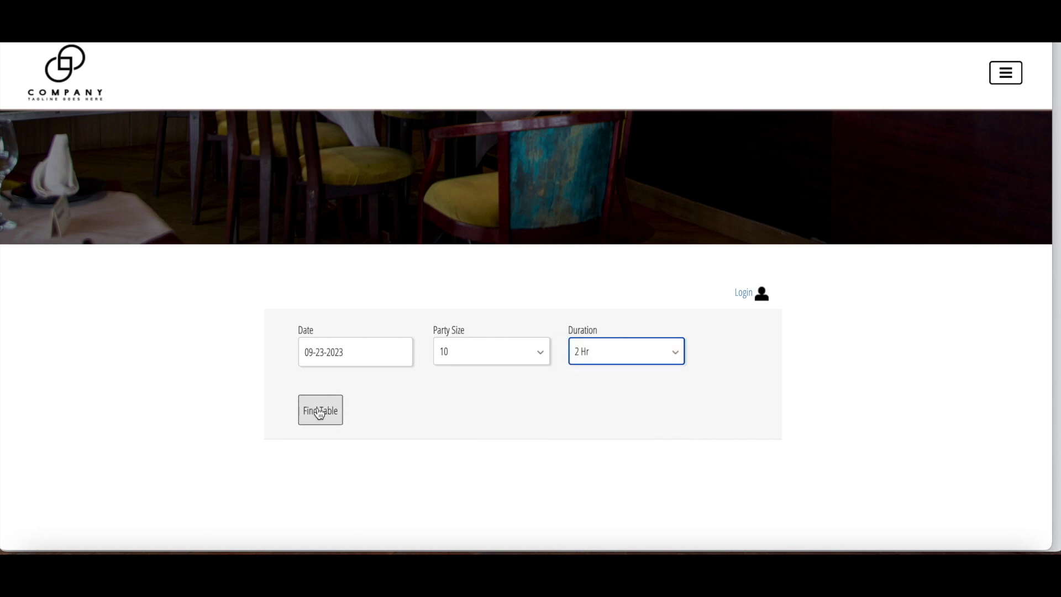
{"action": "scroll", "coordinate": [219, 400], "scroll_direction": "down", "scroll_amount": 2}
{"action": "scroll", "coordinate": [218, 394], "scroll_direction": "down", "scroll_amount": 1}
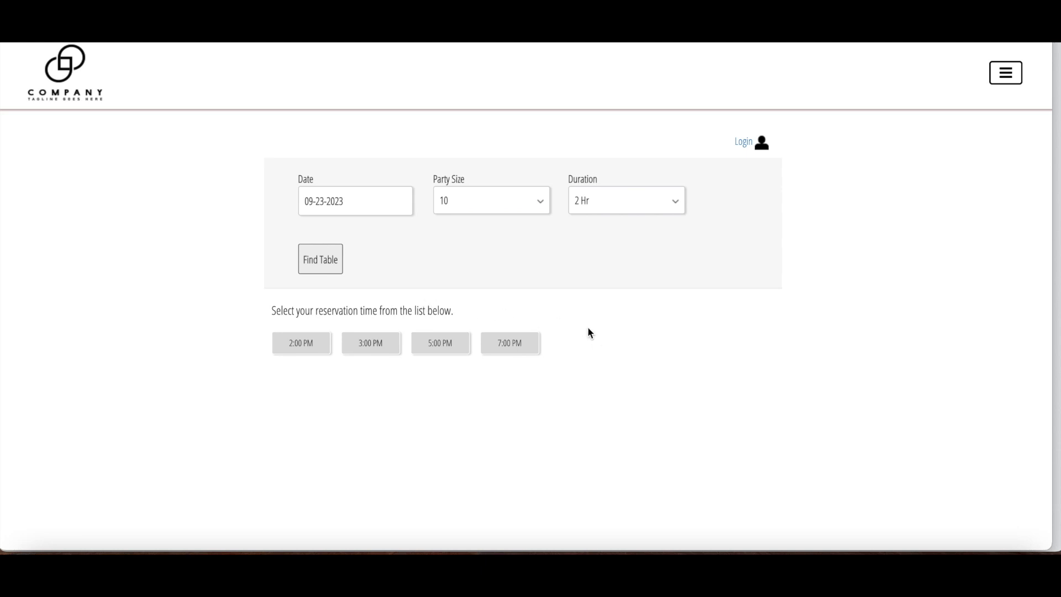
Step: Pick an open time, sign in with the saved login, and book the party-of-10 table for 2 hours
{"action": "left_click", "coordinate": [453, 343]}
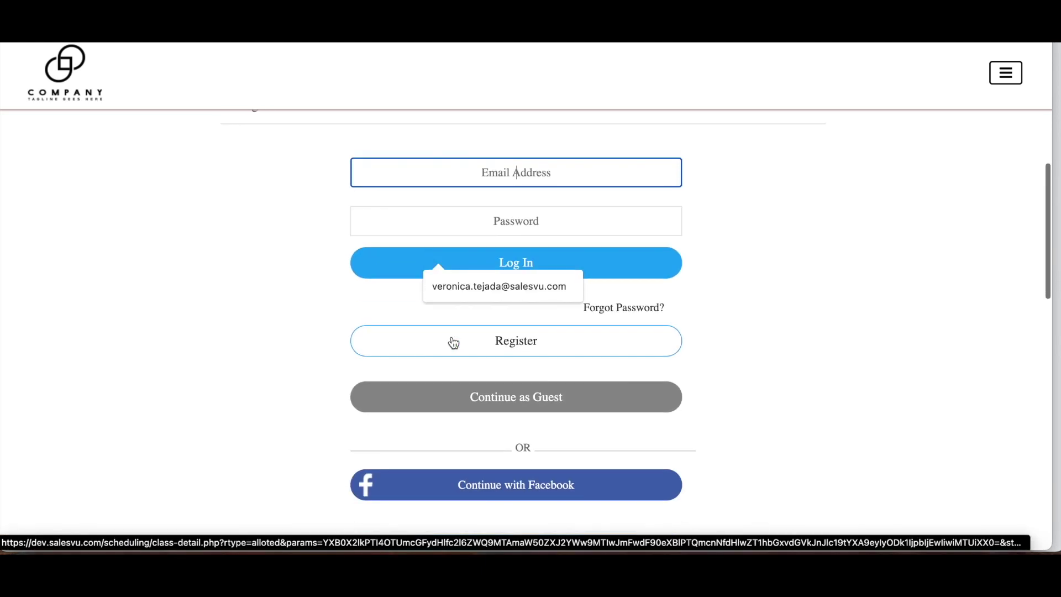
{"action": "scroll", "coordinate": [779, 223], "scroll_direction": "up", "scroll_amount": 1}
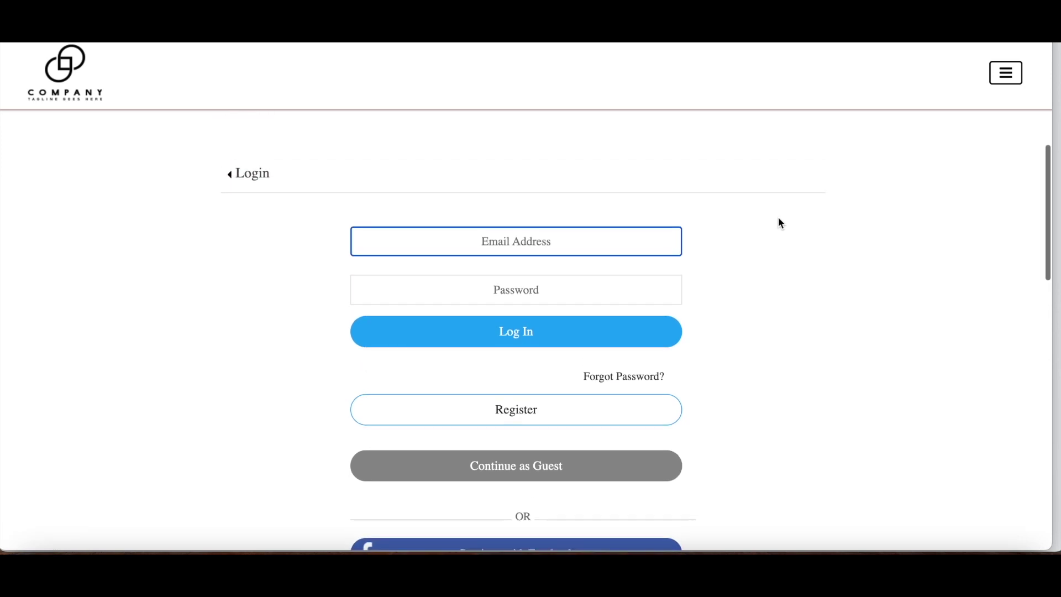
{"action": "left_click", "coordinate": [517, 238]}
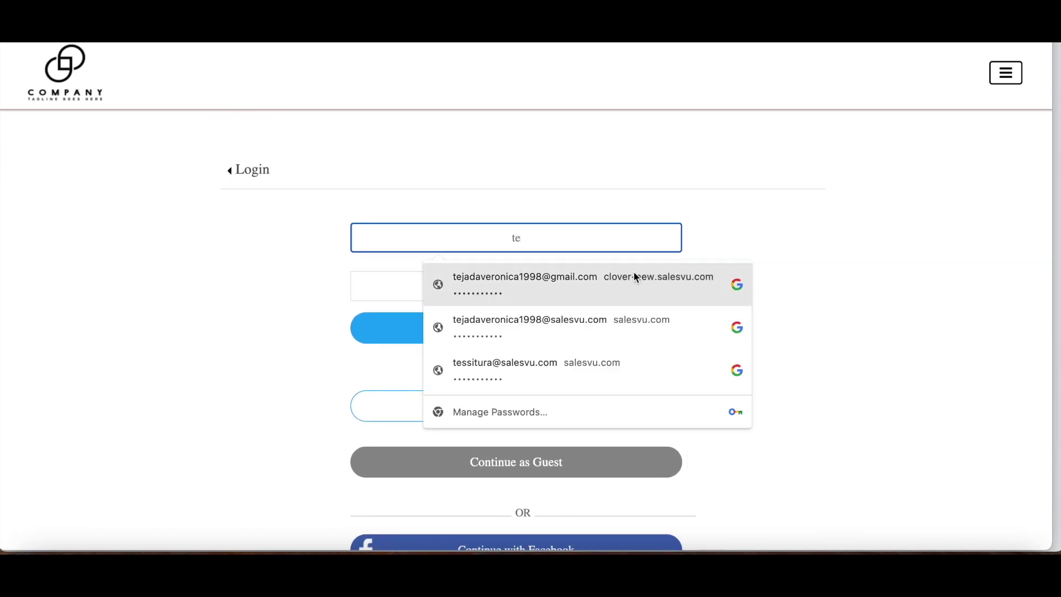
{"action": "left_click", "coordinate": [633, 271]}
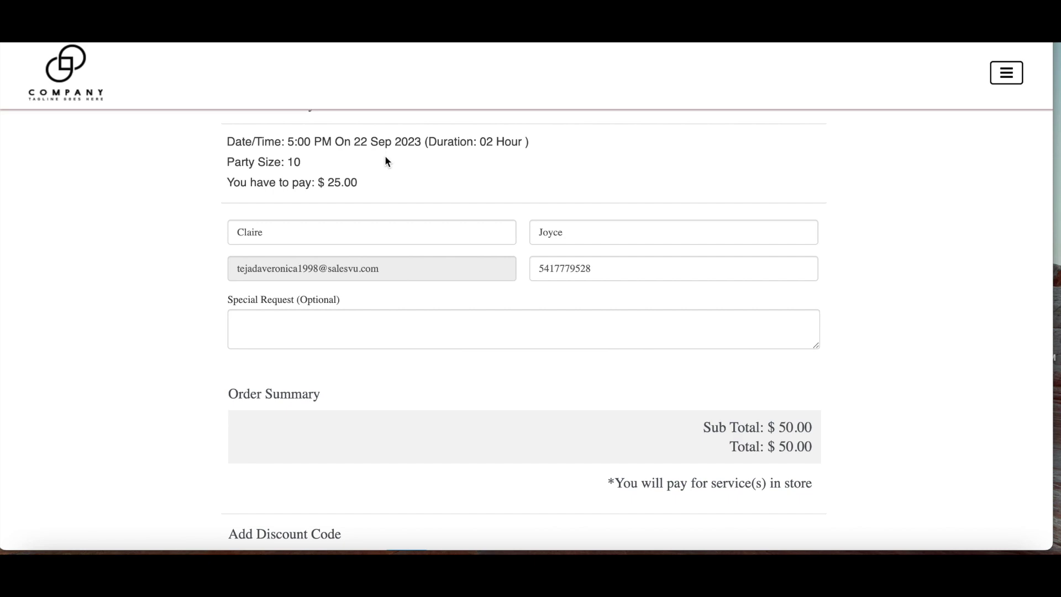
{"action": "scroll", "coordinate": [395, 173], "scroll_direction": "down", "scroll_amount": 2}
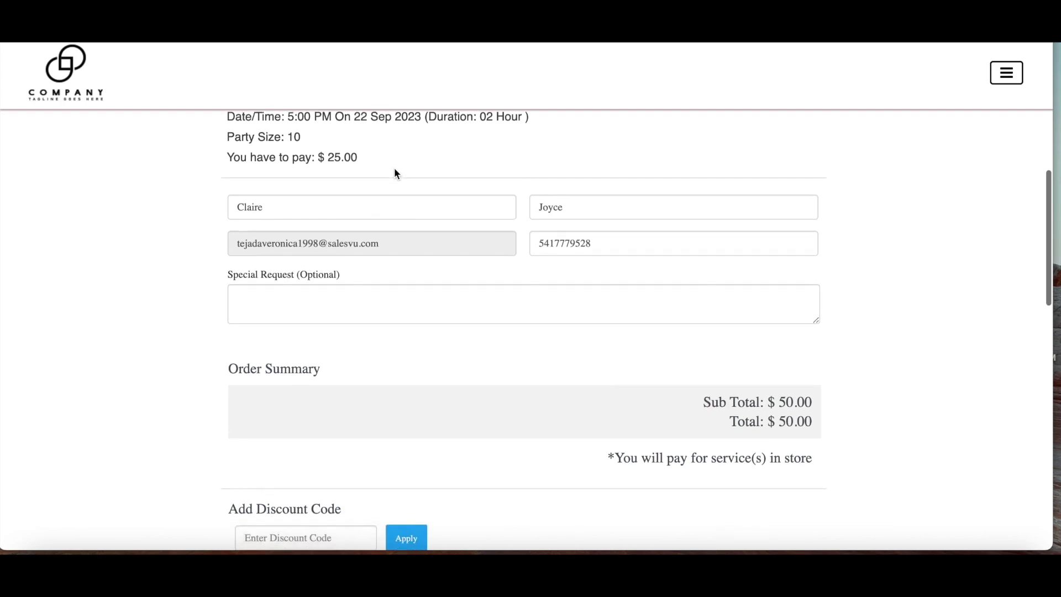
{"action": "scroll", "coordinate": [835, 219], "scroll_direction": "down", "scroll_amount": 1}
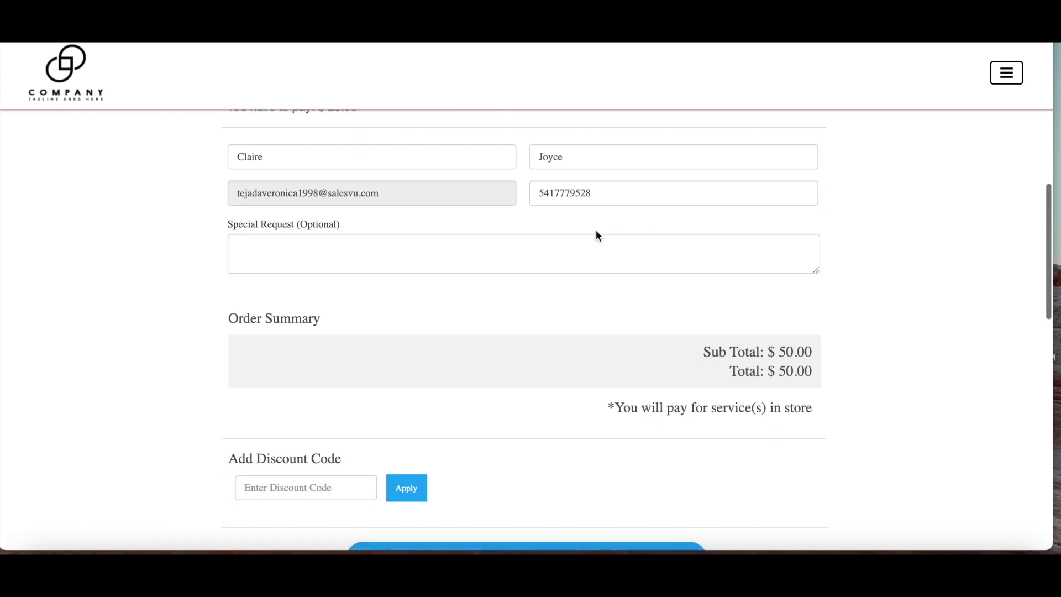
{"action": "scroll", "coordinate": [381, 267], "scroll_direction": "down", "scroll_amount": 4}
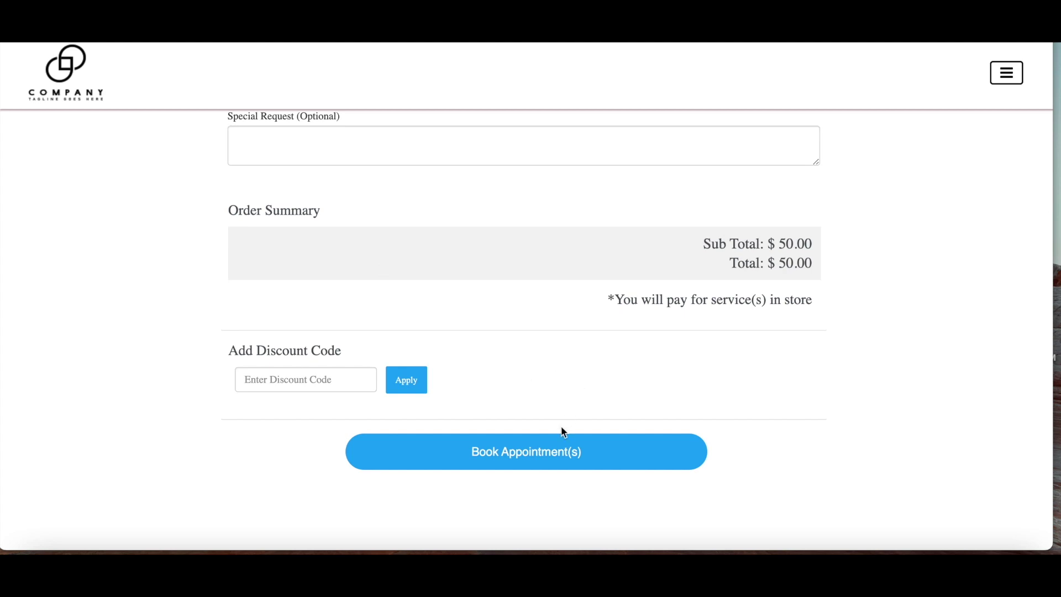
{"action": "left_click", "coordinate": [556, 449]}
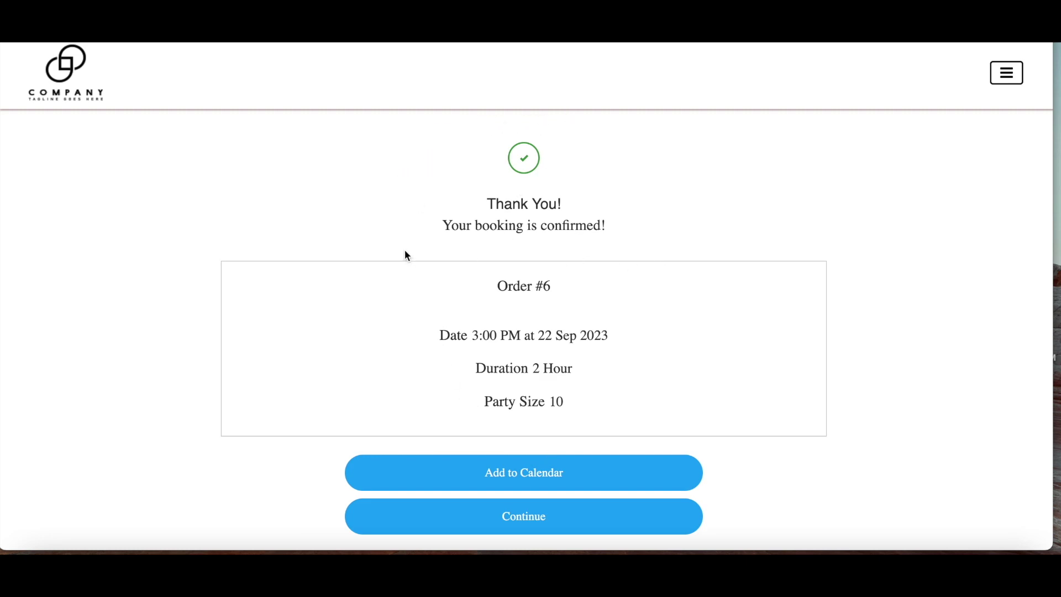
Step: Open Attend a Wine Tasting Class, pick Saturday Sep 23, and book the 7:00 PM class
{"action": "left_click", "coordinate": [540, 517]}
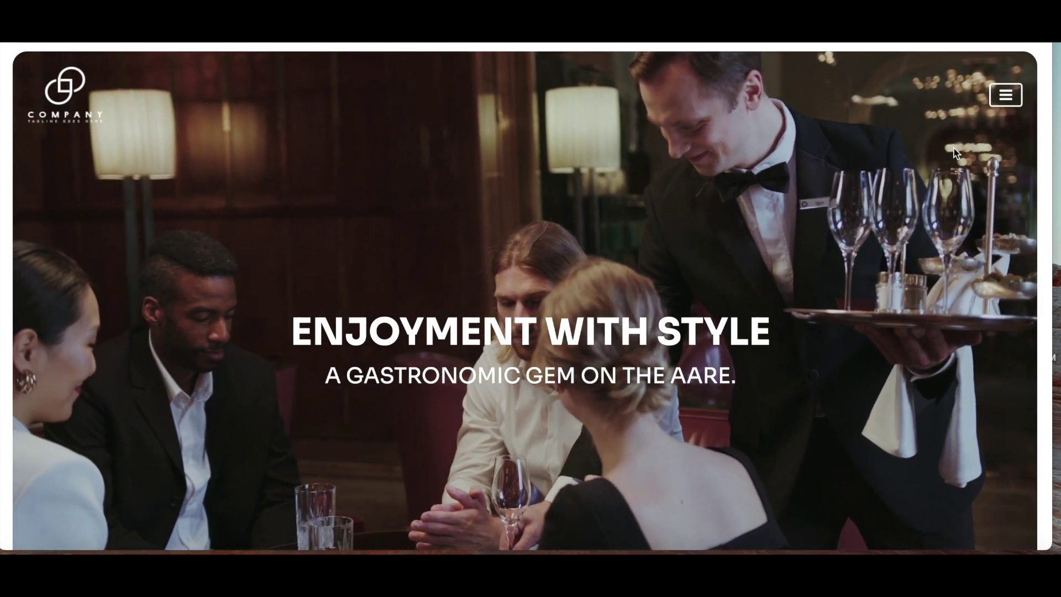
{"action": "left_click", "coordinate": [1015, 90]}
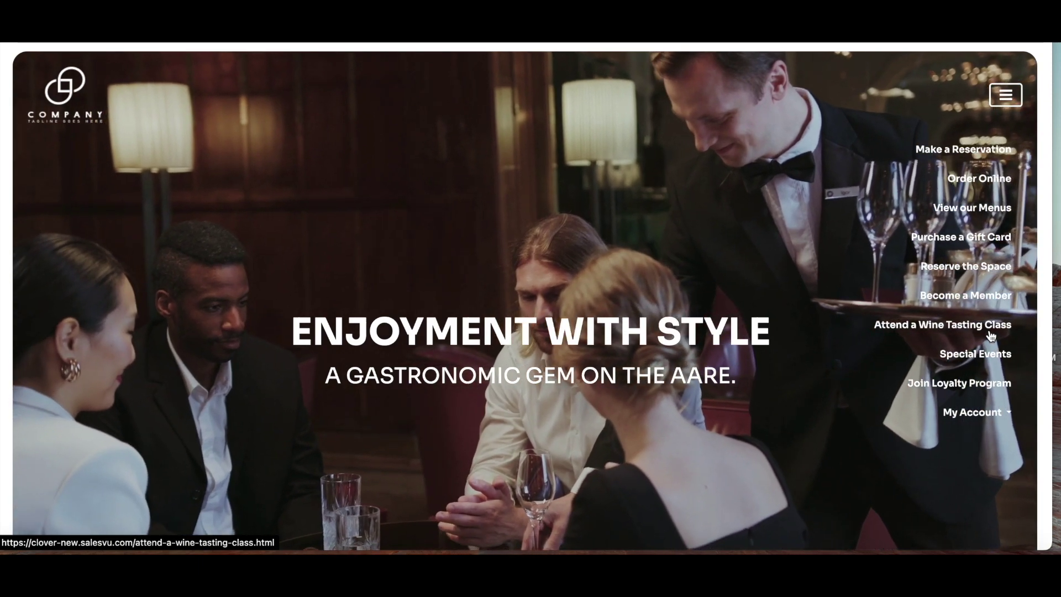
{"action": "left_click", "coordinate": [989, 330]}
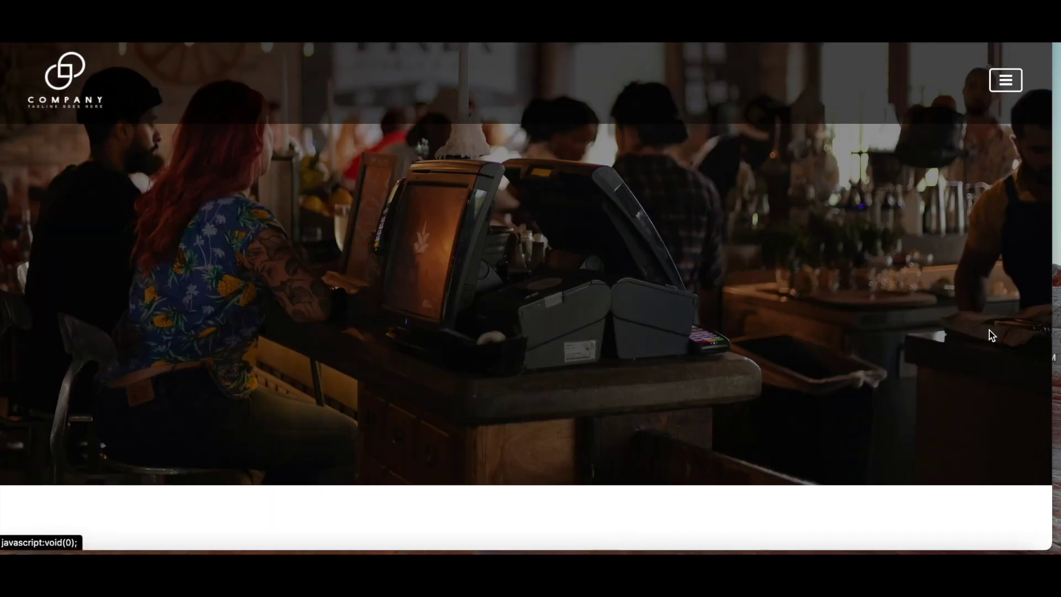
{"action": "scroll", "coordinate": [700, 330], "scroll_direction": "down", "scroll_amount": 7}
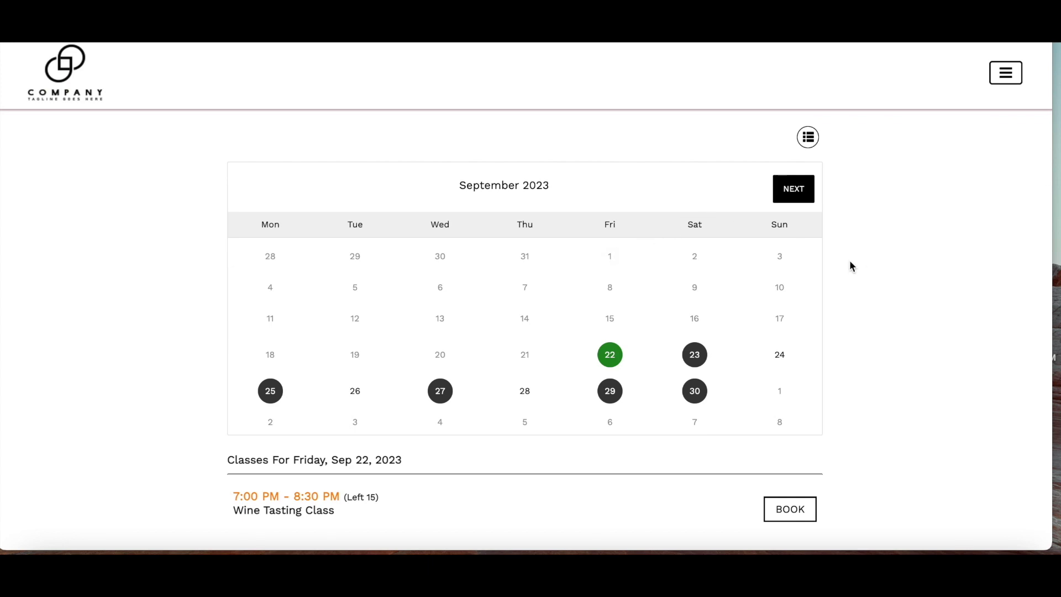
{"action": "left_click", "coordinate": [695, 357]}
{"action": "scroll", "coordinate": [952, 350], "scroll_direction": "down", "scroll_amount": 2}
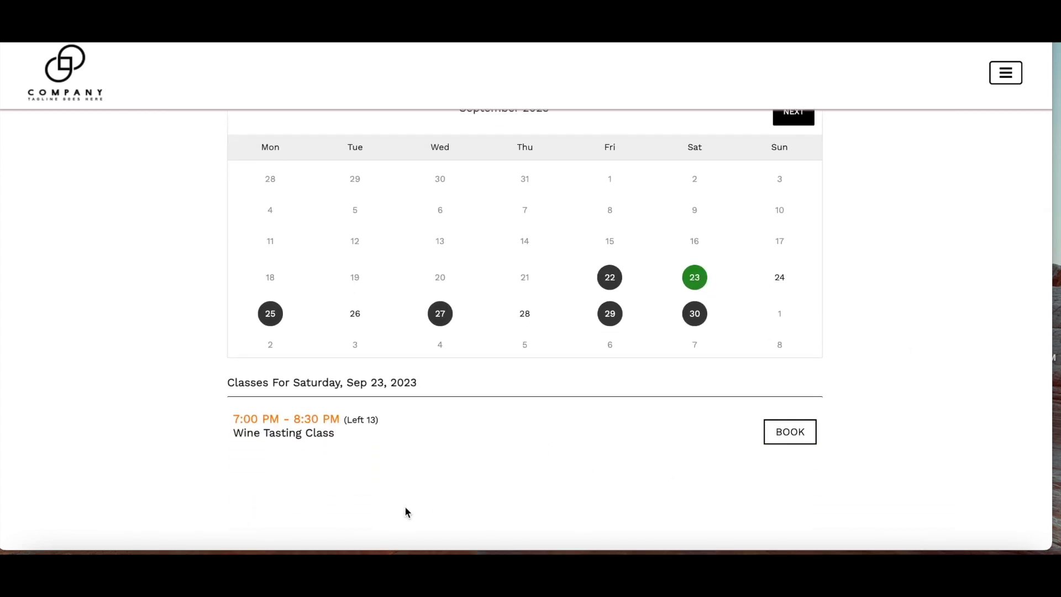
{"action": "left_click_drag", "start_coordinate": [348, 419], "coordinate": [375, 434]}
{"action": "left_click", "coordinate": [571, 452]}
{"action": "left_click", "coordinate": [801, 432]}
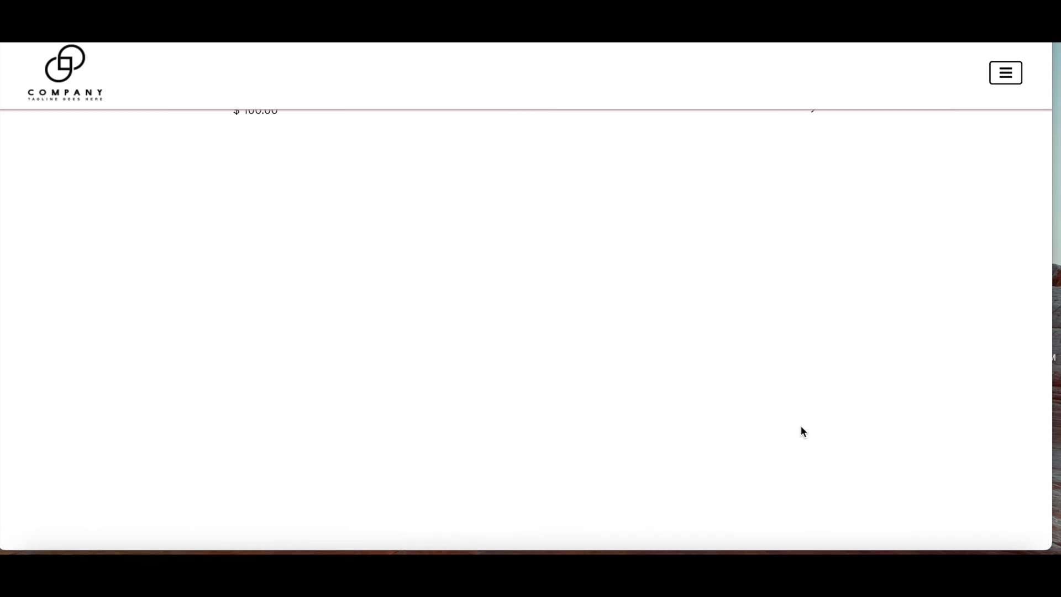
Step: Choose the Wine Tasting Class pass with party size 2 and continue
{"action": "scroll", "coordinate": [620, 284], "scroll_direction": "up", "scroll_amount": 3}
{"action": "left_click", "coordinate": [301, 306]}
{"action": "scroll", "coordinate": [303, 327], "scroll_direction": "down", "scroll_amount": 4}
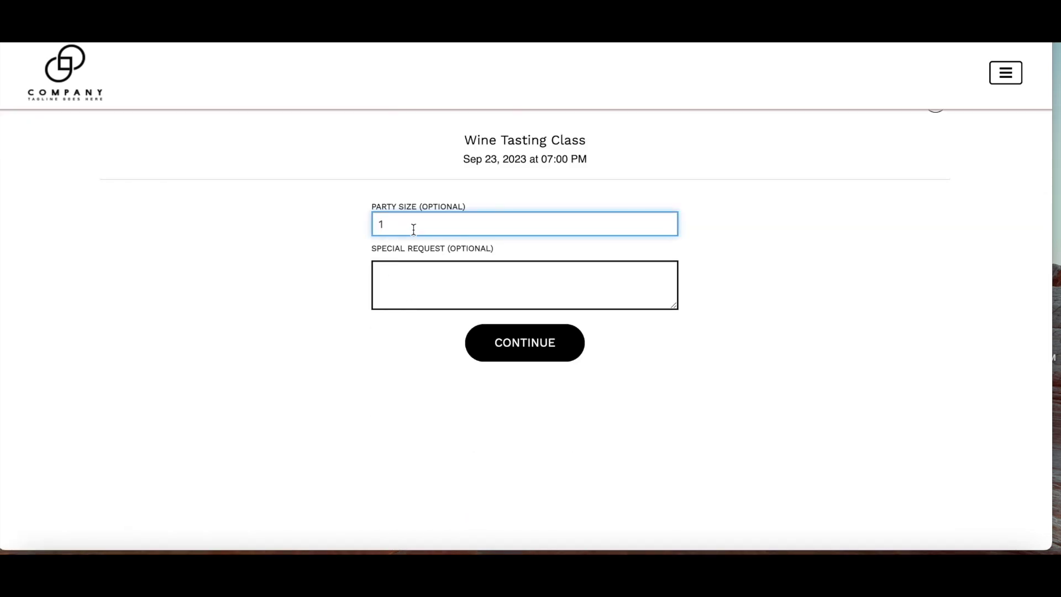
{"action": "key", "text": "BackSpace"}
{"action": "type", "text": "2"}
{"action": "left_click", "coordinate": [540, 340]}
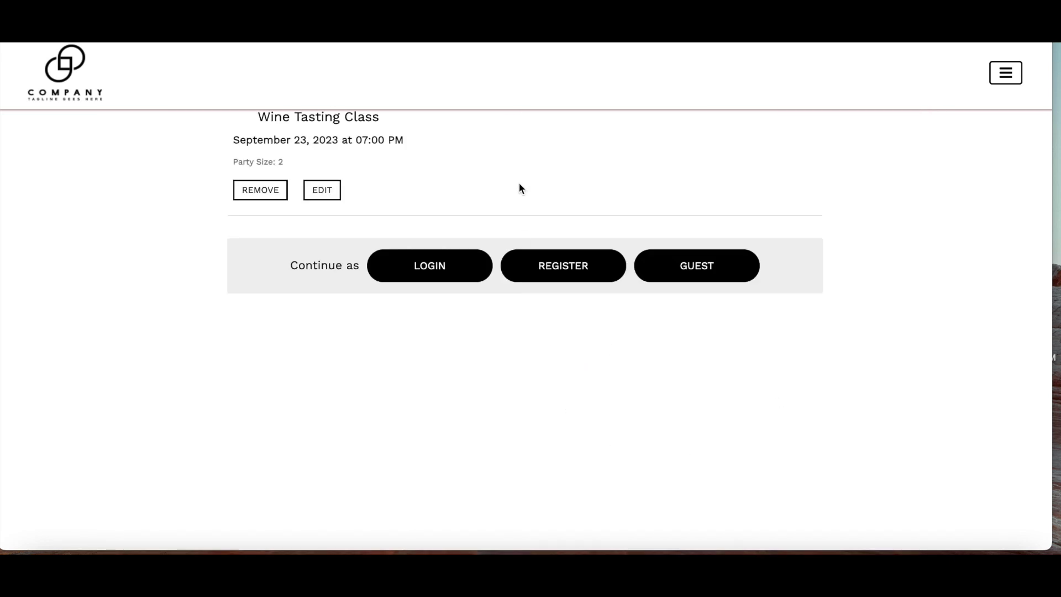
{"action": "scroll", "coordinate": [517, 187], "scroll_direction": "up", "scroll_amount": 3}
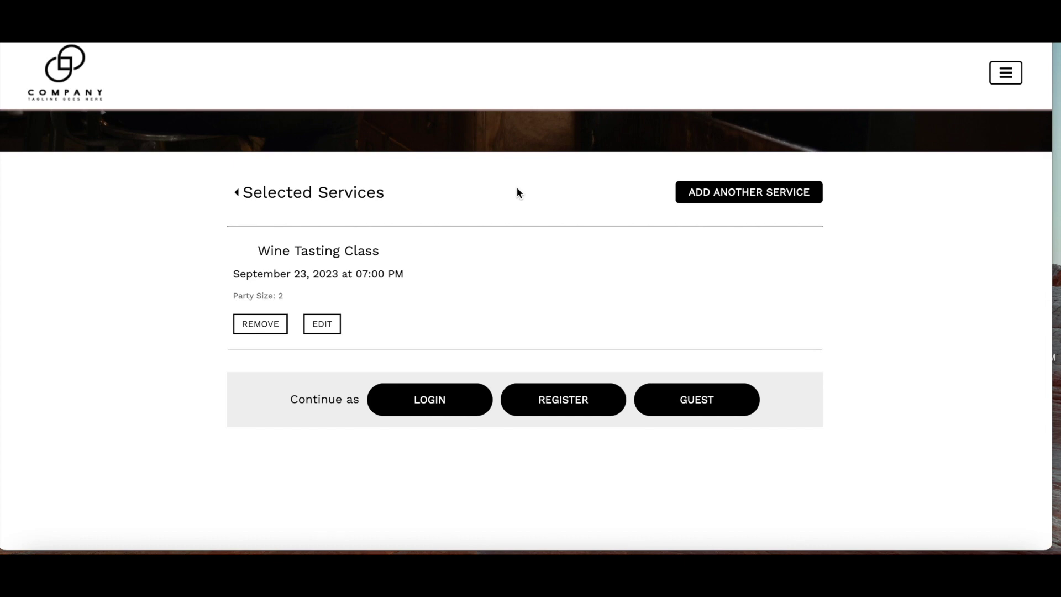
Step: Check out as a guest, filling first name, last name, email and phone from autofill
{"action": "left_click", "coordinate": [724, 394]}
{"action": "scroll", "coordinate": [389, 210], "scroll_direction": "down", "scroll_amount": 3}
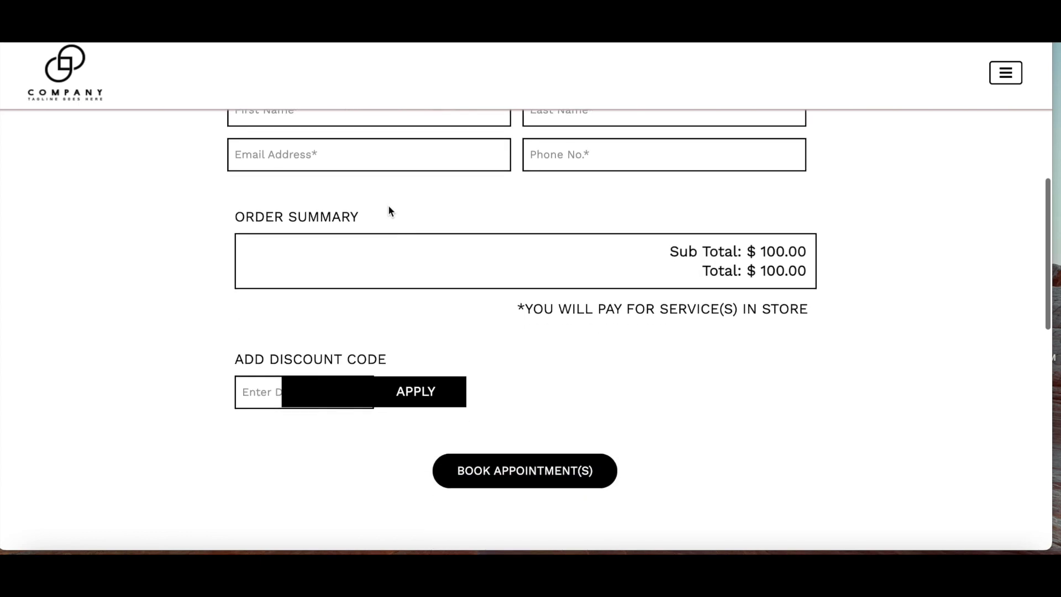
{"action": "scroll", "coordinate": [384, 189], "scroll_direction": "up", "scroll_amount": 3}
{"action": "left_click", "coordinate": [323, 213]}
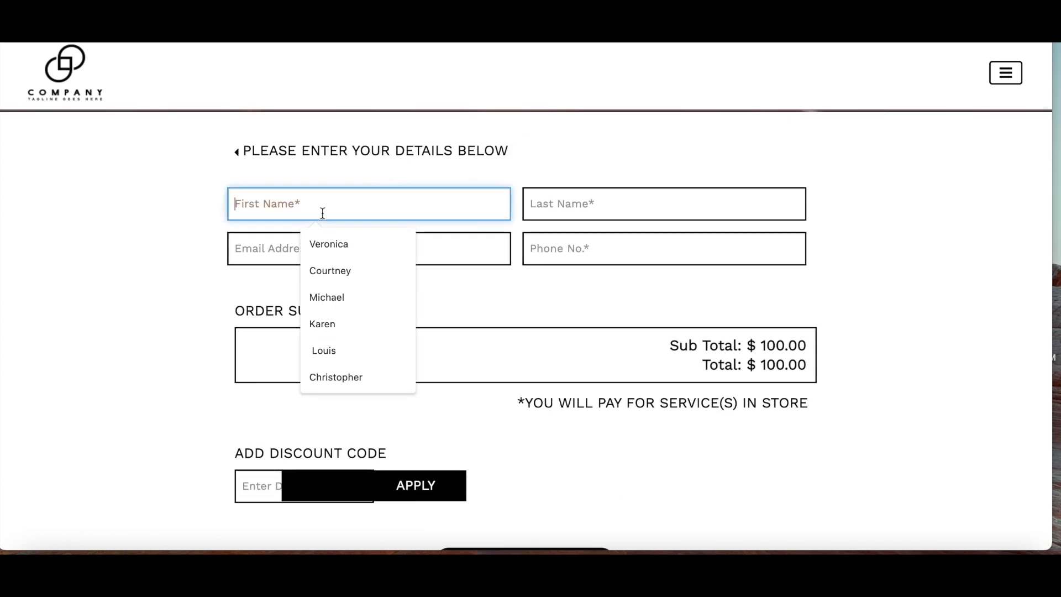
{"action": "left_click", "coordinate": [332, 244]}
{"action": "left_click", "coordinate": [619, 199]}
{"action": "left_click", "coordinate": [619, 243]}
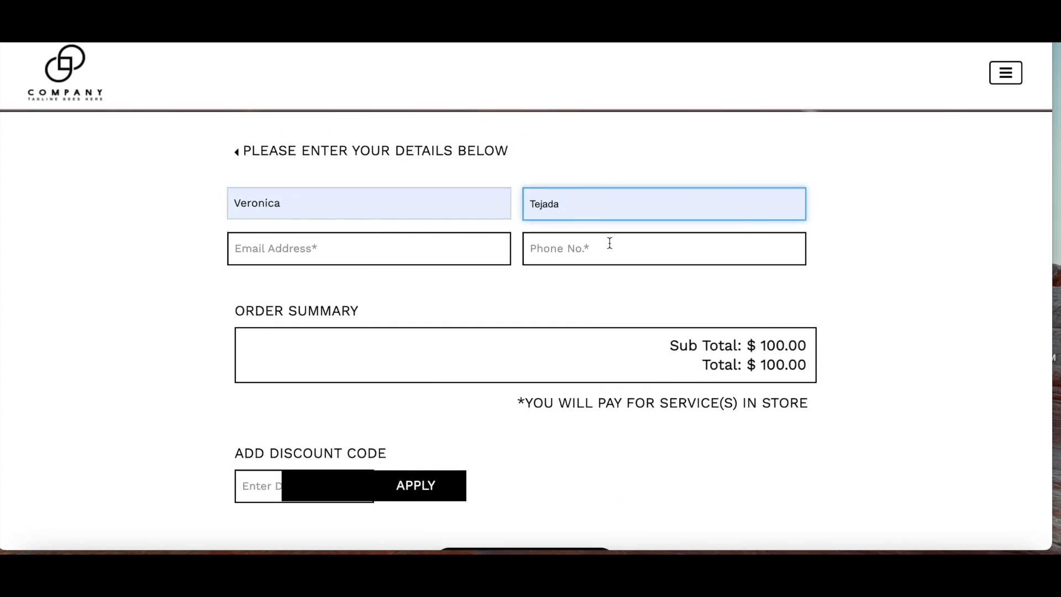
{"action": "left_click", "coordinate": [409, 255]}
{"action": "left_click", "coordinate": [390, 288]}
{"action": "left_click", "coordinate": [601, 236]}
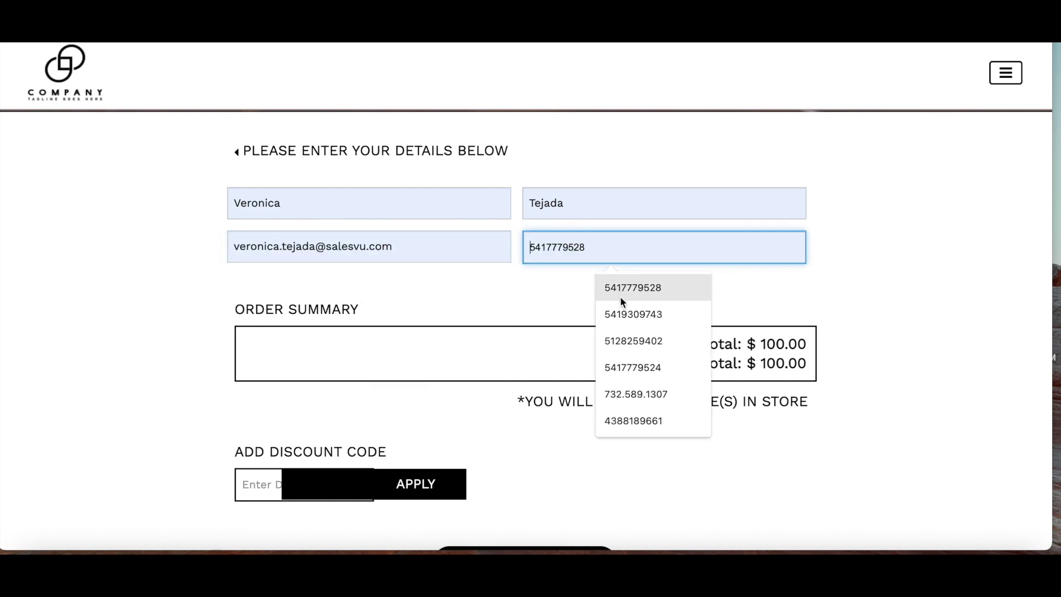
{"action": "left_click", "coordinate": [622, 297]}
Step: Submit the Sep 23, 7:00 PM Wine Tasting Class booking
{"action": "scroll", "coordinate": [488, 449], "scroll_direction": "down", "scroll_amount": 2}
{"action": "left_click", "coordinate": [499, 480]}
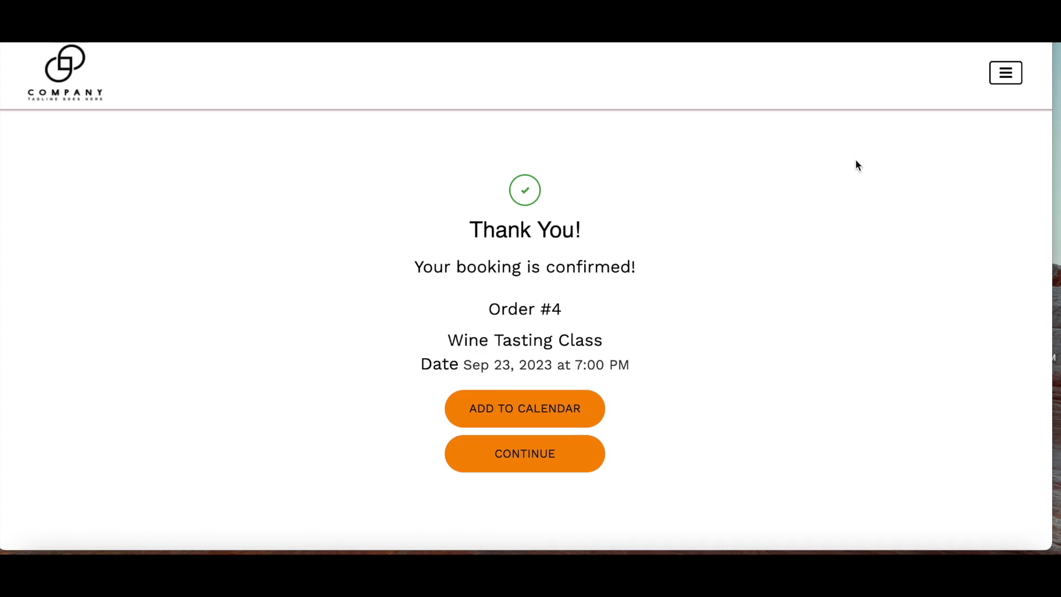
{"action": "left_click", "coordinate": [992, 77]}
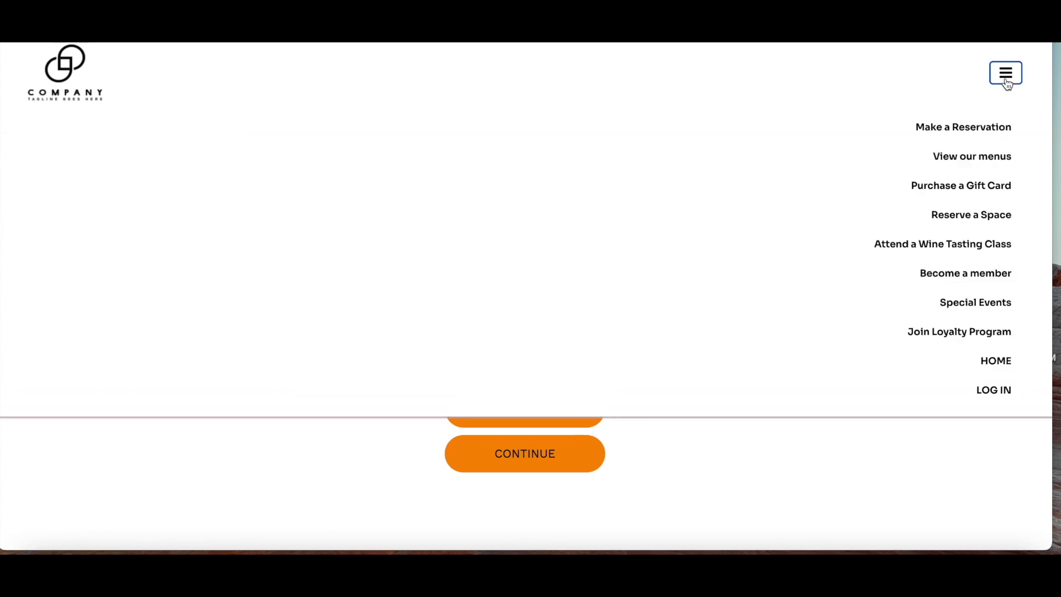
Step: Open the Wine Membership item from the Become a member page and dismiss the order-type prompt
{"action": "left_click", "coordinate": [932, 273]}
{"action": "scroll", "coordinate": [933, 273], "scroll_direction": "down", "scroll_amount": 4}
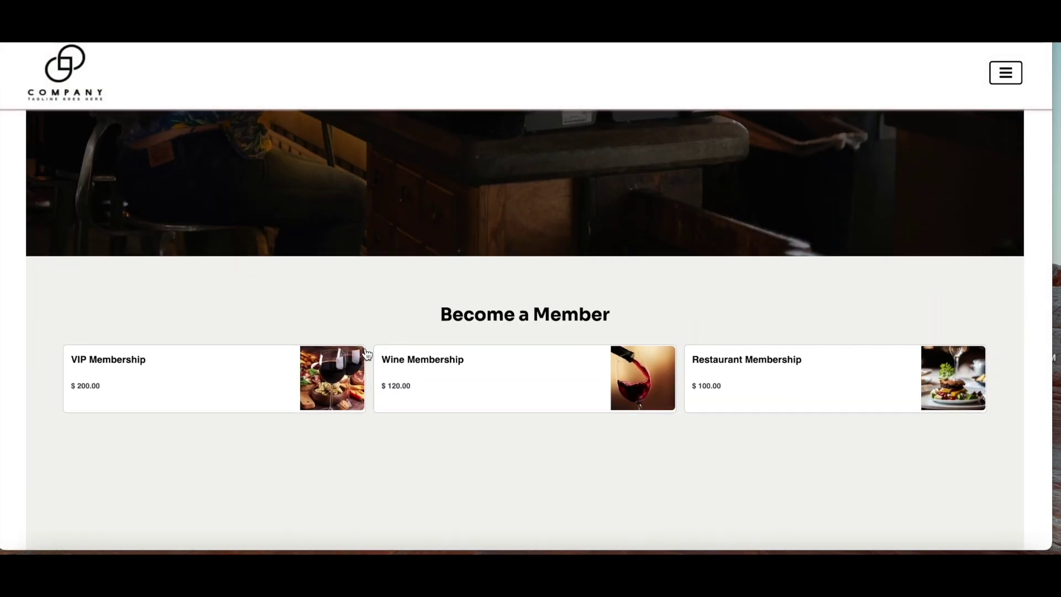
{"action": "left_click", "coordinate": [430, 378]}
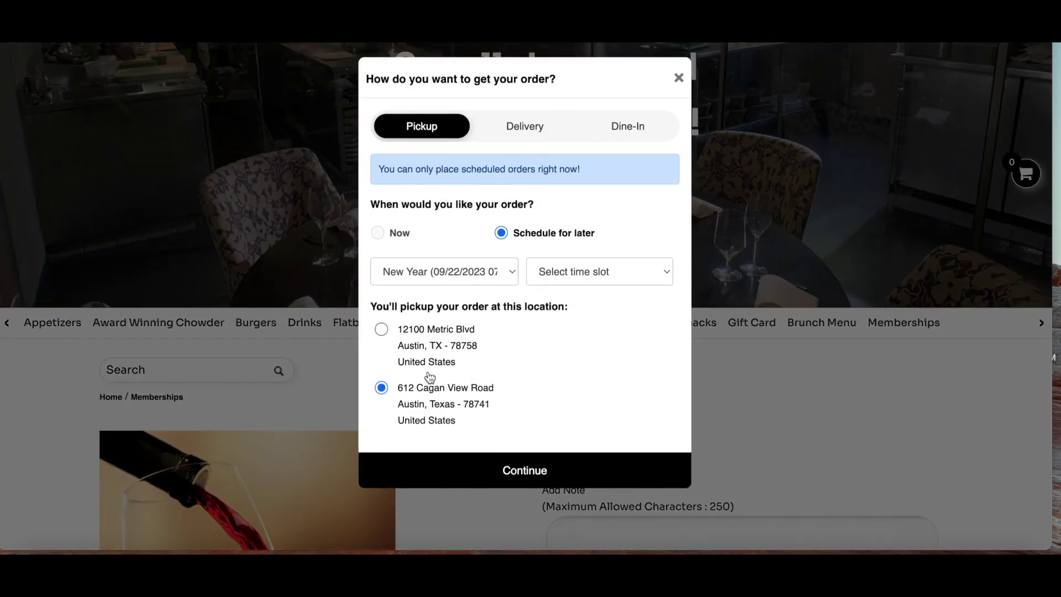
{"action": "left_click", "coordinate": [679, 78]}
Step: Save the $120.00 Wine Membership to the wishlist, confirm with OK, and return to the top
{"action": "scroll", "coordinate": [569, 349], "scroll_direction": "down", "scroll_amount": 2}
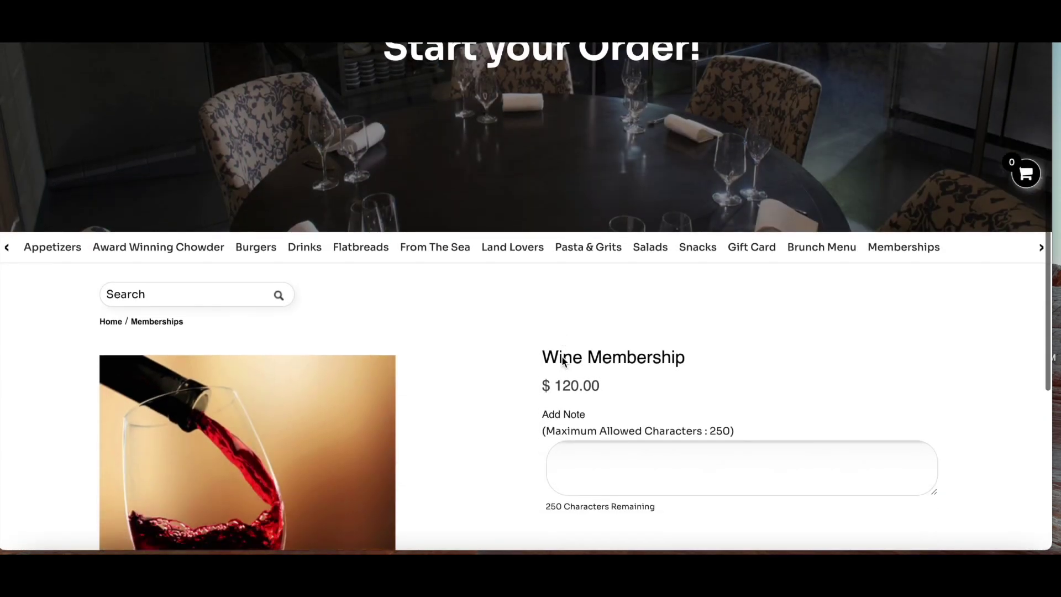
{"action": "scroll", "coordinate": [562, 358], "scroll_direction": "down", "scroll_amount": 4}
{"action": "scroll", "coordinate": [502, 342], "scroll_direction": "down", "scroll_amount": 1}
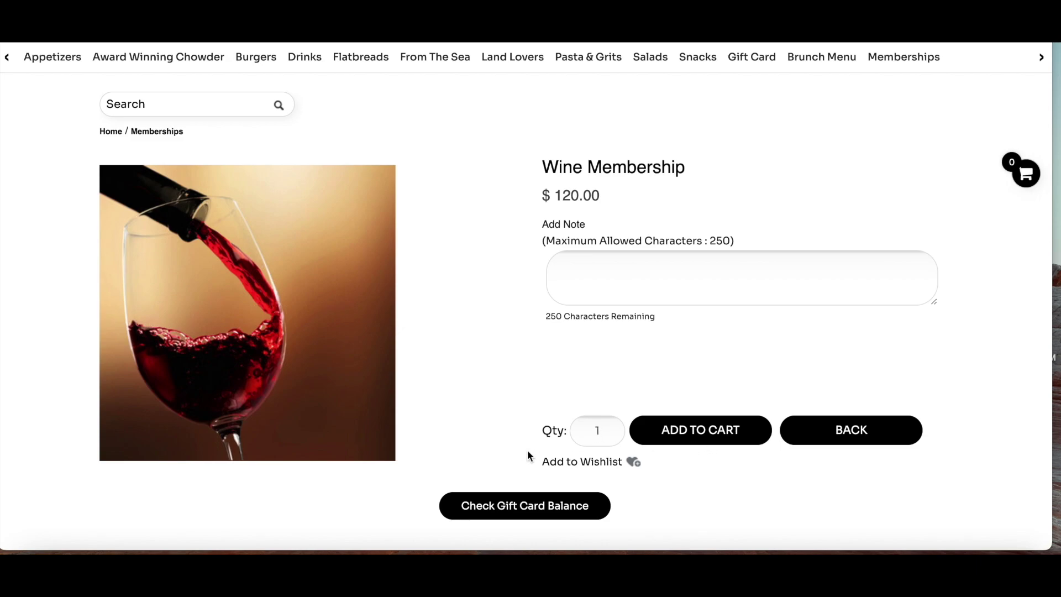
{"action": "left_click", "coordinate": [601, 464]}
{"action": "left_click", "coordinate": [479, 139]}
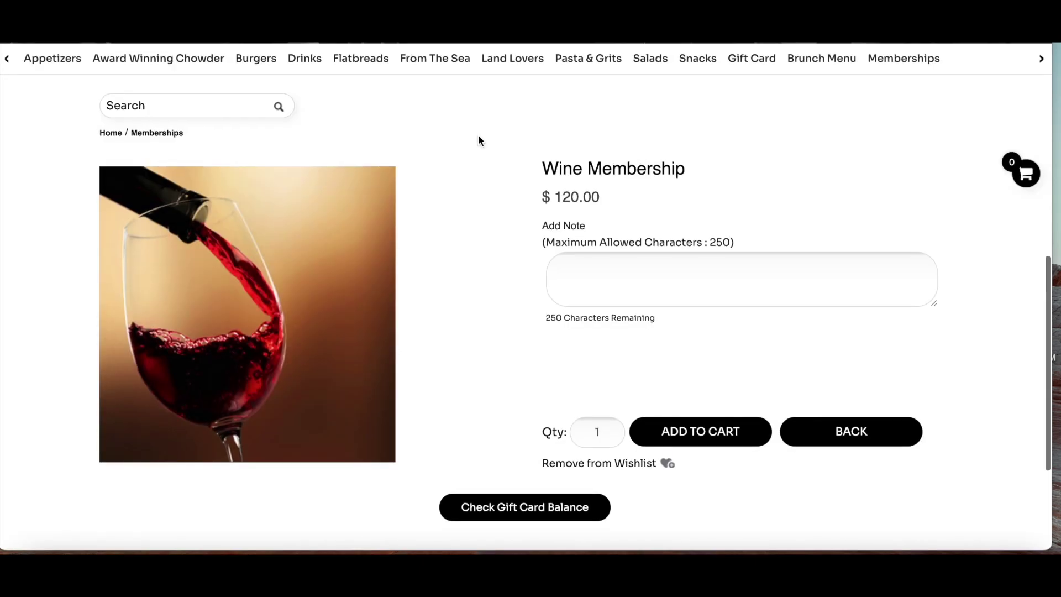
{"action": "scroll", "coordinate": [479, 139], "scroll_direction": "up", "scroll_amount": 8}
{"action": "scroll", "coordinate": [1000, 137], "scroll_direction": "up", "scroll_amount": 1}
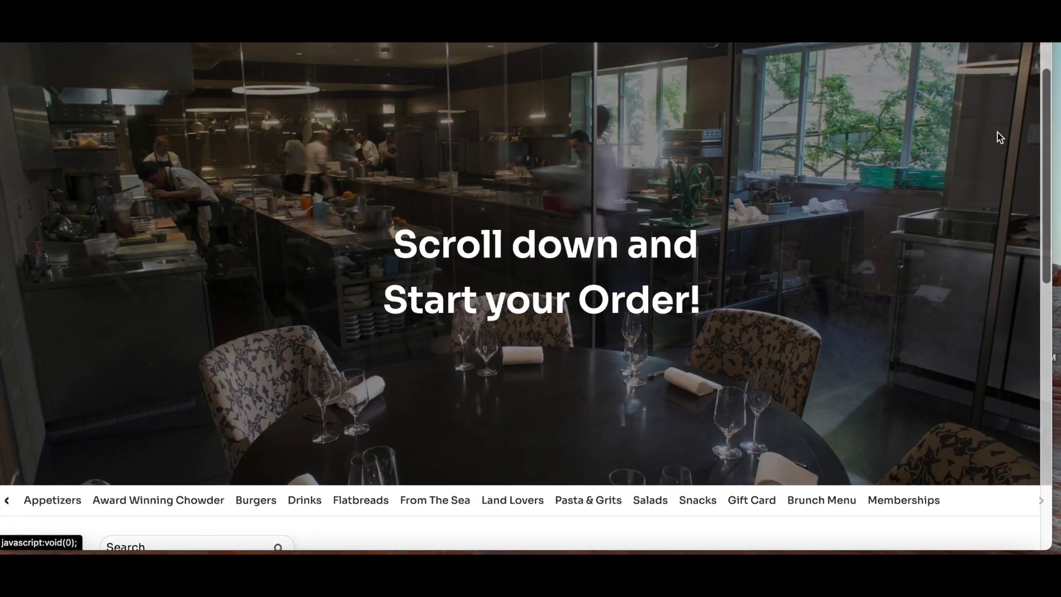
Step: Start an online order scheduled for Pickup in the Pre-Event time slot
{"action": "left_click", "coordinate": [1007, 83]}
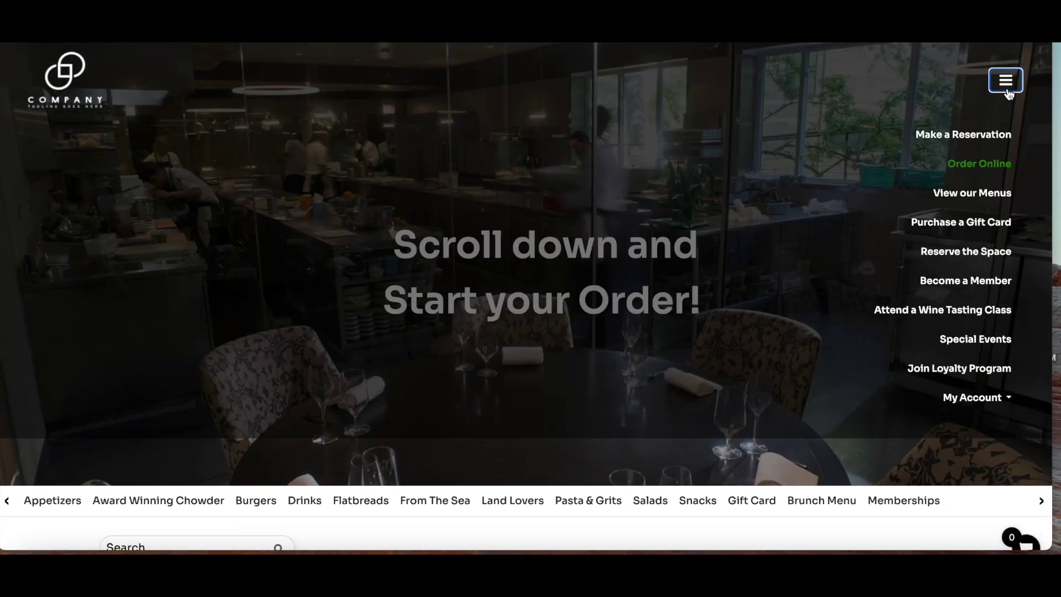
{"action": "left_click", "coordinate": [985, 166]}
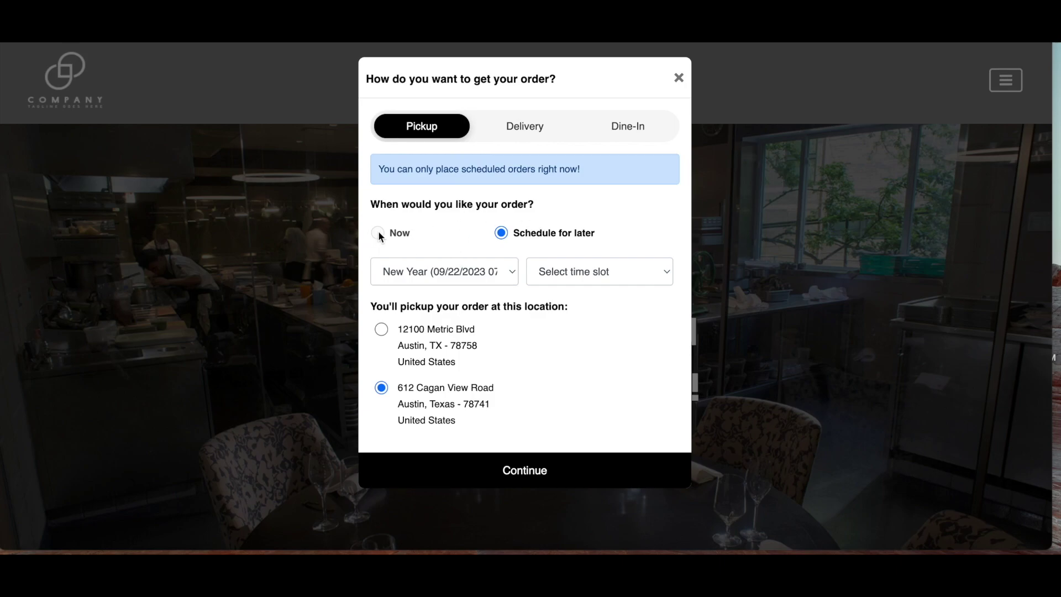
{"action": "left_click", "coordinate": [437, 270]}
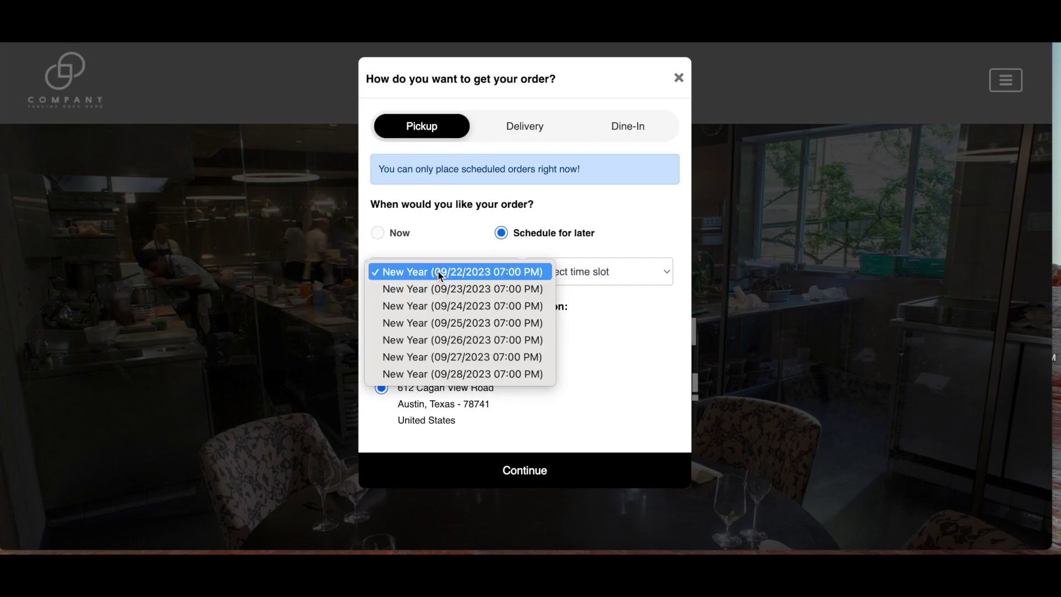
{"action": "left_click", "coordinate": [463, 249]}
{"action": "left_click", "coordinate": [568, 270]}
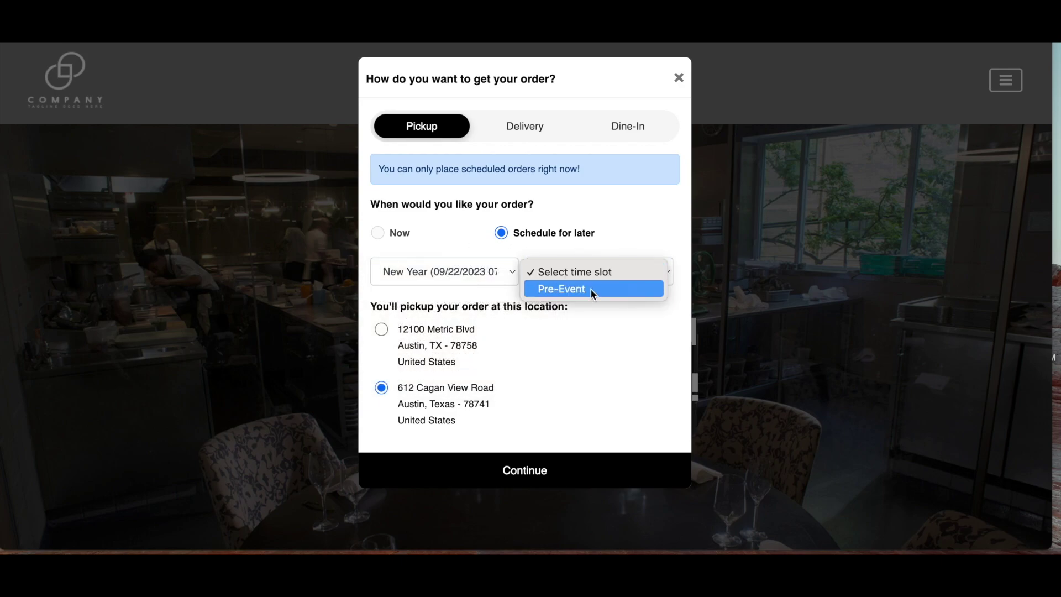
{"action": "left_click", "coordinate": [593, 293]}
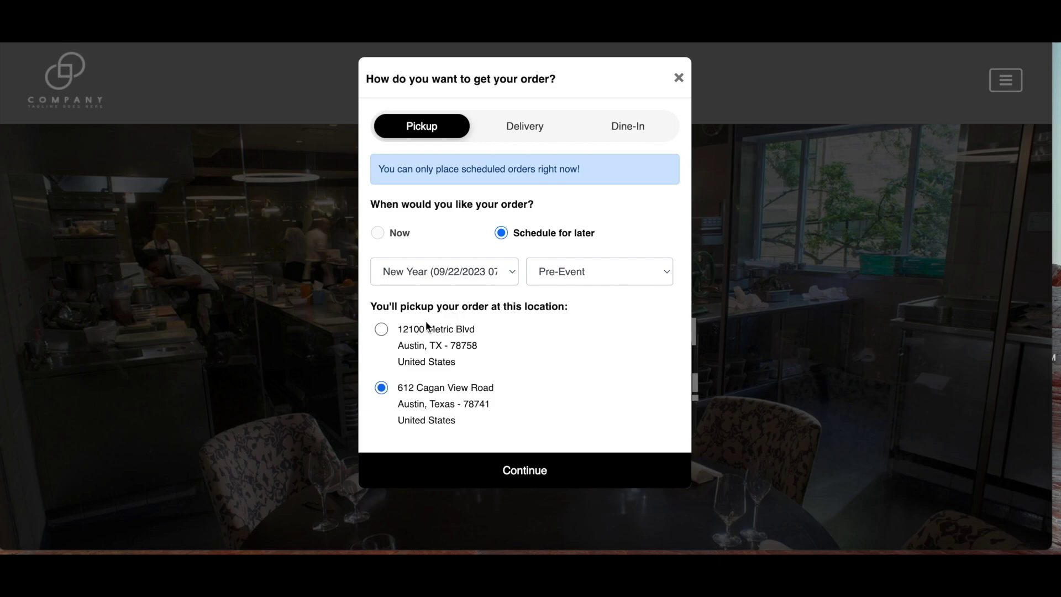
{"action": "left_click", "coordinate": [484, 471]}
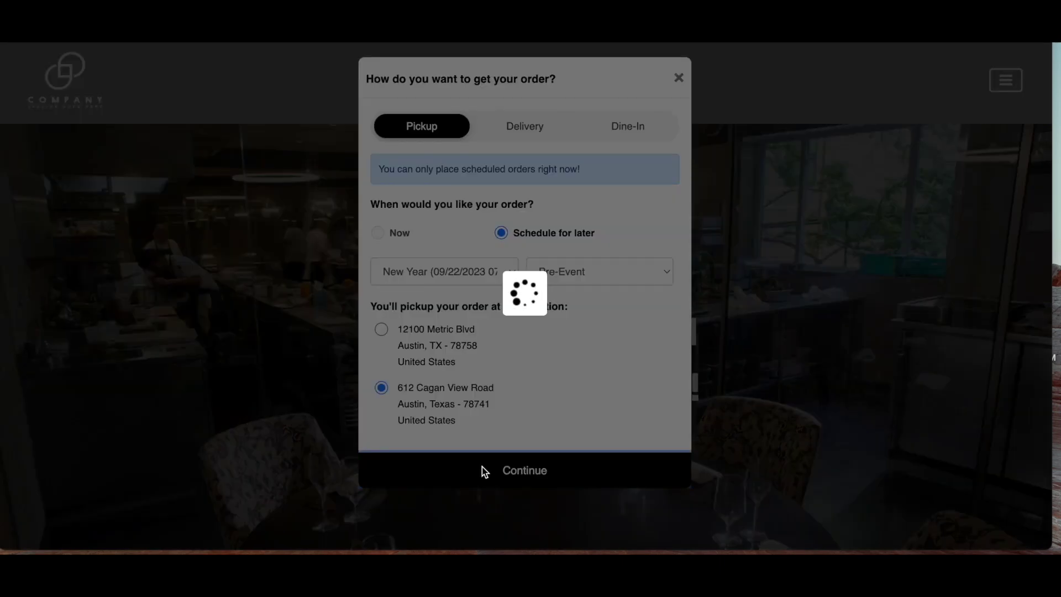
Step: Try Delivery and Dine-In at Cabana 1, then confirm a Pickup order
{"action": "left_click", "coordinate": [513, 123]}
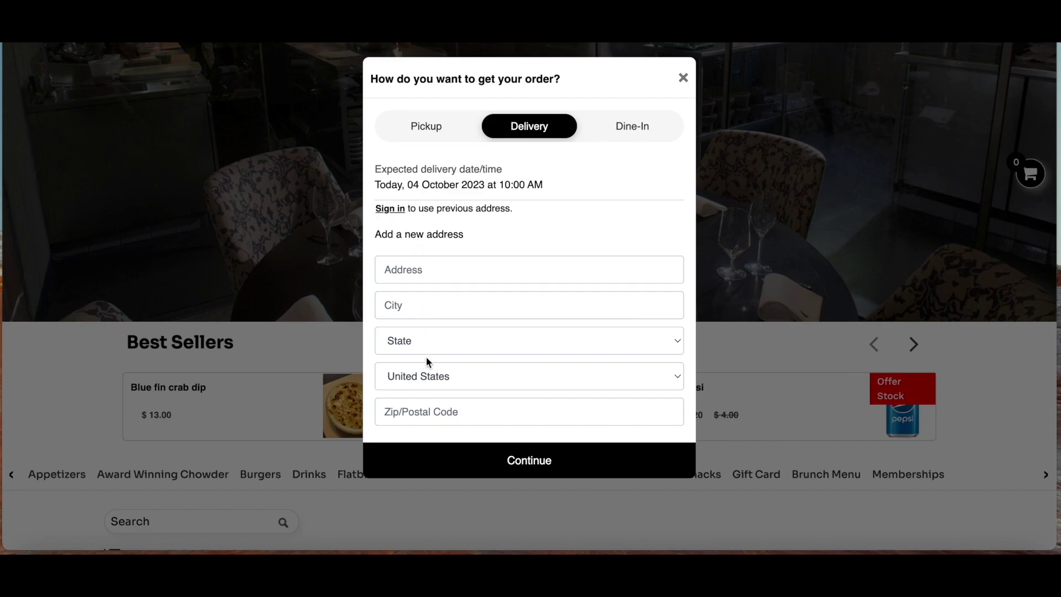
{"action": "left_click", "coordinate": [620, 130]}
{"action": "left_click", "coordinate": [536, 166]}
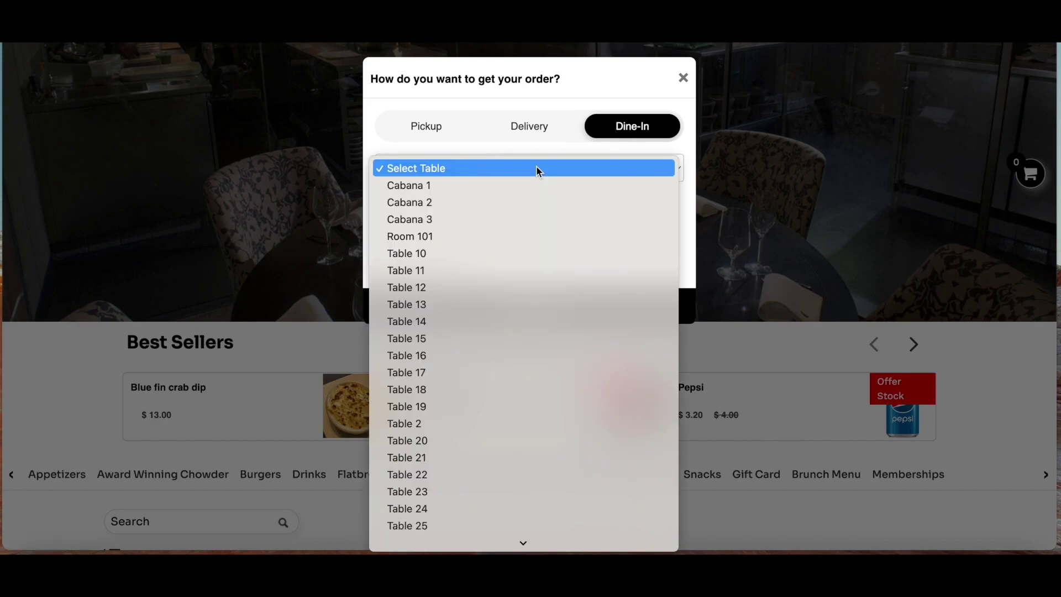
{"action": "left_click", "coordinate": [509, 188]}
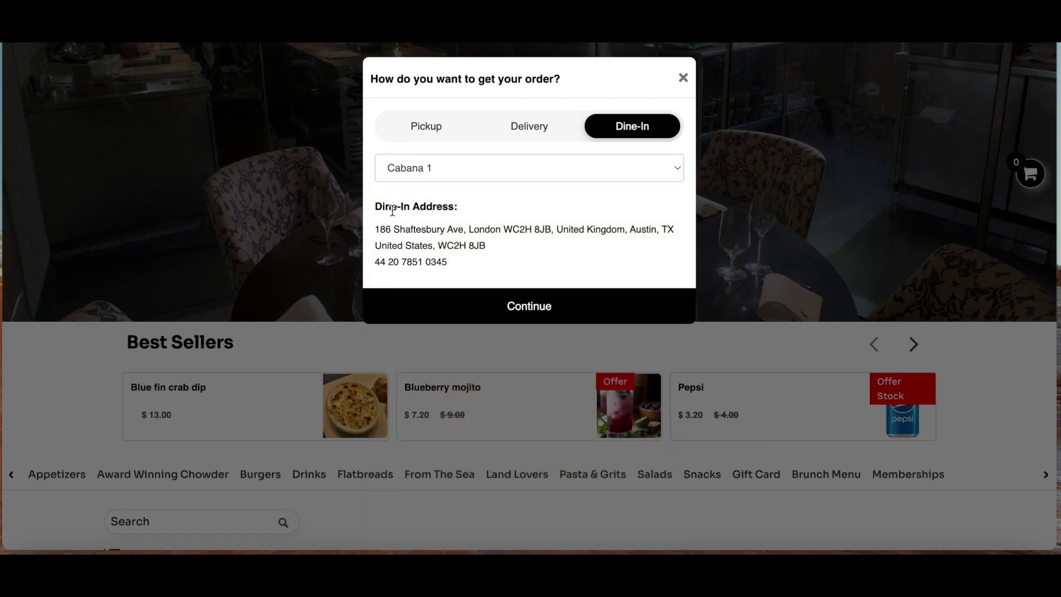
{"action": "left_click", "coordinate": [428, 131]}
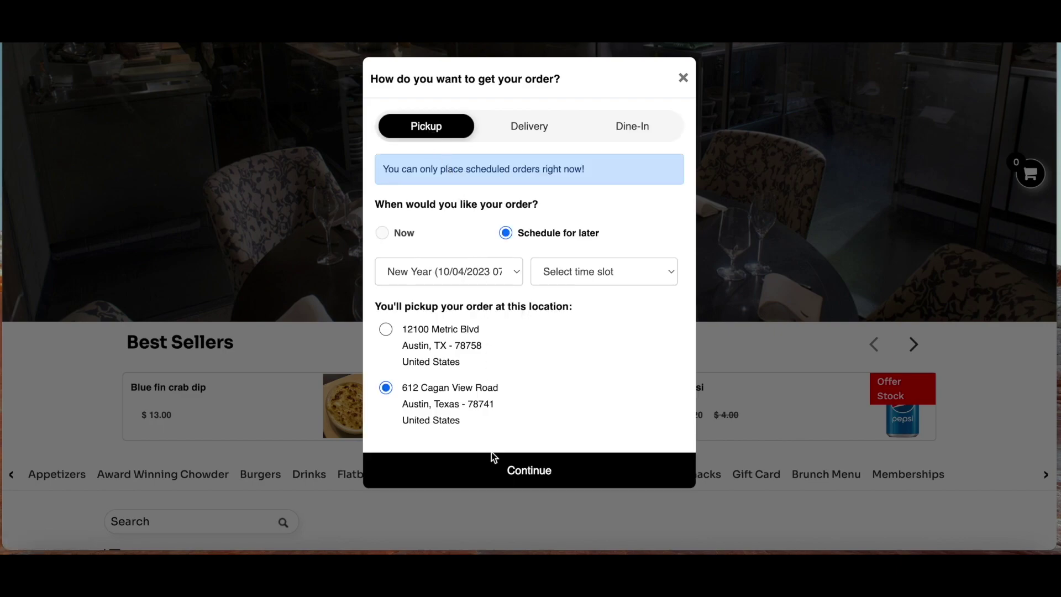
{"action": "left_click", "coordinate": [493, 464]}
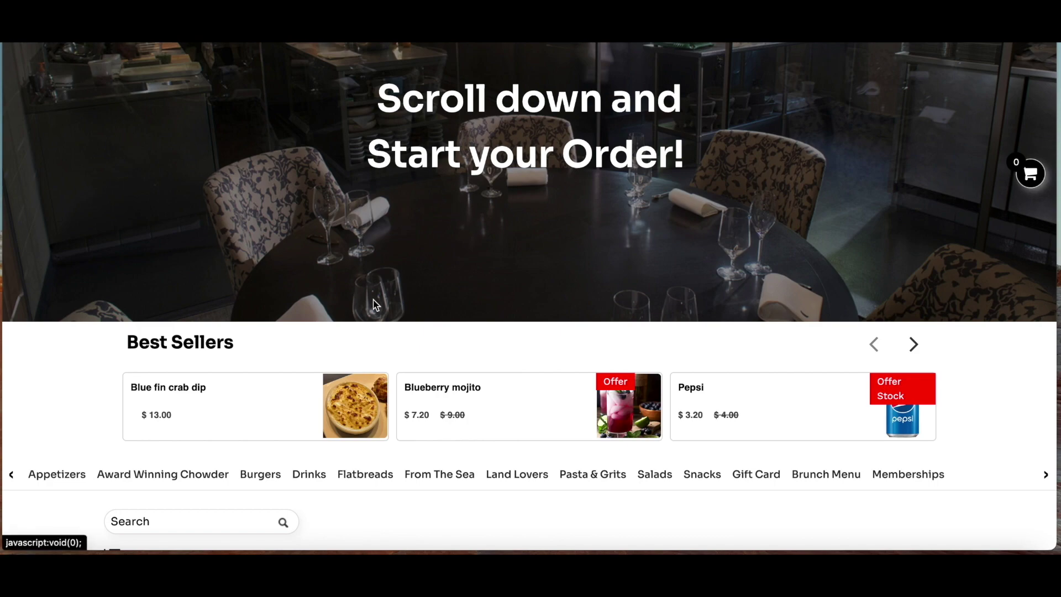
{"action": "scroll", "coordinate": [374, 301], "scroll_direction": "down", "scroll_amount": 2}
{"action": "scroll", "coordinate": [376, 305], "scroll_direction": "down", "scroll_amount": 2}
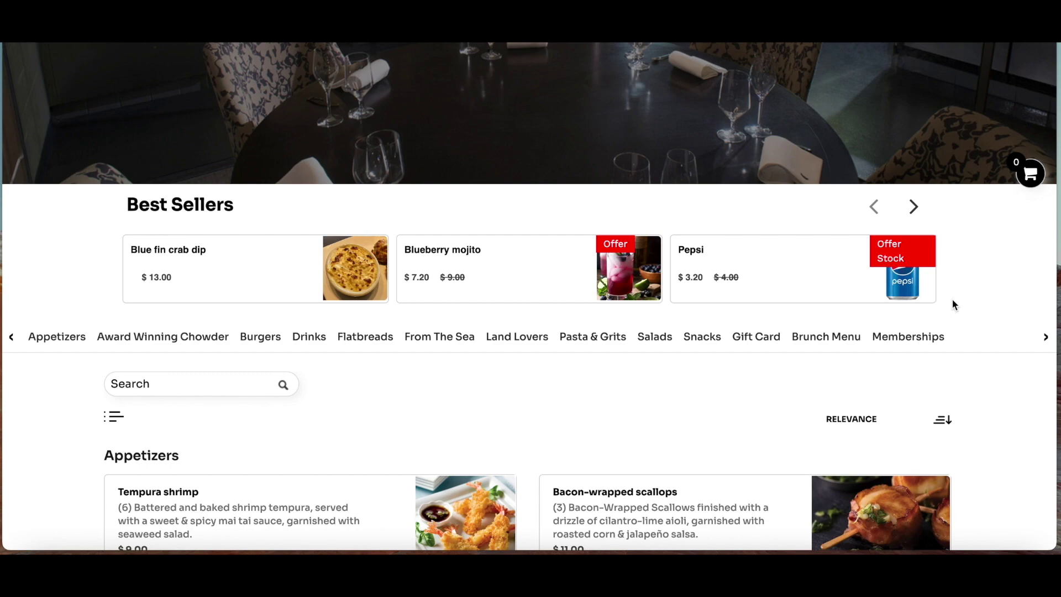
{"action": "scroll", "coordinate": [953, 304], "scroll_direction": "down", "scroll_amount": 3}
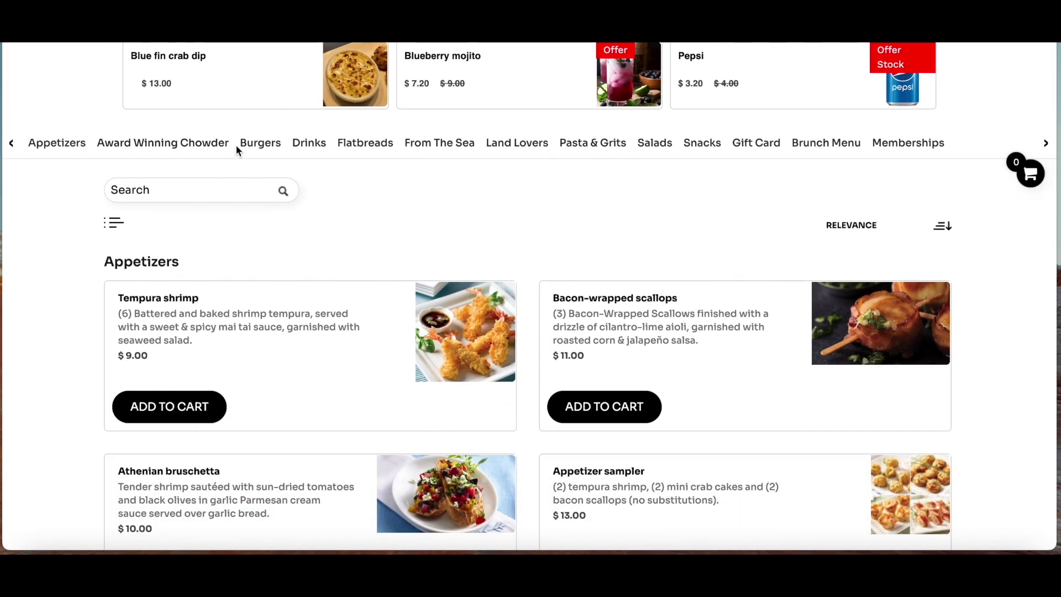
{"action": "scroll", "coordinate": [404, 185], "scroll_direction": "down", "scroll_amount": 1}
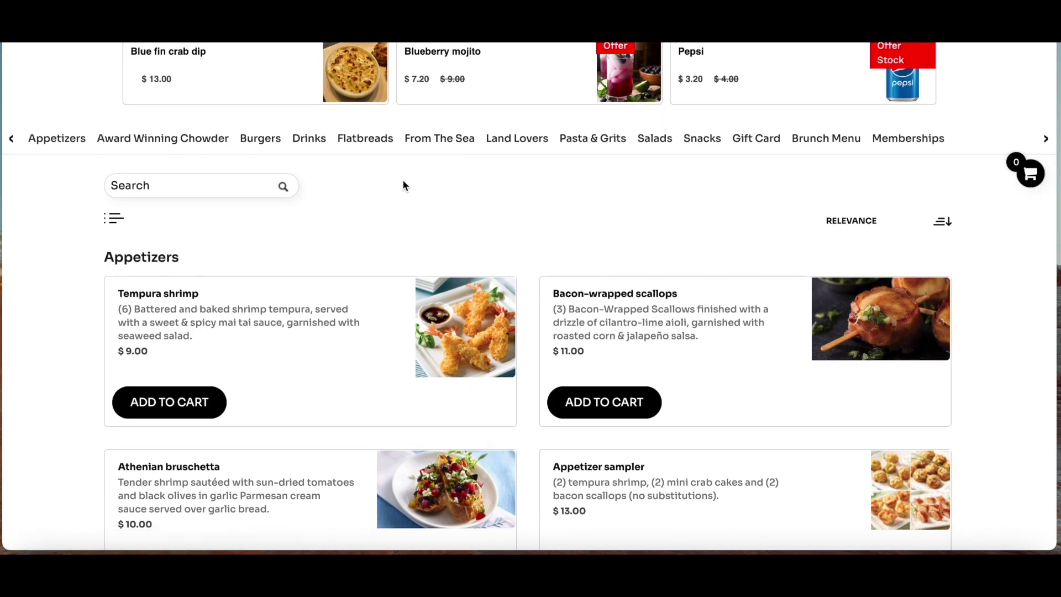
{"action": "scroll", "coordinate": [403, 181], "scroll_direction": "down", "scroll_amount": 1}
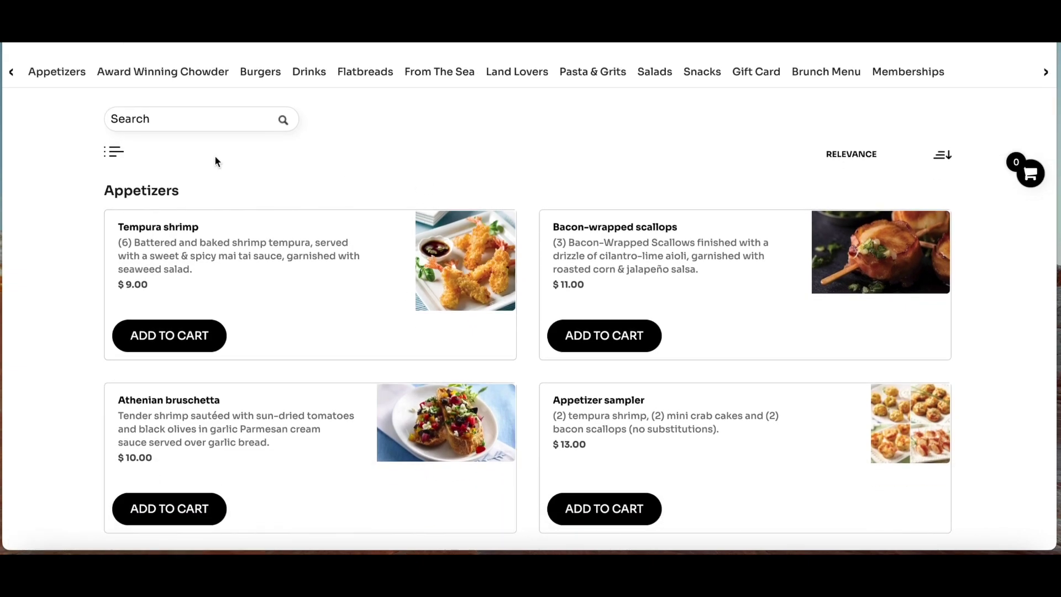
{"action": "left_click", "coordinate": [65, 75]}
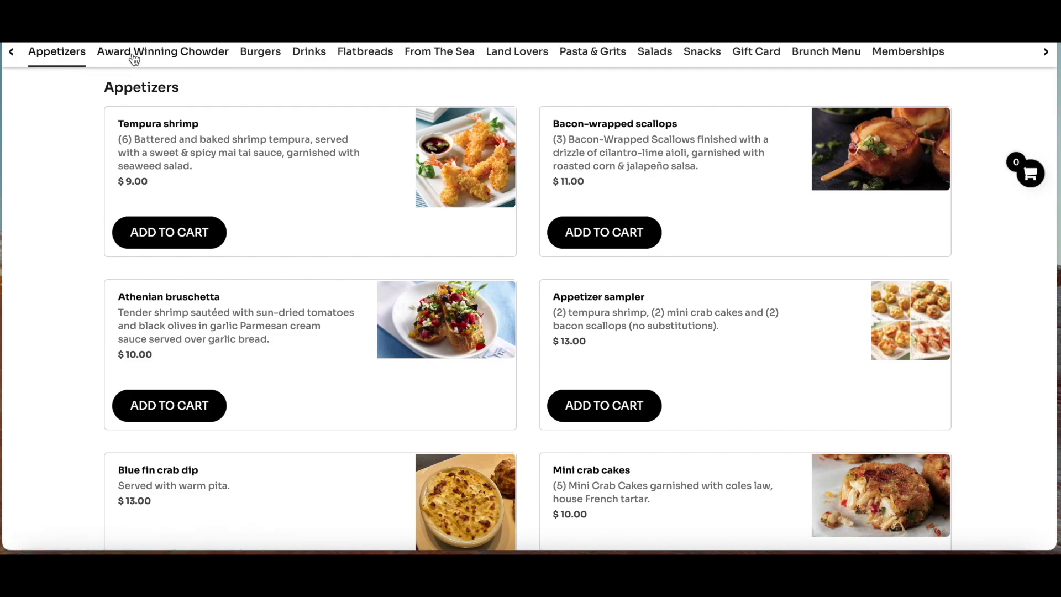
{"action": "left_click", "coordinate": [151, 53]}
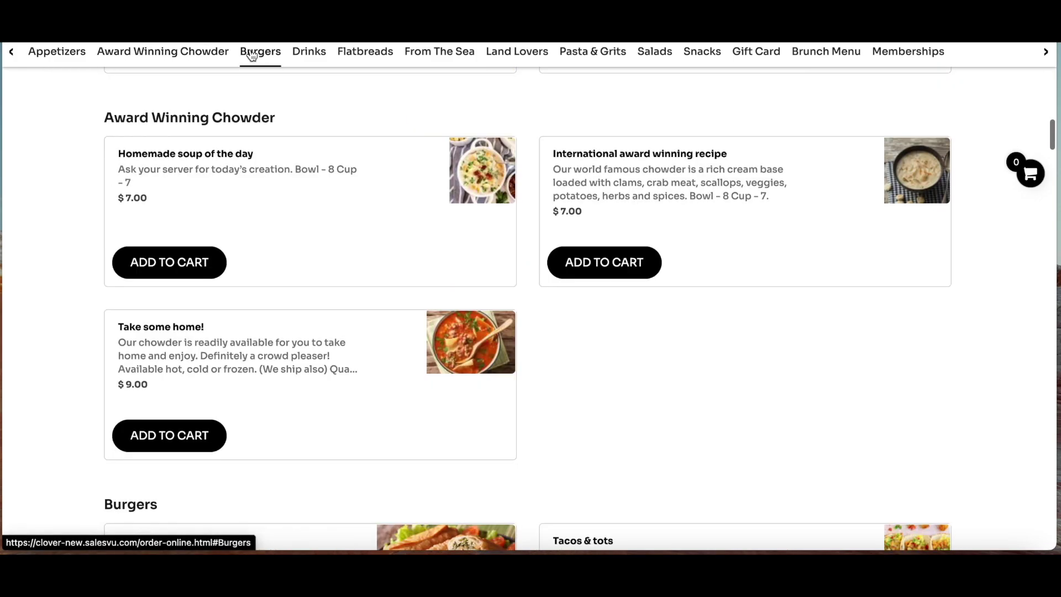
{"action": "left_click", "coordinate": [259, 54]}
{"action": "left_click", "coordinate": [305, 55]}
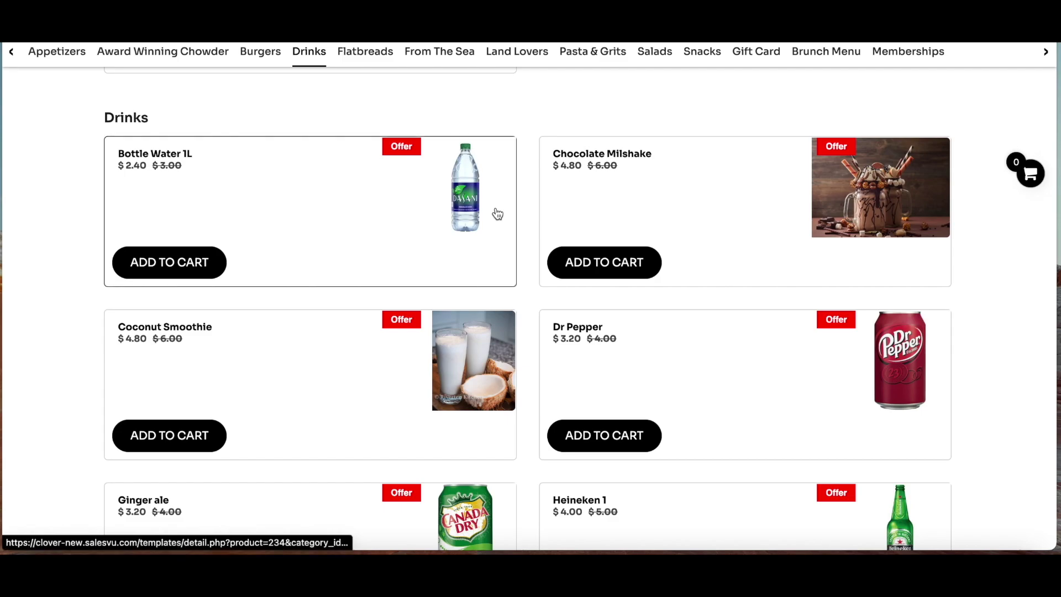
{"action": "scroll", "coordinate": [432, 89], "scroll_direction": "up", "scroll_amount": 15}
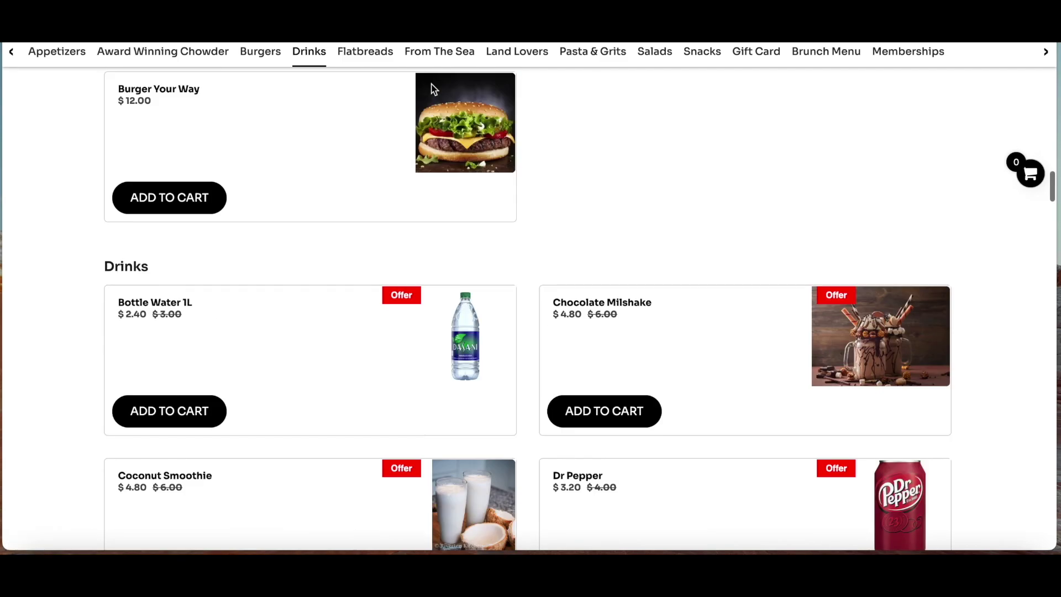
{"action": "scroll", "coordinate": [432, 89], "scroll_direction": "down", "scroll_amount": 9}
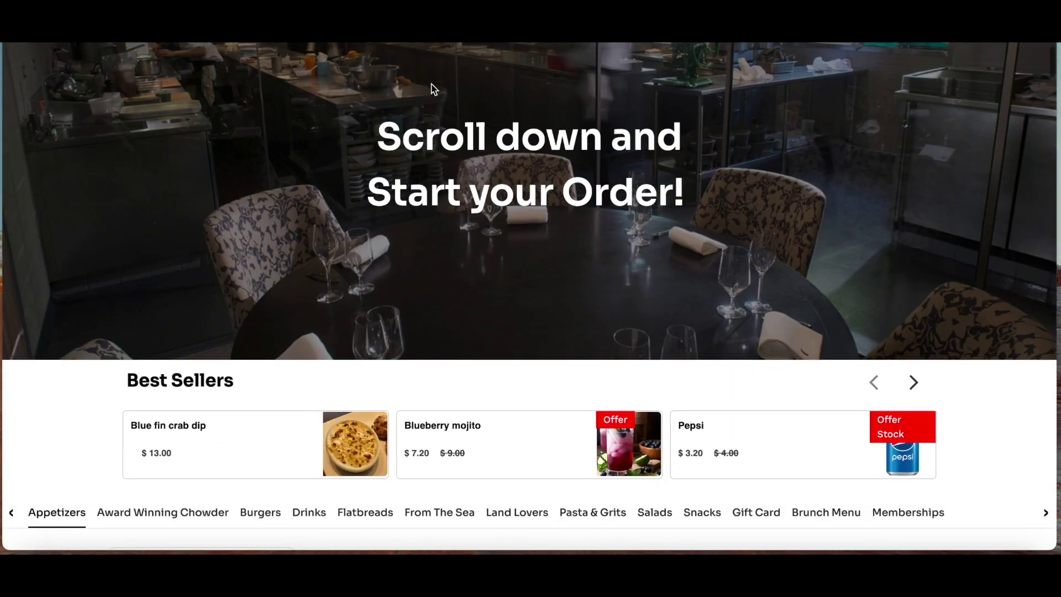
{"action": "scroll", "coordinate": [431, 88], "scroll_direction": "up", "scroll_amount": 2}
{"action": "scroll", "coordinate": [409, 326], "scroll_direction": "down", "scroll_amount": 1}
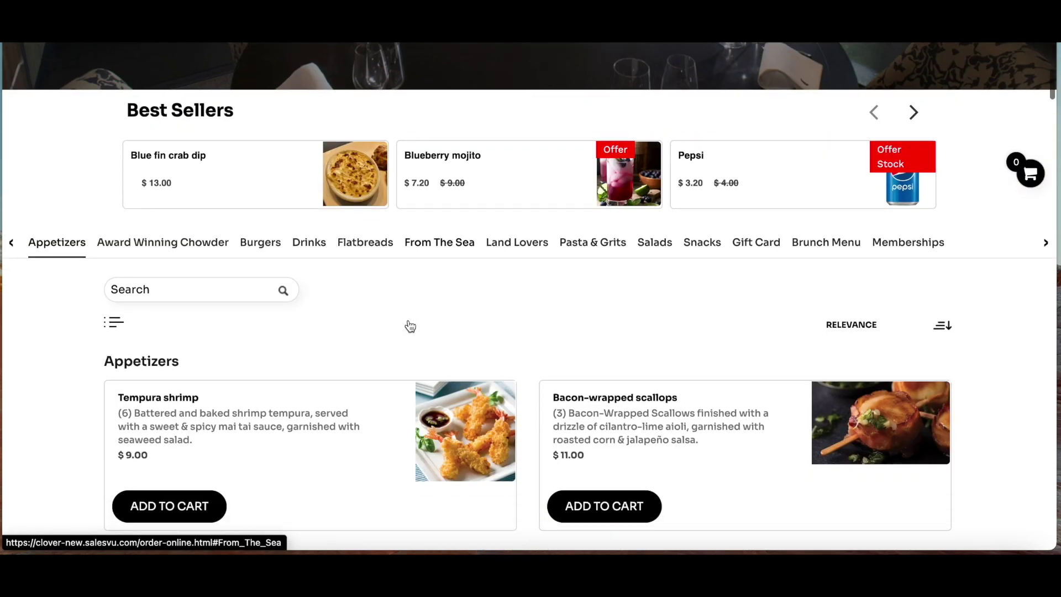
Step: Open the menu filters and expand the Protein and Combinations options
{"action": "left_click", "coordinate": [115, 322]}
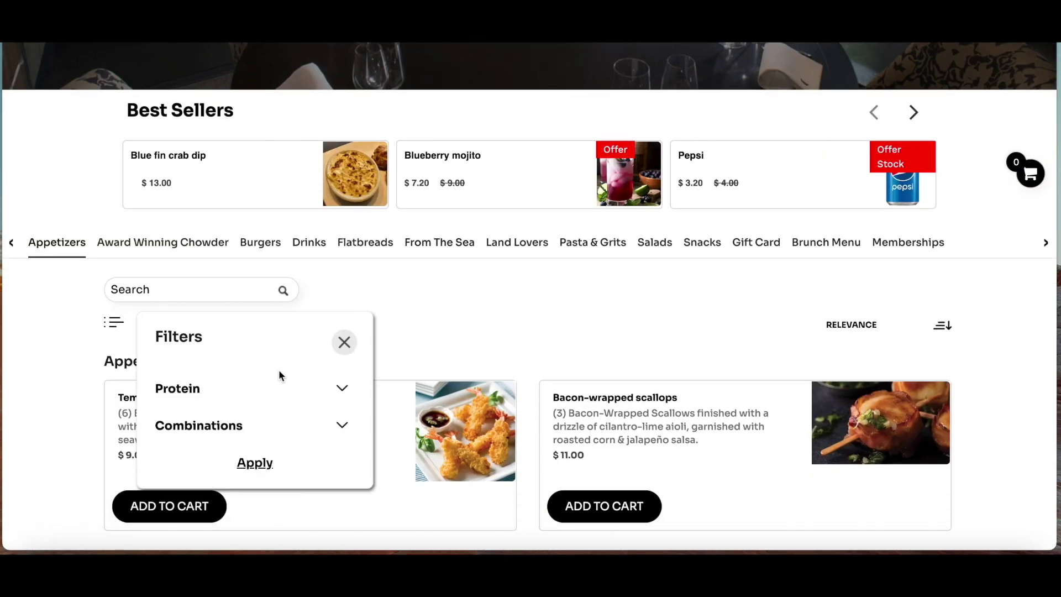
{"action": "left_click", "coordinate": [342, 387]}
{"action": "scroll", "coordinate": [421, 339], "scroll_direction": "down", "scroll_amount": 1}
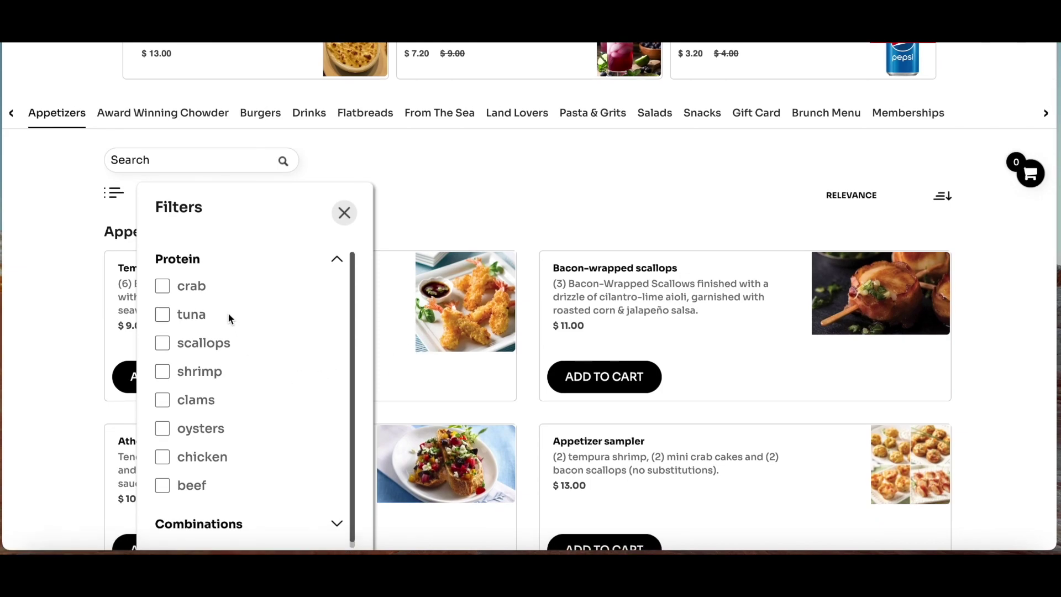
{"action": "left_click", "coordinate": [335, 520]}
{"action": "scroll", "coordinate": [239, 462], "scroll_direction": "down", "scroll_amount": 1}
{"action": "scroll", "coordinate": [237, 466], "scroll_direction": "up", "scroll_amount": 1}
Step: Check chicken and shrimp in the filters and apply them
{"action": "left_click", "coordinate": [163, 433]}
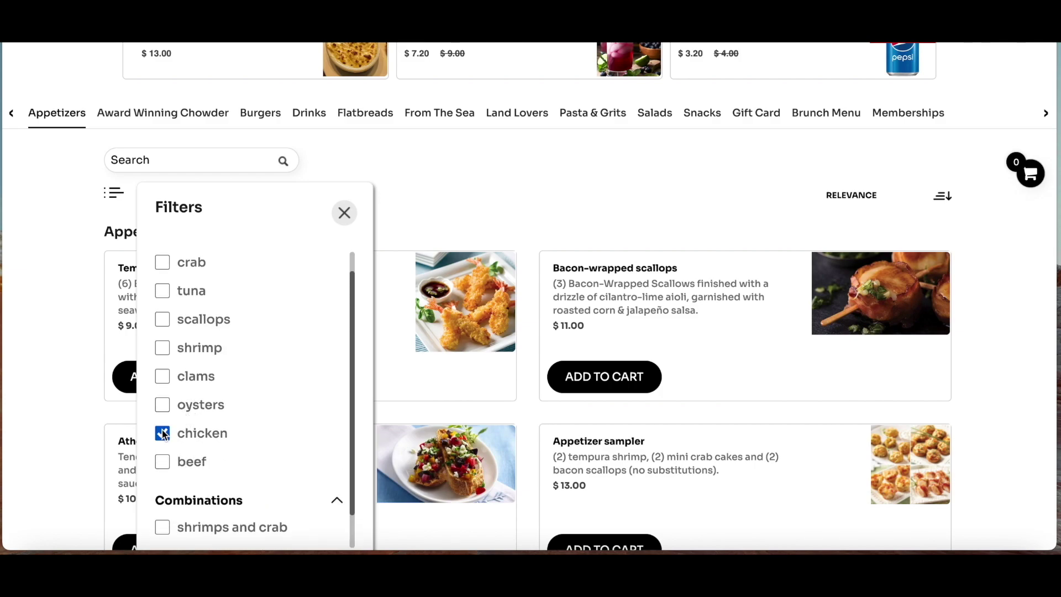
{"action": "left_click", "coordinate": [163, 347]}
{"action": "scroll", "coordinate": [216, 353], "scroll_direction": "up", "scroll_amount": 1}
{"action": "scroll", "coordinate": [217, 353], "scroll_direction": "down", "scroll_amount": 1}
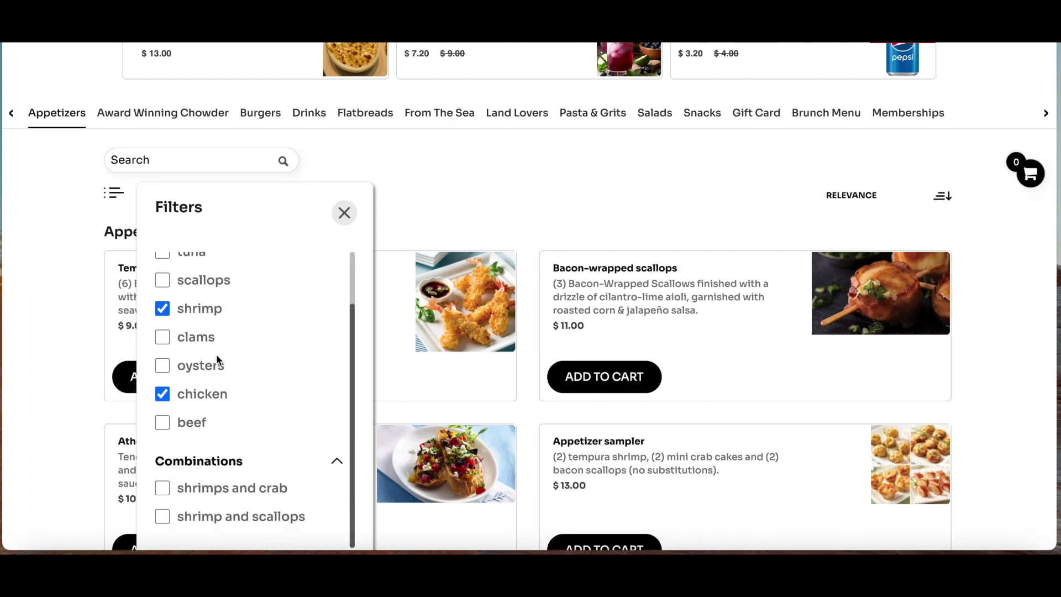
{"action": "scroll", "coordinate": [363, 273], "scroll_direction": "down", "scroll_amount": 2}
{"action": "scroll", "coordinate": [363, 275], "scroll_direction": "down", "scroll_amount": 1}
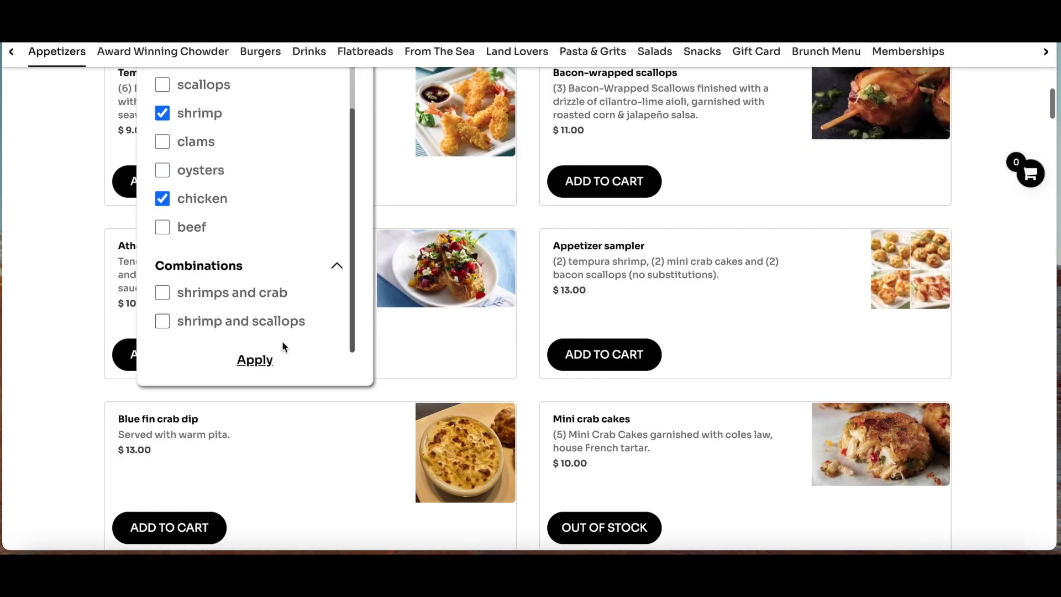
{"action": "left_click", "coordinate": [255, 362]}
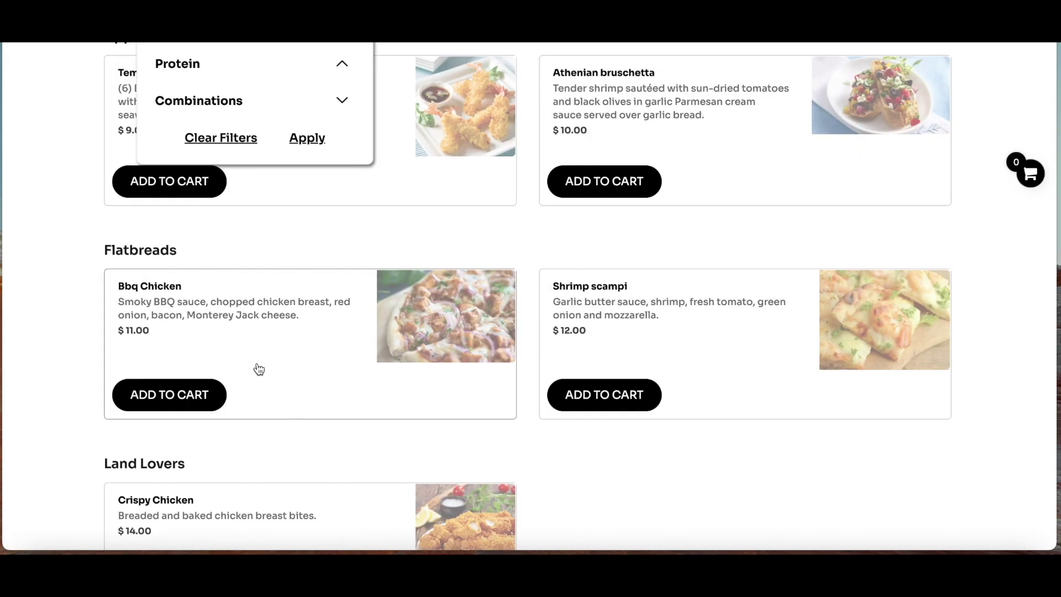
Step: Close the filter panel and browse the matching dishes like Tempura shrimp and Bbq Chicken
{"action": "scroll", "coordinate": [462, 252], "scroll_direction": "up", "scroll_amount": 3}
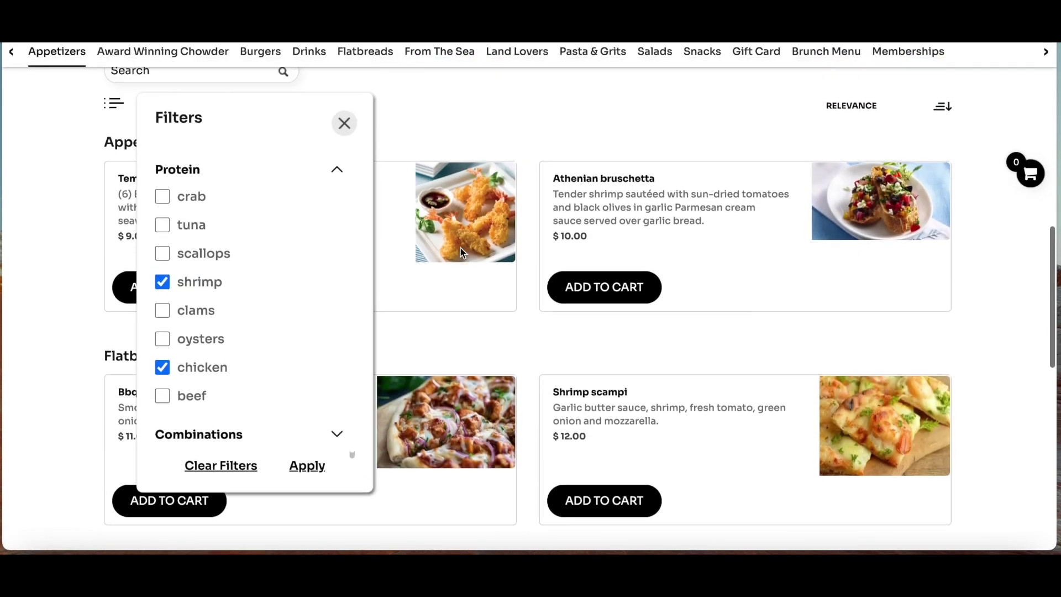
{"action": "left_click", "coordinate": [343, 184]}
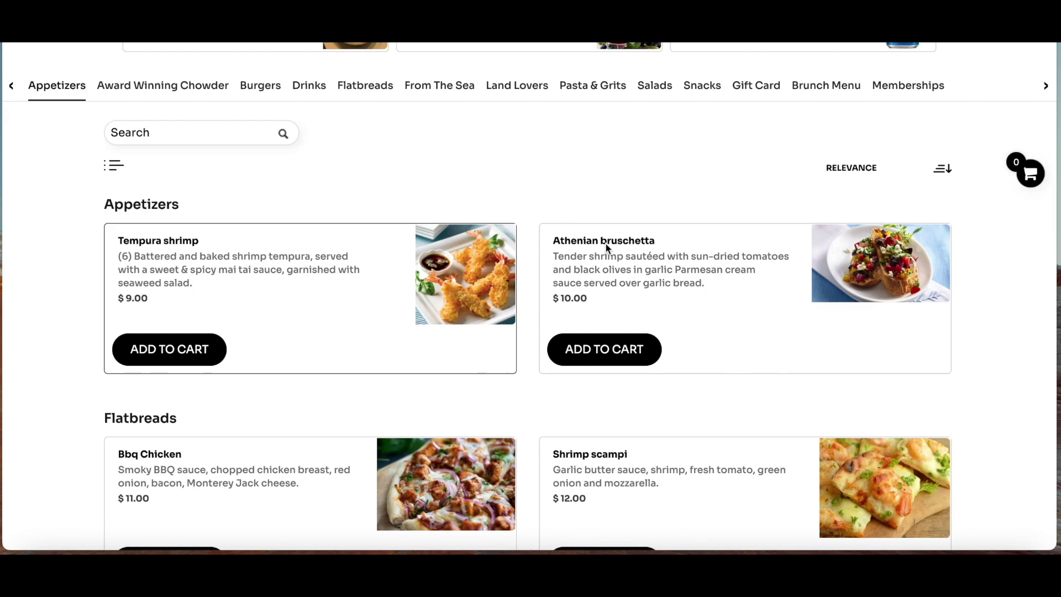
{"action": "scroll", "coordinate": [149, 499], "scroll_direction": "down", "scroll_amount": 3}
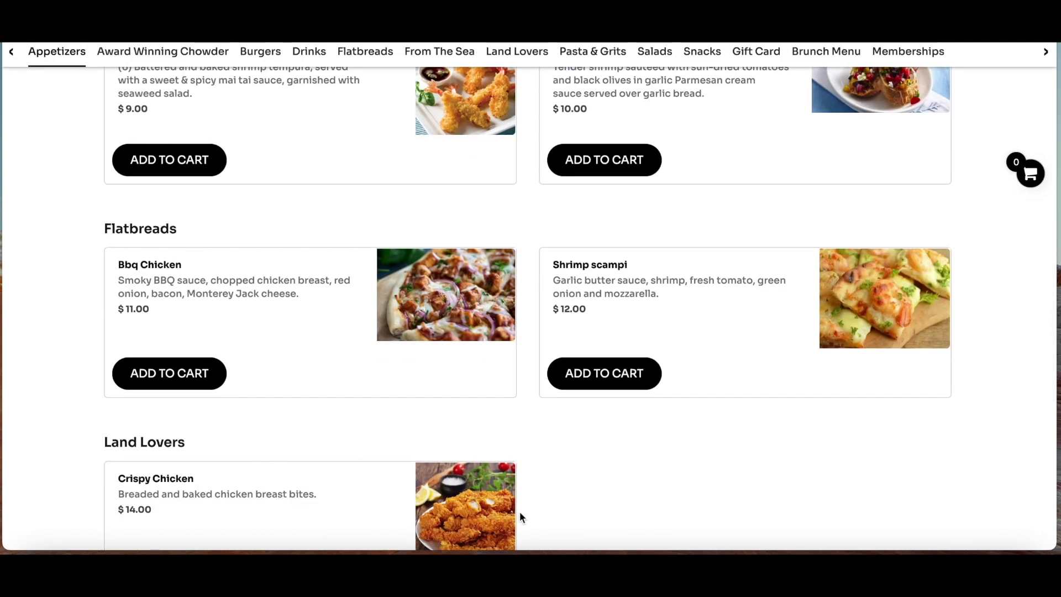
{"action": "scroll", "coordinate": [315, 399], "scroll_direction": "up", "scroll_amount": 3}
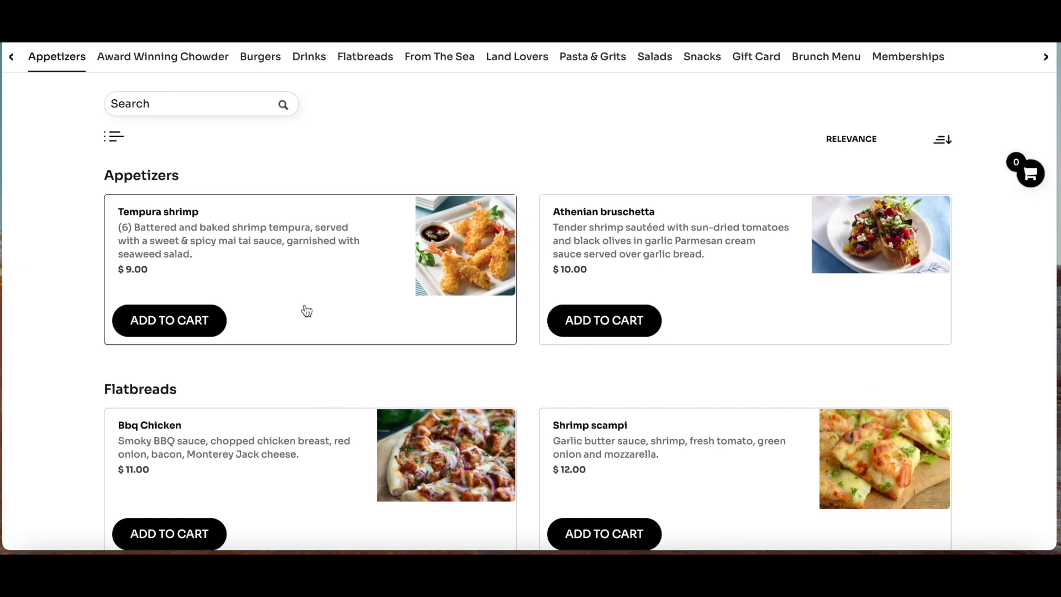
Step: Add one $9.00 Tempura shrimp to the cart from its product page
{"action": "left_click", "coordinate": [301, 271]}
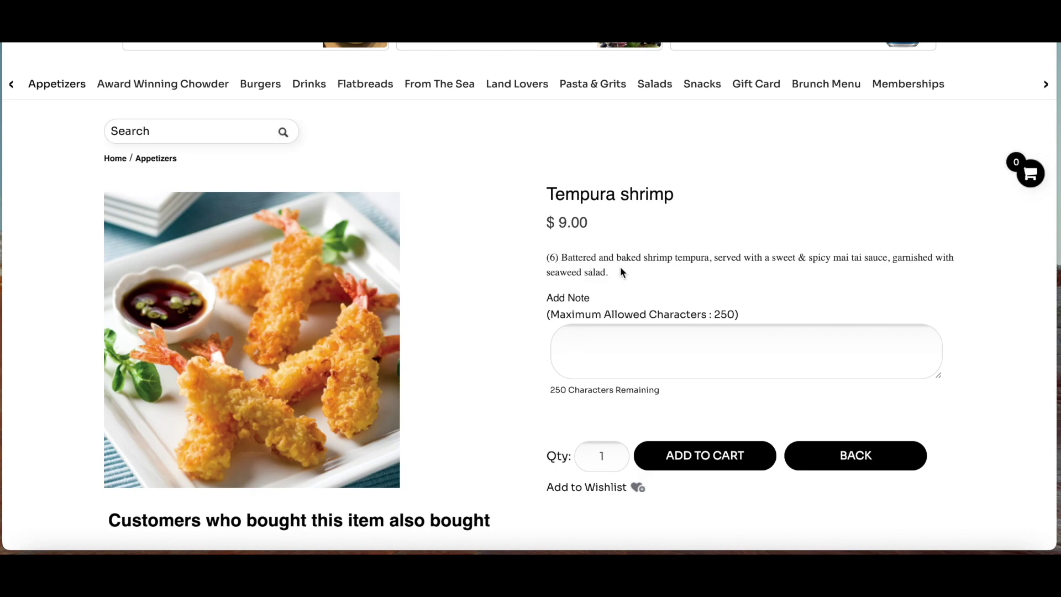
{"action": "scroll", "coordinate": [713, 309], "scroll_direction": "down", "scroll_amount": 3}
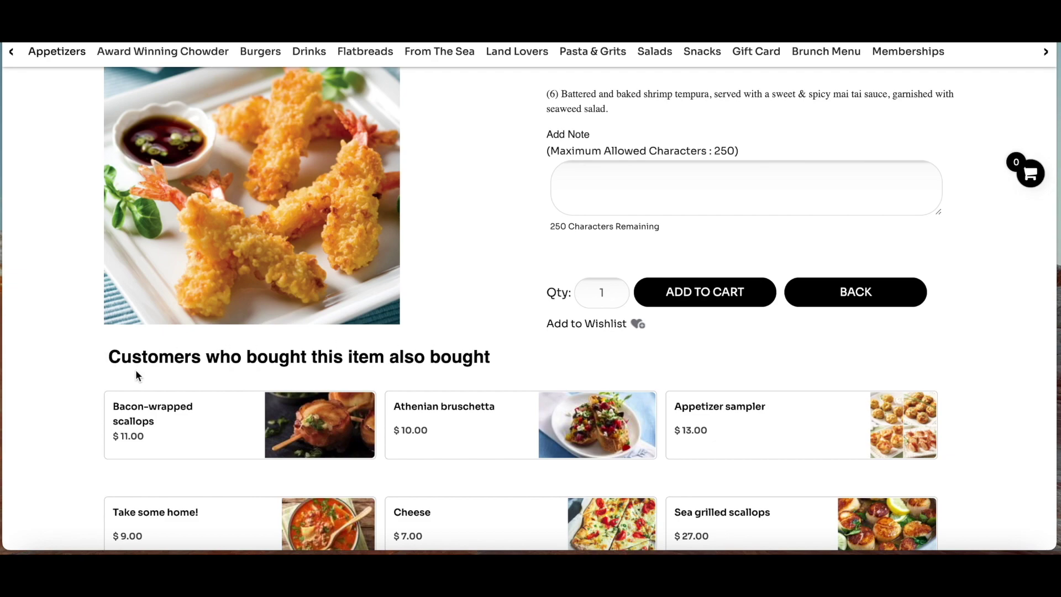
{"action": "left_click", "coordinate": [710, 303]}
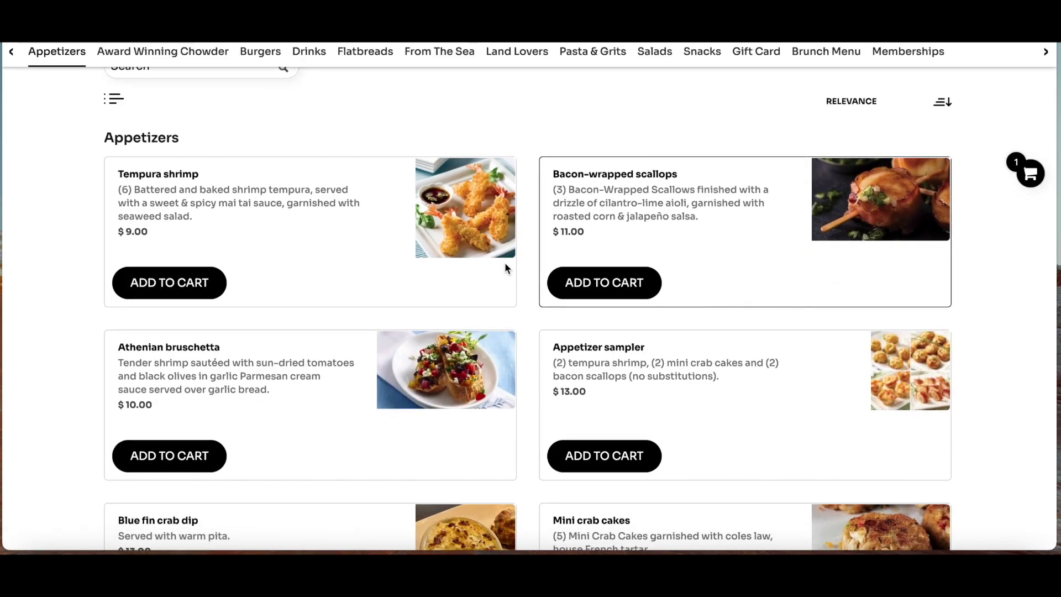
{"action": "scroll", "coordinate": [387, 232], "scroll_direction": "up", "scroll_amount": 2}
Step: Search the menu for 'cheese'
{"action": "left_click", "coordinate": [252, 139]}
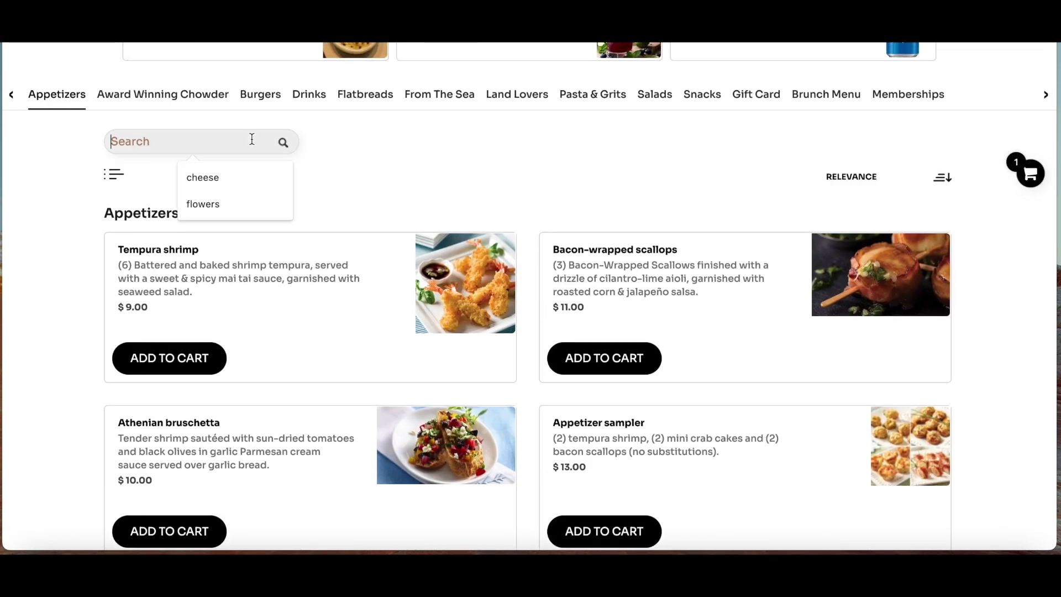
{"action": "left_click", "coordinate": [253, 174]}
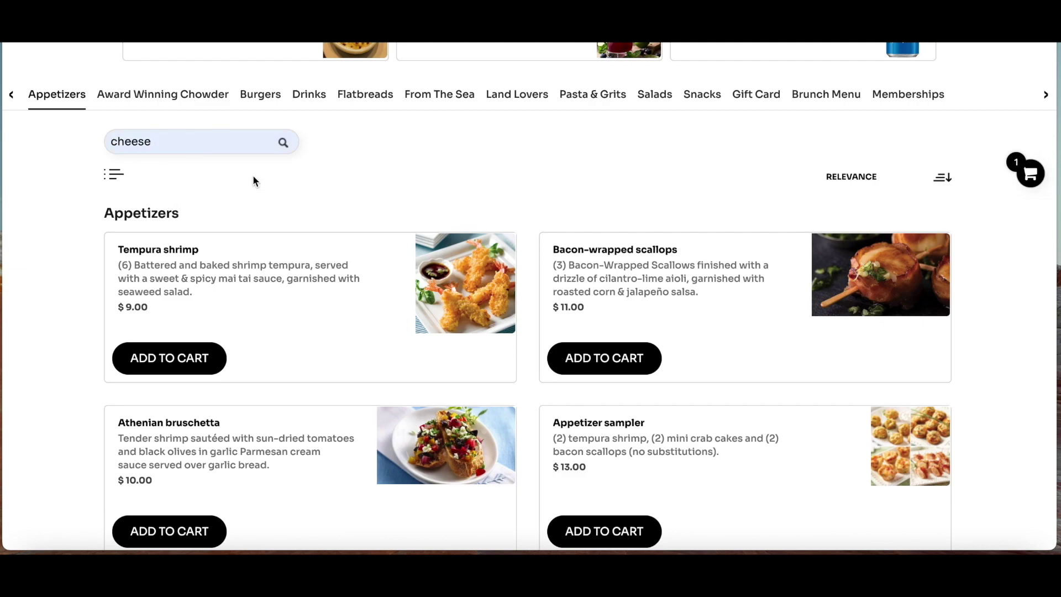
{"action": "key", "text": "Return"}
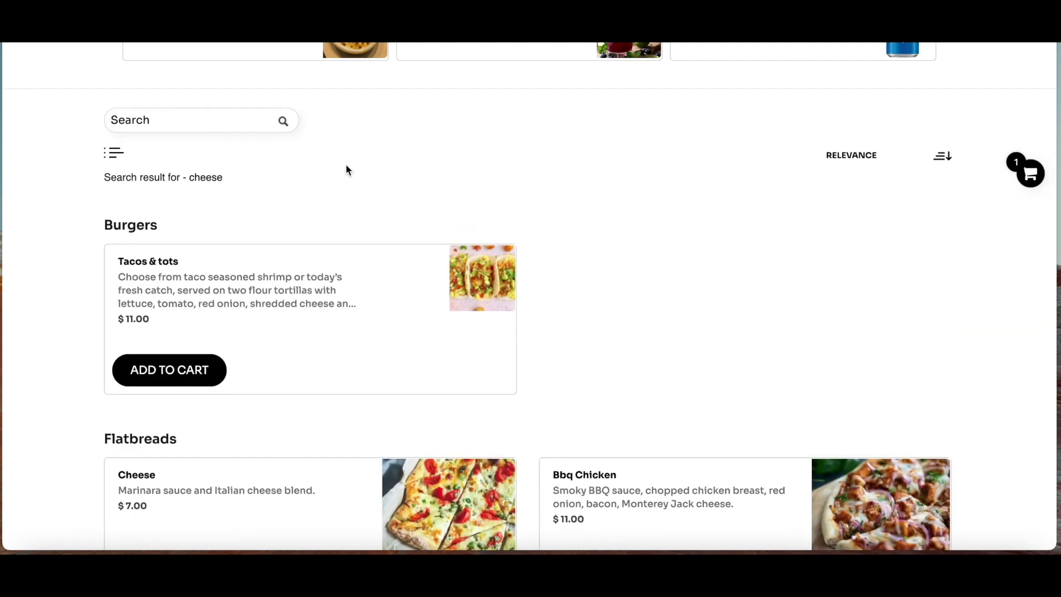
{"action": "scroll", "coordinate": [346, 163], "scroll_direction": "down", "scroll_amount": 2}
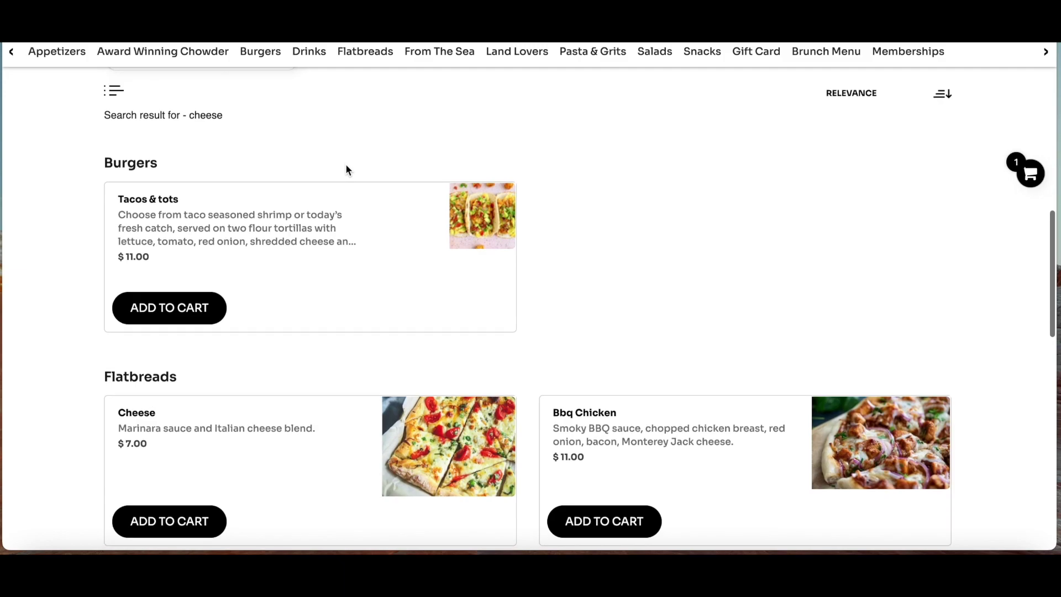
{"action": "scroll", "coordinate": [339, 298], "scroll_direction": "down", "scroll_amount": 3}
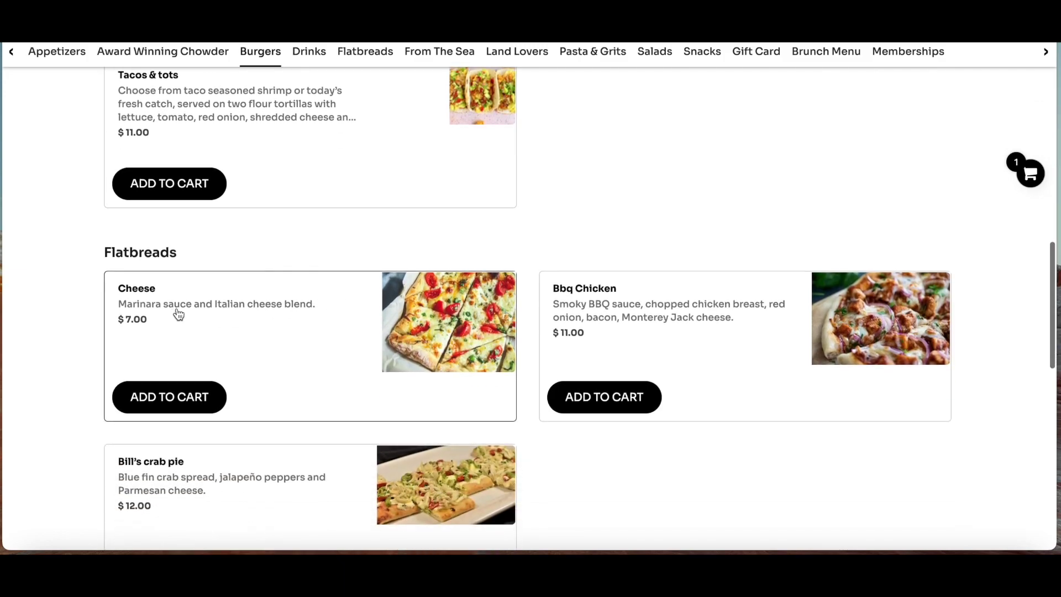
Step: Add the $7.00 Cheese flatbread from the results to the cart
{"action": "left_click", "coordinate": [348, 345]}
{"action": "scroll", "coordinate": [348, 345], "scroll_direction": "down", "scroll_amount": 1}
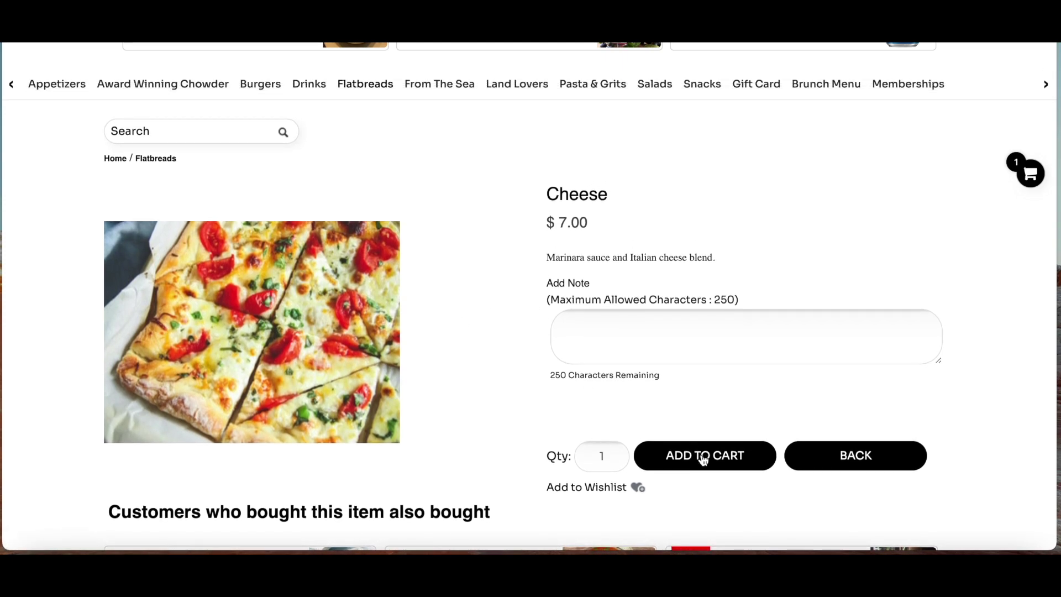
{"action": "left_click", "coordinate": [703, 457]}
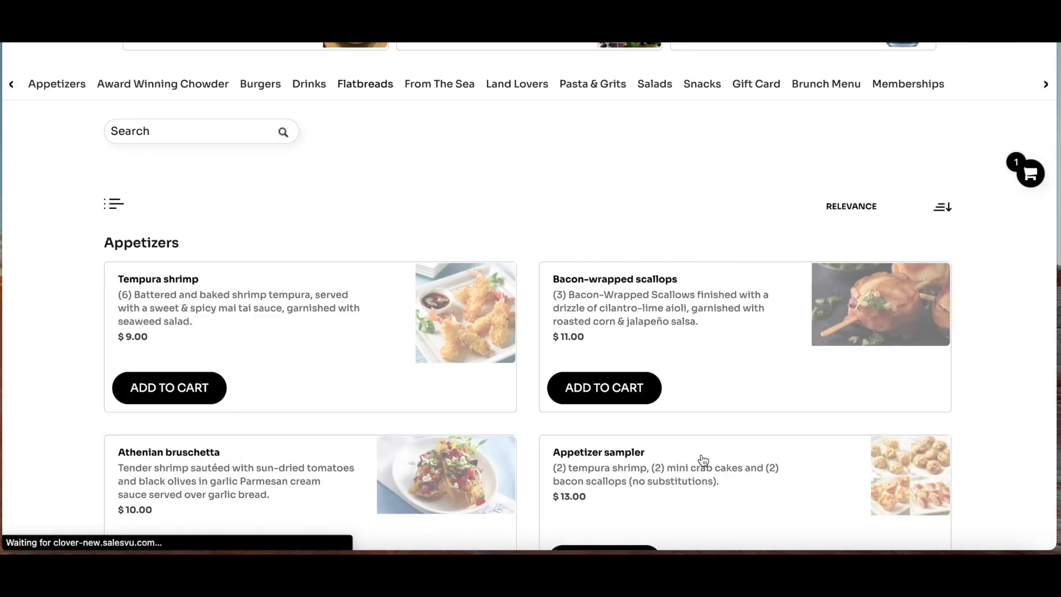
Step: Jump to the Burgers section and find the $12.00 Burger Your Way
{"action": "scroll", "coordinate": [703, 461], "scroll_direction": "down", "scroll_amount": 3}
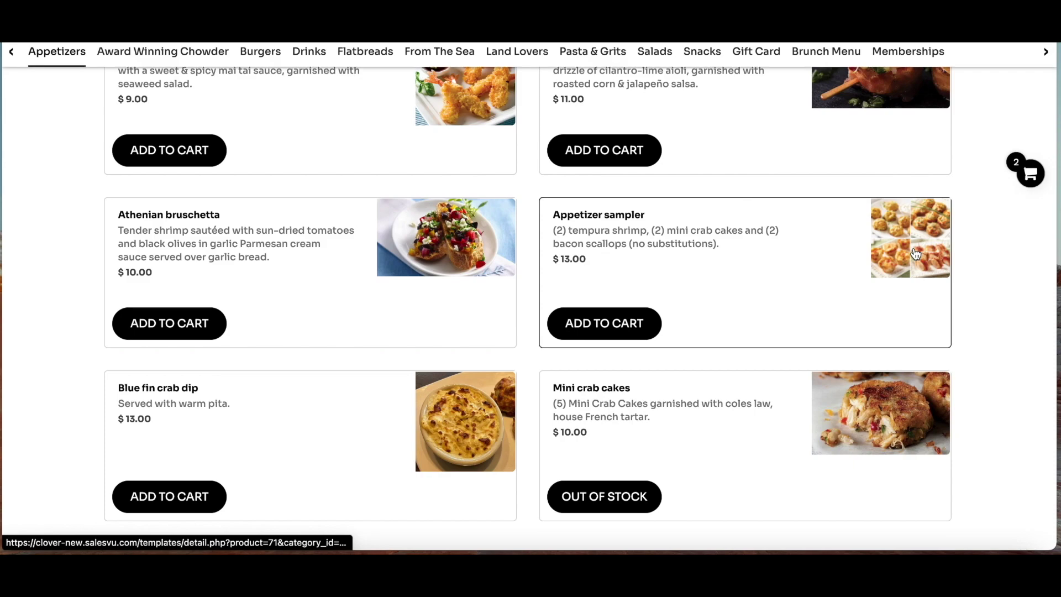
{"action": "left_click", "coordinate": [259, 55]}
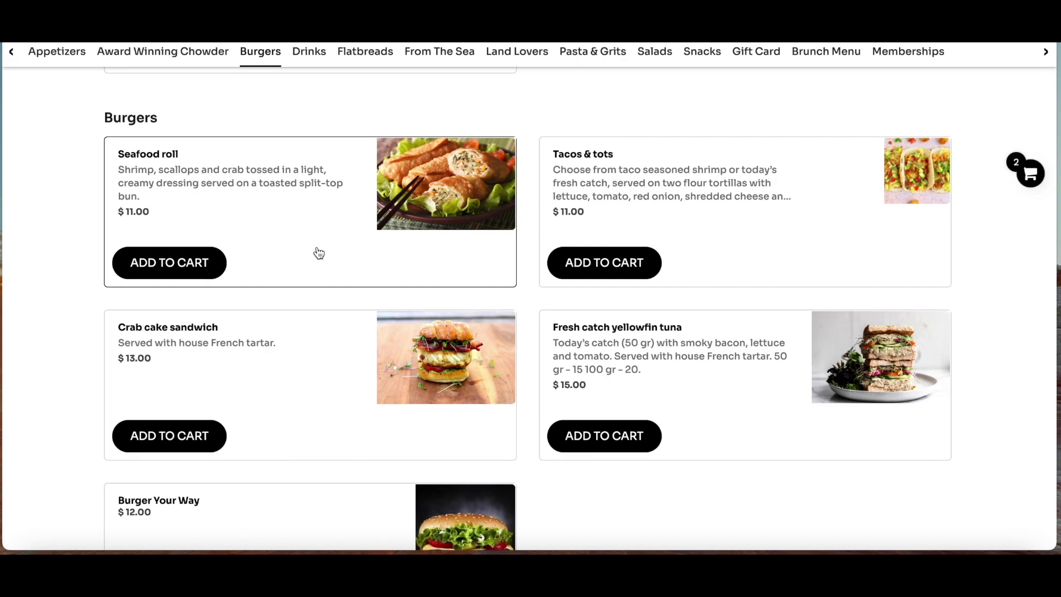
{"action": "scroll", "coordinate": [326, 329], "scroll_direction": "down", "scroll_amount": 2}
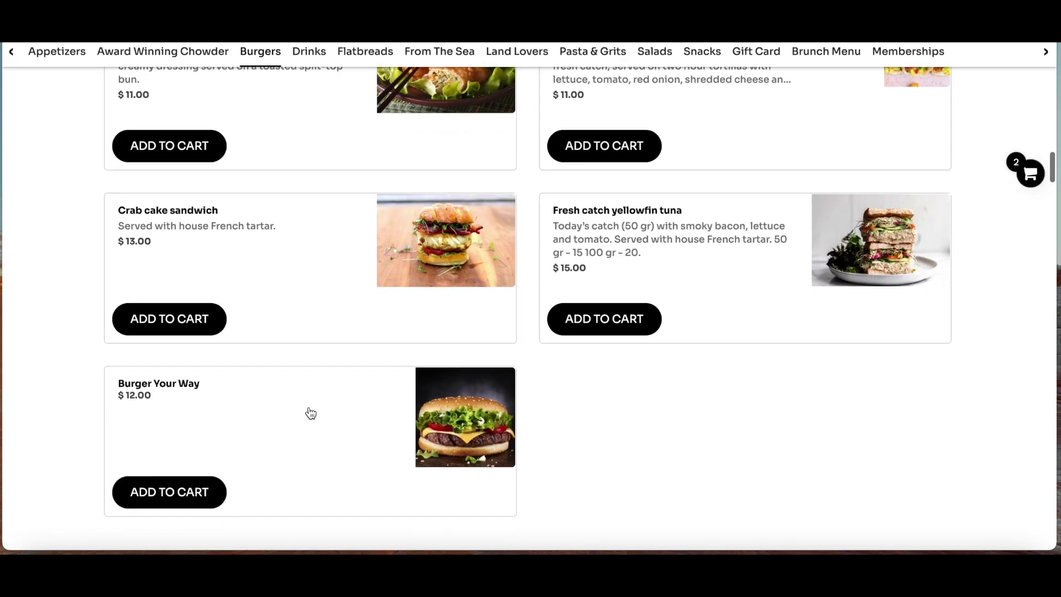
{"action": "scroll", "coordinate": [310, 414], "scroll_direction": "up", "scroll_amount": 15}
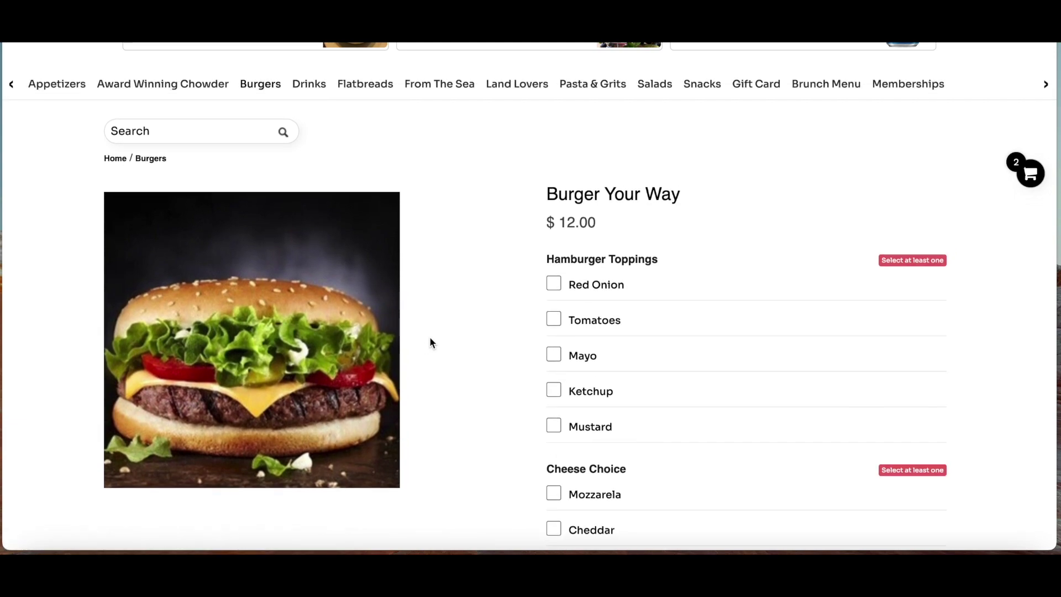
Step: Customize the $12.00 Burger Your Way with Mayo, Mozzarela cheese and extra Avocado
{"action": "scroll", "coordinate": [431, 342], "scroll_direction": "down", "scroll_amount": 2}
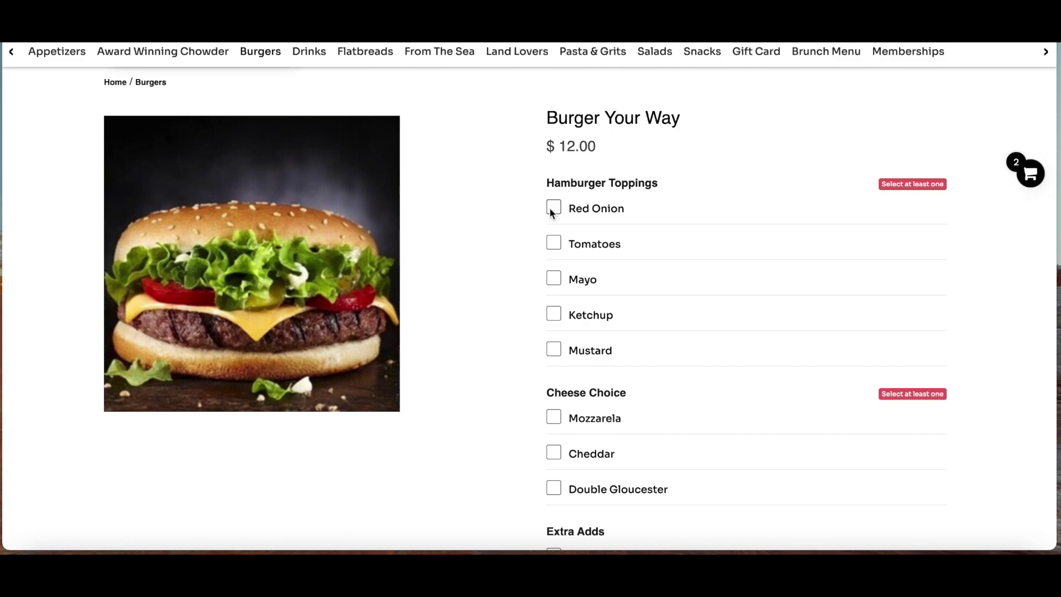
{"action": "left_click", "coordinate": [554, 279]}
{"action": "scroll", "coordinate": [550, 348], "scroll_direction": "down", "scroll_amount": 3}
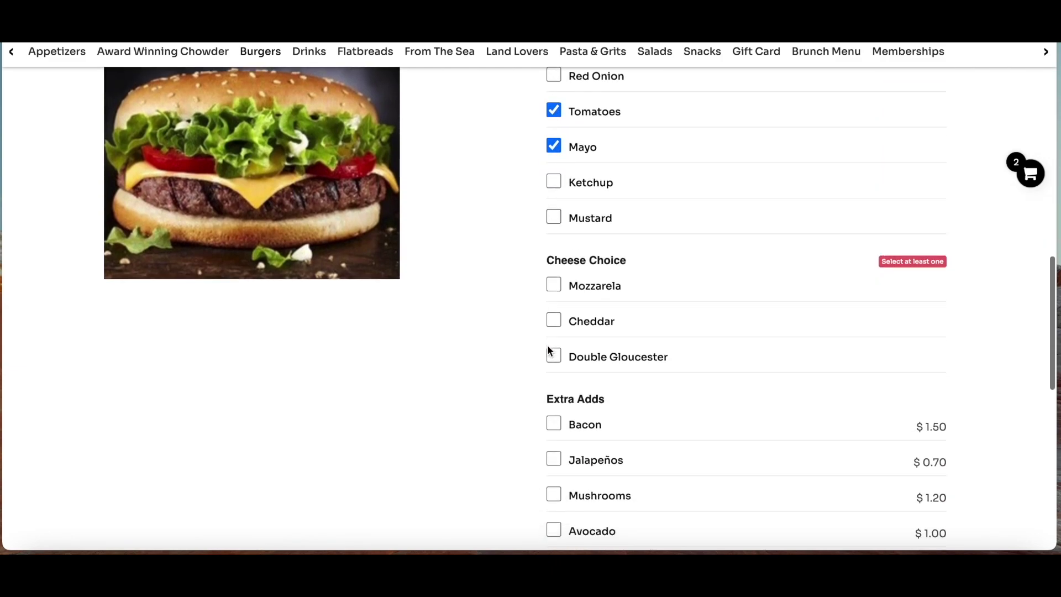
{"action": "left_click", "coordinate": [552, 291]}
{"action": "scroll", "coordinate": [556, 376], "scroll_direction": "down", "scroll_amount": 2}
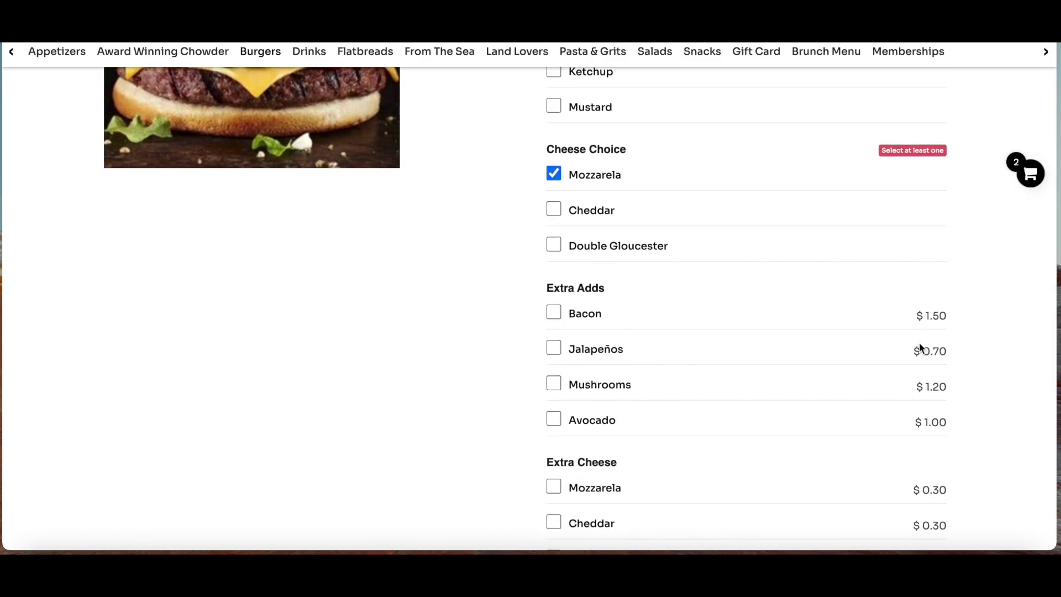
{"action": "scroll", "coordinate": [786, 455], "scroll_direction": "down", "scroll_amount": 3}
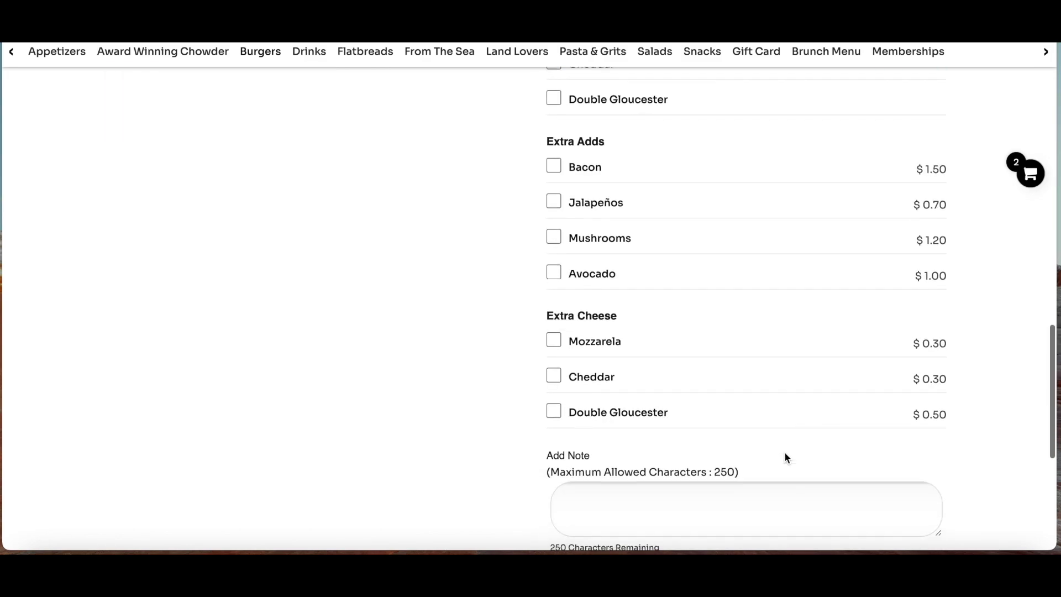
{"action": "scroll", "coordinate": [784, 458], "scroll_direction": "down", "scroll_amount": 3}
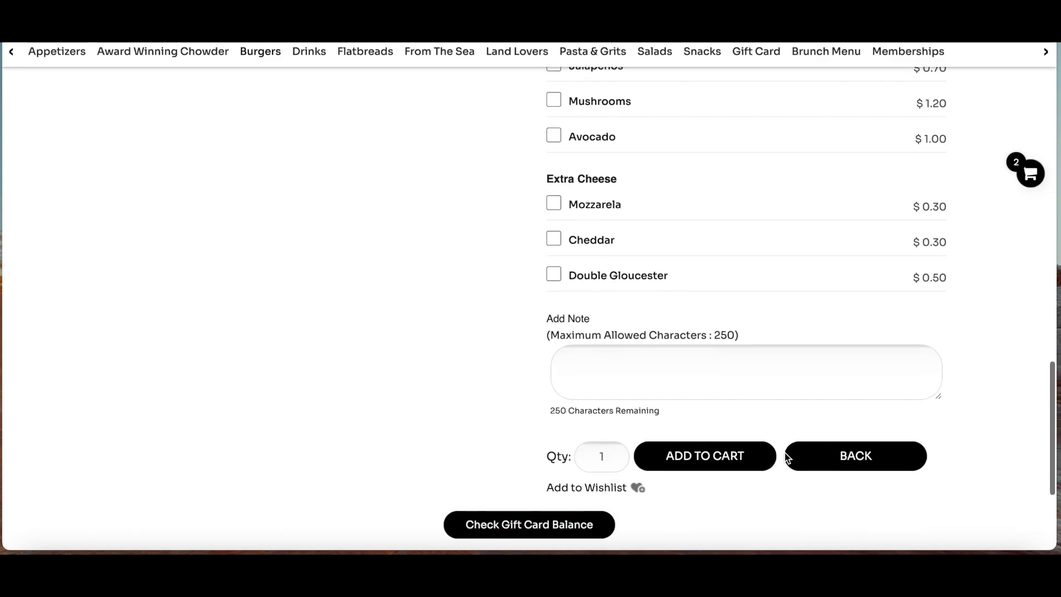
{"action": "left_click", "coordinate": [553, 138]}
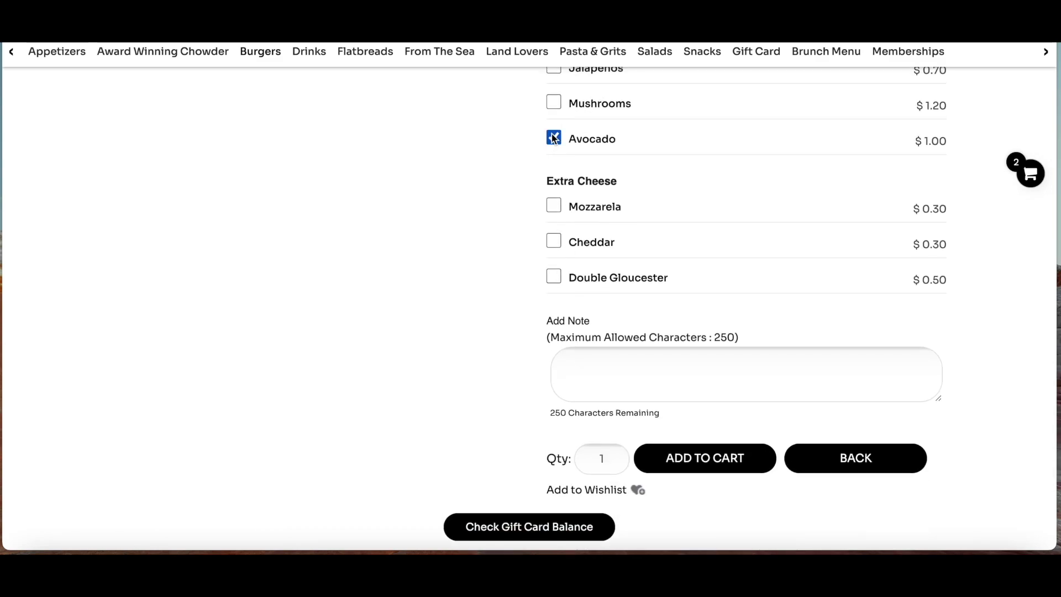
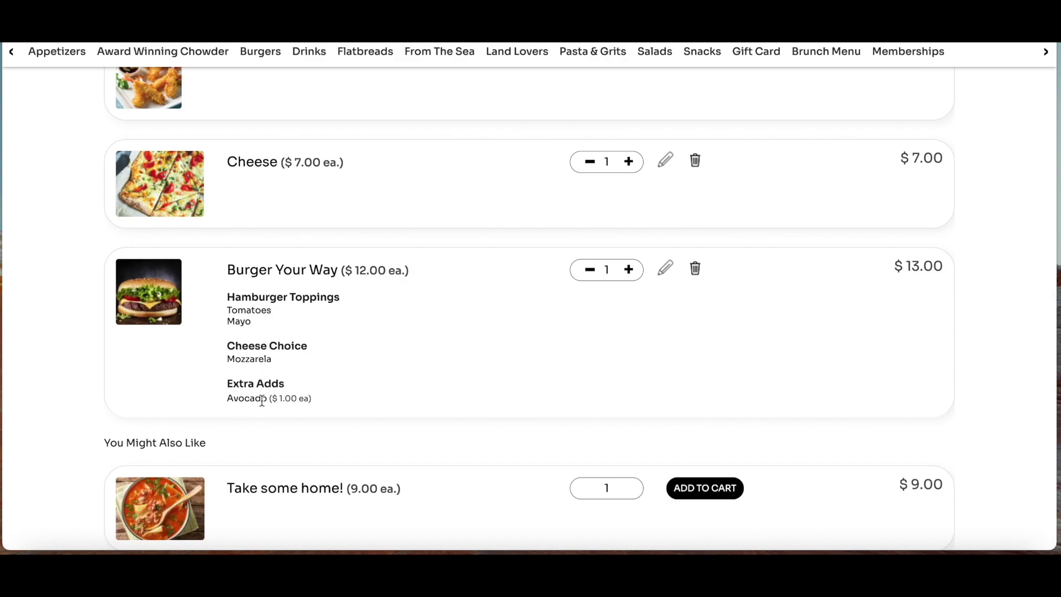
Step: Add a pint of the Take some home! chowder ($9.00) to the cart
{"action": "scroll", "coordinate": [237, 417], "scroll_direction": "down", "scroll_amount": 2}
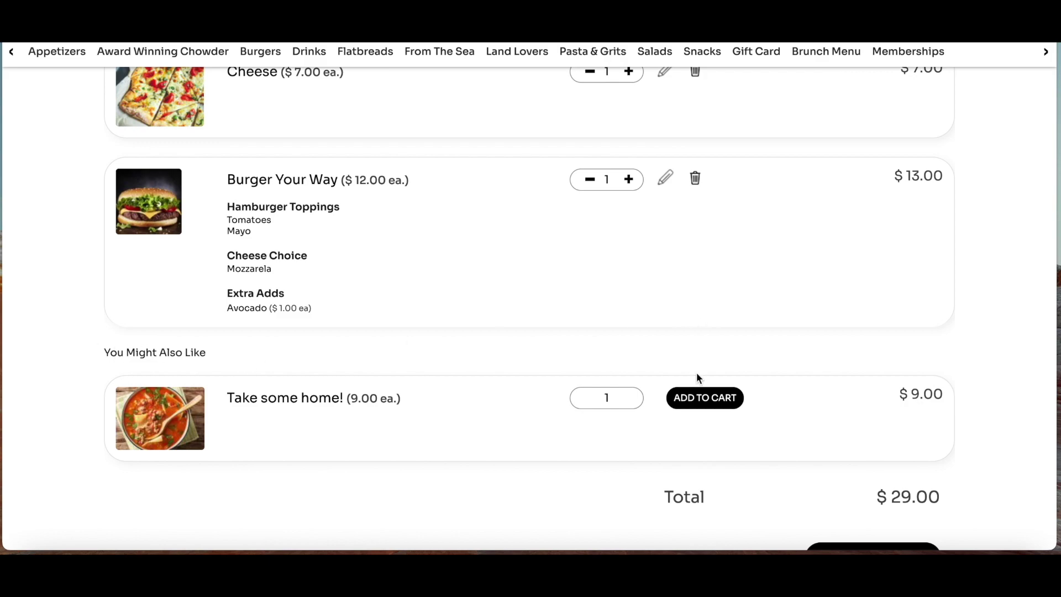
{"action": "left_click", "coordinate": [695, 399]}
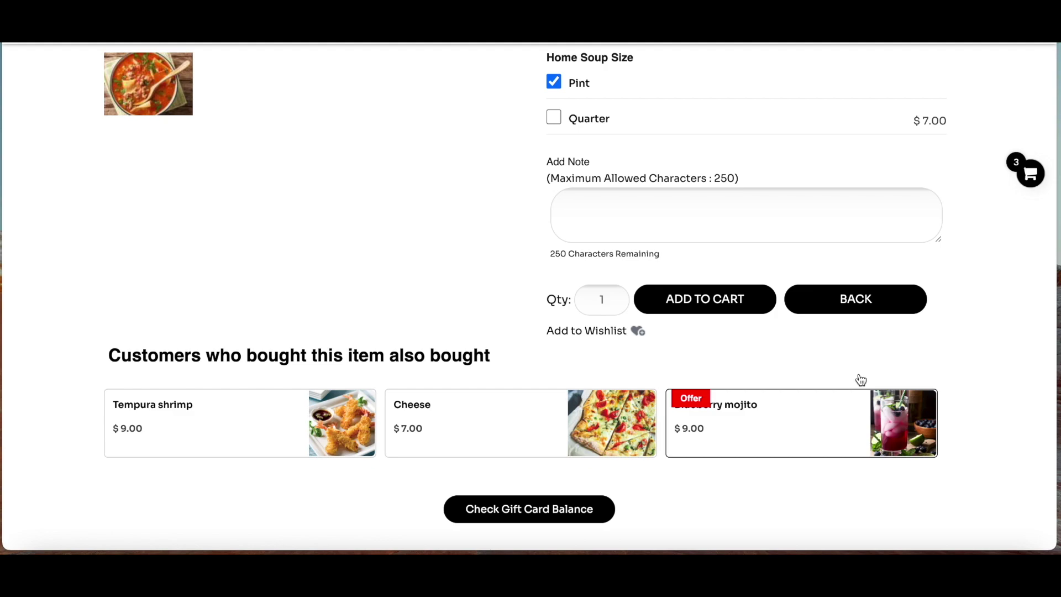
{"action": "scroll", "coordinate": [860, 380], "scroll_direction": "up", "scroll_amount": 3}
{"action": "scroll", "coordinate": [860, 375], "scroll_direction": "down", "scroll_amount": 1}
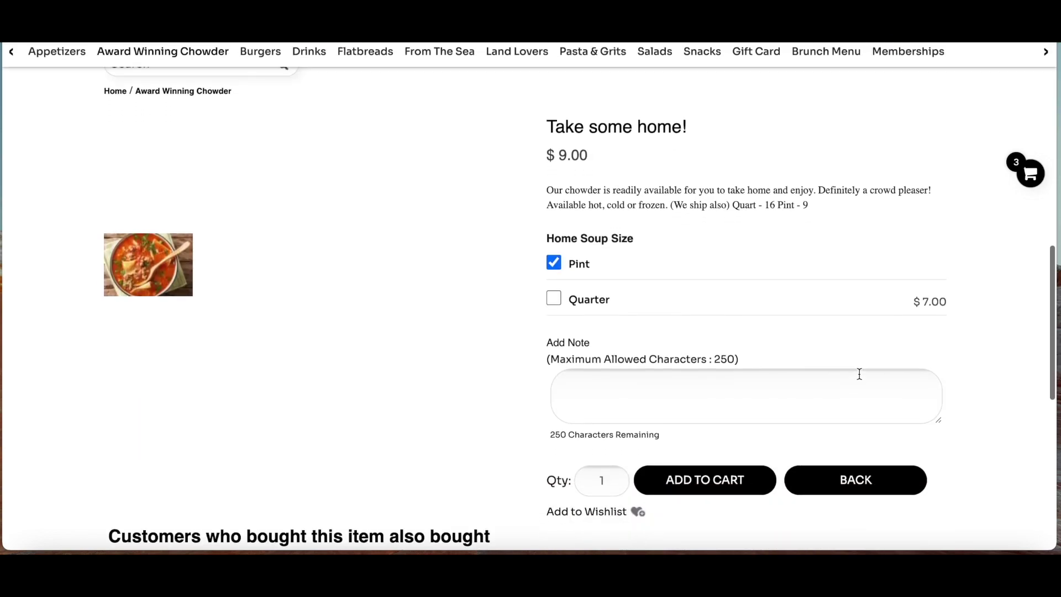
{"action": "left_click", "coordinate": [726, 480]}
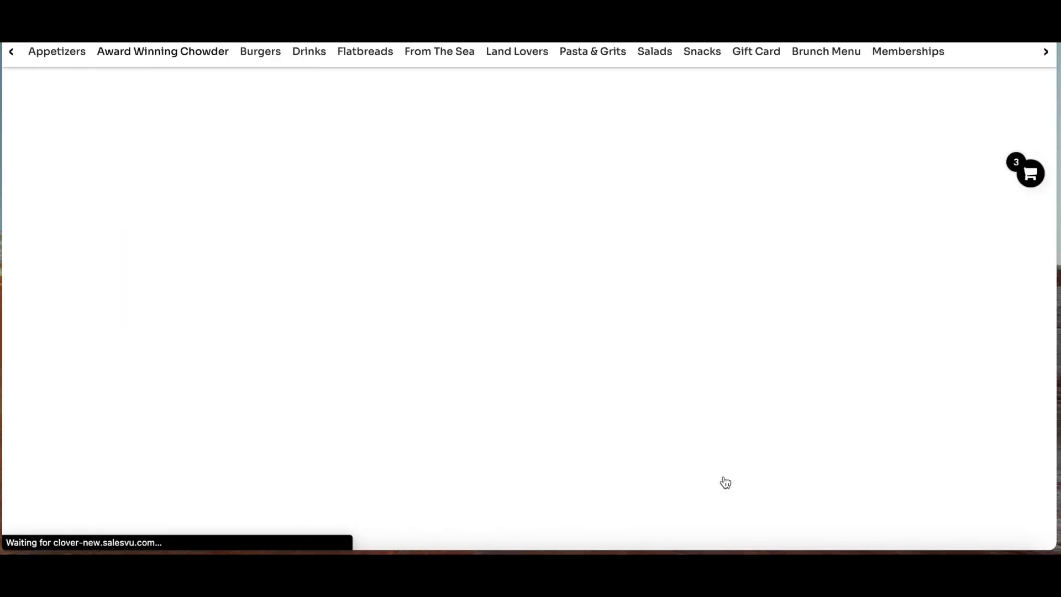
Step: Review the cart, now totalling $38.00, and proceed to checkout
{"action": "left_click", "coordinate": [1030, 173]}
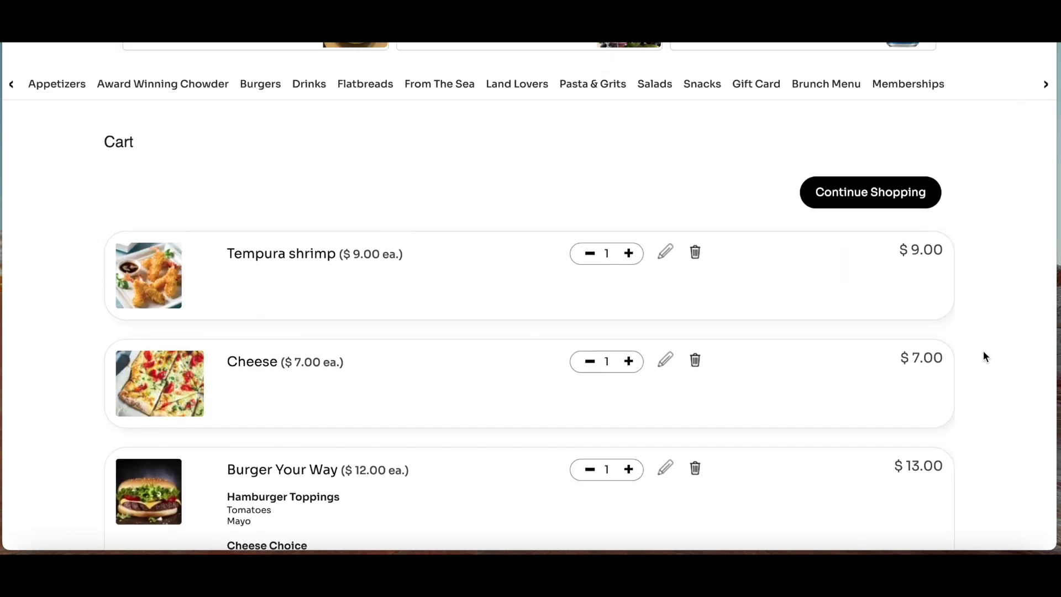
{"action": "scroll", "coordinate": [985, 356], "scroll_direction": "down", "scroll_amount": 3}
{"action": "scroll", "coordinate": [985, 355], "scroll_direction": "down", "scroll_amount": 6}
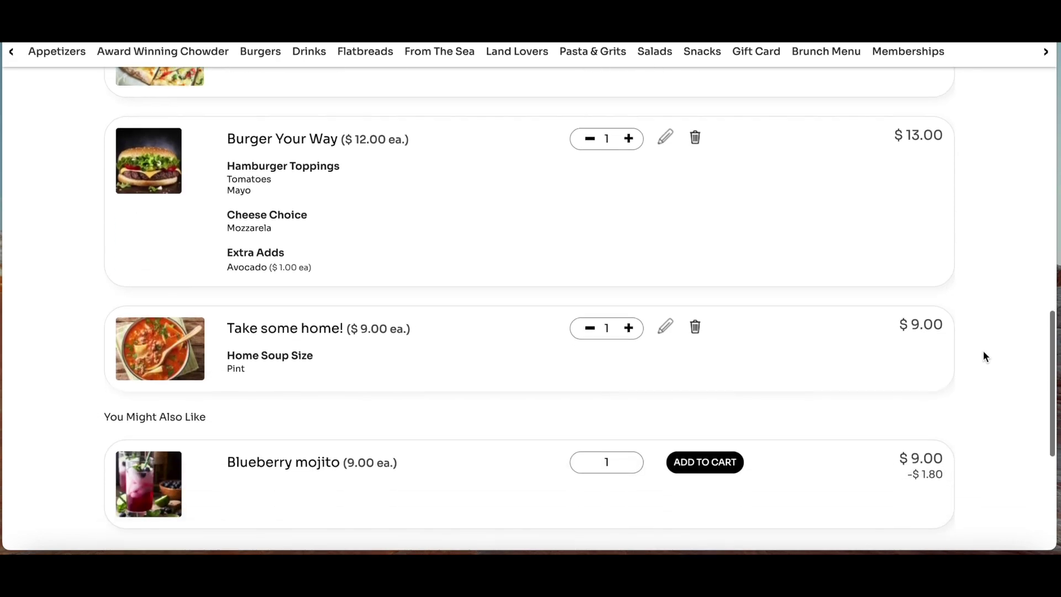
{"action": "left_click", "coordinate": [884, 469]}
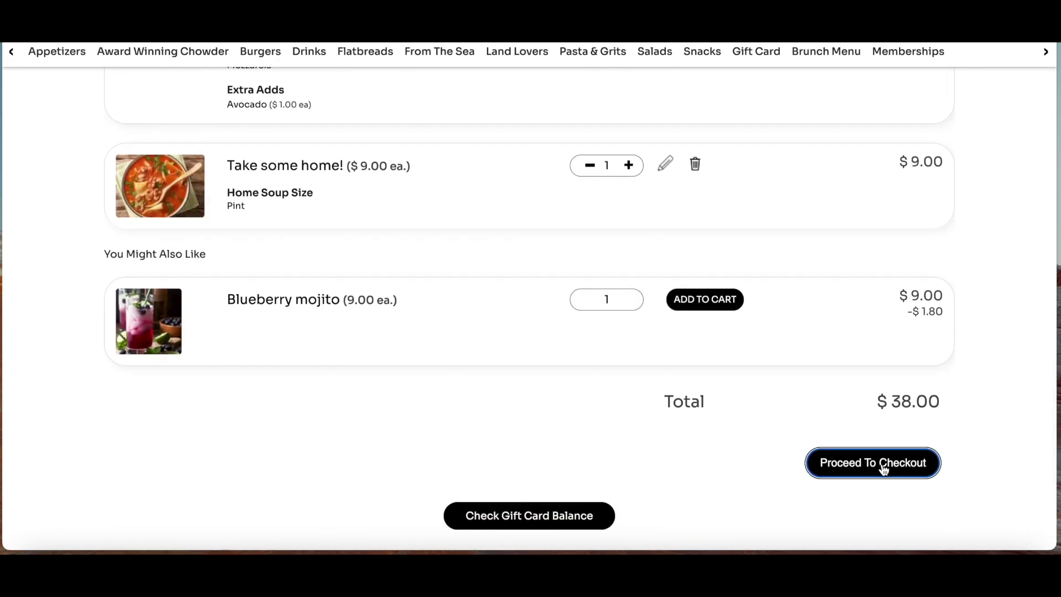
Step: Apply discount code SALE23 at checkout for a $36.63 discount, leaving a $1.37 total
{"action": "scroll", "coordinate": [670, 511], "scroll_direction": "up", "scroll_amount": 3}
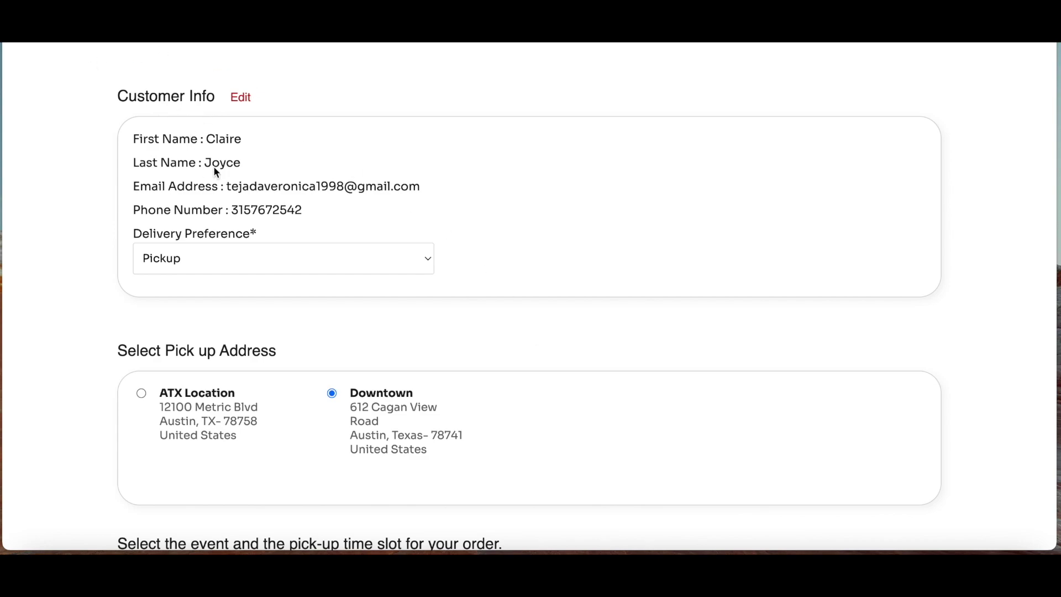
{"action": "scroll", "coordinate": [211, 231], "scroll_direction": "down", "scroll_amount": 2}
{"action": "scroll", "coordinate": [211, 231], "scroll_direction": "down", "scroll_amount": 3}
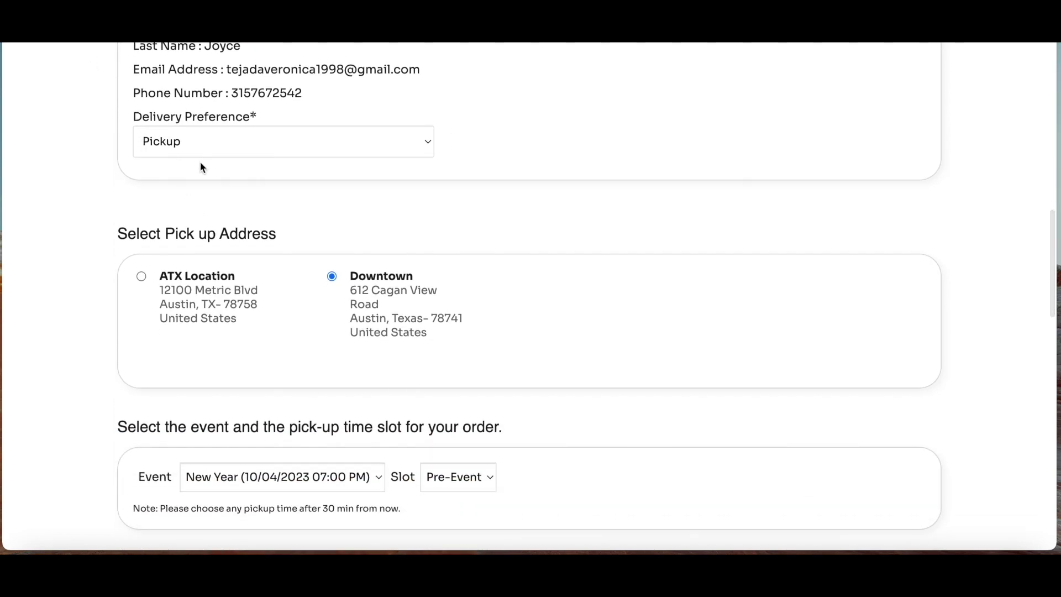
{"action": "scroll", "coordinate": [187, 370], "scroll_direction": "down", "scroll_amount": 6}
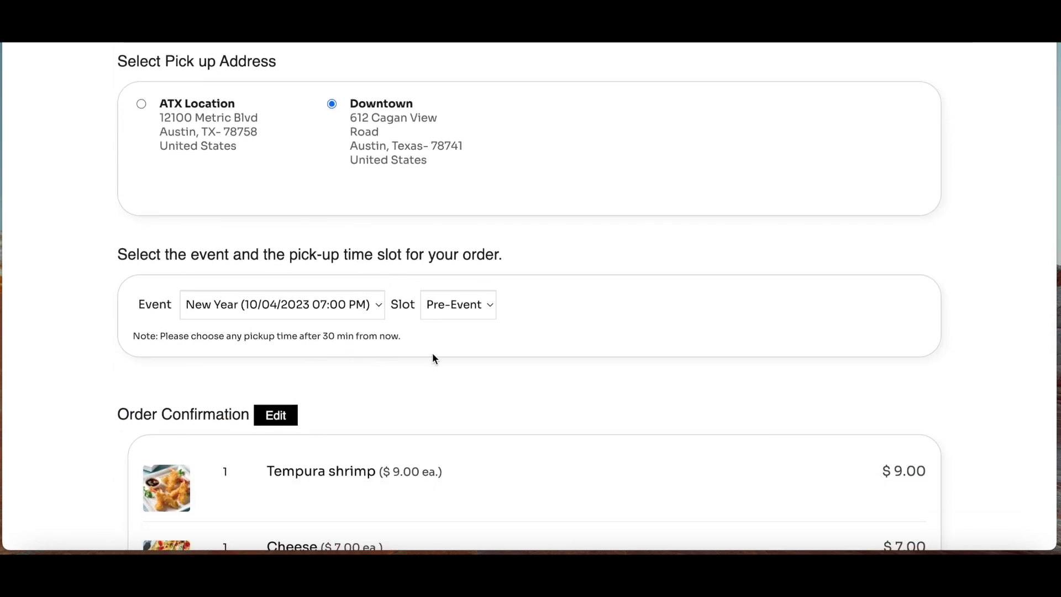
{"action": "scroll", "coordinate": [435, 359], "scroll_direction": "down", "scroll_amount": 7}
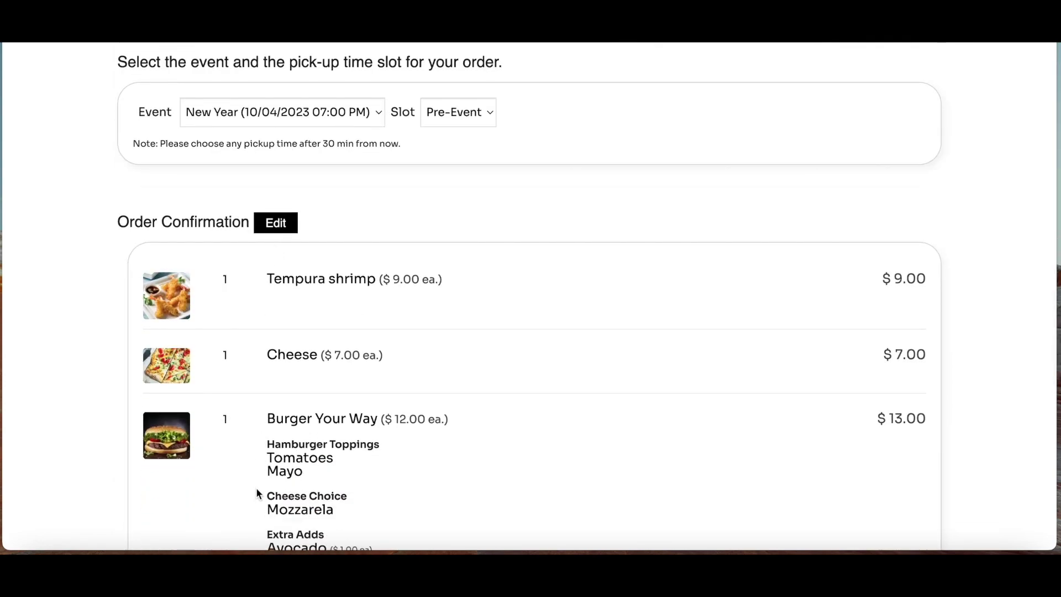
{"action": "scroll", "coordinate": [256, 490], "scroll_direction": "down", "scroll_amount": 6}
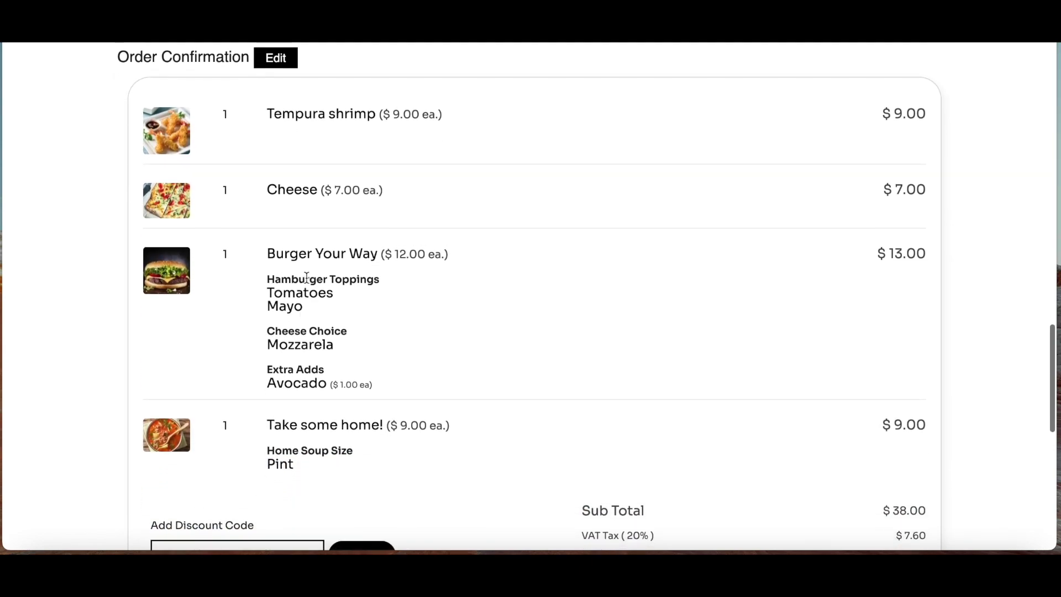
{"action": "scroll", "coordinate": [374, 367], "scroll_direction": "down", "scroll_amount": 2}
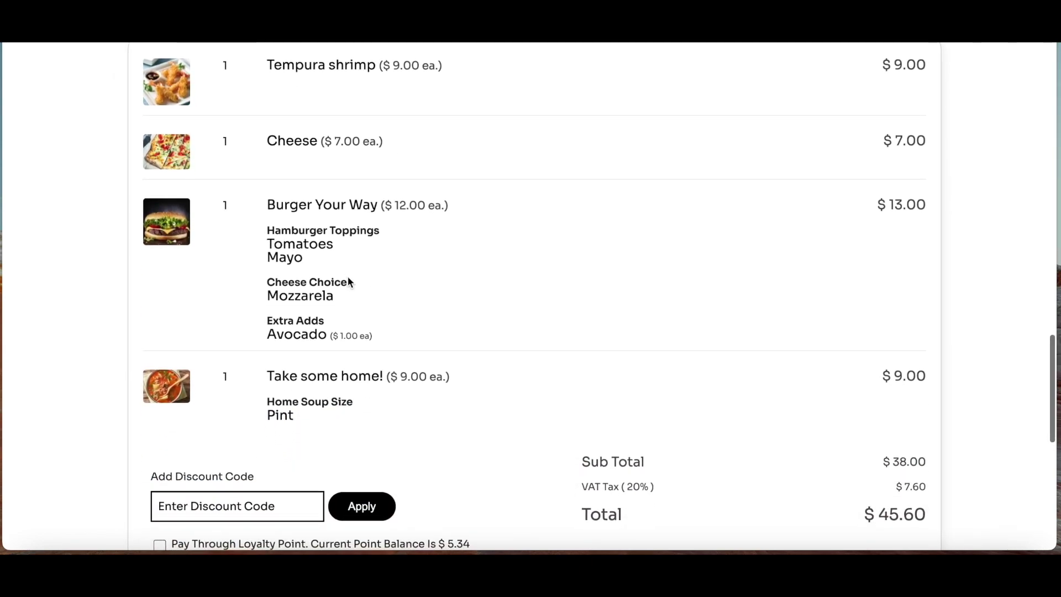
{"action": "scroll", "coordinate": [350, 423], "scroll_direction": "down", "scroll_amount": 1}
{"action": "scroll", "coordinate": [350, 424], "scroll_direction": "down", "scroll_amount": 5}
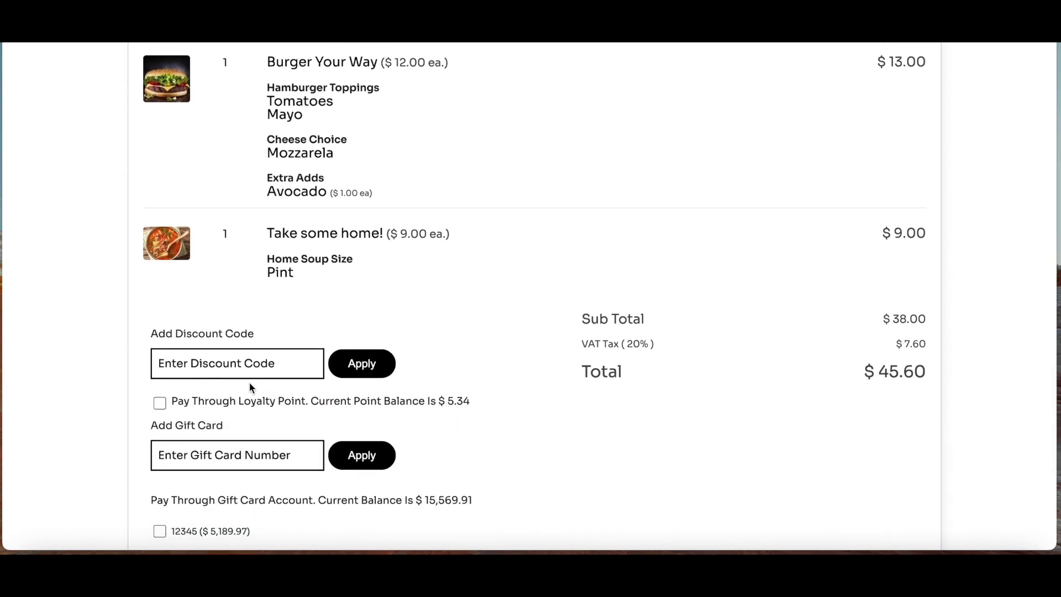
{"action": "scroll", "coordinate": [249, 387], "scroll_direction": "down", "scroll_amount": 1}
{"action": "left_click", "coordinate": [226, 336]}
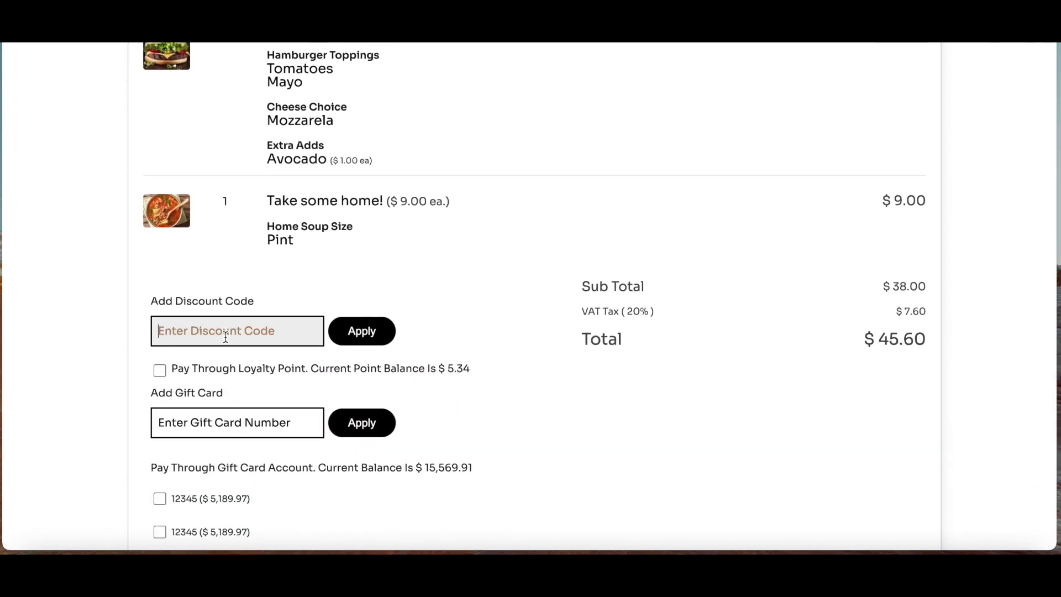
{"action": "type", "text": "SALE23"}
{"action": "left_click", "coordinate": [354, 331]}
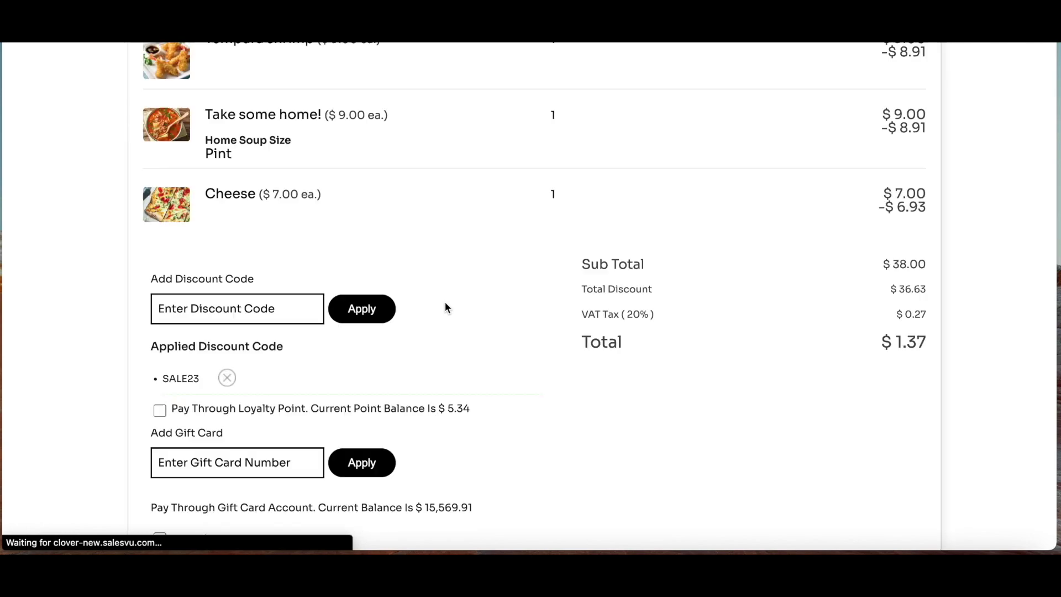
{"action": "scroll", "coordinate": [446, 308], "scroll_direction": "down", "scroll_amount": 5}
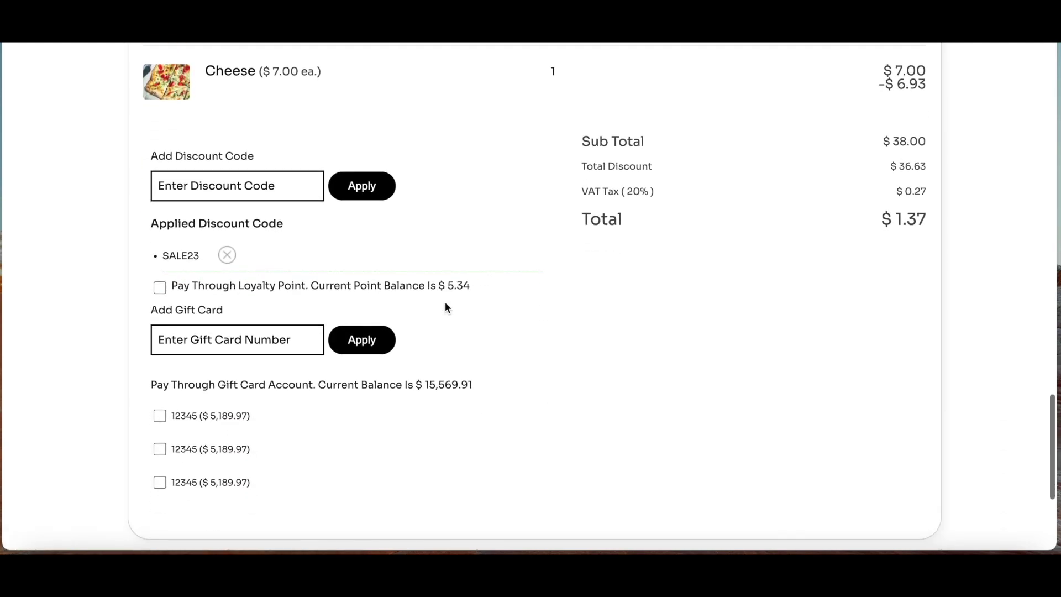
Step: Place the order with a 15.00% tip and dismiss the recommendation survey
{"action": "left_click", "coordinate": [776, 519]}
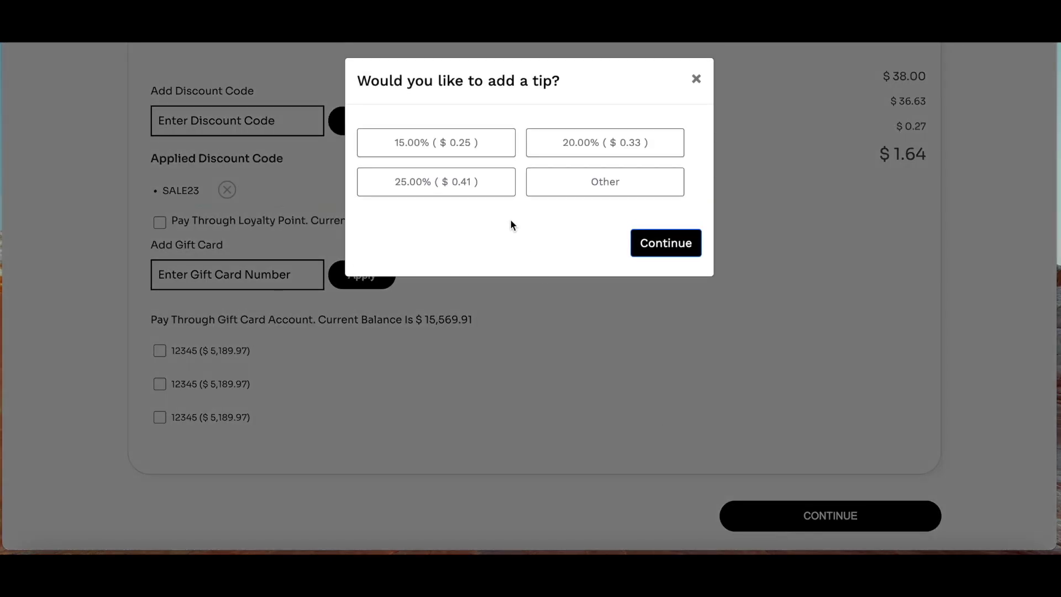
{"action": "left_click", "coordinate": [491, 150]}
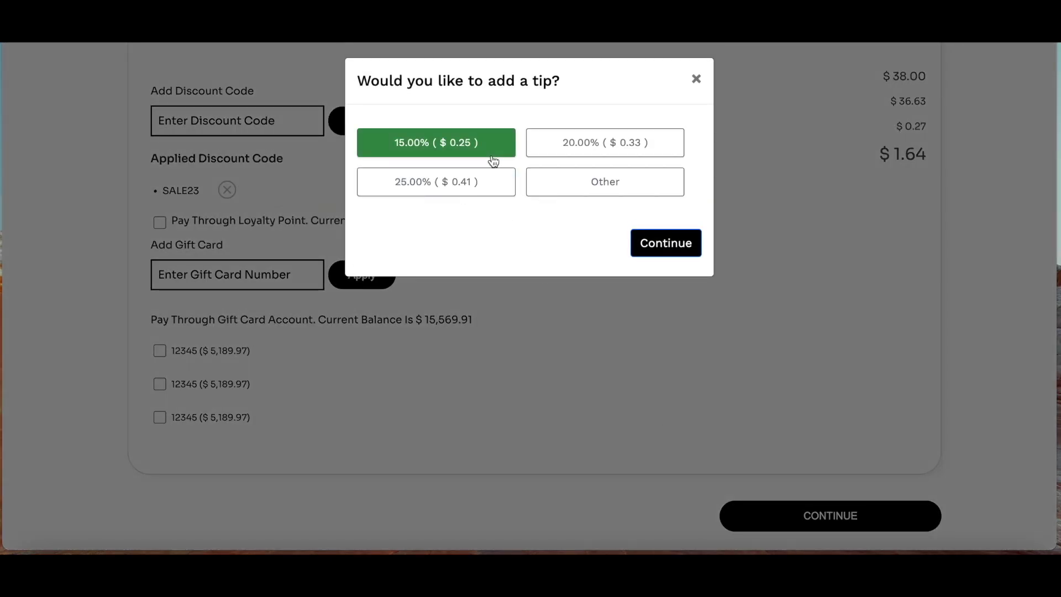
{"action": "left_click", "coordinate": [684, 232]}
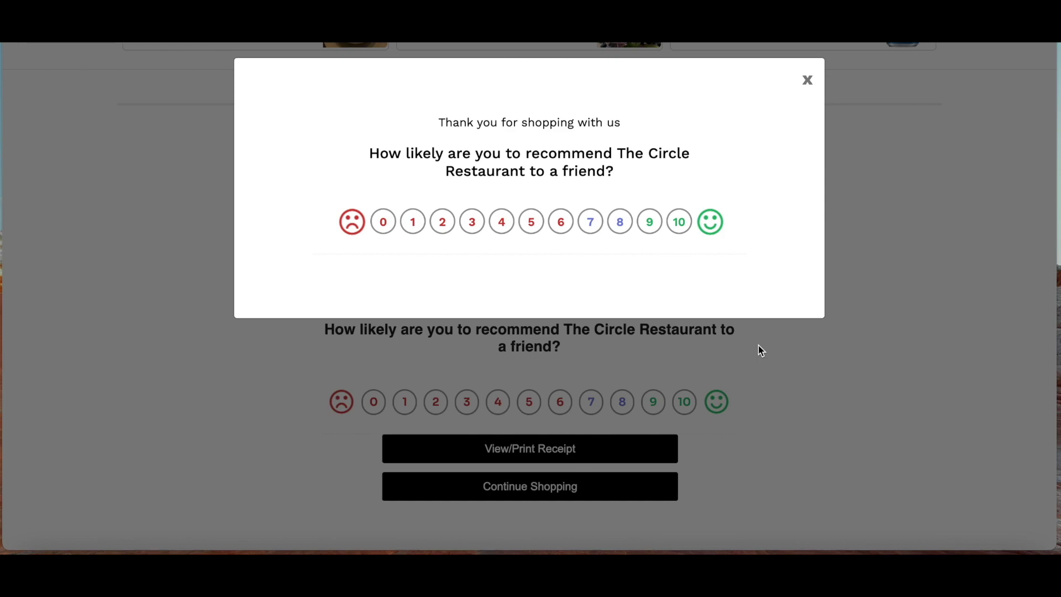
{"action": "left_click", "coordinate": [806, 82]}
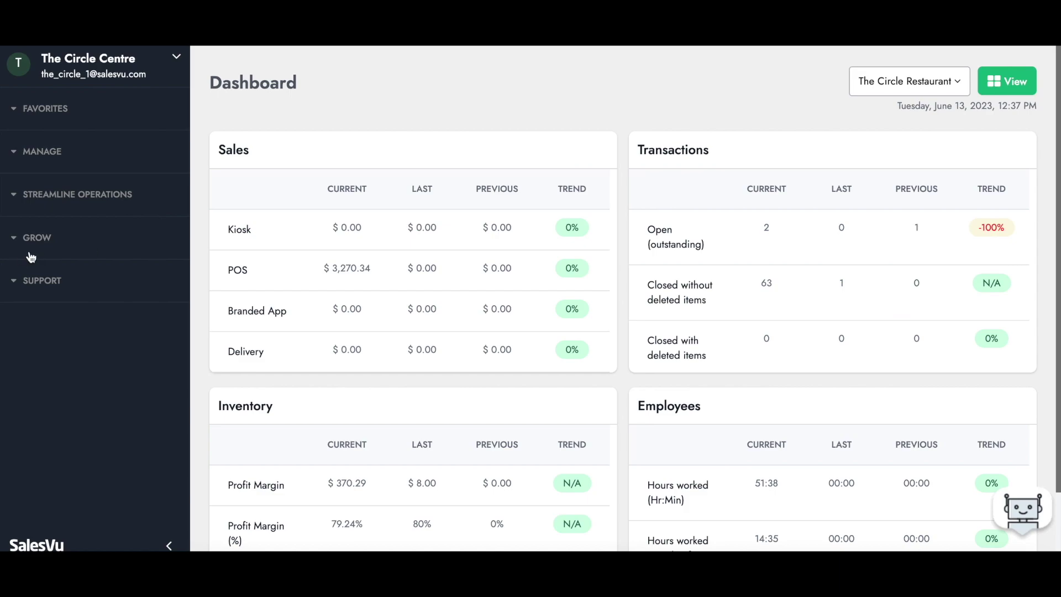
{"action": "left_click", "coordinate": [45, 155]}
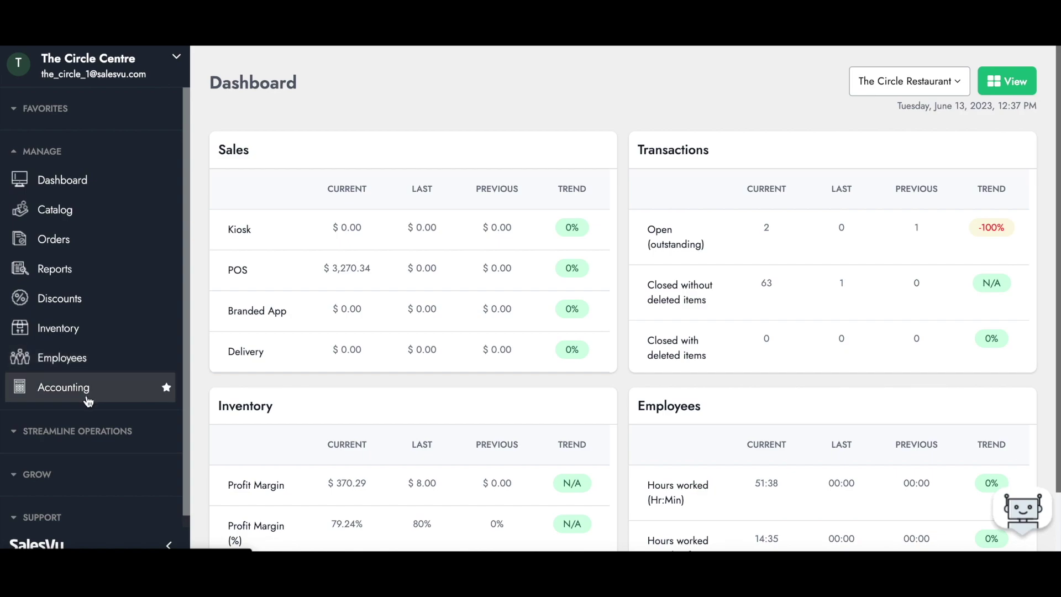
{"action": "left_click", "coordinate": [26, 151]}
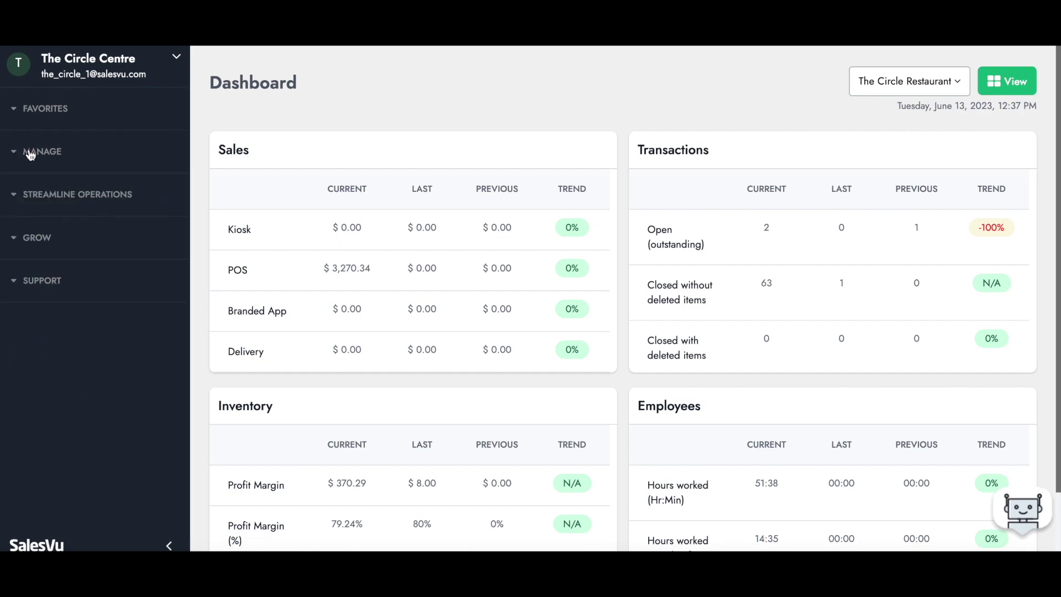
{"action": "left_click", "coordinate": [50, 194]}
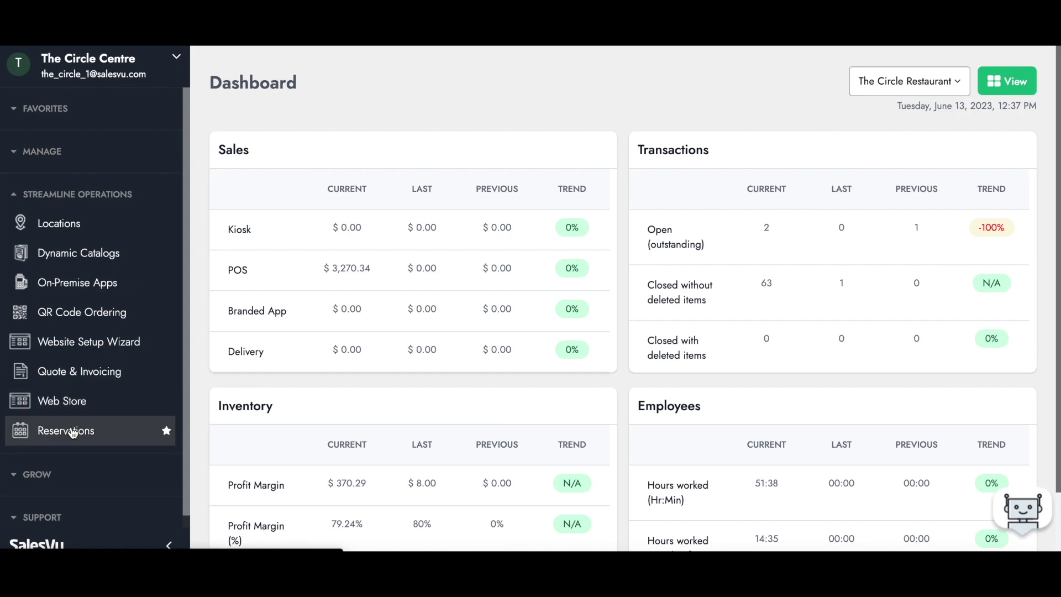
{"action": "left_click", "coordinate": [69, 198]}
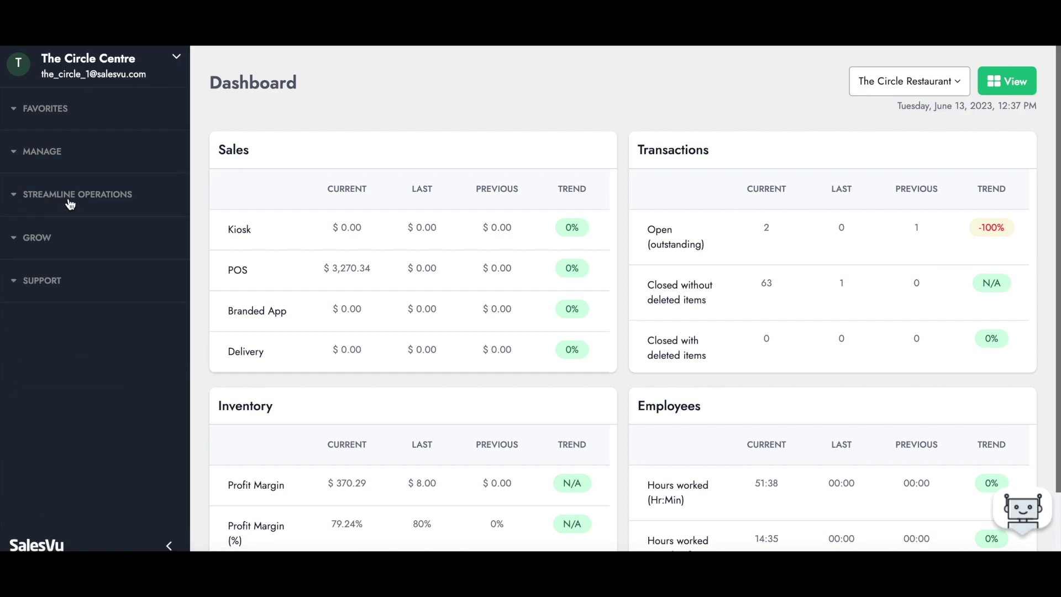
{"action": "left_click", "coordinate": [34, 250]}
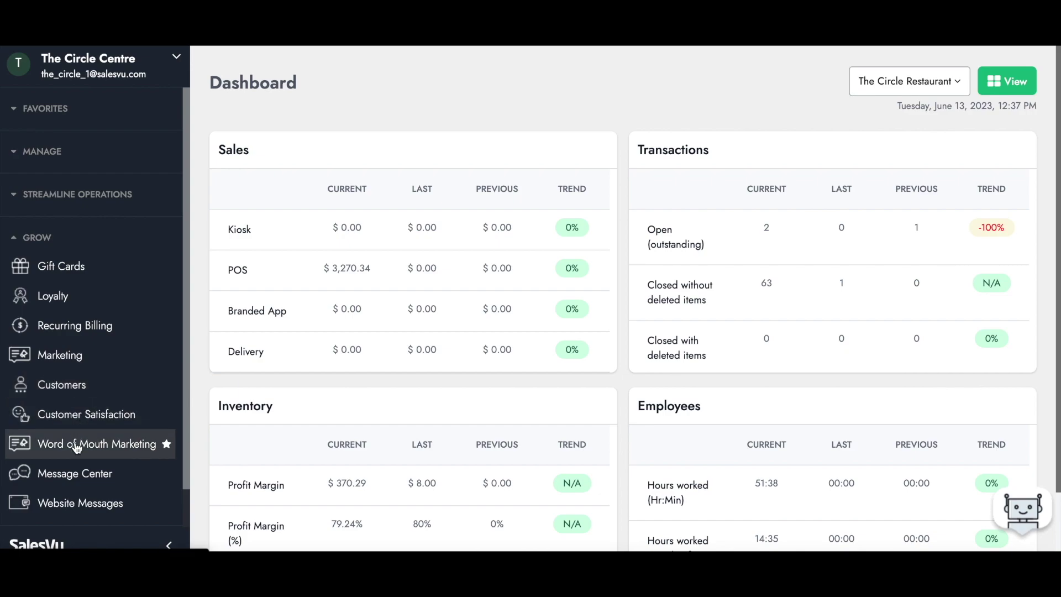
{"action": "left_click", "coordinate": [49, 238]}
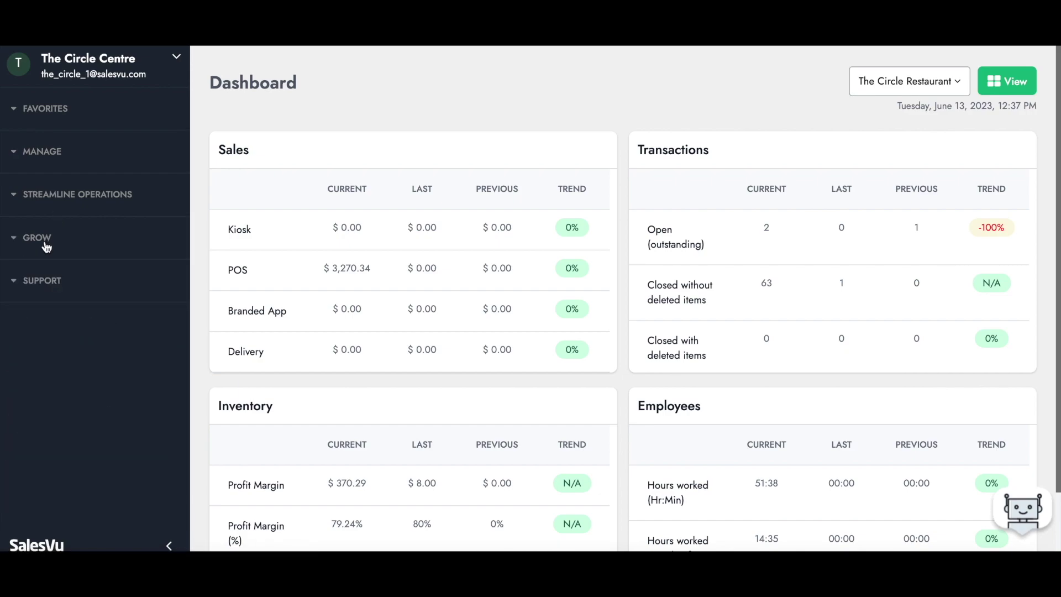
{"action": "left_click", "coordinate": [52, 282]}
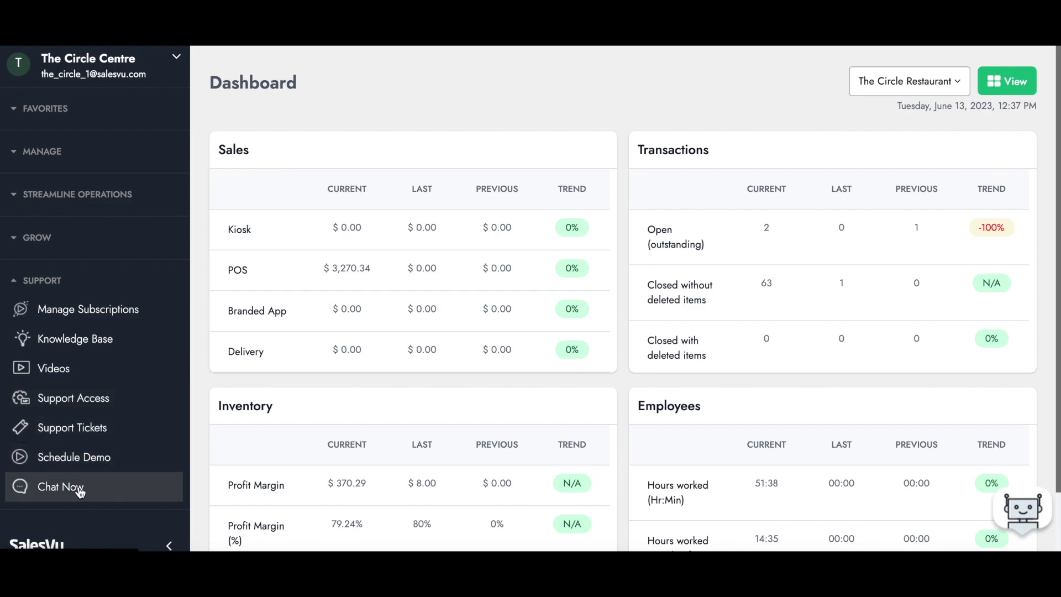
{"action": "left_click", "coordinate": [51, 280]}
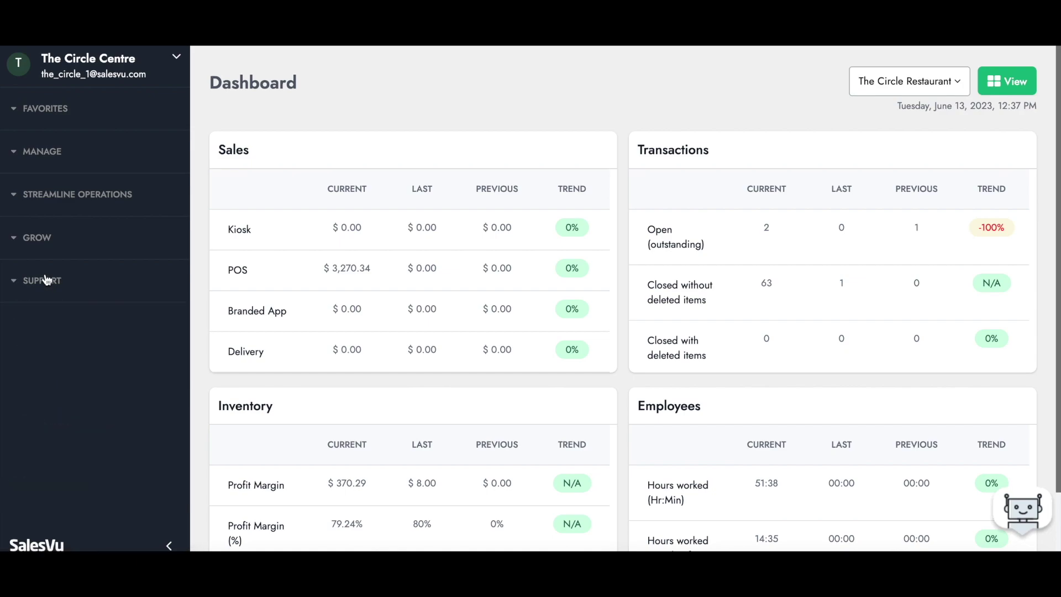
Step: Browse the sidebar's Favorites and Manage sections, then go to On-Premise Apps
{"action": "left_click", "coordinate": [69, 116]}
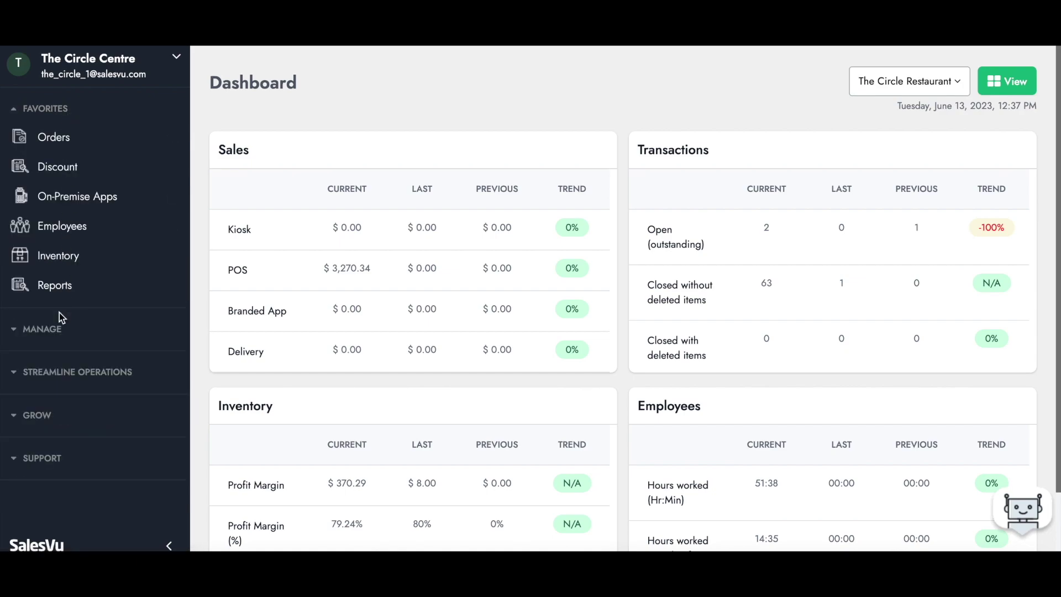
{"action": "left_click", "coordinate": [61, 331]}
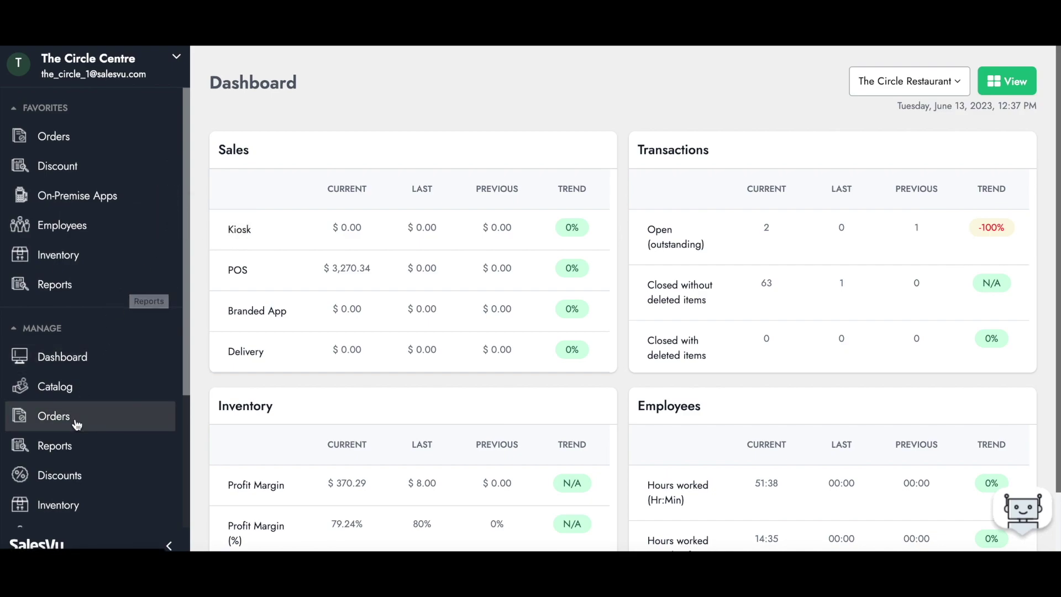
{"action": "scroll", "coordinate": [76, 424], "scroll_direction": "down", "scroll_amount": 2}
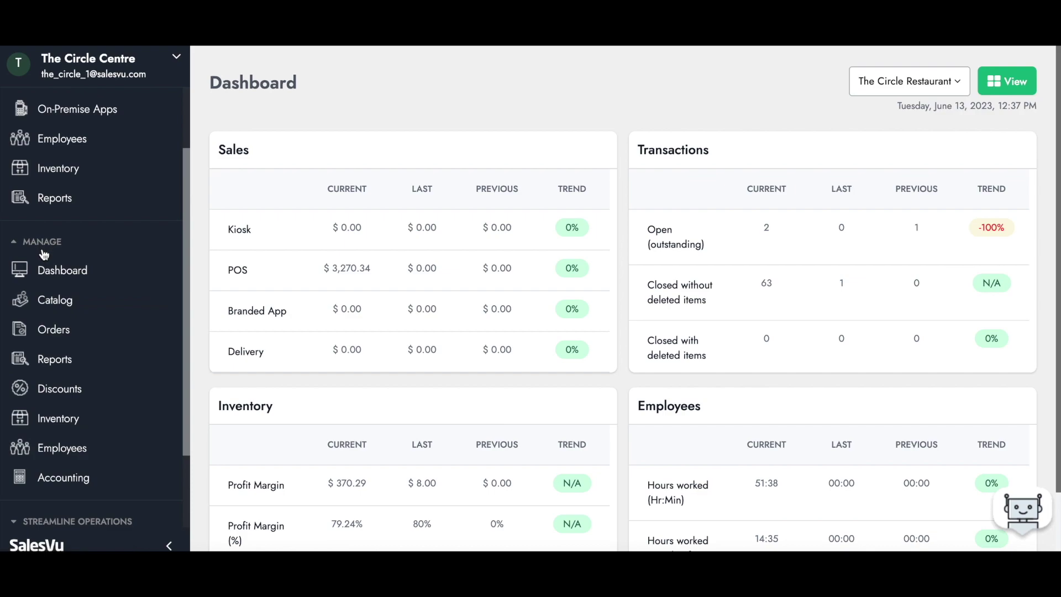
{"action": "left_click", "coordinate": [44, 248]}
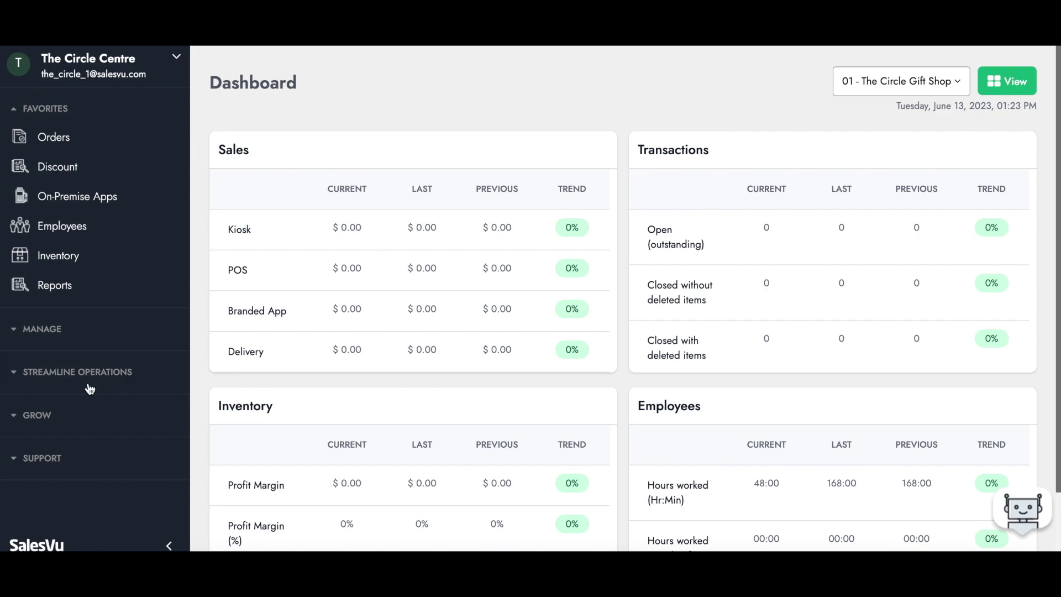
{"action": "left_click", "coordinate": [77, 198]}
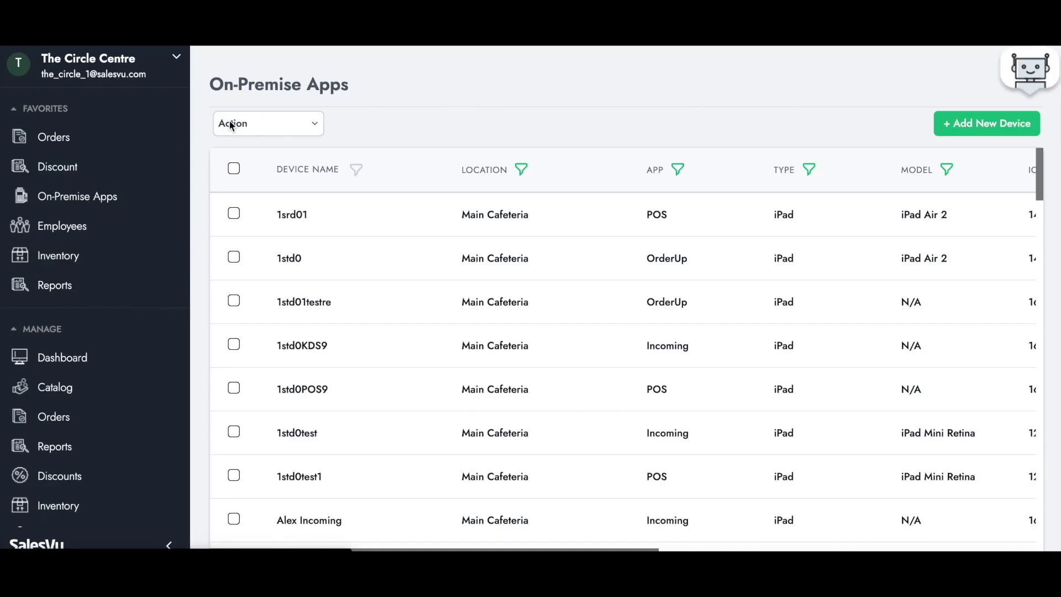
Step: Filter the device Location column to only The Circle Restaurant
{"action": "left_click", "coordinate": [521, 168]}
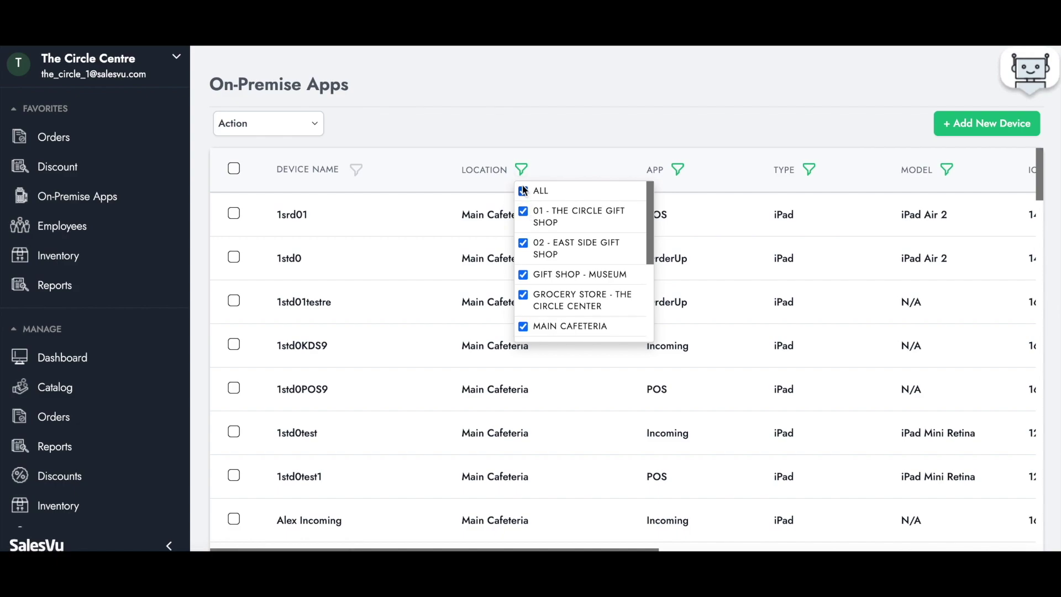
{"action": "left_click", "coordinate": [523, 190]}
{"action": "scroll", "coordinate": [581, 259], "scroll_direction": "down", "scroll_amount": 5}
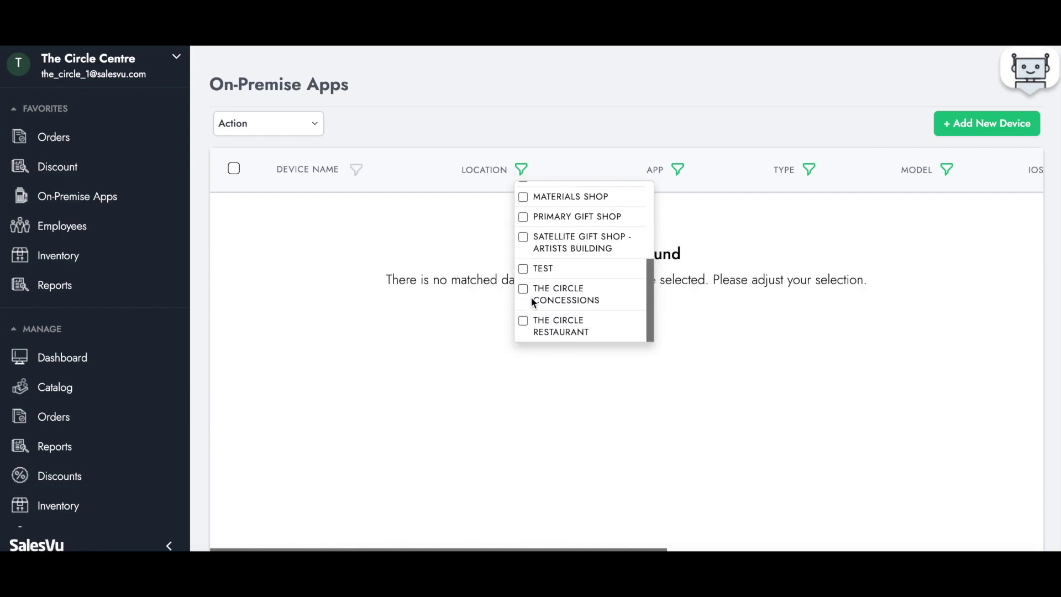
{"action": "left_click", "coordinate": [523, 326]}
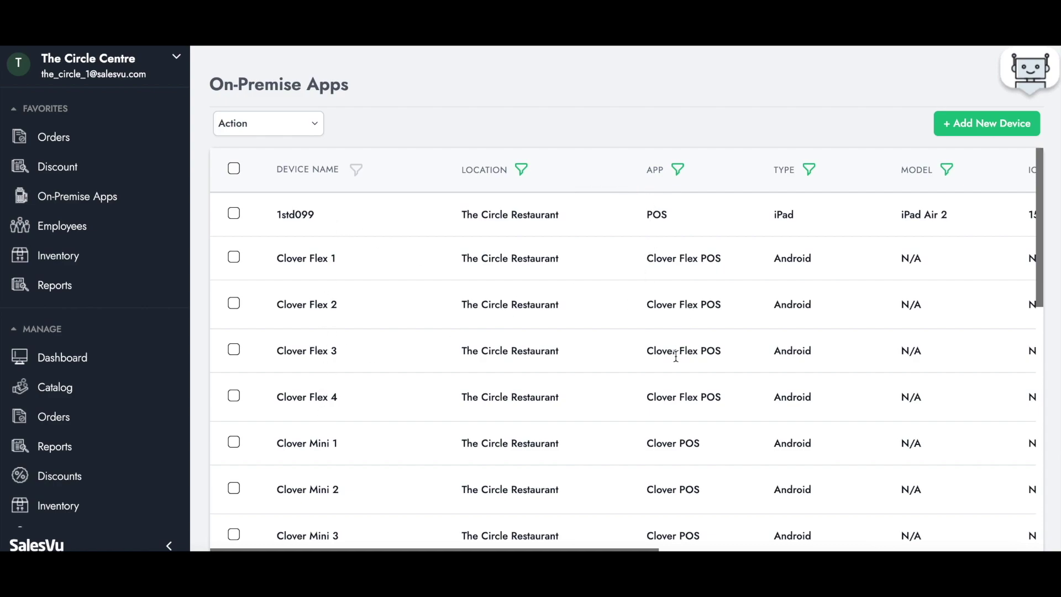
Step: Review each device's model, OS version, app version, last sync time and Enabled status
{"action": "scroll", "coordinate": [666, 399], "scroll_direction": "down", "scroll_amount": 2}
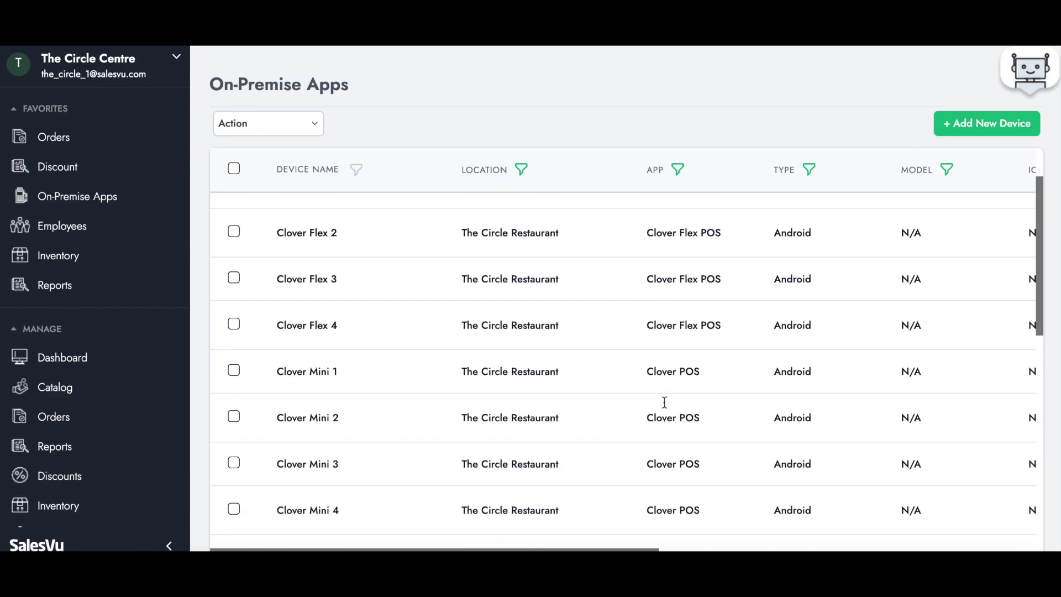
{"action": "scroll", "coordinate": [668, 479], "scroll_direction": "down", "scroll_amount": 5}
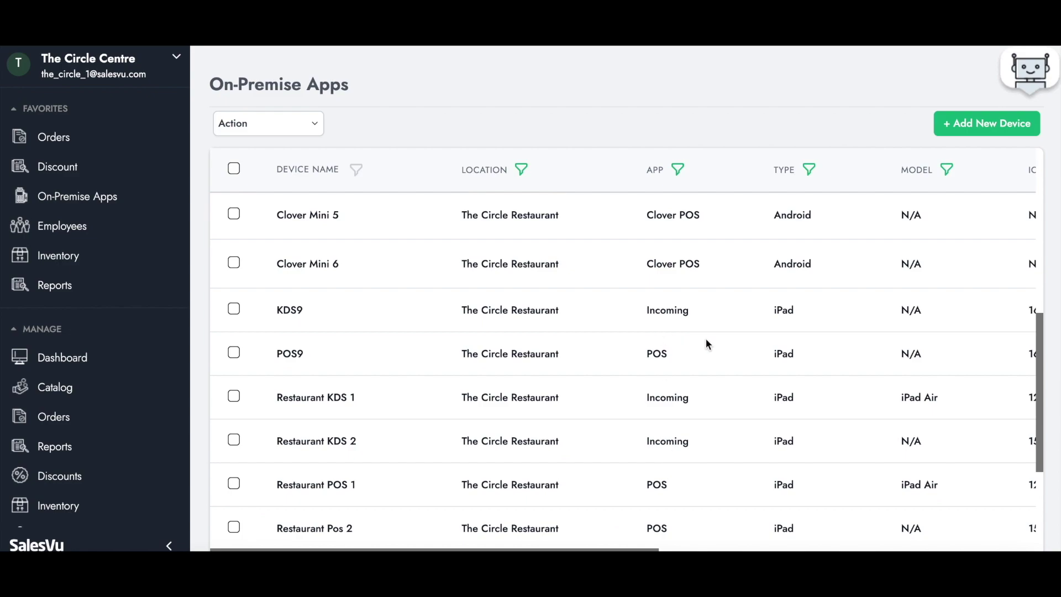
{"action": "scroll", "coordinate": [686, 432], "scroll_direction": "down", "scroll_amount": 3}
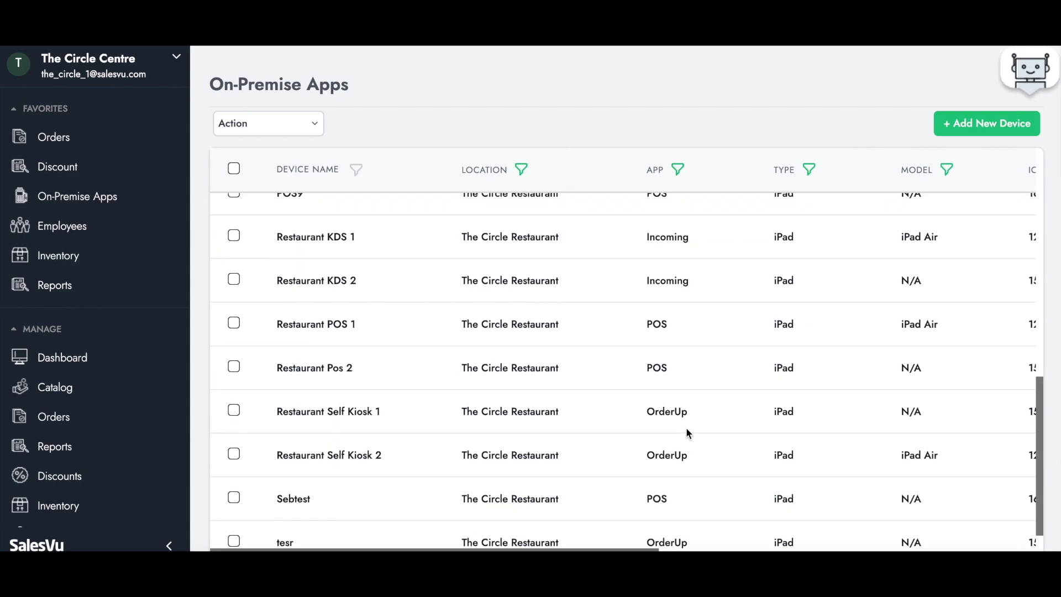
{"action": "scroll", "coordinate": [685, 427], "scroll_direction": "up", "scroll_amount": 8}
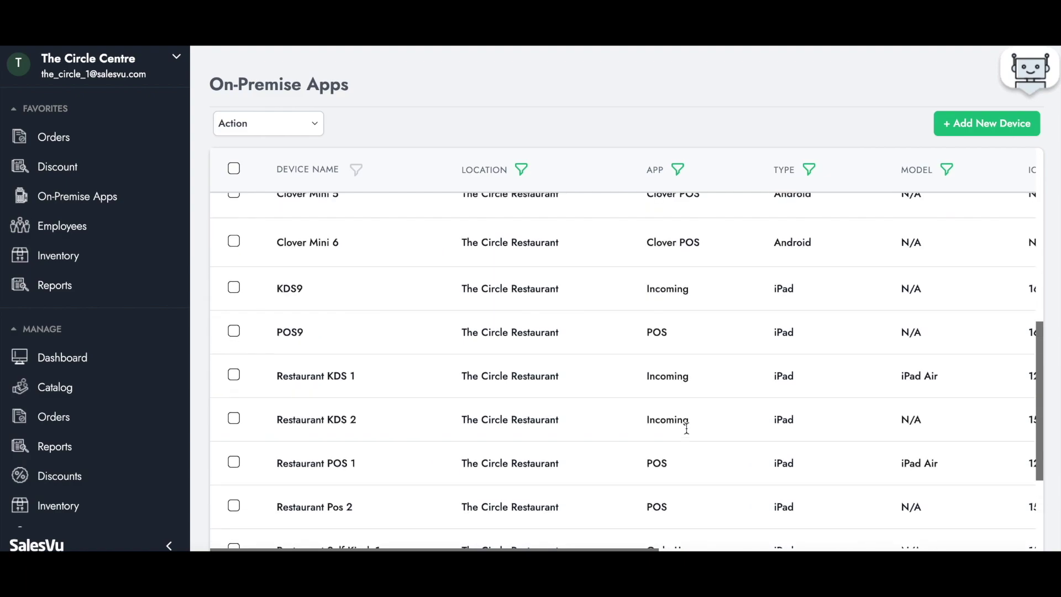
{"action": "scroll", "coordinate": [685, 427], "scroll_direction": "right", "scroll_amount": 3}
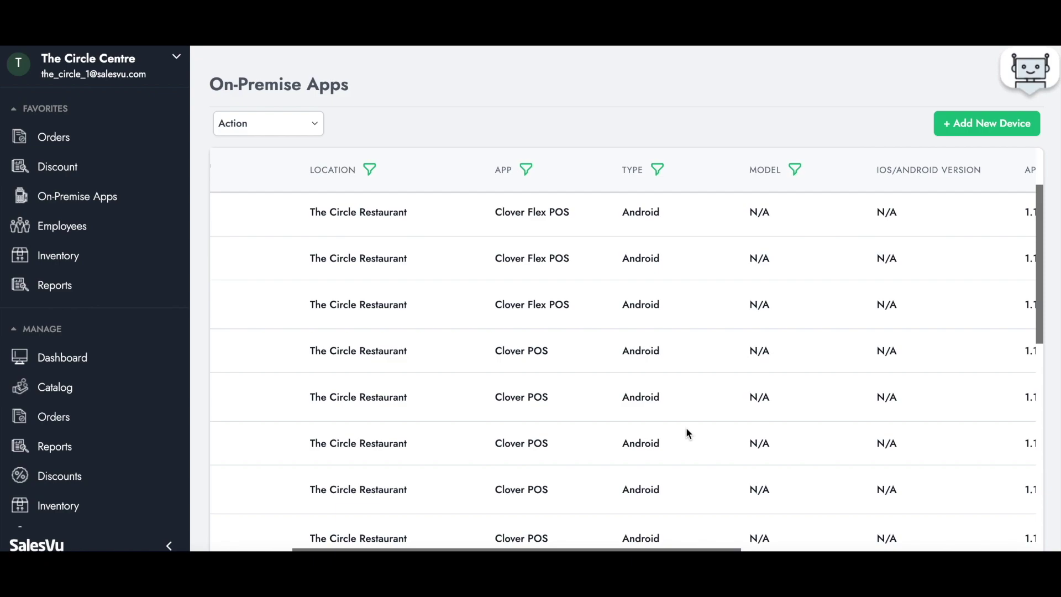
{"action": "scroll", "coordinate": [687, 429], "scroll_direction": "right", "scroll_amount": 3}
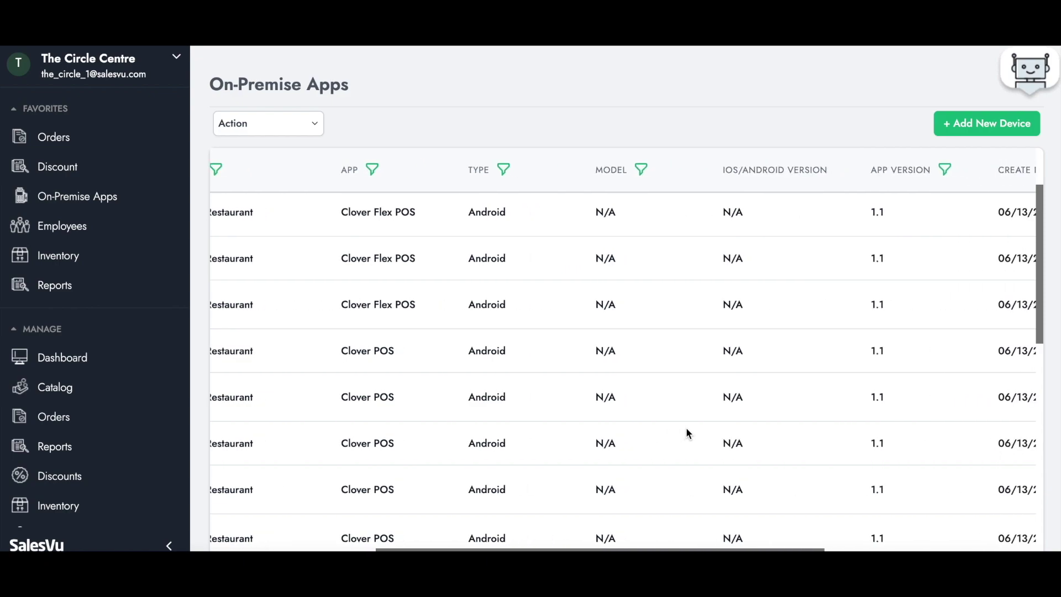
{"action": "scroll", "coordinate": [686, 427], "scroll_direction": "right", "scroll_amount": 2}
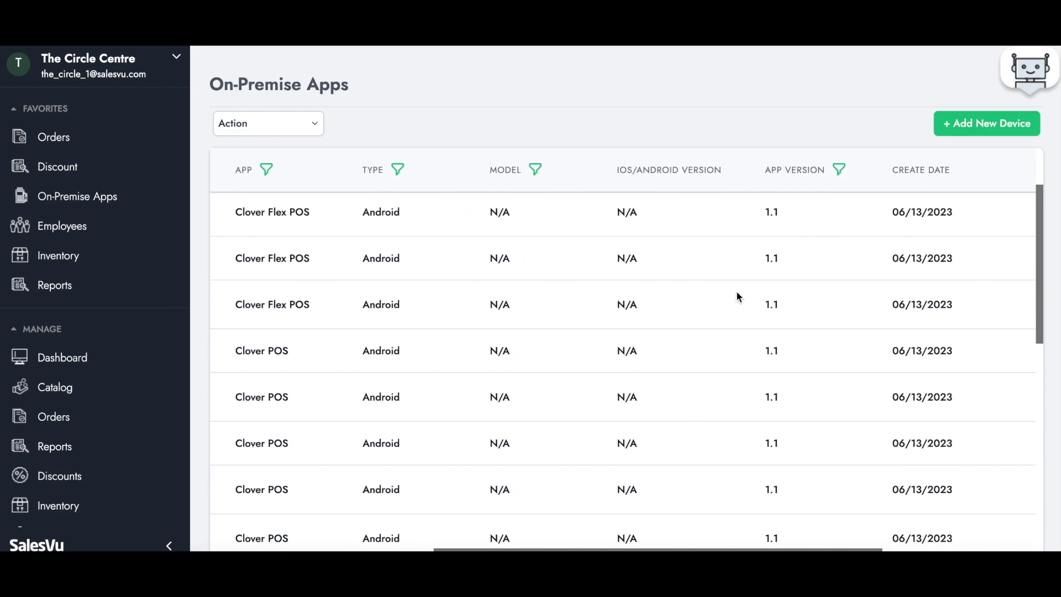
{"action": "scroll", "coordinate": [737, 297], "scroll_direction": "right", "scroll_amount": 5}
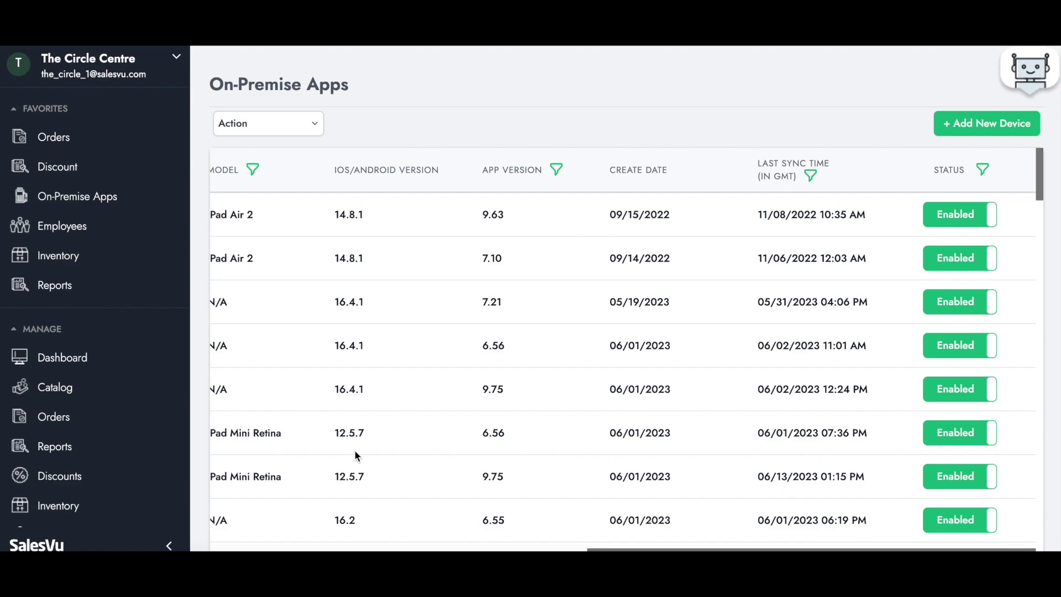
{"action": "scroll", "coordinate": [118, 325], "scroll_direction": "down", "scroll_amount": 5}
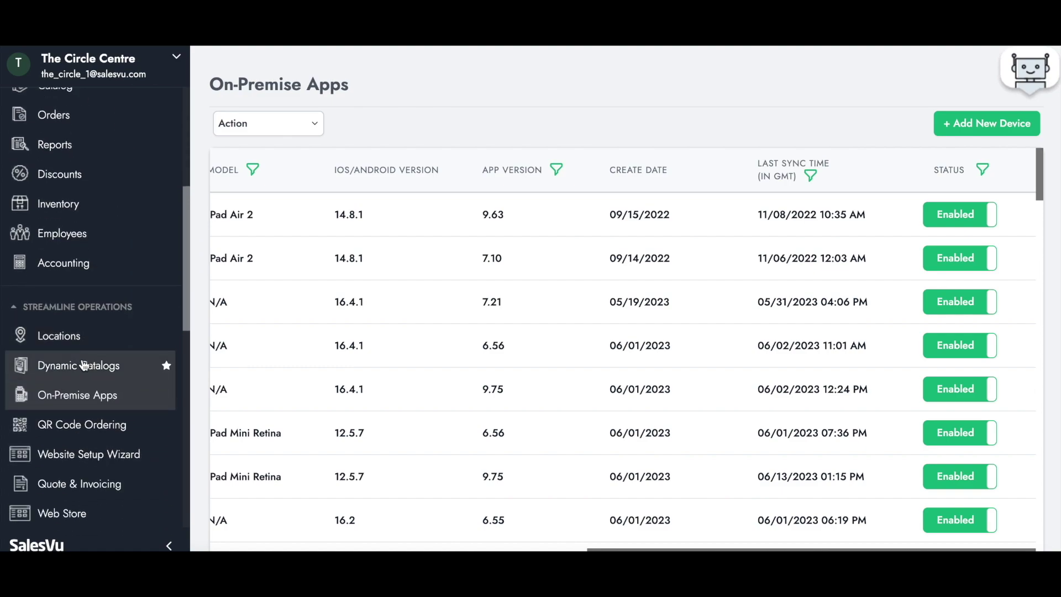
Step: Open Dynamic Catalogs to see the six time-based menus, such as Bar Specials 04:00–07:00 PM
{"action": "left_click", "coordinate": [83, 365]}
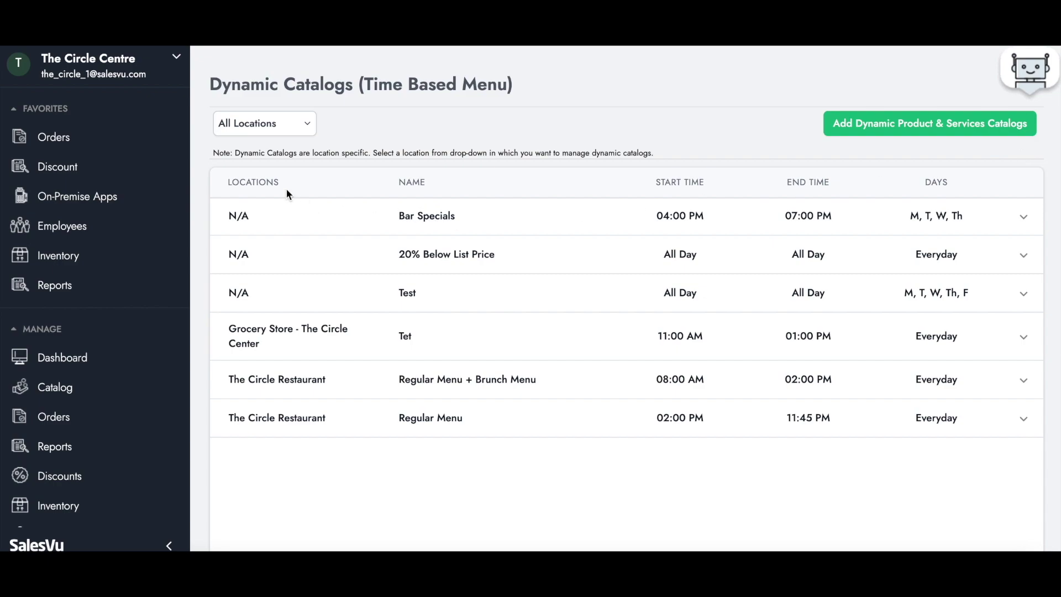
Step: Search the catalog for 'burge' and edit the Burger Your Way product
{"action": "left_click", "coordinate": [72, 390]}
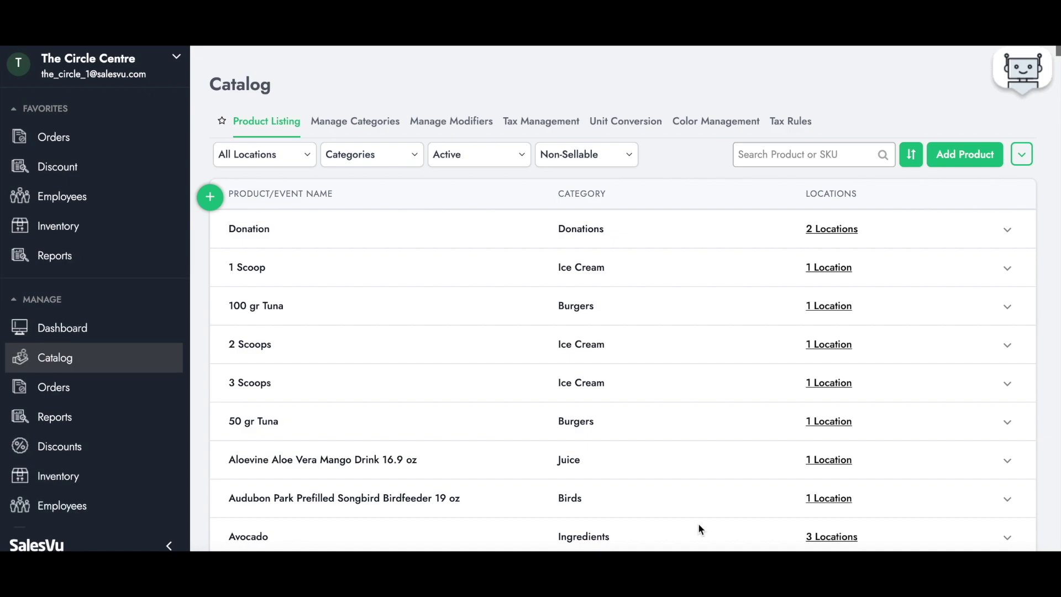
{"action": "left_click", "coordinate": [767, 150]}
{"action": "type", "text": "burge"}
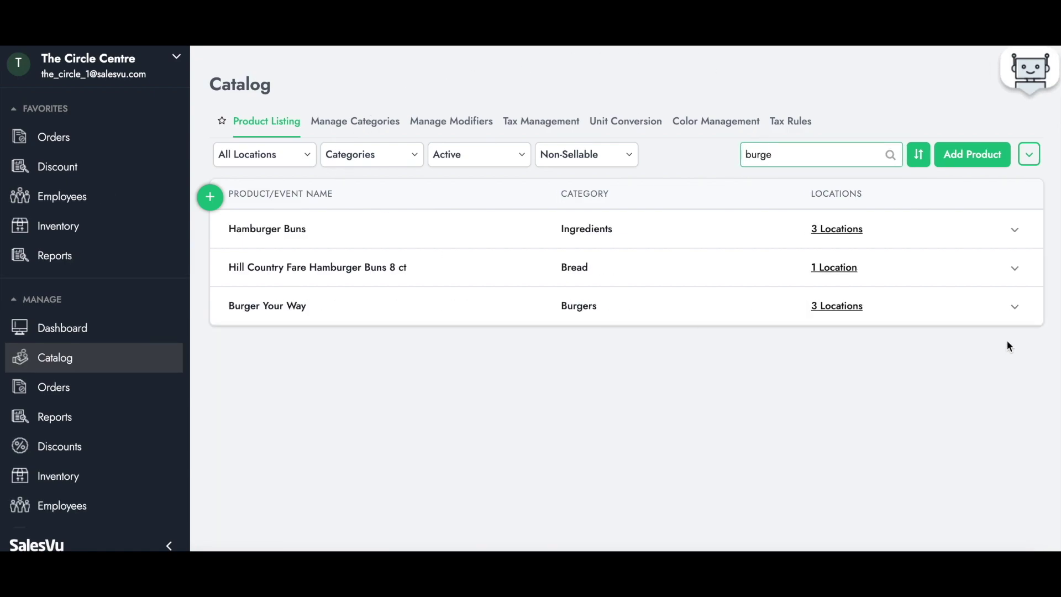
{"action": "left_click", "coordinate": [1016, 312]}
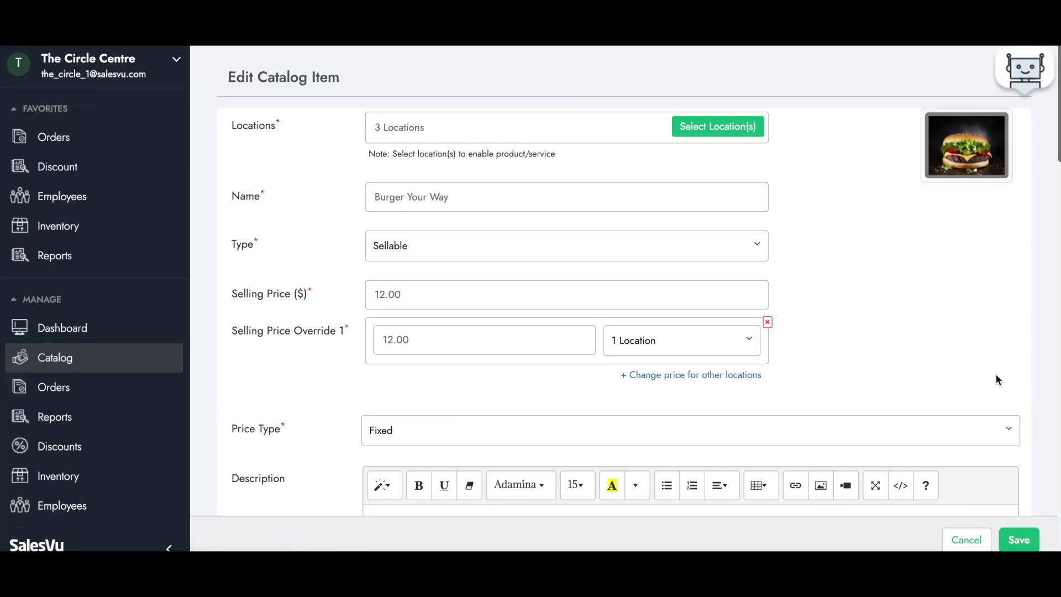
Step: Inspect the Extra Adds modifier group's extra costs and close them unchanged
{"action": "scroll", "coordinate": [996, 380], "scroll_direction": "down", "scroll_amount": 9}
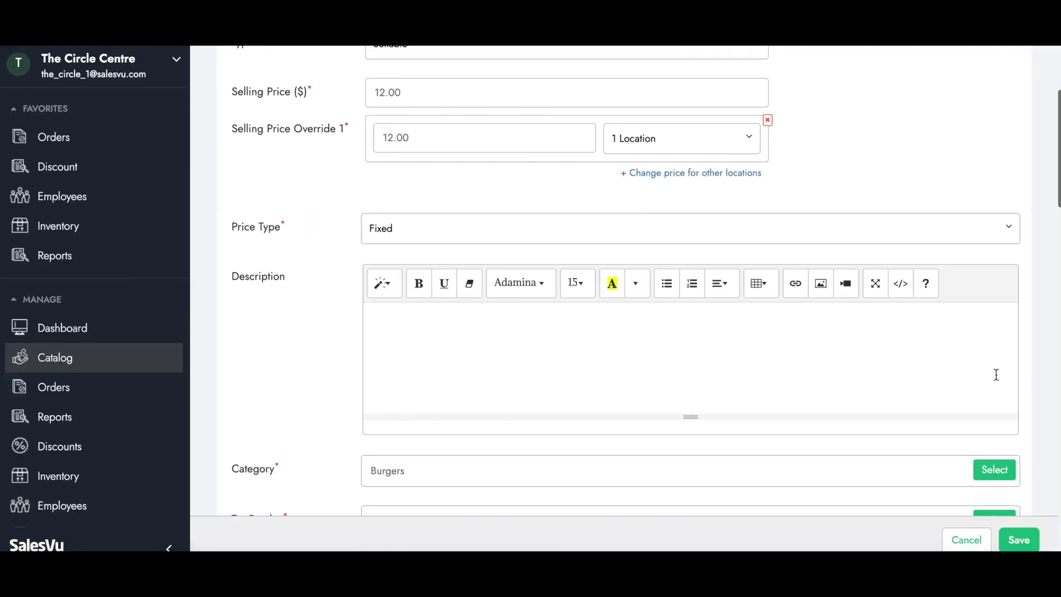
{"action": "scroll", "coordinate": [997, 380], "scroll_direction": "down", "scroll_amount": 2}
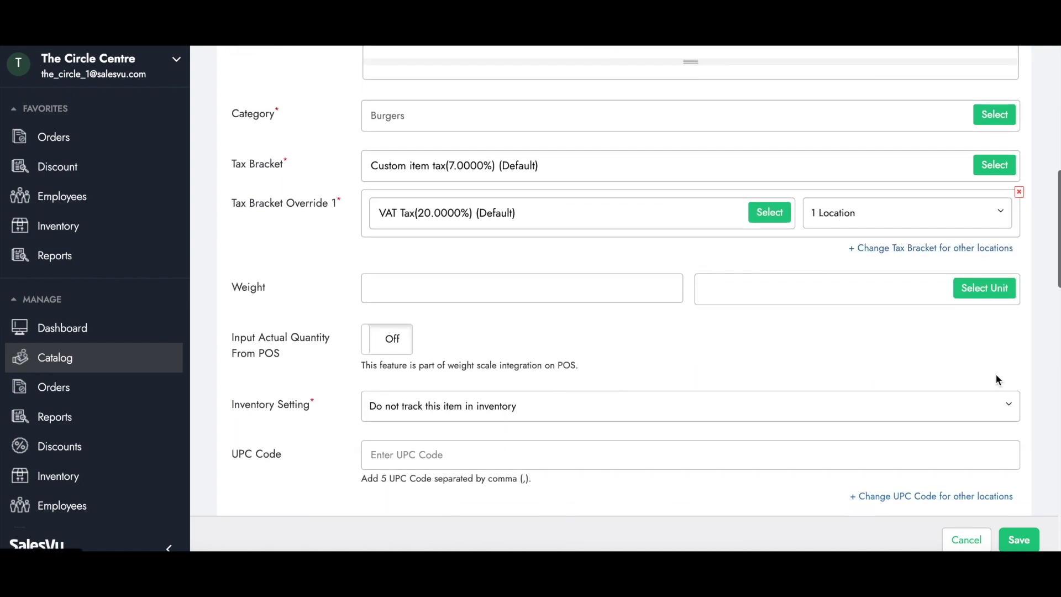
{"action": "scroll", "coordinate": [997, 380], "scroll_direction": "down", "scroll_amount": 4}
{"action": "scroll", "coordinate": [997, 380], "scroll_direction": "down", "scroll_amount": 6}
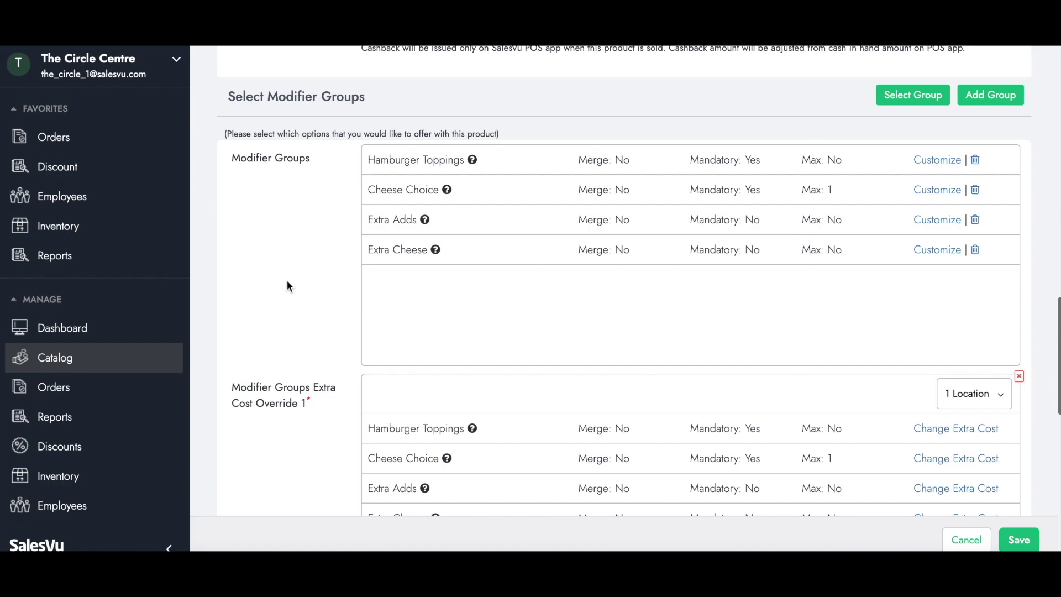
{"action": "scroll", "coordinate": [286, 285], "scroll_direction": "down", "scroll_amount": 3}
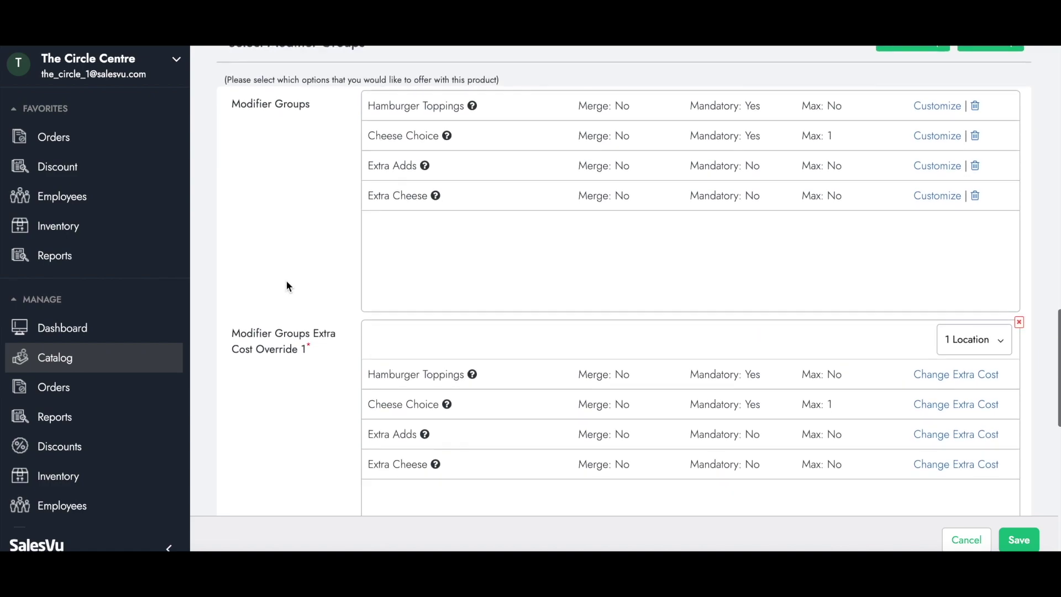
{"action": "scroll", "coordinate": [286, 285], "scroll_direction": "down", "scroll_amount": 1}
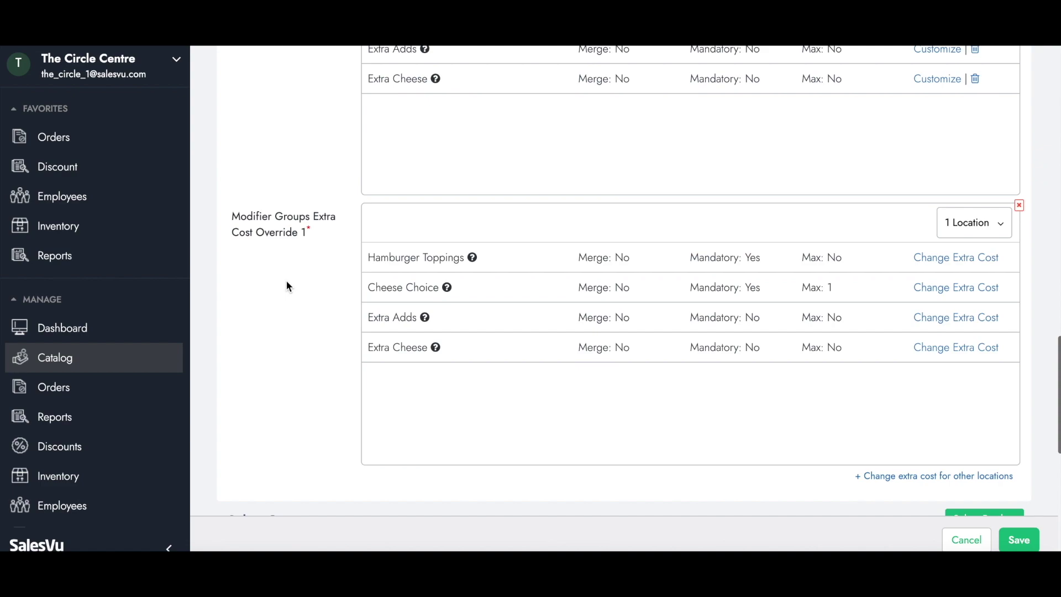
{"action": "left_click", "coordinate": [956, 320]}
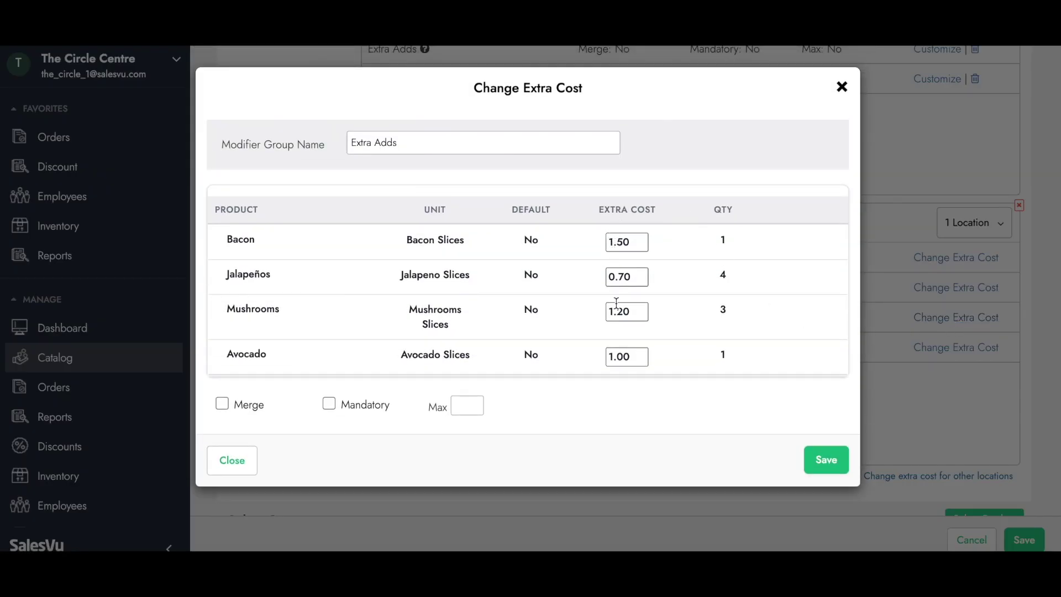
{"action": "left_click", "coordinate": [842, 87]}
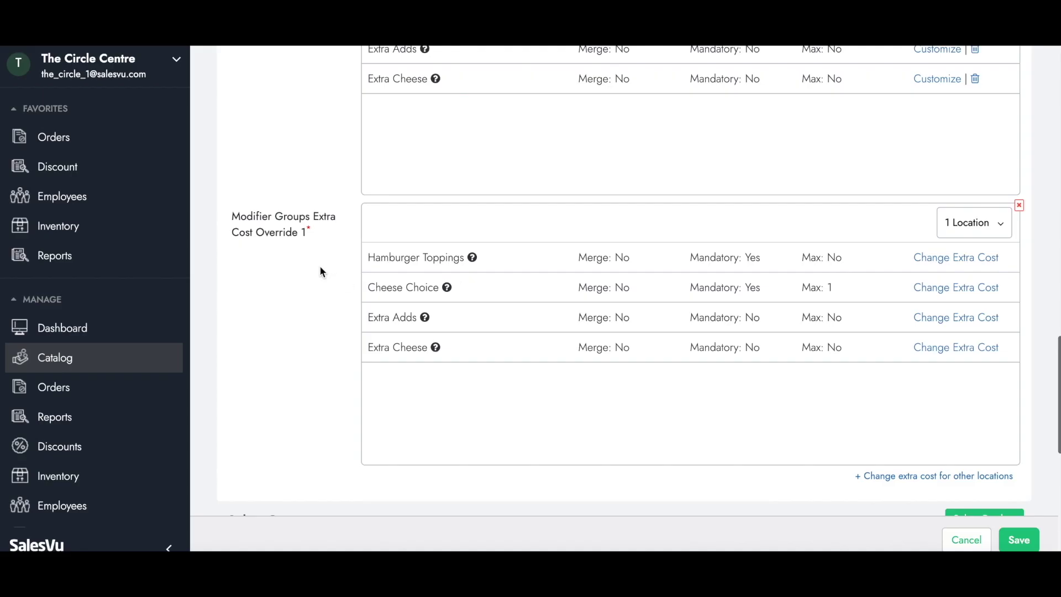
{"action": "scroll", "coordinate": [321, 270], "scroll_direction": "down", "scroll_amount": 7}
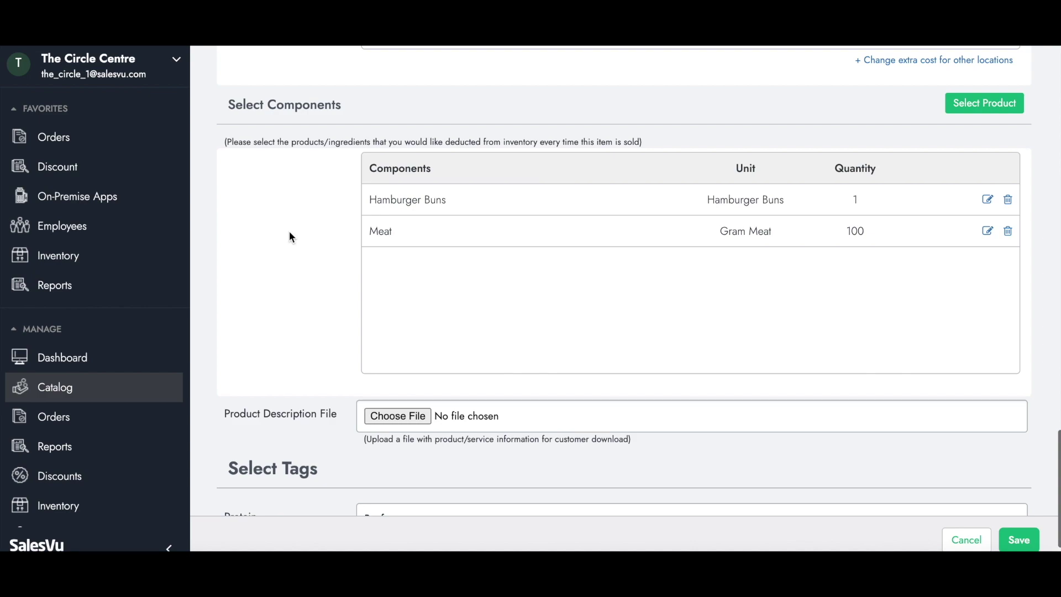
{"action": "scroll", "coordinate": [682, 309], "scroll_direction": "up", "scroll_amount": 6}
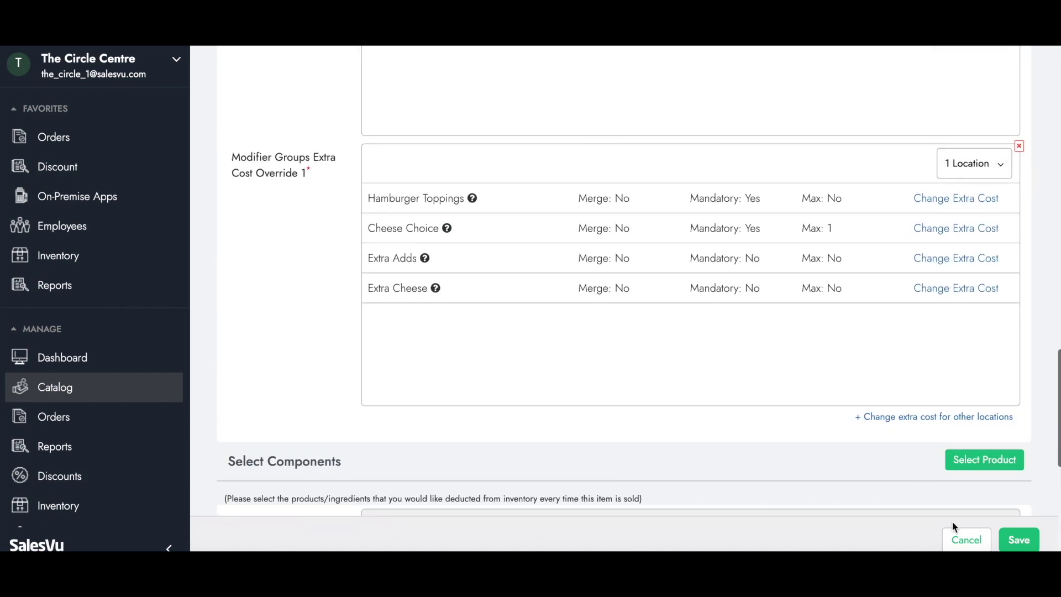
Step: Discard the product edits, view the catalog's Unit Conversion list, then go to Inventory
{"action": "left_click", "coordinate": [959, 543]}
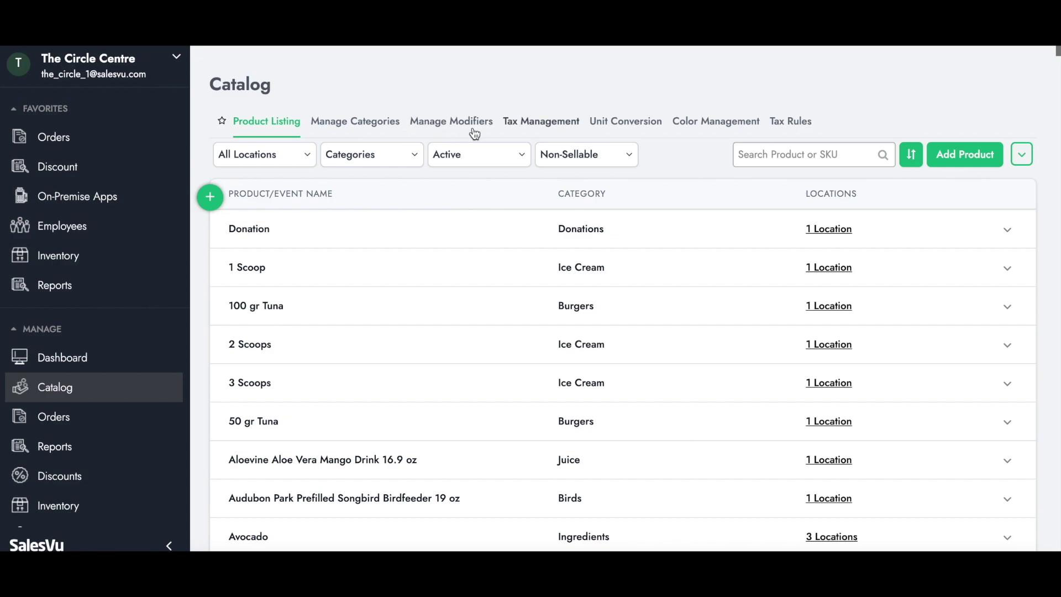
{"action": "left_click", "coordinate": [641, 119]}
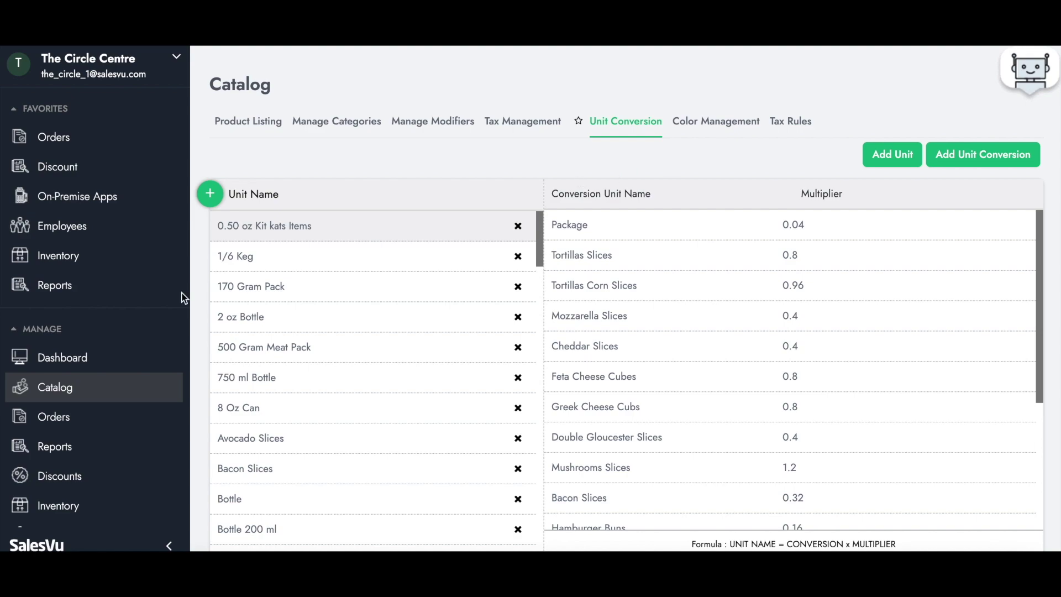
{"action": "left_click", "coordinate": [91, 507]}
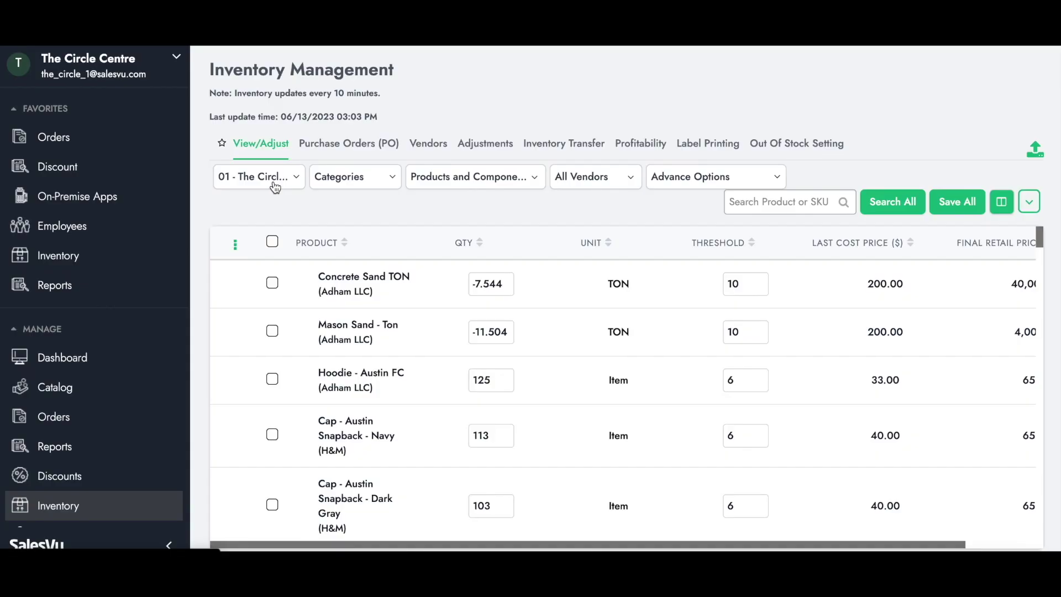
Step: Show The Circle Restaurant's stock levels, then switch to its Purchase Orders
{"action": "left_click", "coordinate": [274, 187]}
{"action": "scroll", "coordinate": [287, 308], "scroll_direction": "down", "scroll_amount": 2}
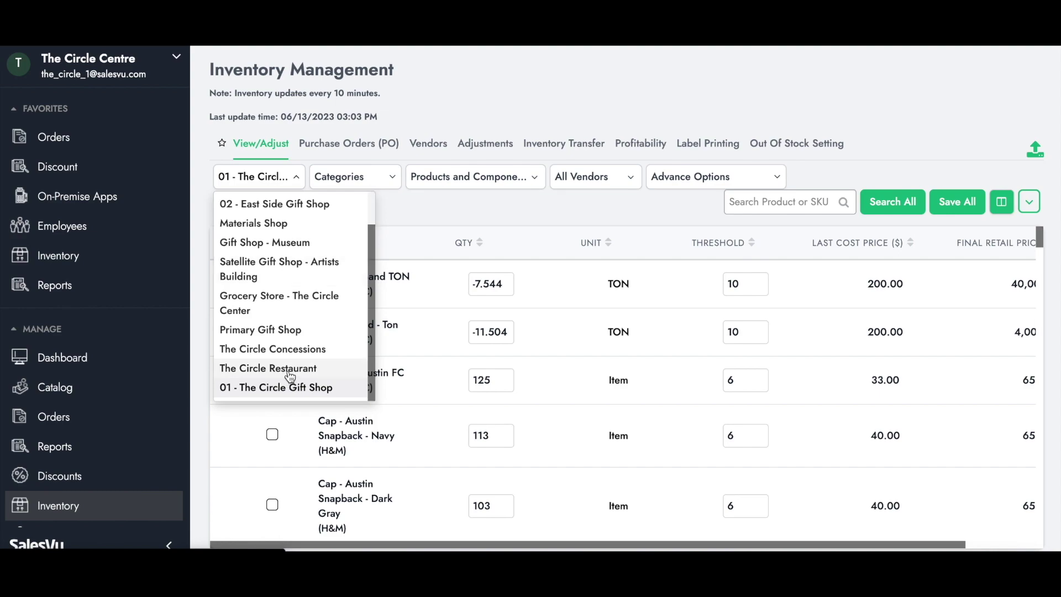
{"action": "left_click", "coordinate": [311, 368]}
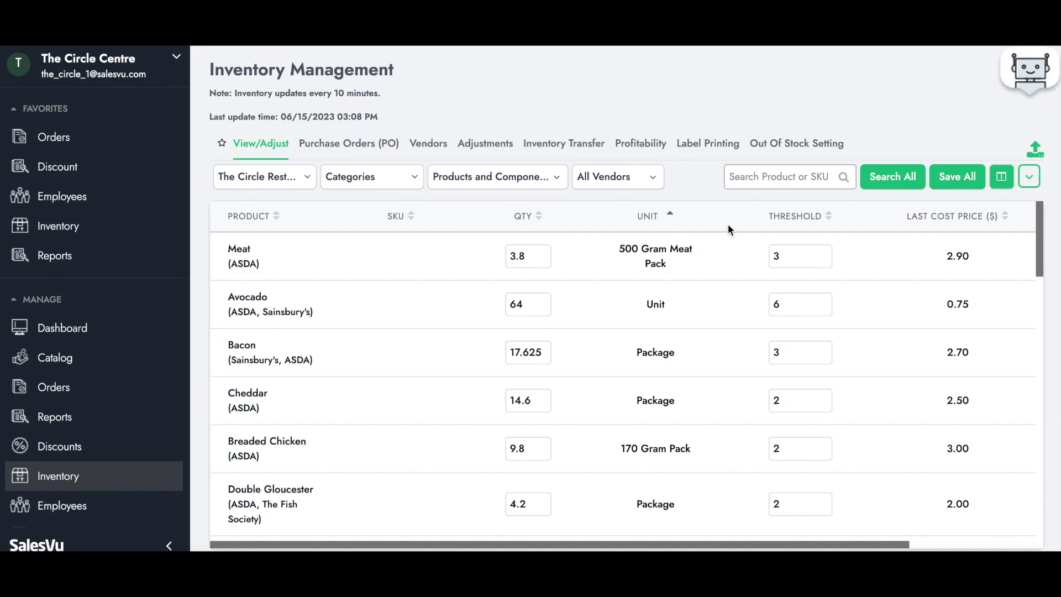
{"action": "scroll", "coordinate": [938, 237], "scroll_direction": "right", "scroll_amount": 3}
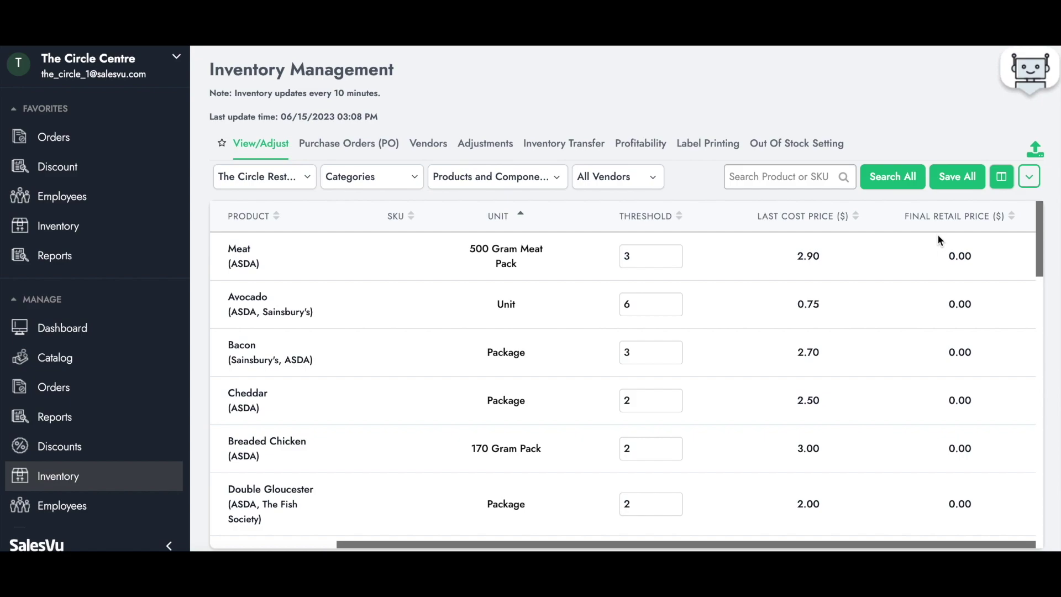
{"action": "scroll", "coordinate": [937, 237], "scroll_direction": "left", "scroll_amount": 3}
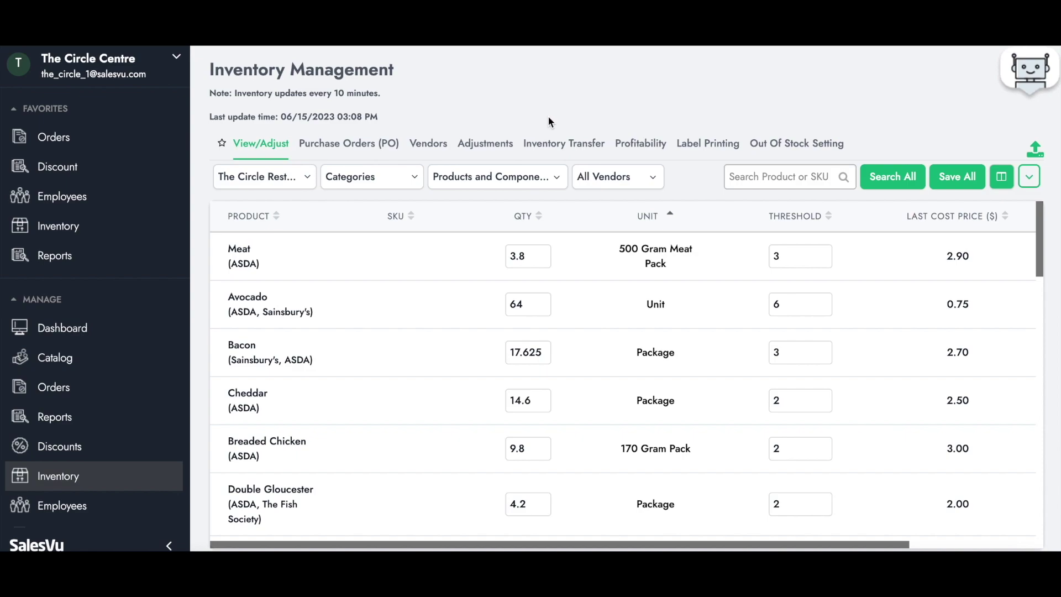
{"action": "left_click", "coordinate": [380, 145]}
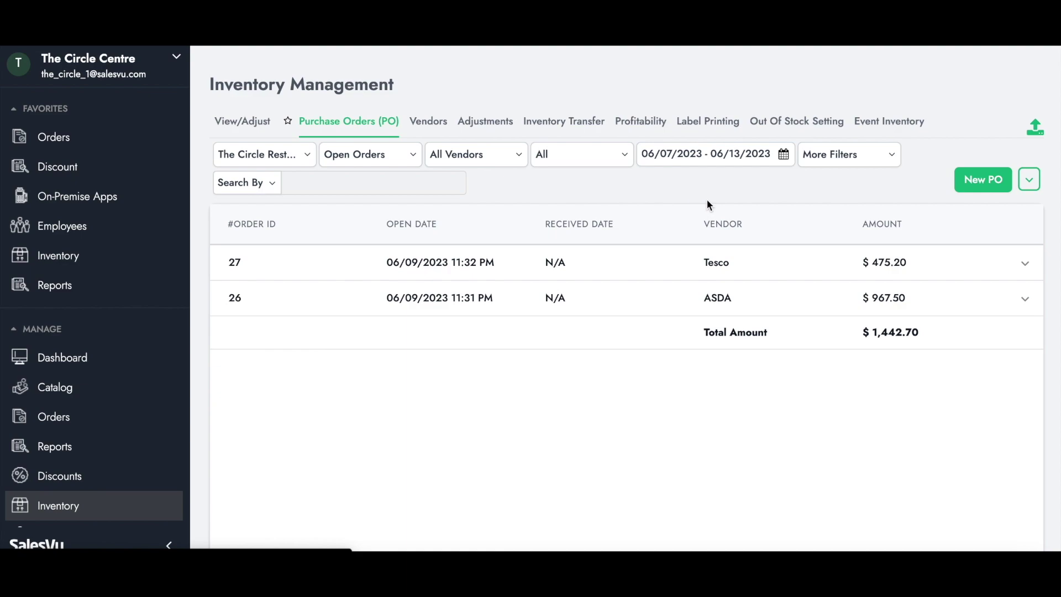
Step: Filter purchase orders to Closed Orders, then to Draft Orders, leaving order 28
{"action": "left_click", "coordinate": [1025, 263]}
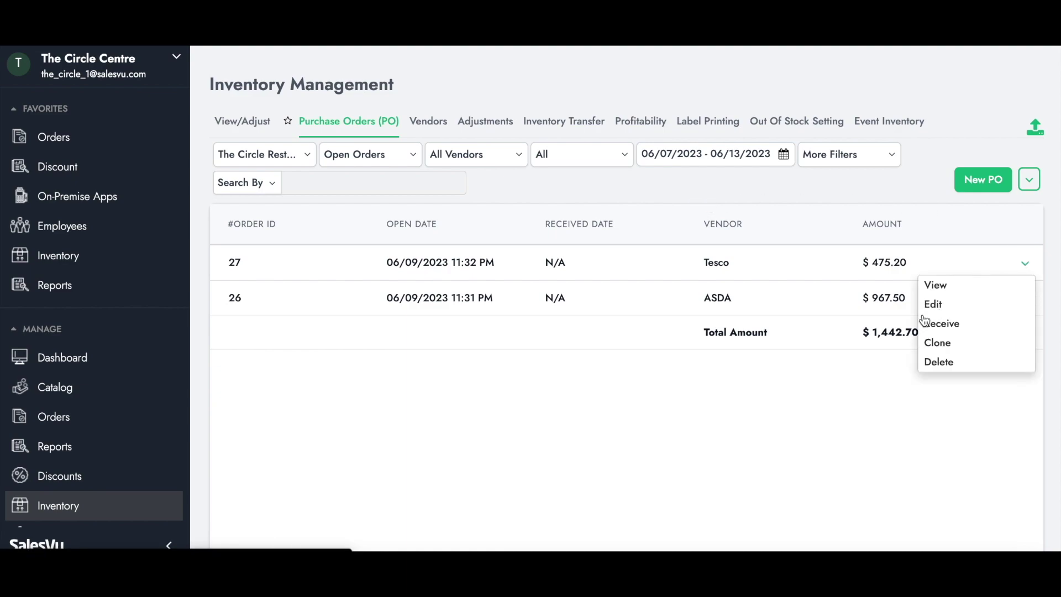
{"action": "left_click", "coordinate": [406, 160]}
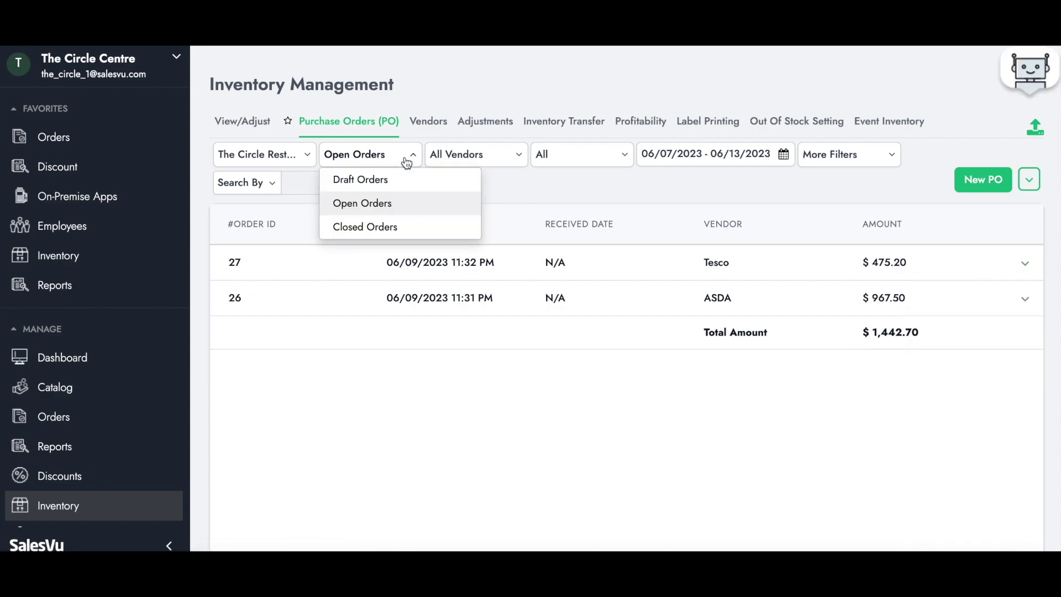
{"action": "left_click", "coordinate": [381, 227]}
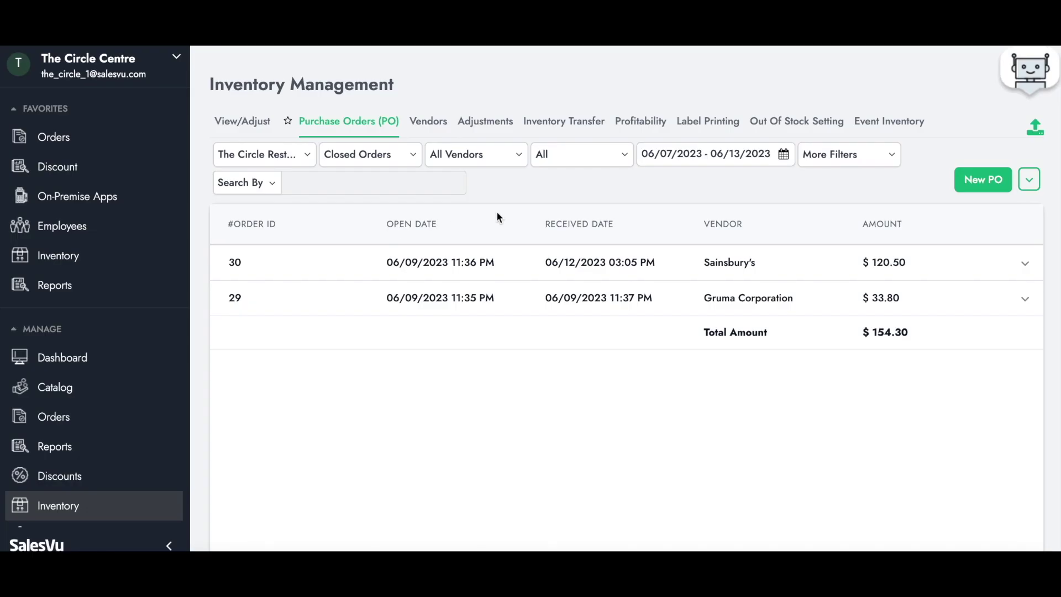
{"action": "left_click", "coordinate": [409, 157]}
{"action": "left_click", "coordinate": [384, 185]}
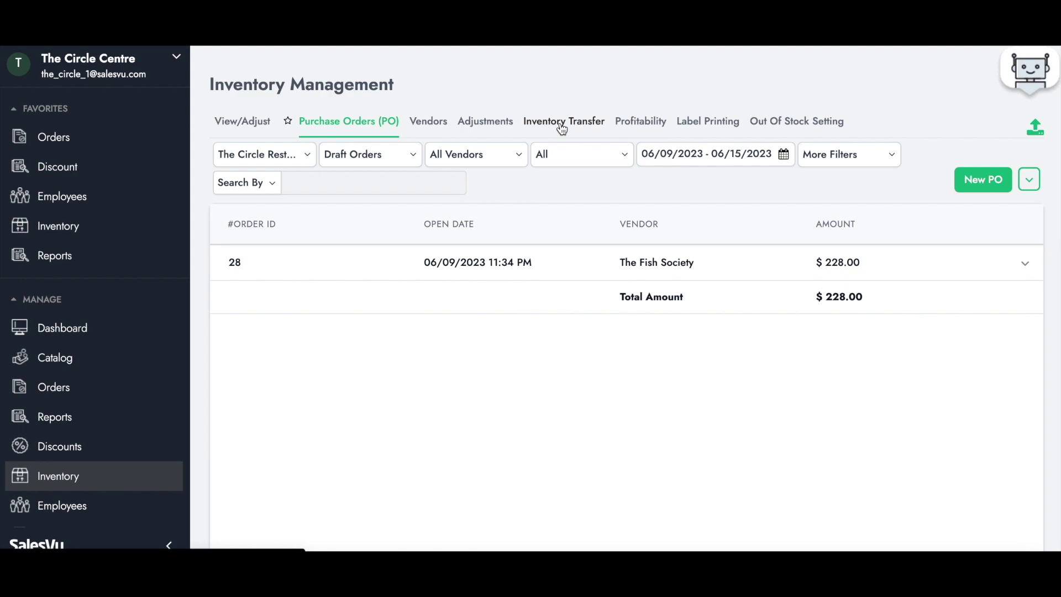
Step: Review the stock Adjustments table and its notes, then move to Inventory Transfer
{"action": "left_click", "coordinate": [489, 126]}
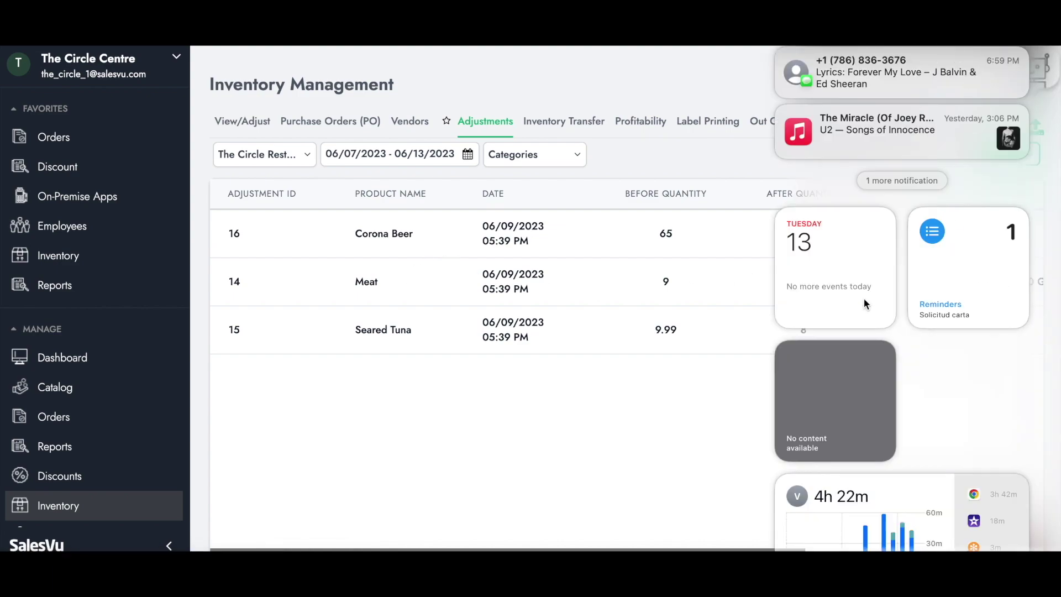
{"action": "scroll", "coordinate": [875, 331], "scroll_direction": "right", "scroll_amount": 3}
{"action": "scroll", "coordinate": [876, 330], "scroll_direction": "right", "scroll_amount": 4}
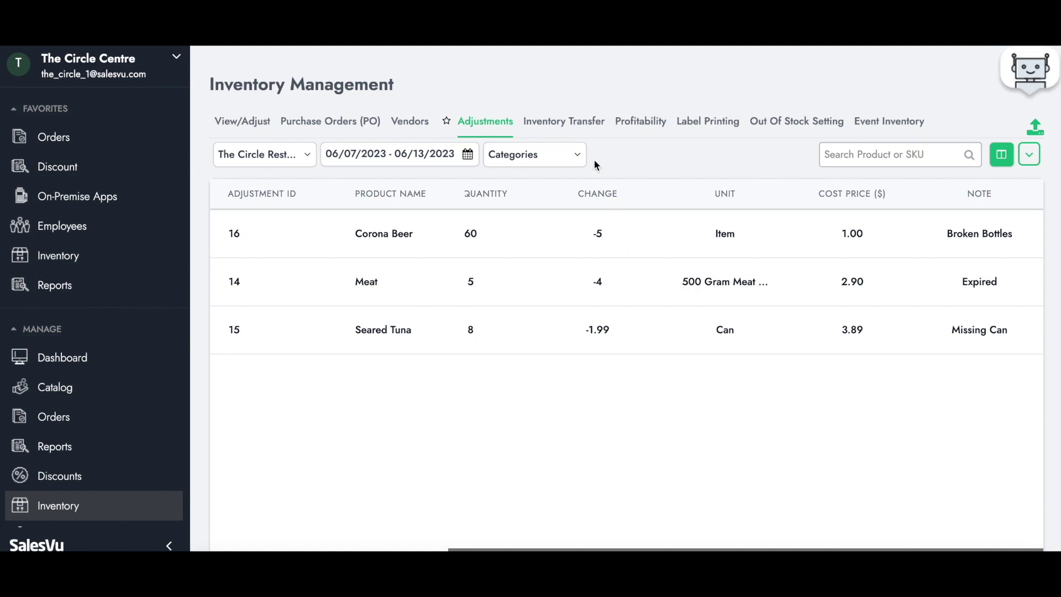
{"action": "left_click", "coordinate": [571, 118]}
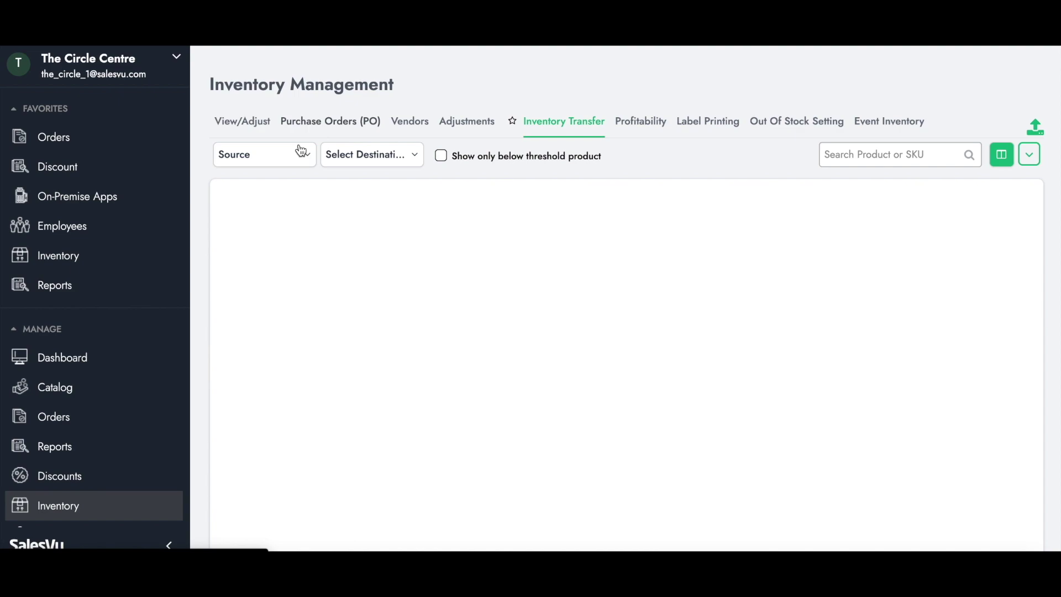
Step: Set the transfer source to 02 - East Side and destination to 01 - The Circle Gift Shop
{"action": "left_click", "coordinate": [284, 155]}
{"action": "left_click", "coordinate": [282, 254]}
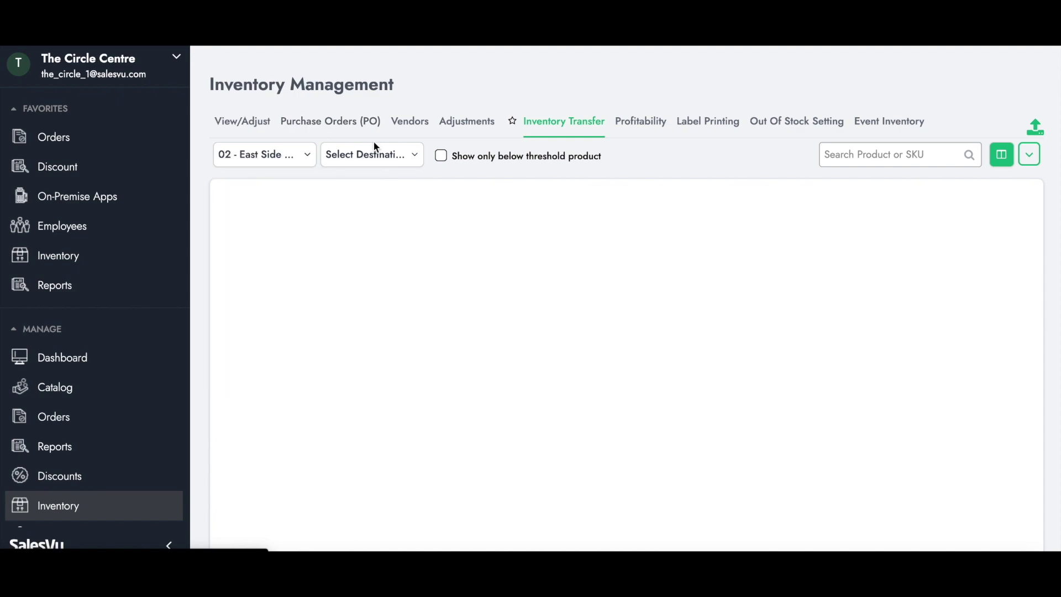
{"action": "left_click", "coordinate": [367, 155]}
{"action": "scroll", "coordinate": [364, 293], "scroll_direction": "down", "scroll_amount": 2}
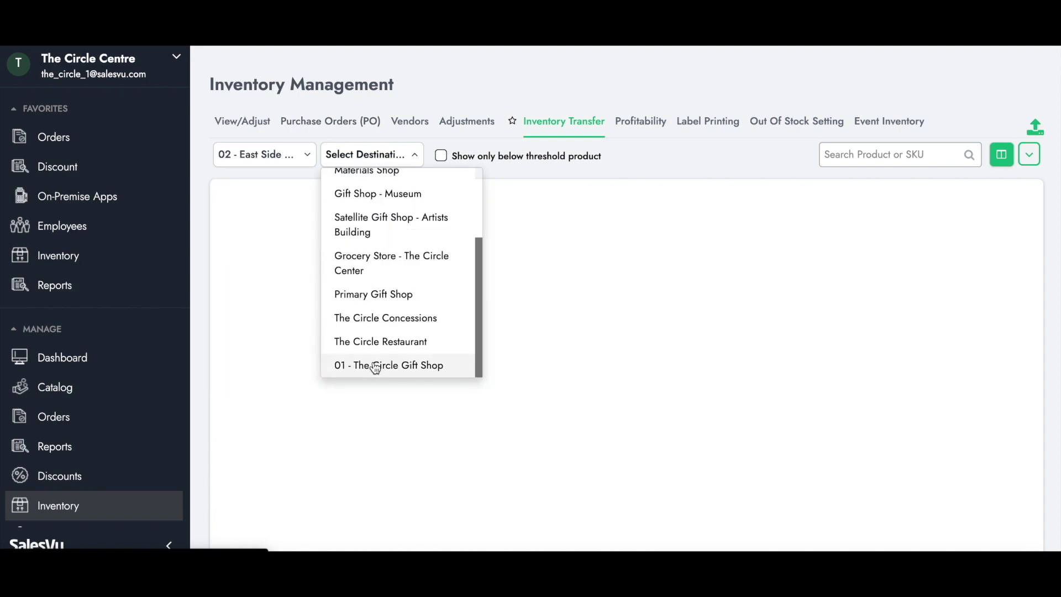
{"action": "left_click", "coordinate": [375, 366]}
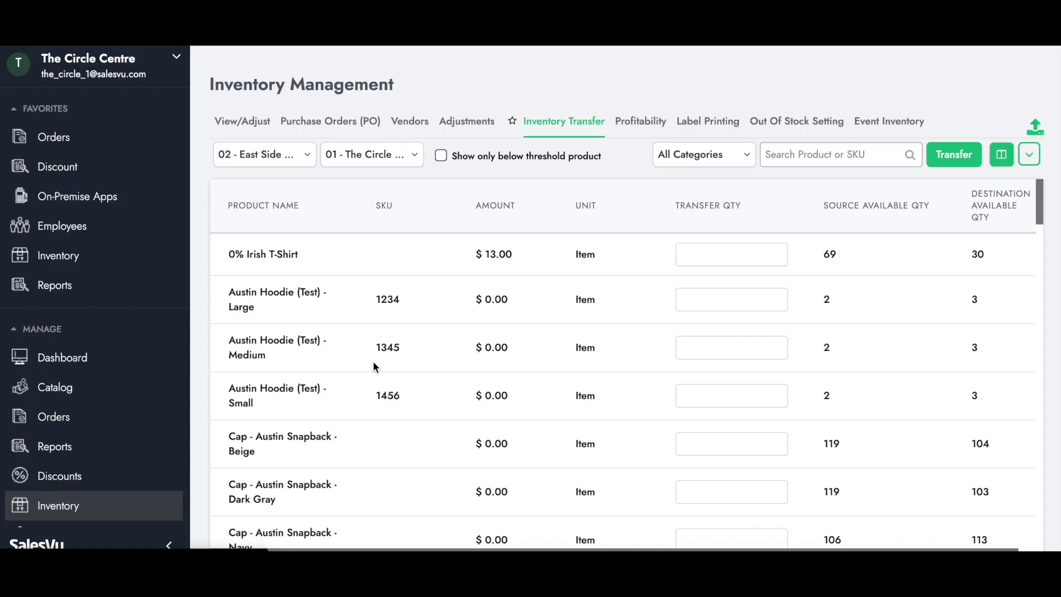
Step: Transfer 30 units of 0% Irish T-Shirt, then go to Reports
{"action": "left_click", "coordinate": [715, 258]}
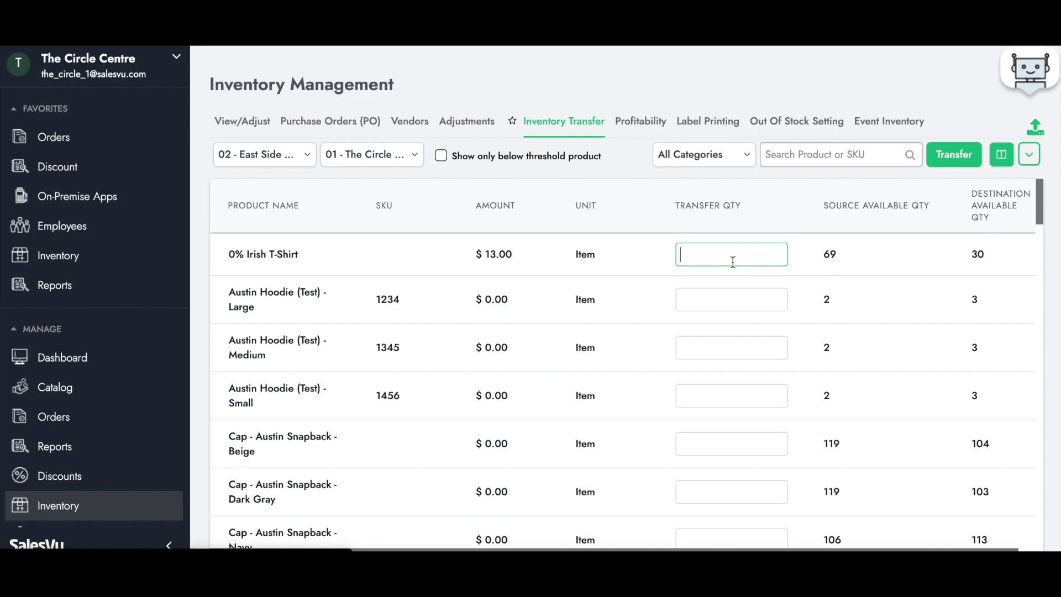
{"action": "type", "text": "30"}
{"action": "left_click", "coordinate": [938, 159]}
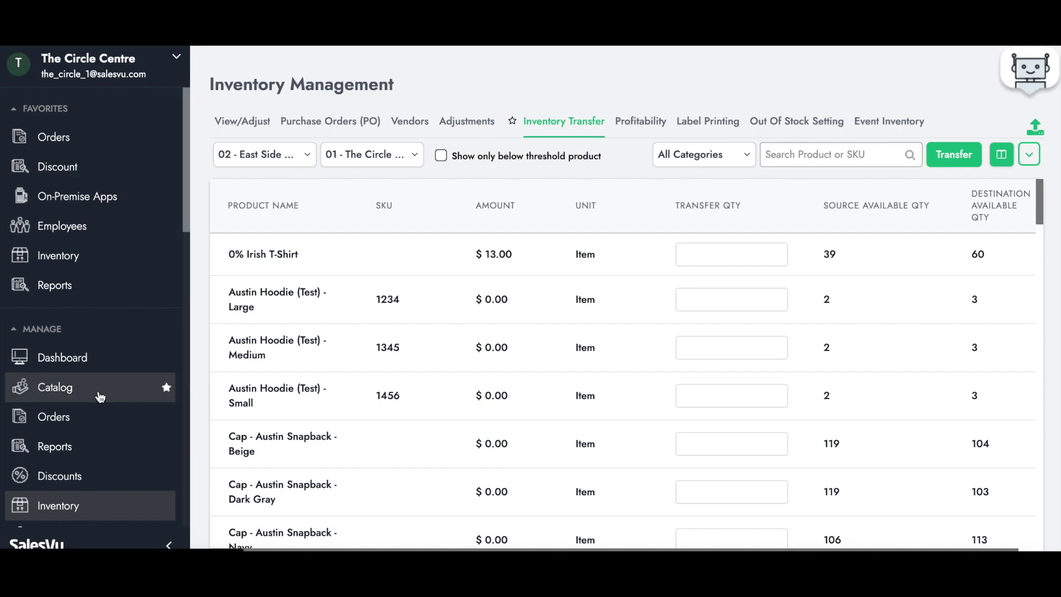
{"action": "left_click", "coordinate": [104, 450]}
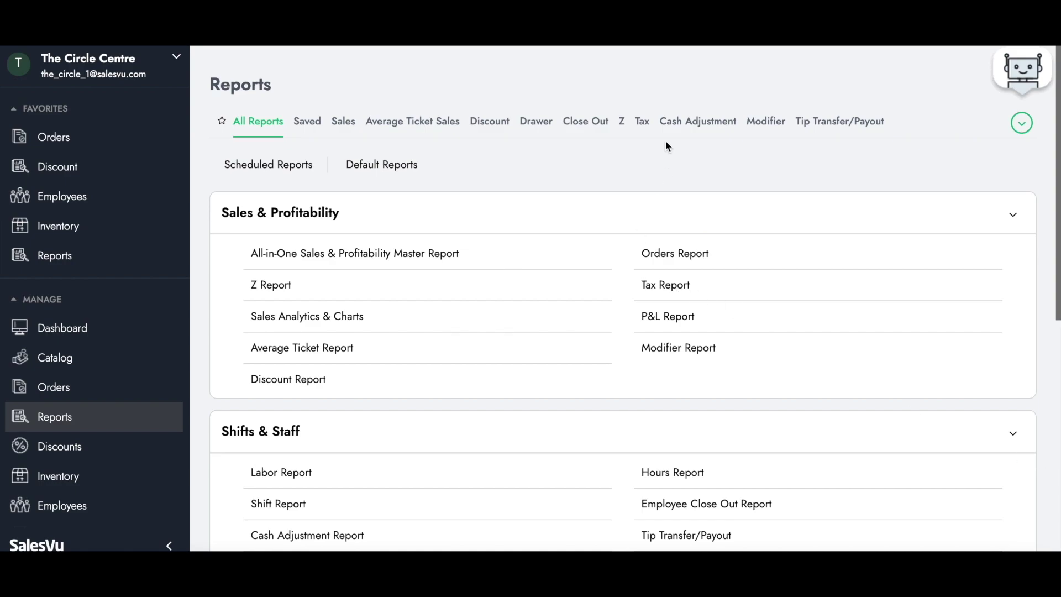
{"action": "left_click", "coordinate": [665, 285]}
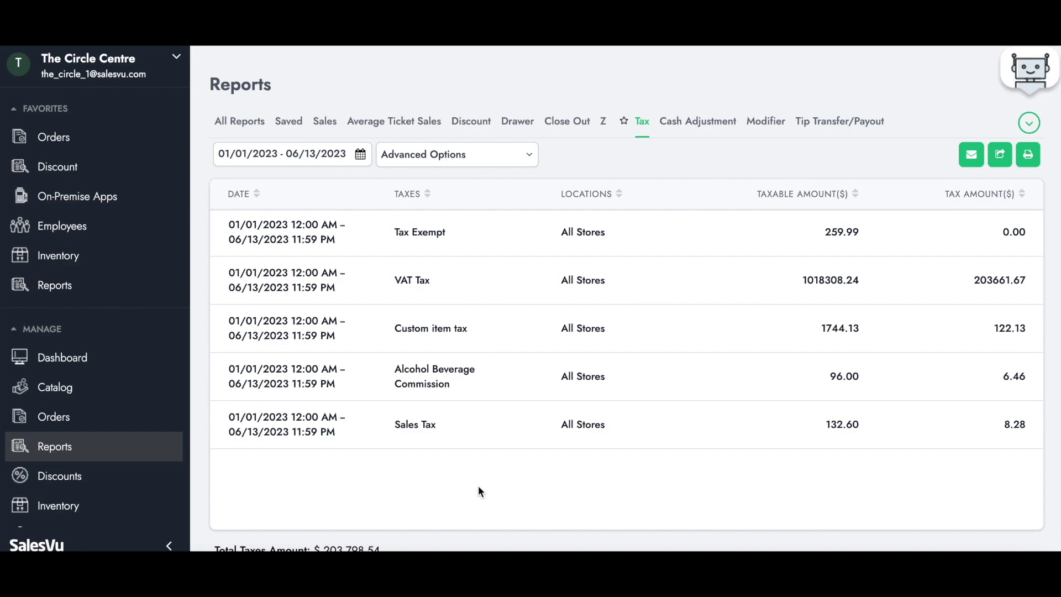
{"action": "left_click", "coordinate": [84, 448]}
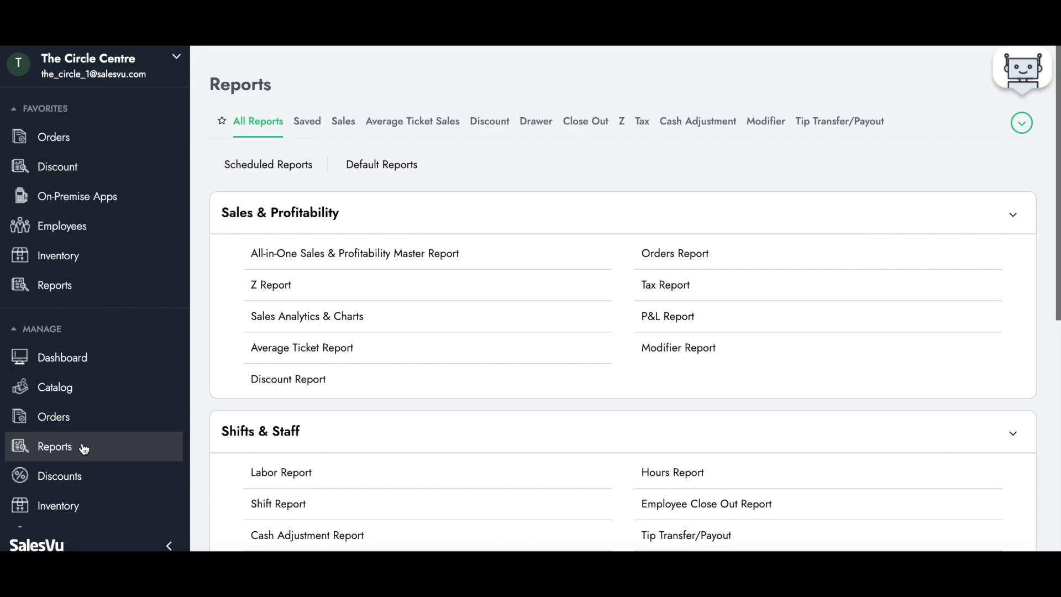
Step: Load the saved Sales By POS report for 01/01/2023–06/13/2023 and view all its columns
{"action": "left_click", "coordinate": [343, 122]}
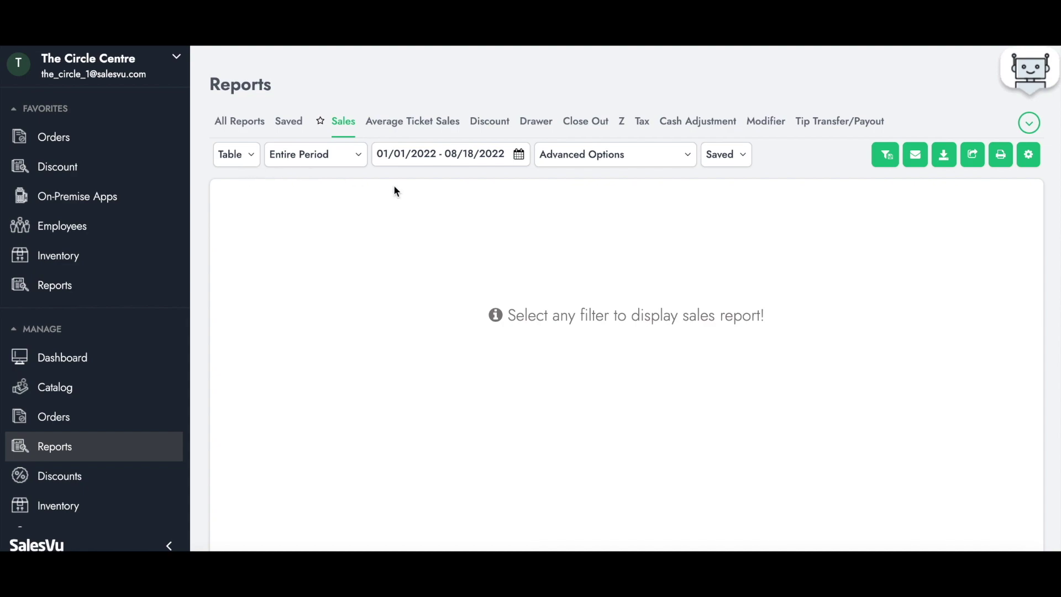
{"action": "left_click", "coordinate": [735, 164]}
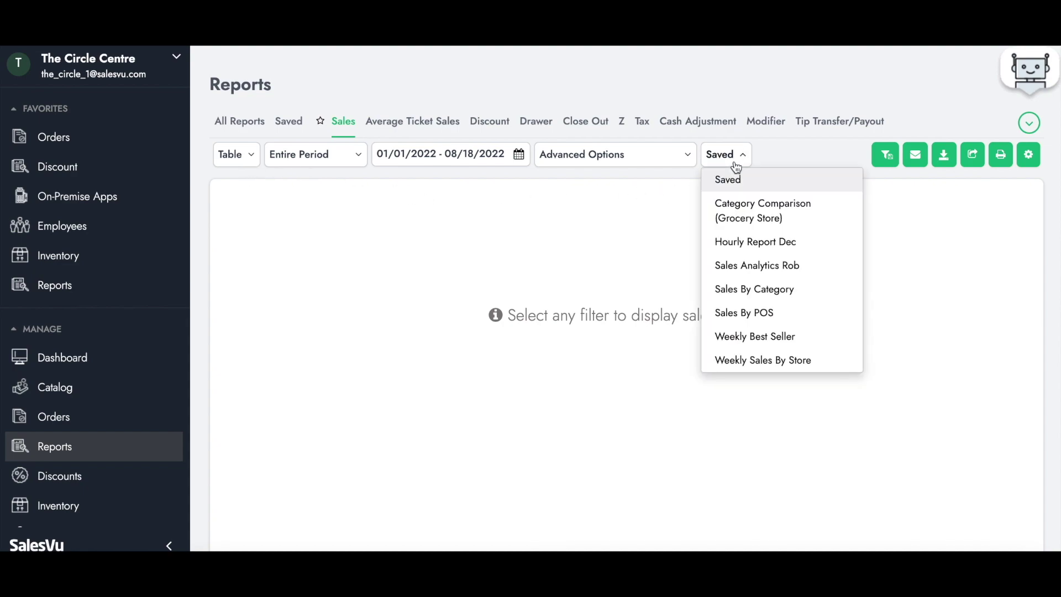
{"action": "left_click", "coordinate": [736, 317]}
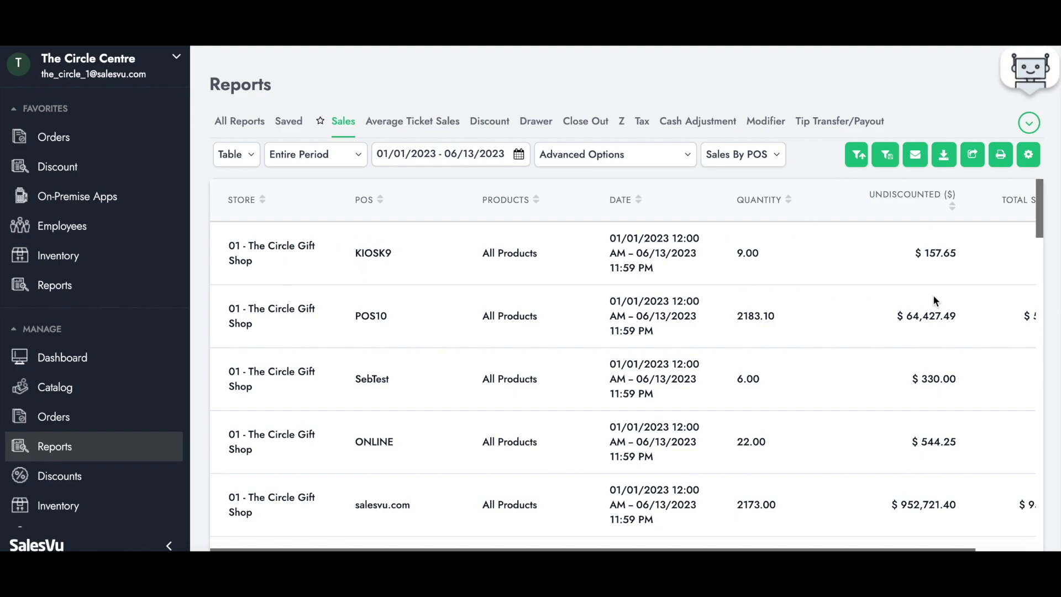
{"action": "scroll", "coordinate": [973, 275], "scroll_direction": "right", "scroll_amount": 2}
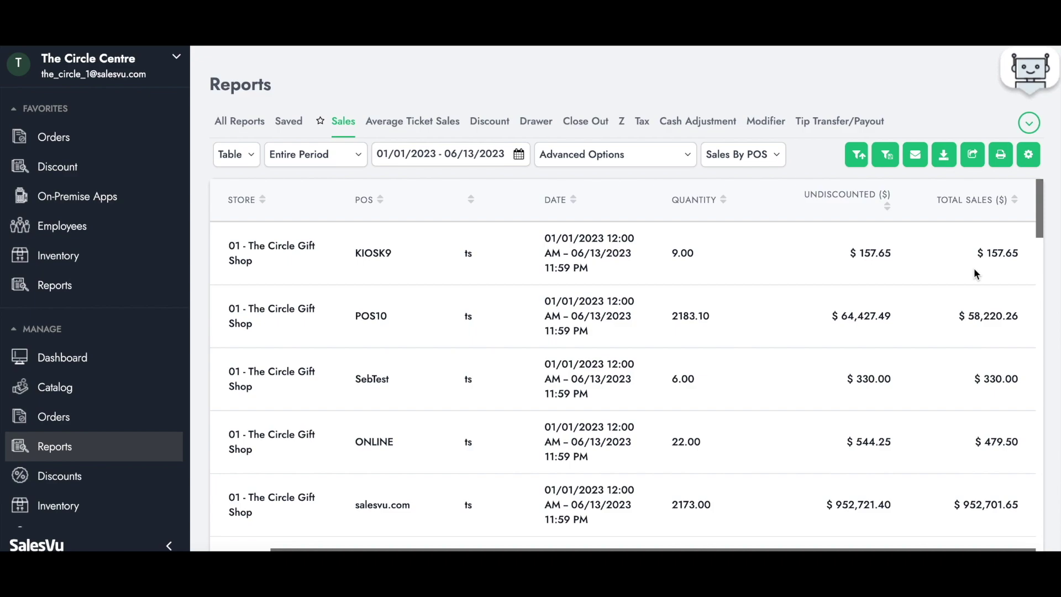
{"action": "left_click", "coordinate": [773, 159]}
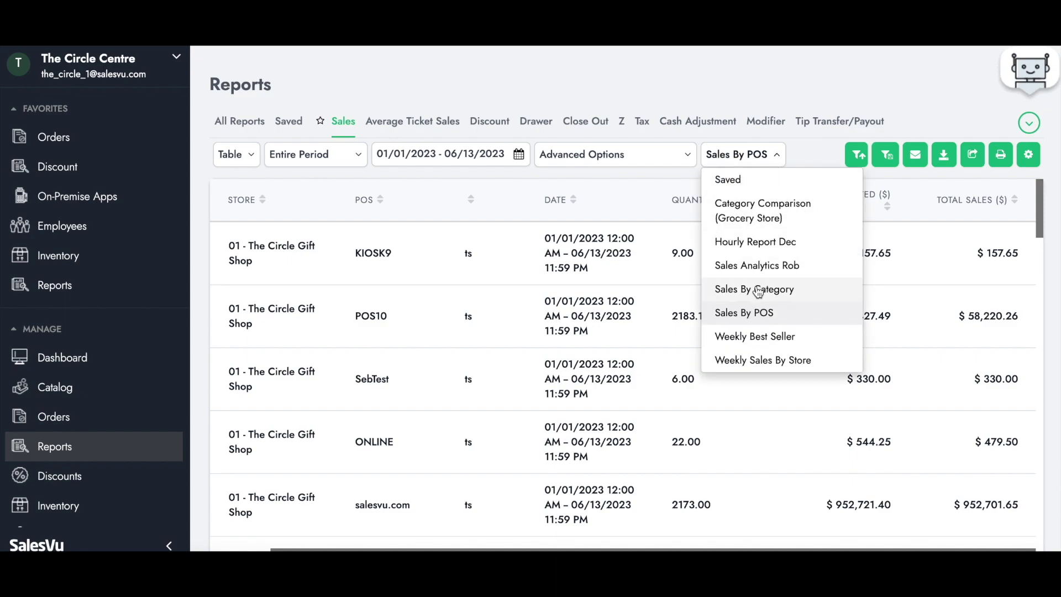
{"action": "left_click", "coordinate": [751, 217]}
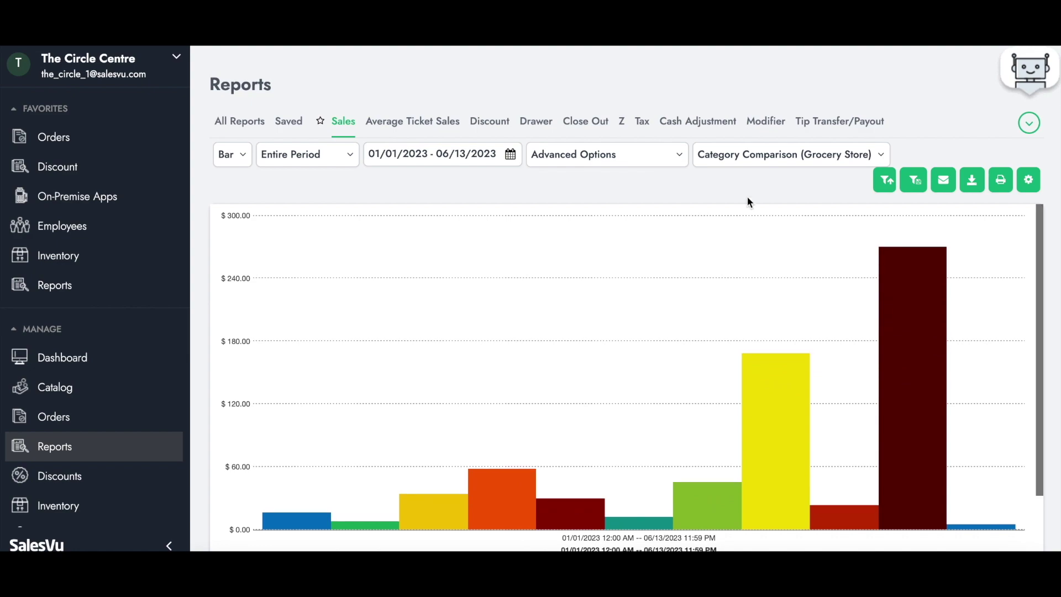
{"action": "left_click", "coordinate": [750, 165]}
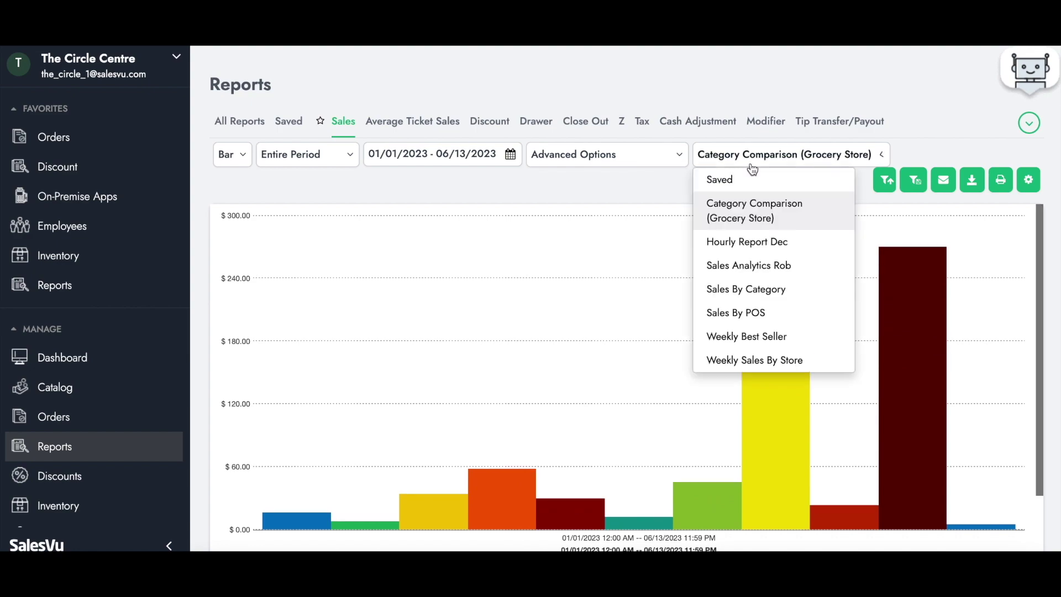
{"action": "left_click", "coordinate": [746, 293]}
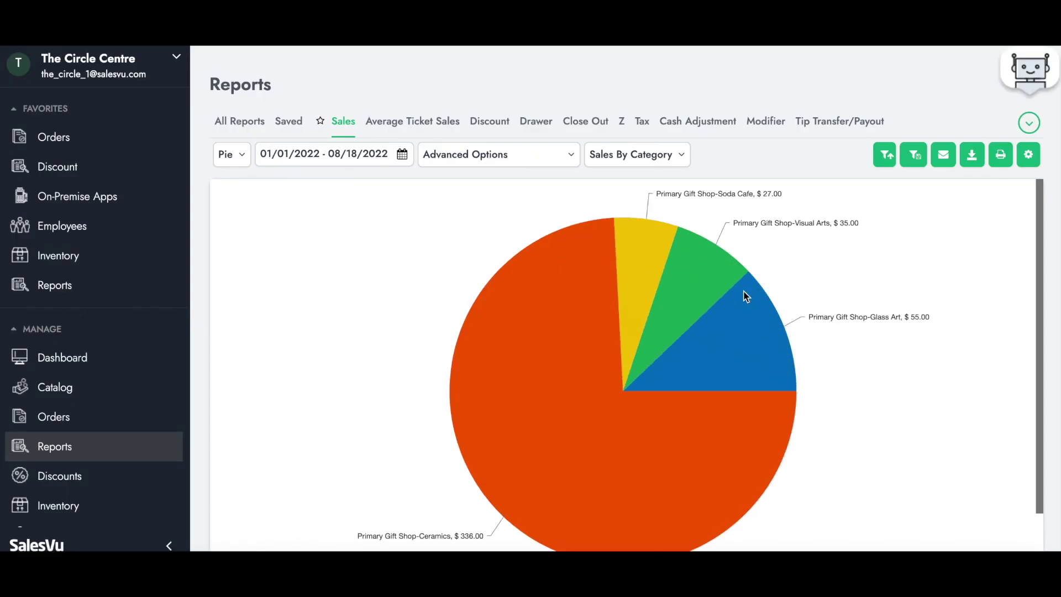
{"action": "scroll", "coordinate": [876, 387], "scroll_direction": "down", "scroll_amount": 2}
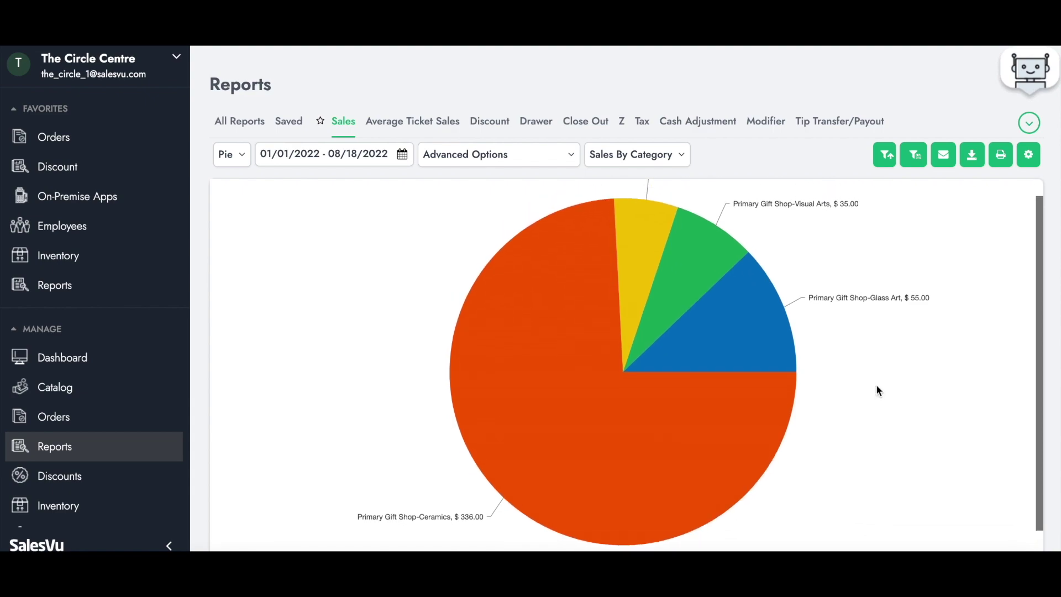
{"action": "scroll", "coordinate": [877, 389], "scroll_direction": "up", "scroll_amount": 2}
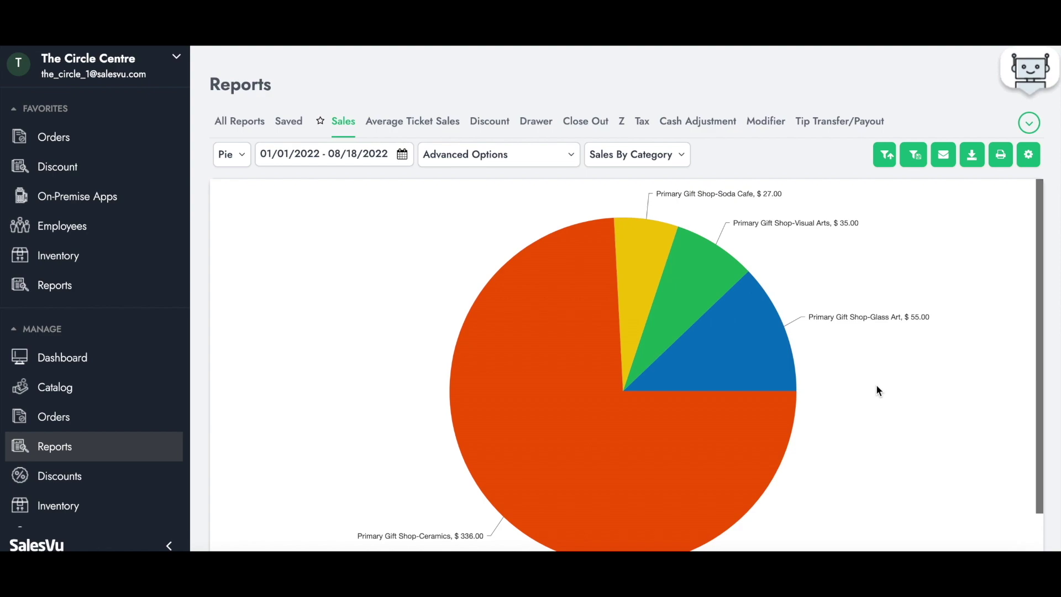
Step: Switch from Sales By Category to the saved Weekly Sales By Store line chart
{"action": "mouse_move", "coordinate": [711, 258]}
{"action": "left_click", "coordinate": [649, 157]}
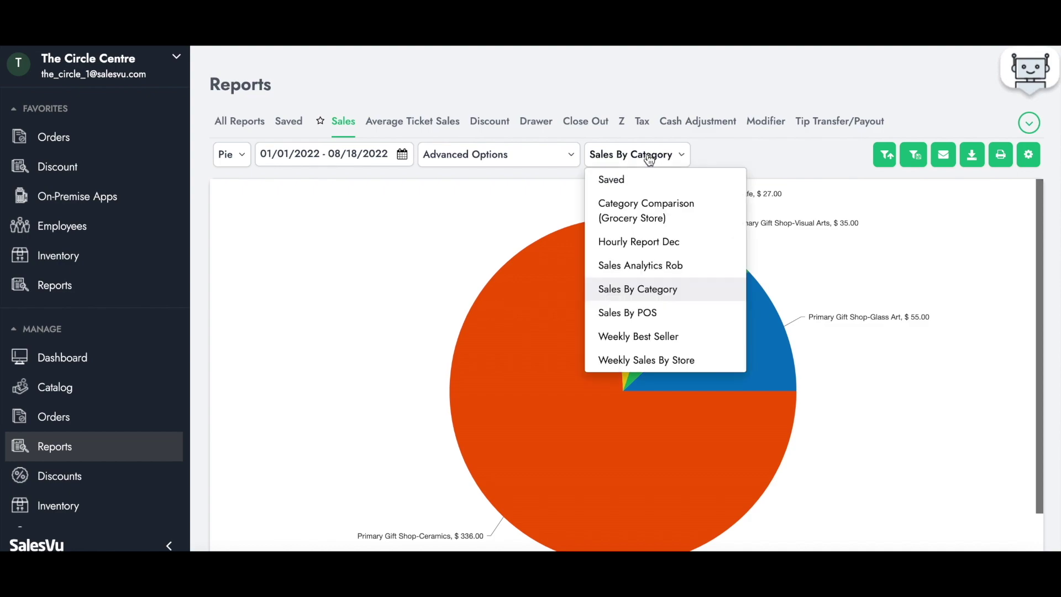
{"action": "left_click", "coordinate": [665, 360]}
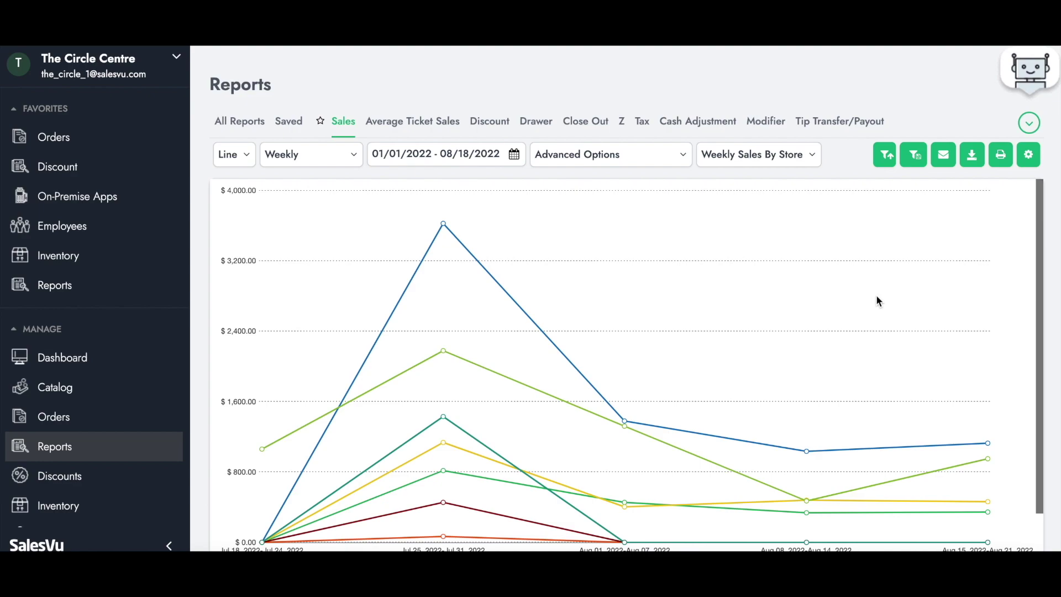
{"action": "scroll", "coordinate": [879, 301], "scroll_direction": "down", "scroll_amount": 1}
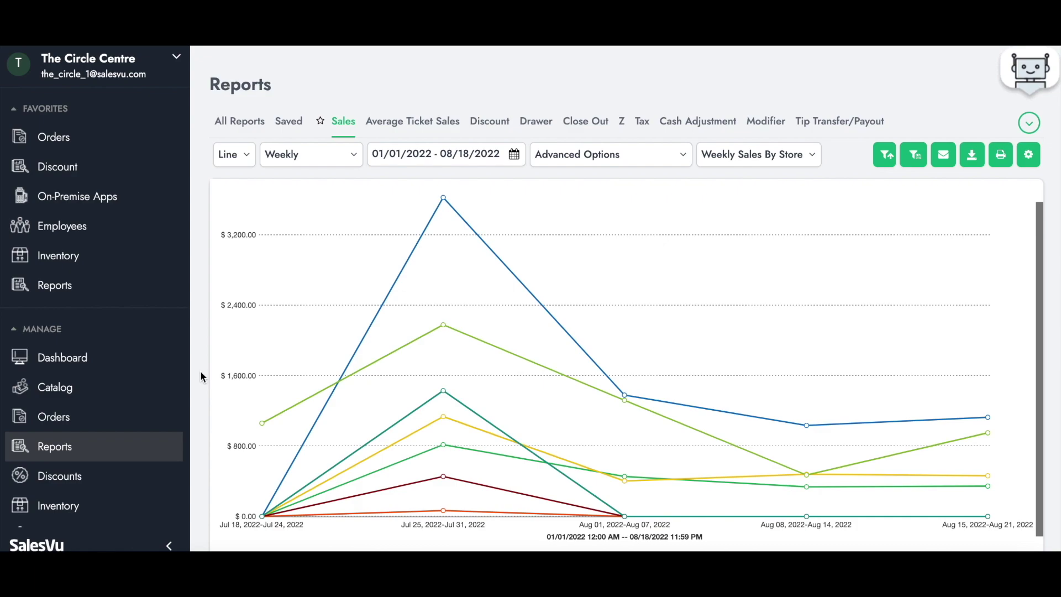
Step: Open the Shift Report's Close Out table and read across its sales, tax, cash and over/short columns
{"action": "left_click", "coordinate": [112, 450]}
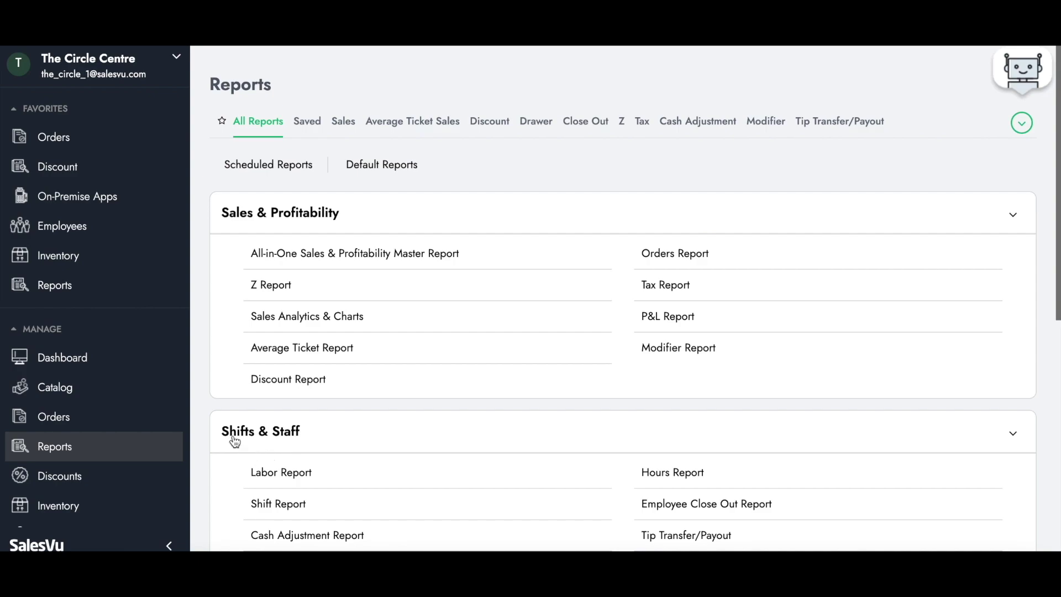
{"action": "scroll", "coordinate": [328, 441], "scroll_direction": "down", "scroll_amount": 1}
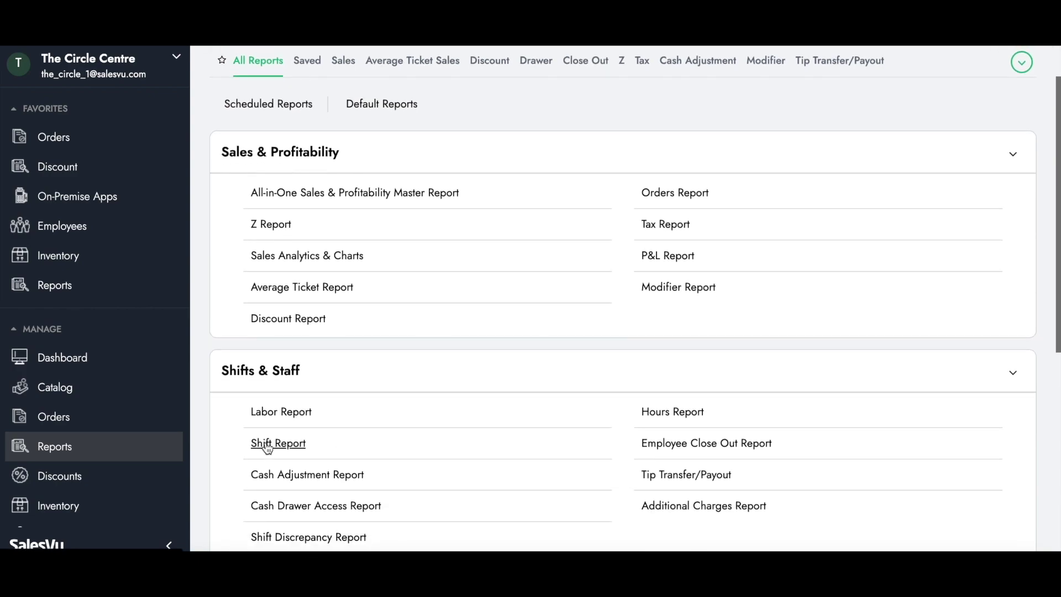
{"action": "left_click", "coordinate": [268, 444]}
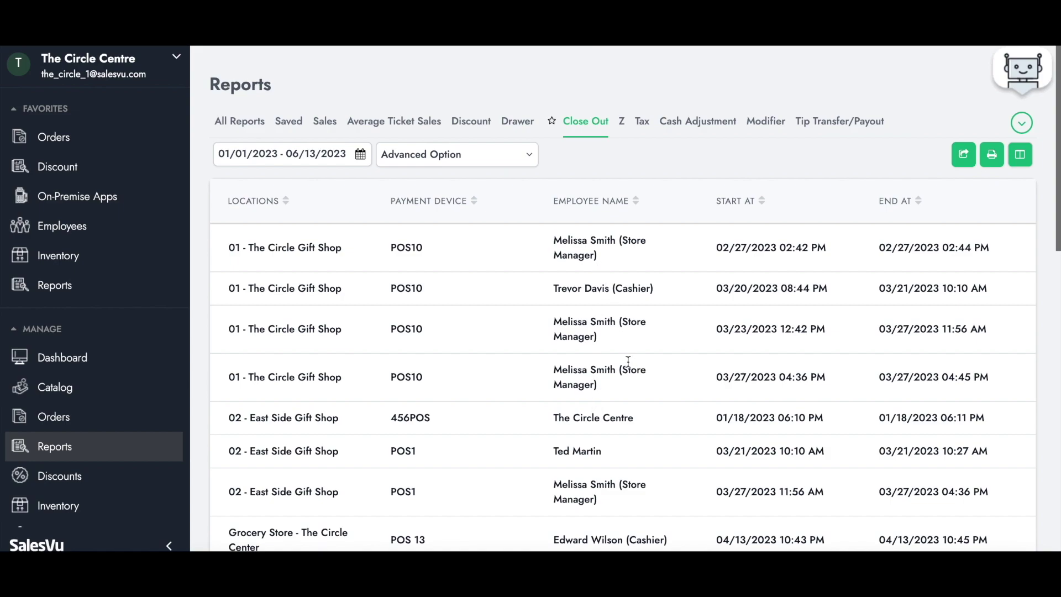
{"action": "scroll", "coordinate": [628, 360], "scroll_direction": "right", "scroll_amount": 3}
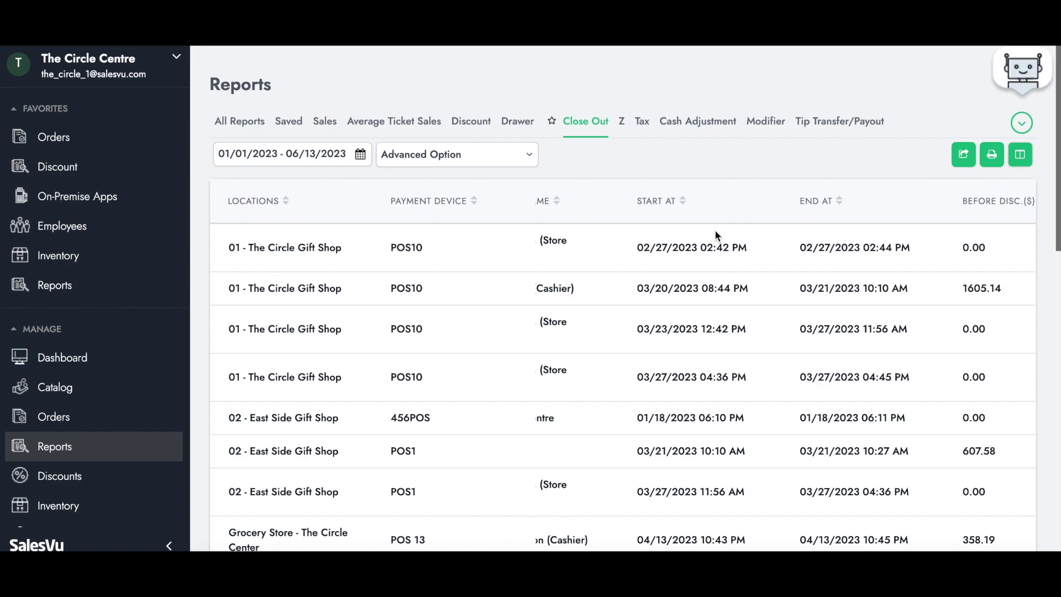
{"action": "scroll", "coordinate": [797, 307], "scroll_direction": "right", "scroll_amount": 10}
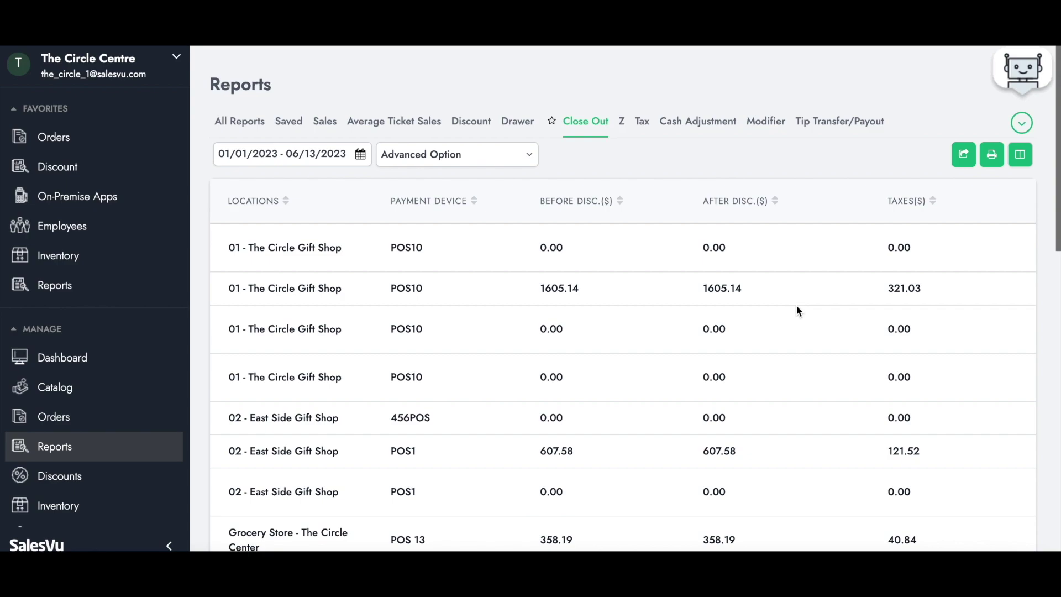
{"action": "scroll", "coordinate": [797, 307], "scroll_direction": "right", "scroll_amount": 4}
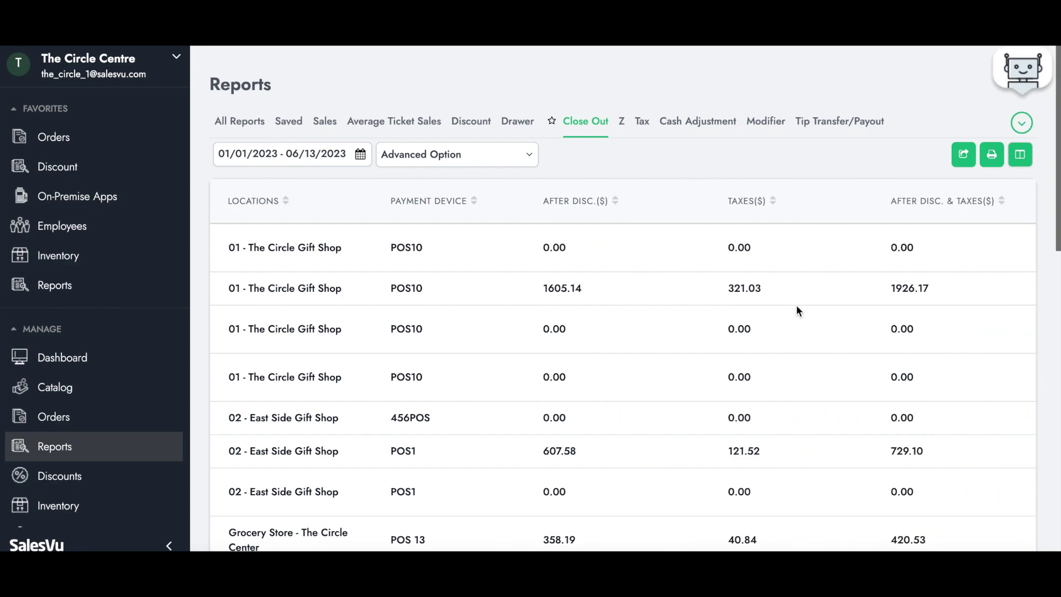
{"action": "scroll", "coordinate": [797, 305], "scroll_direction": "right", "scroll_amount": 6}
{"action": "scroll", "coordinate": [797, 305], "scroll_direction": "right", "scroll_amount": 5}
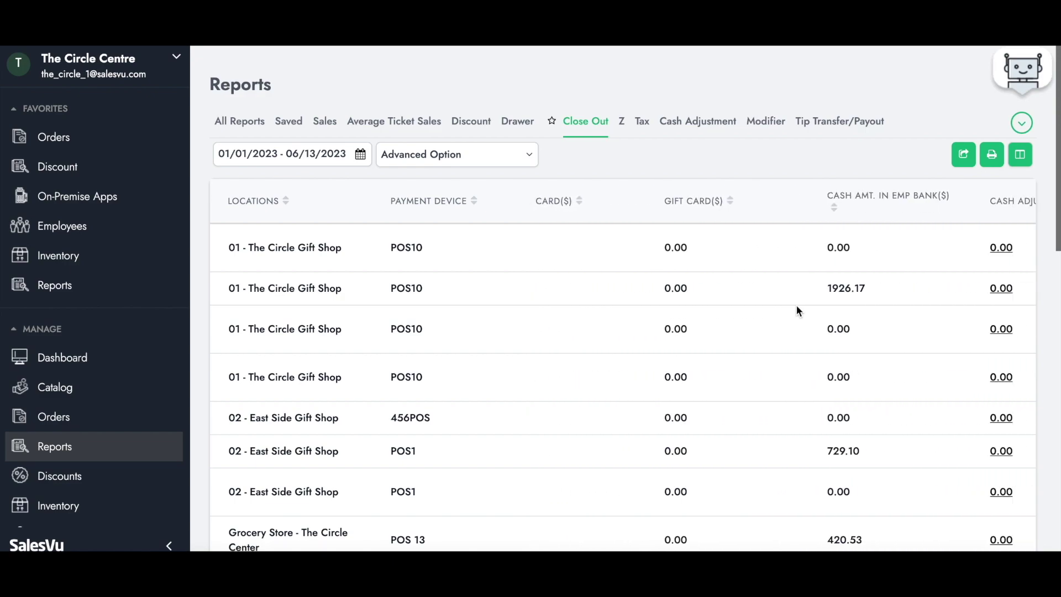
{"action": "scroll", "coordinate": [953, 346], "scroll_direction": "right", "scroll_amount": 5}
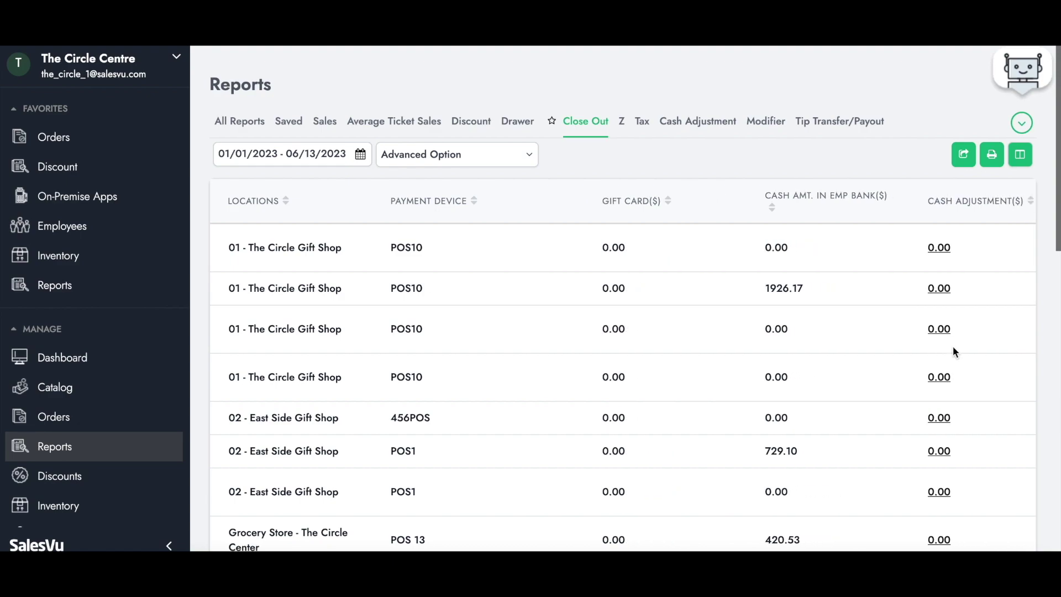
{"action": "scroll", "coordinate": [953, 346], "scroll_direction": "right", "scroll_amount": 5}
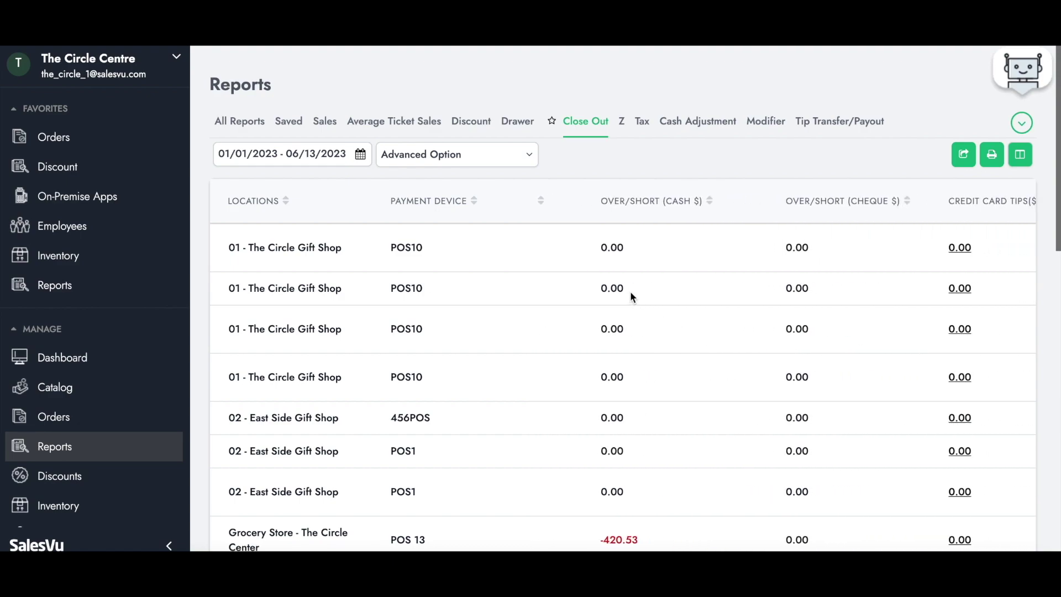
Step: Show the Cash Adjustment report for 01/01/2023–06/15/2023 with banks, safe deposits and petty cash payouts
{"action": "left_click", "coordinate": [699, 131]}
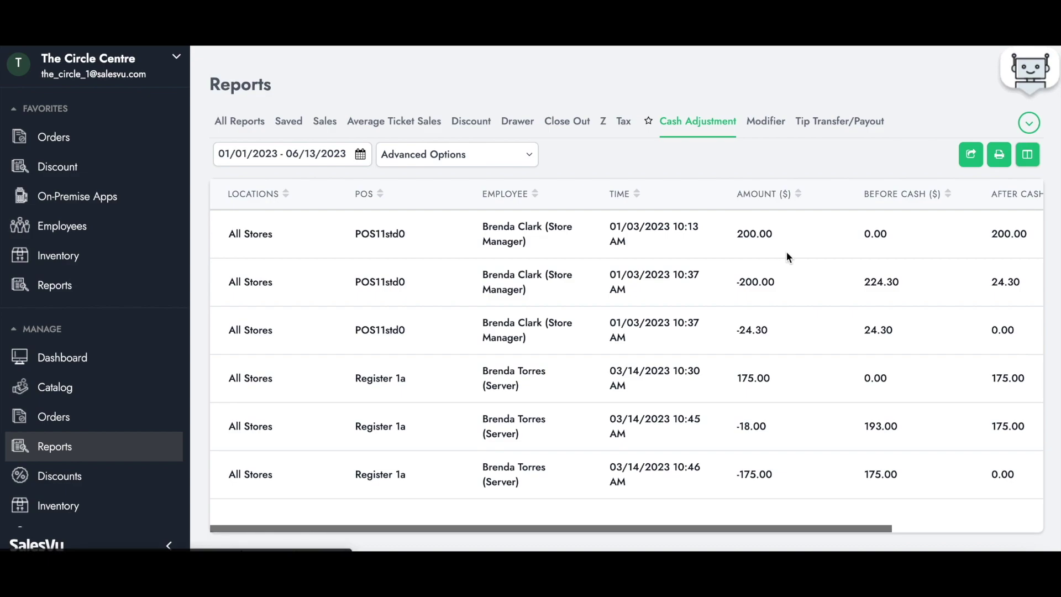
{"action": "scroll", "coordinate": [787, 256], "scroll_direction": "right", "scroll_amount": 5}
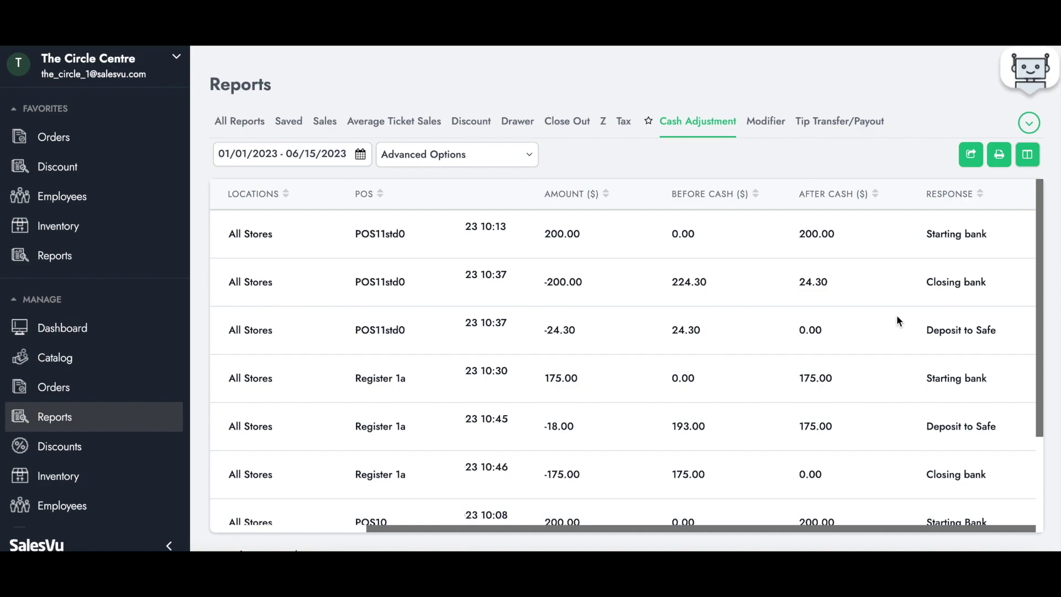
{"action": "scroll", "coordinate": [897, 318], "scroll_direction": "down", "scroll_amount": 2}
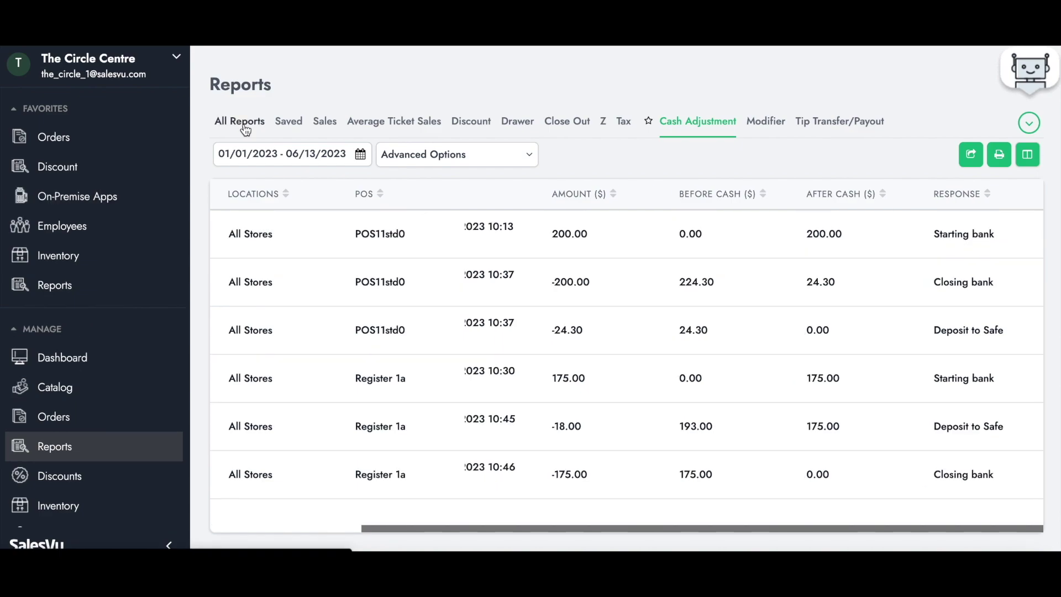
Step: Open the Hours Report and view the first cashier's clock-in/out times for 06/01–06/13/2023
{"action": "left_click", "coordinate": [243, 127]}
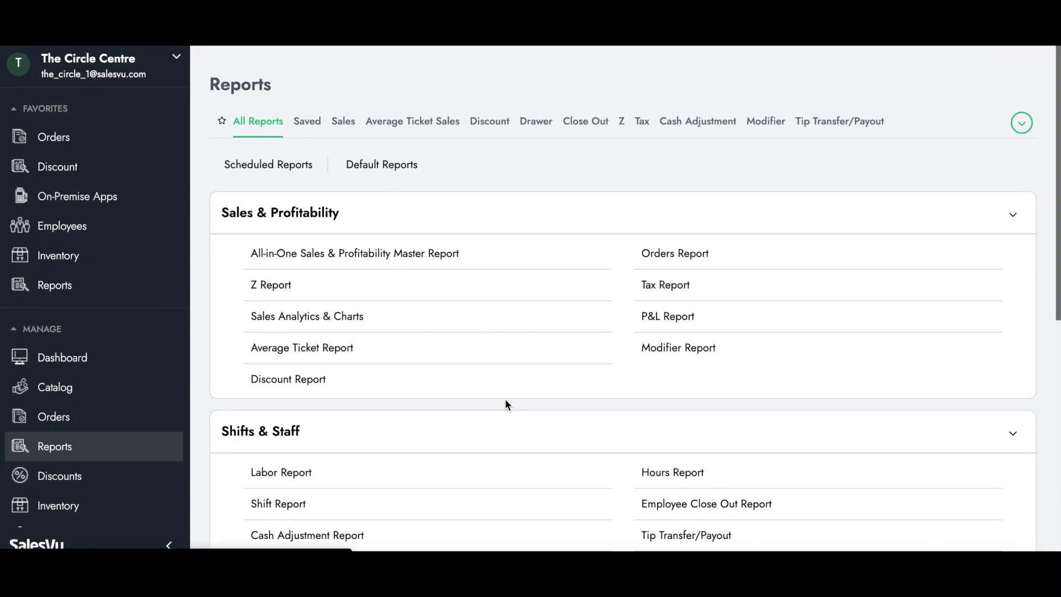
{"action": "scroll", "coordinate": [505, 401], "scroll_direction": "down", "scroll_amount": 1}
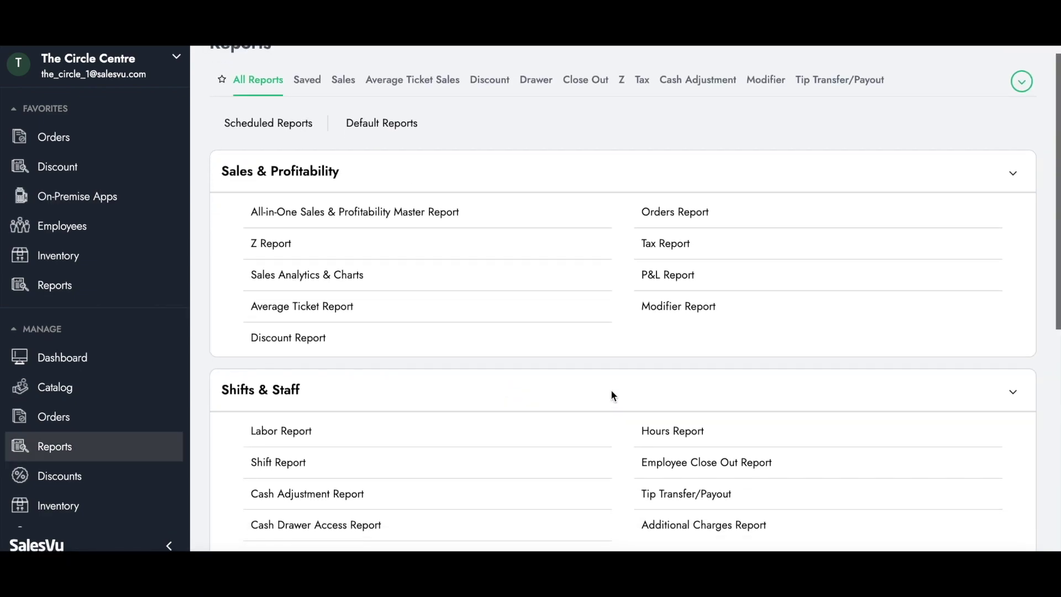
{"action": "left_click", "coordinate": [695, 433]}
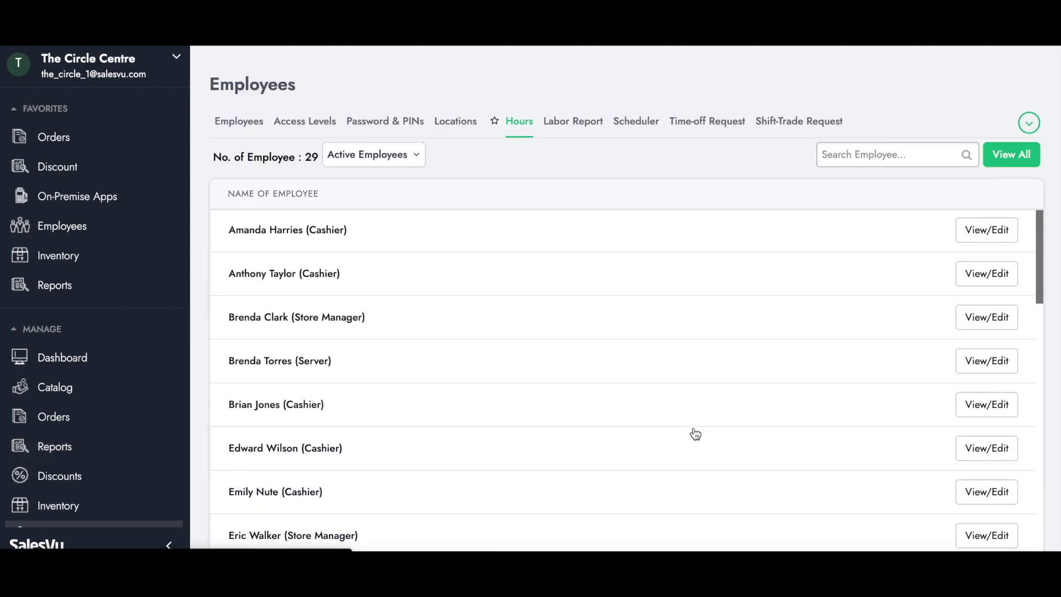
{"action": "left_click", "coordinate": [986, 230]}
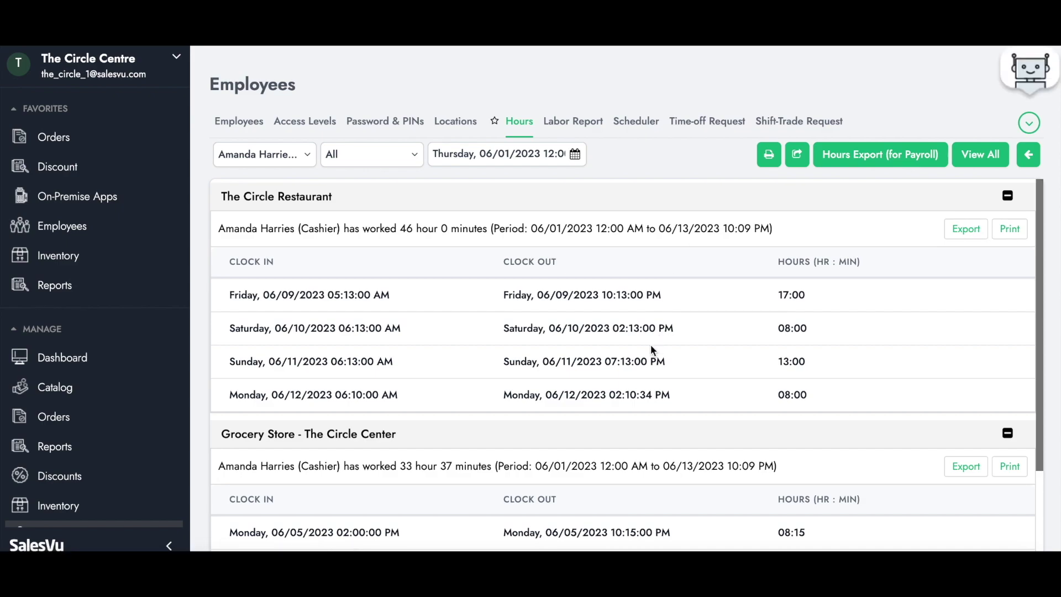
{"action": "scroll", "coordinate": [651, 346], "scroll_direction": "down", "scroll_amount": 2}
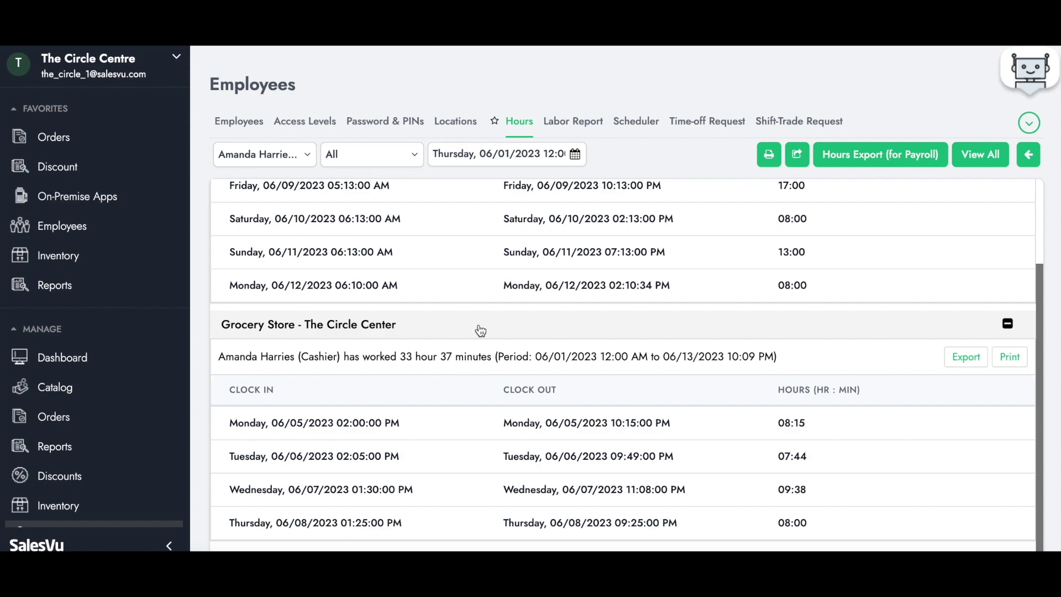
Step: Show the Labor Report for 06/08–06/15/2023 with each employee's hours, overtime, compensation and labour cost ratio
{"action": "left_click", "coordinate": [579, 122]}
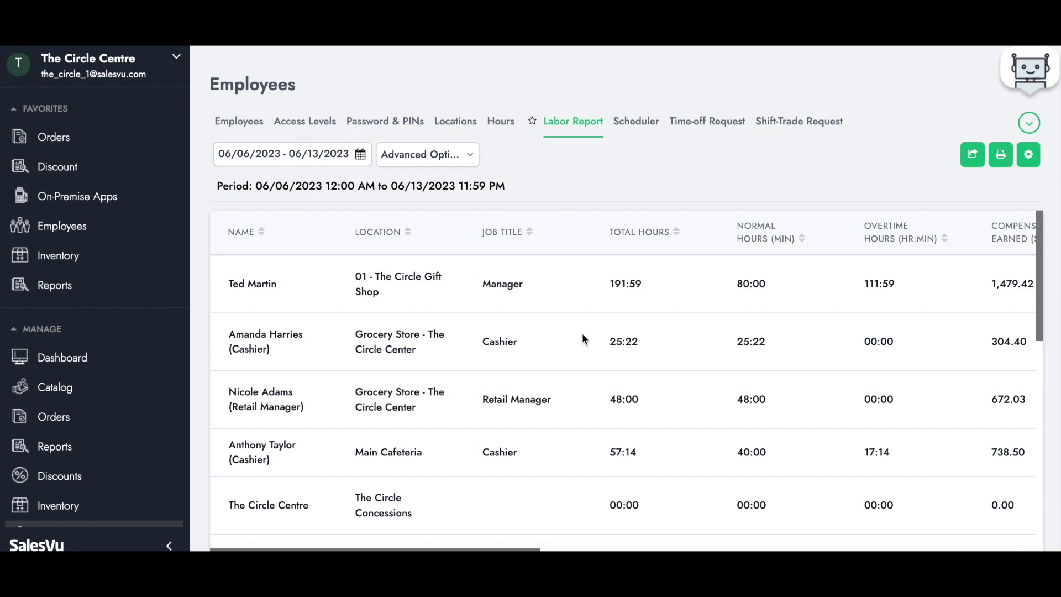
{"action": "scroll", "coordinate": [837, 313], "scroll_direction": "right", "scroll_amount": 5}
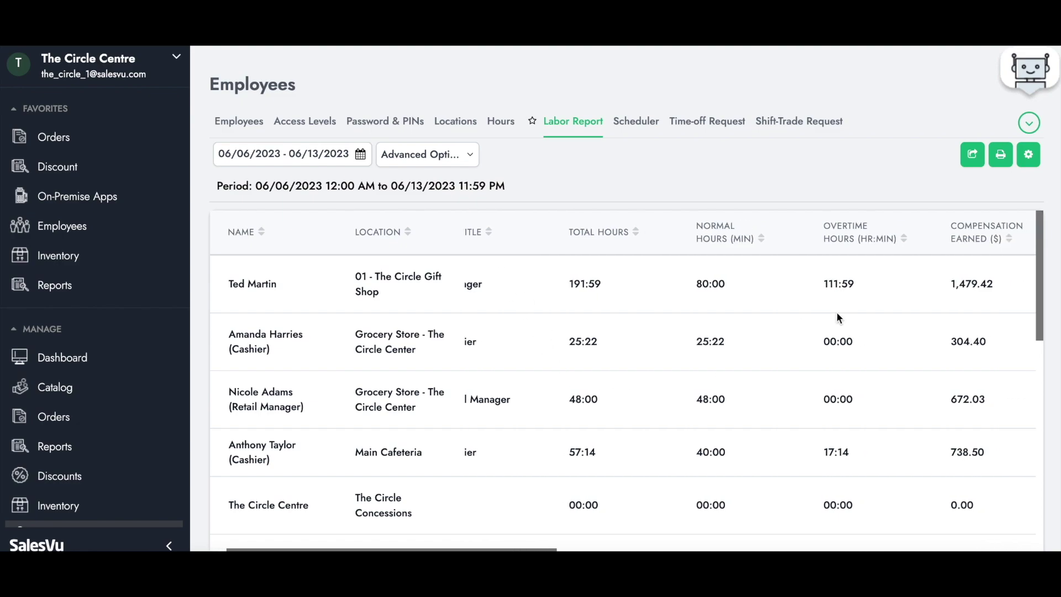
{"action": "scroll", "coordinate": [837, 313], "scroll_direction": "right", "scroll_amount": 9}
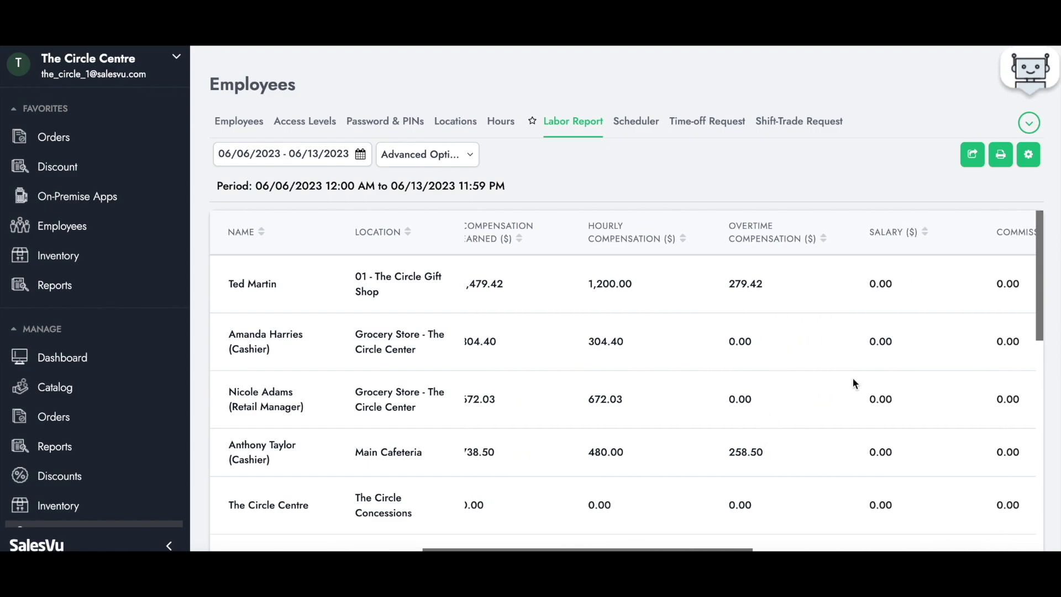
{"action": "scroll", "coordinate": [853, 382], "scroll_direction": "right", "scroll_amount": 5}
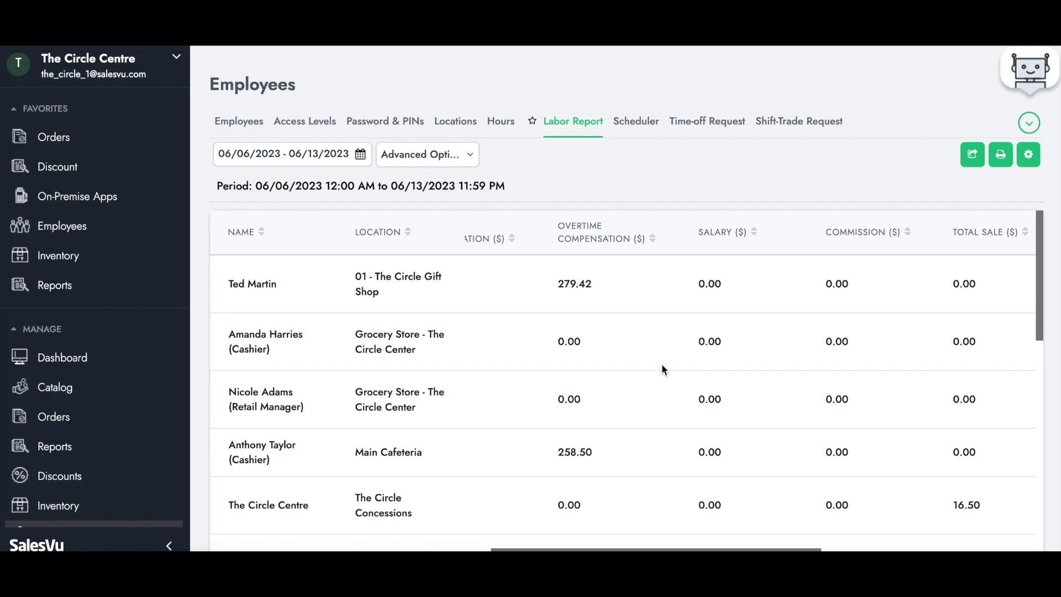
{"action": "scroll", "coordinate": [754, 390], "scroll_direction": "right", "scroll_amount": 15}
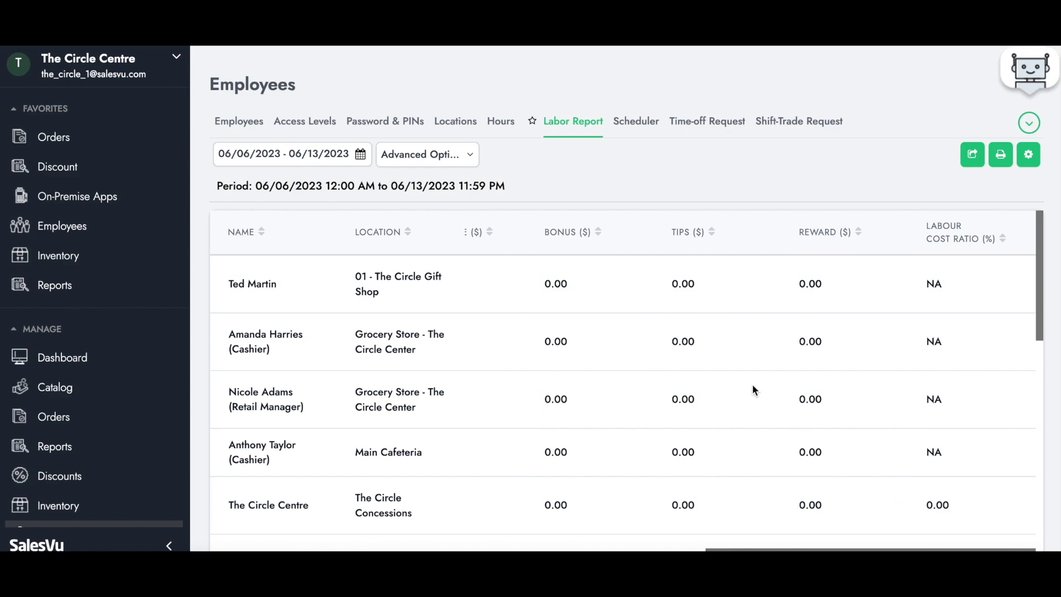
{"action": "scroll", "coordinate": [921, 418], "scroll_direction": "down", "scroll_amount": 4}
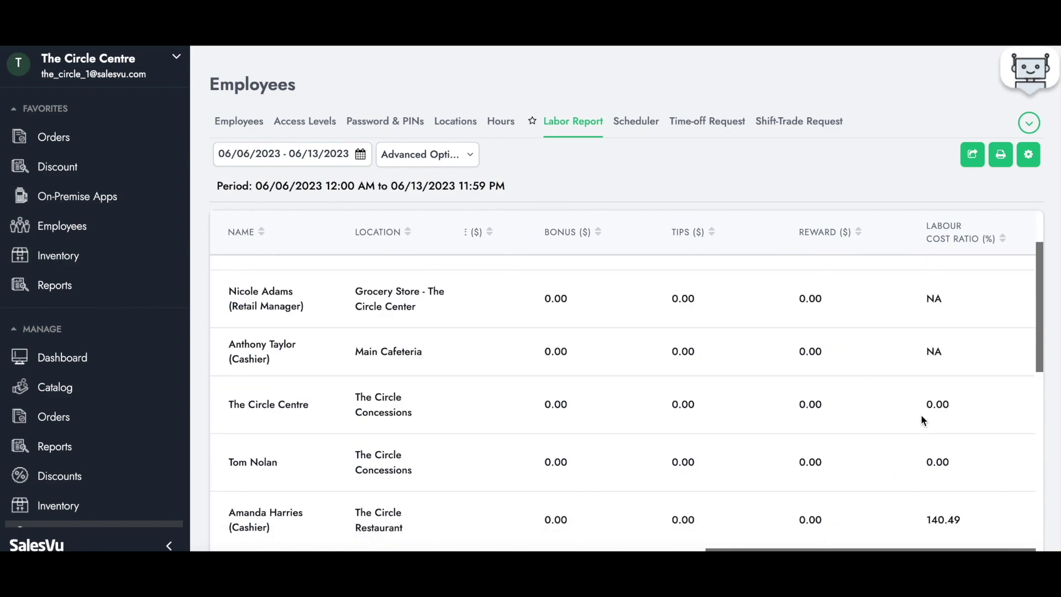
{"action": "scroll", "coordinate": [922, 420], "scroll_direction": "down", "scroll_amount": 4}
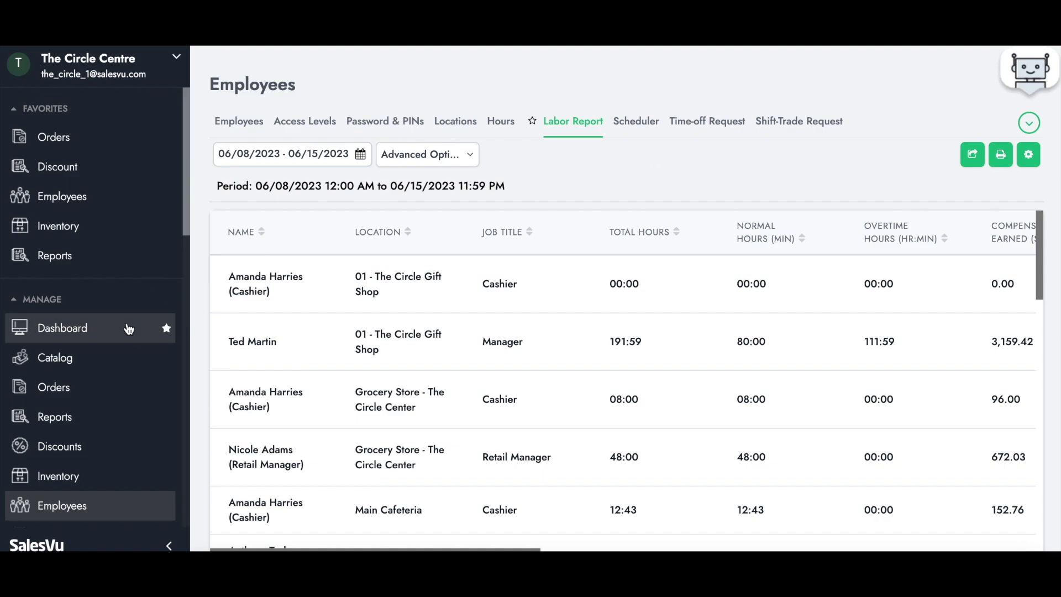
Step: Set the All-in-One Sales & Profitability Master Report to show Products, broken down by Stores
{"action": "left_click", "coordinate": [70, 415]}
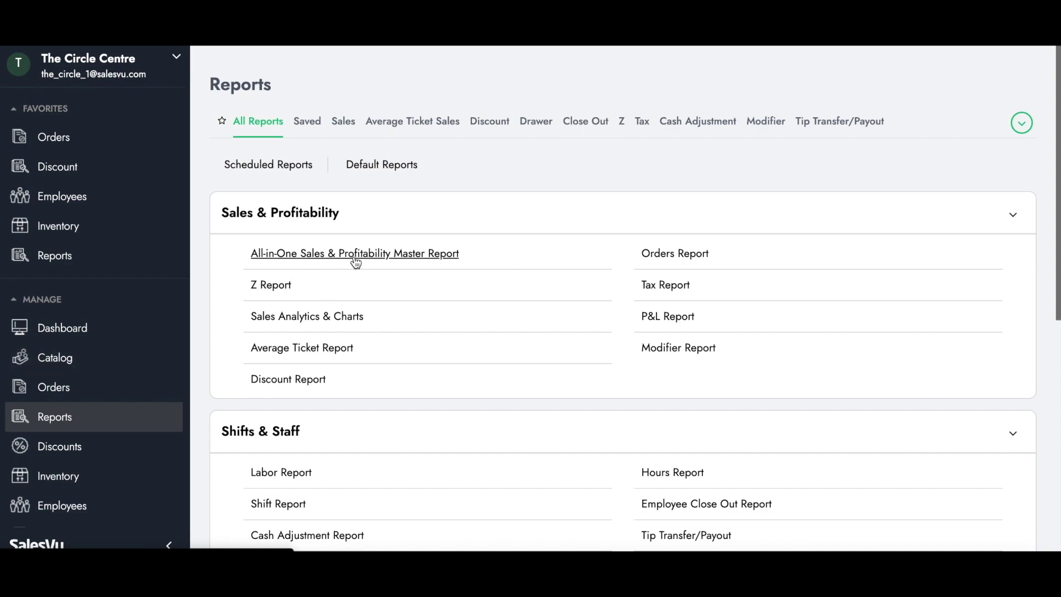
{"action": "left_click", "coordinate": [356, 255]}
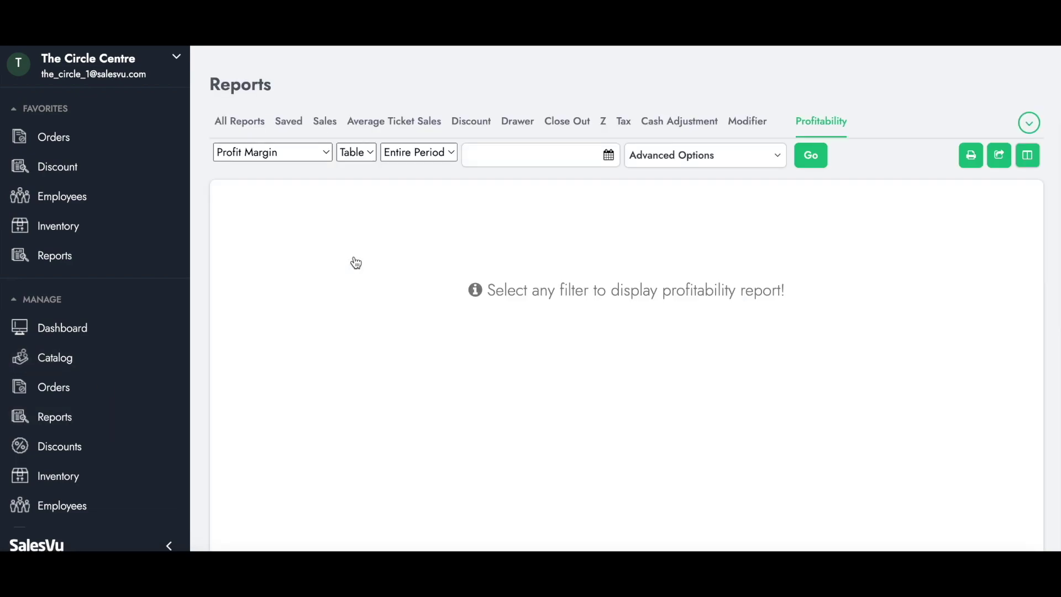
{"action": "left_click", "coordinate": [695, 163]}
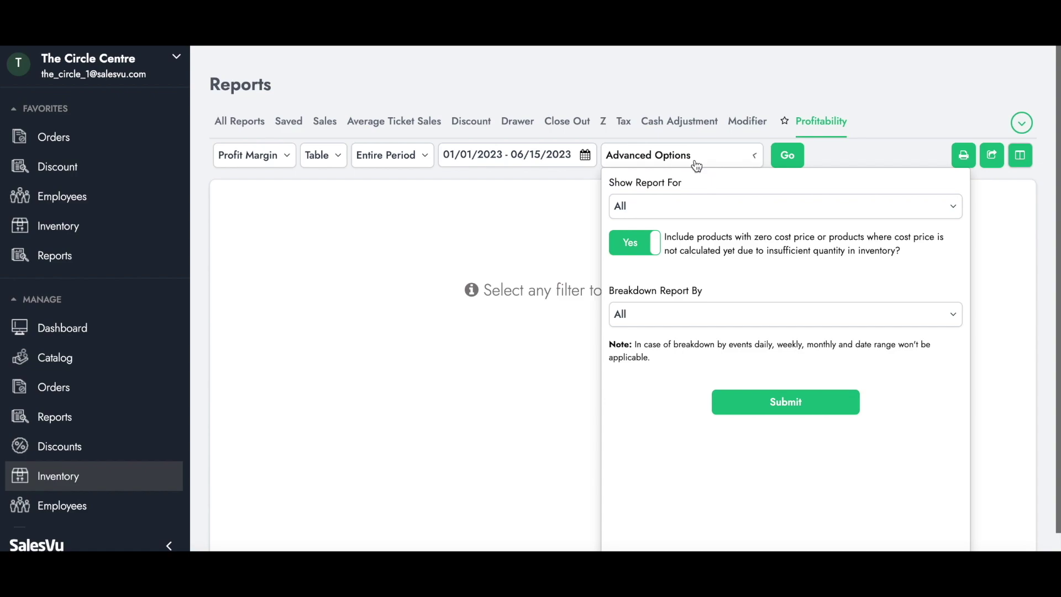
{"action": "left_click", "coordinate": [653, 209]}
{"action": "left_click", "coordinate": [653, 274]}
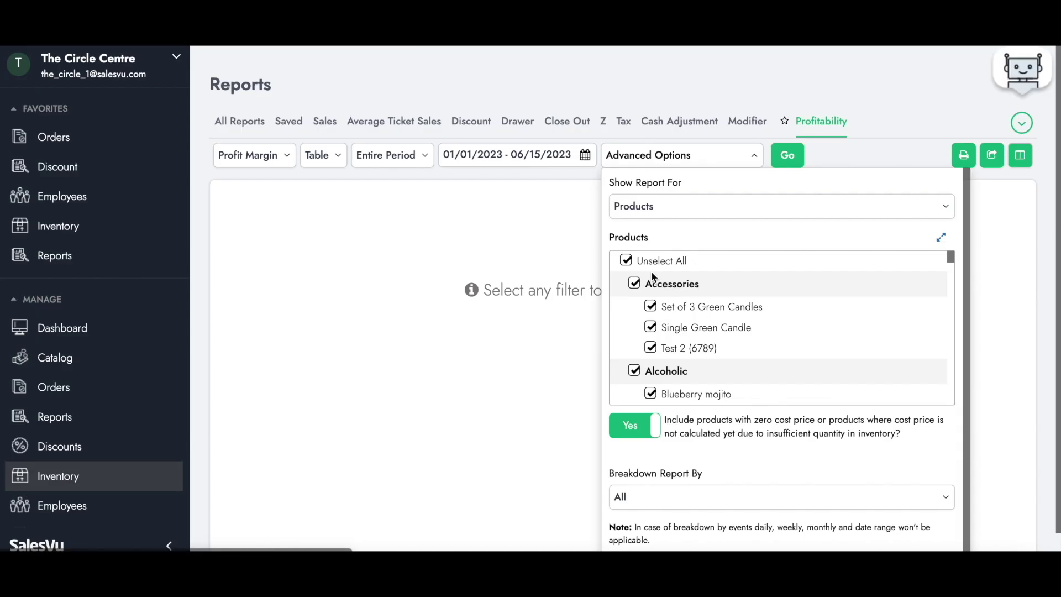
{"action": "scroll", "coordinate": [624, 417], "scroll_direction": "down", "scroll_amount": 1}
{"action": "left_click", "coordinate": [654, 490]}
{"action": "scroll", "coordinate": [658, 475], "scroll_direction": "down", "scroll_amount": 2}
{"action": "left_click", "coordinate": [661, 529]}
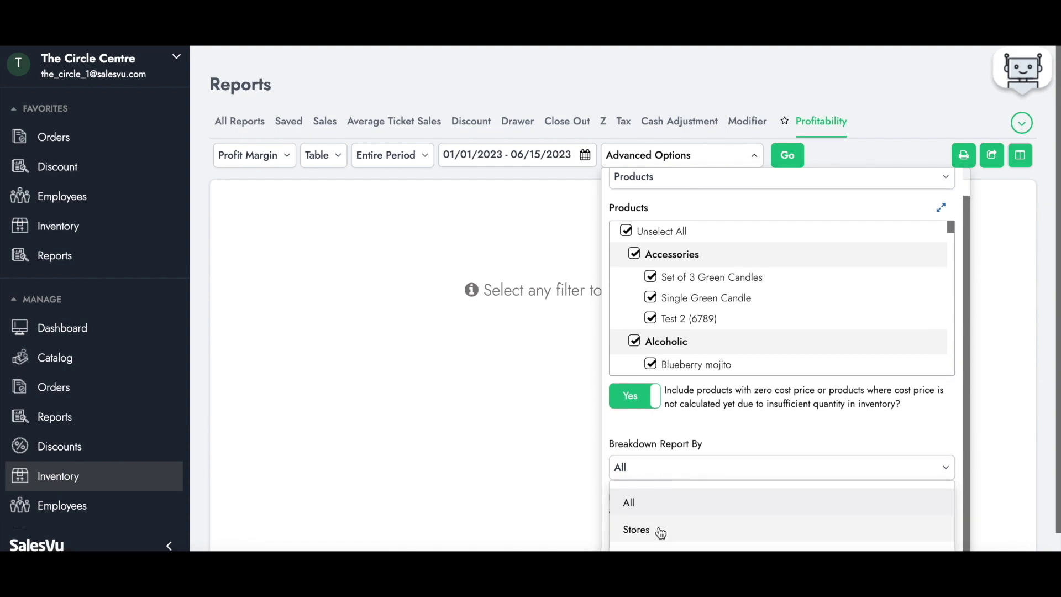
Step: Limit the store selection to only 01 - The Circle Gift Shop and submit
{"action": "scroll", "coordinate": [673, 466], "scroll_direction": "down", "scroll_amount": 5}
{"action": "left_click", "coordinate": [627, 392]}
{"action": "scroll", "coordinate": [625, 461], "scroll_direction": "down", "scroll_amount": 3}
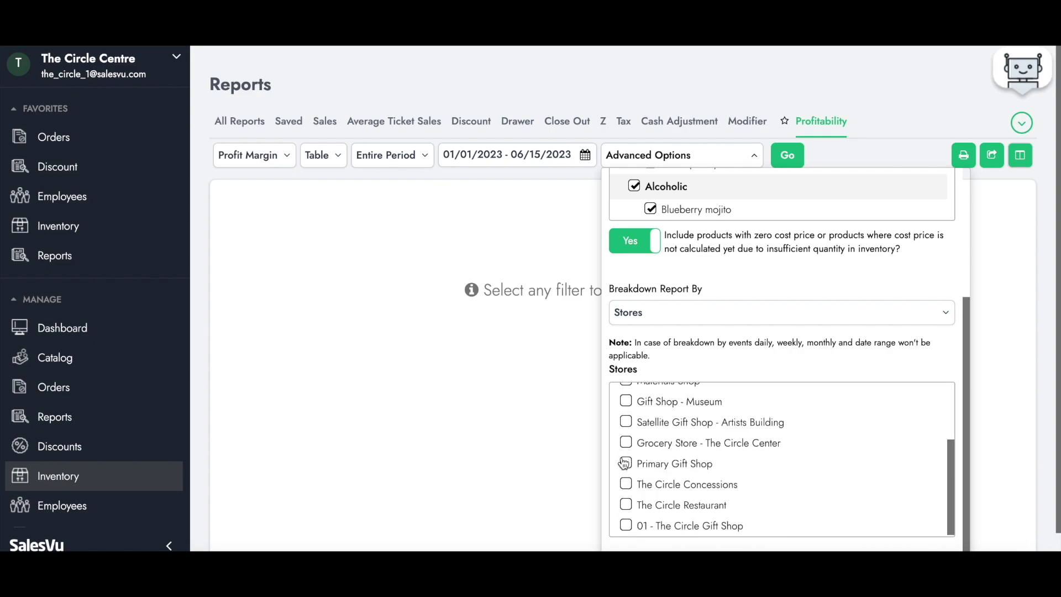
{"action": "left_click", "coordinate": [626, 525]}
{"action": "scroll", "coordinate": [724, 385], "scroll_direction": "down", "scroll_amount": 2}
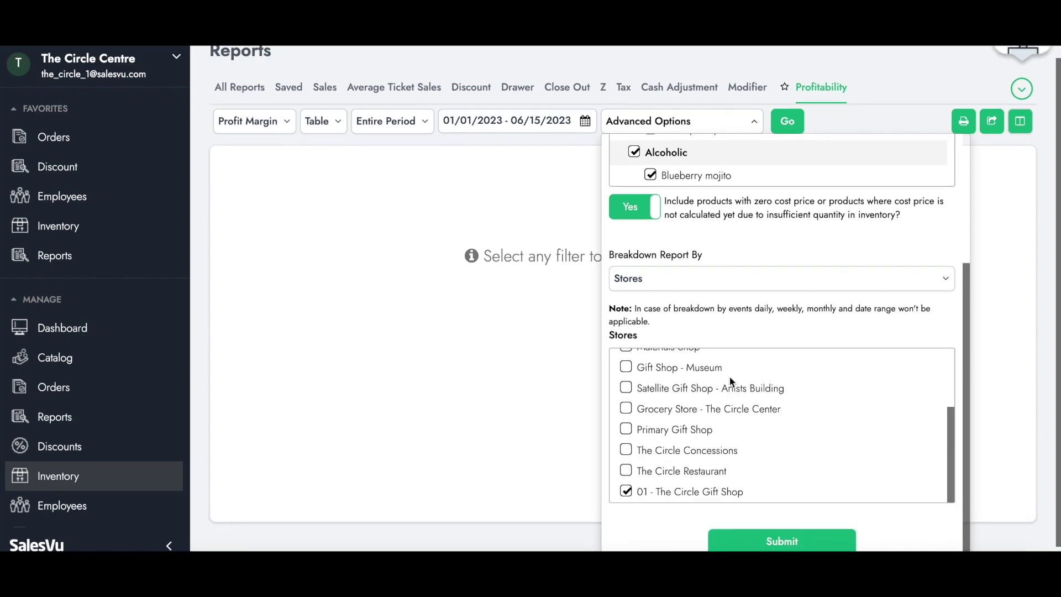
{"action": "left_click", "coordinate": [764, 543]}
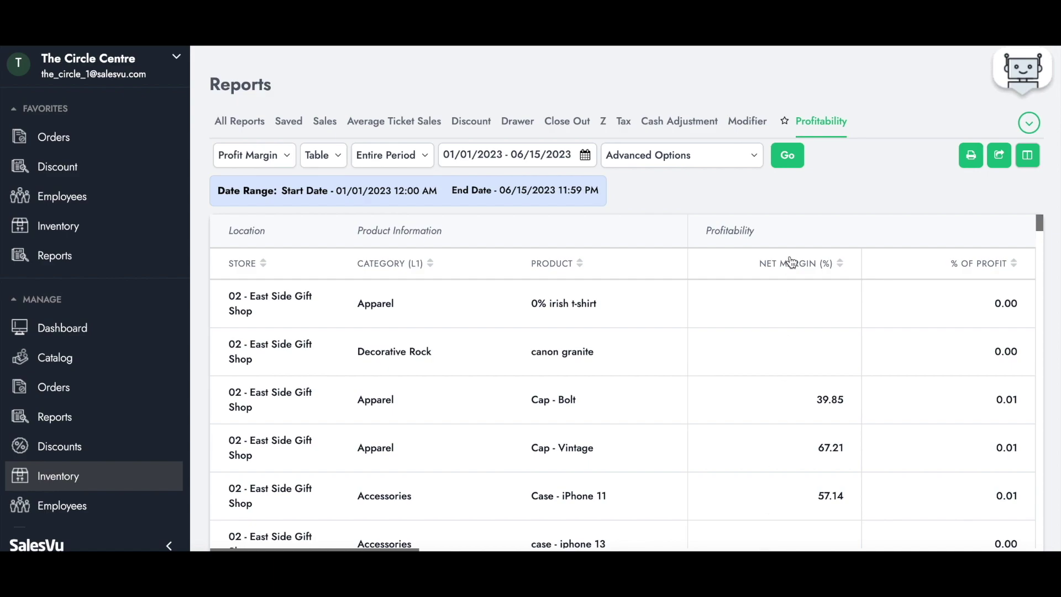
Step: Sort by % of Profit descending, Concrete Sand TON 79.63 on top, and review the cost columns
{"action": "left_click", "coordinate": [1015, 264]}
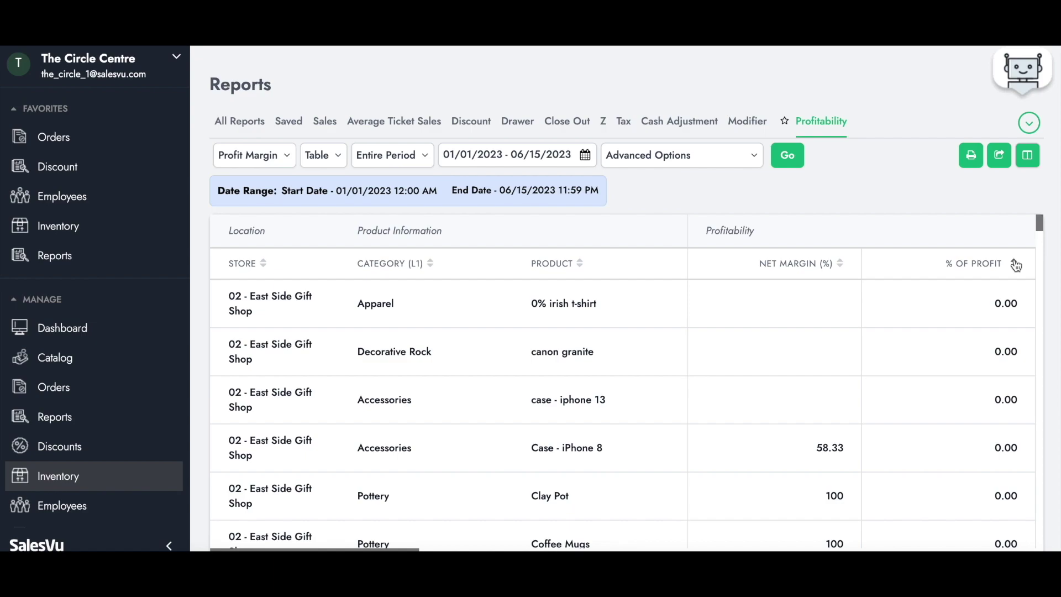
{"action": "left_click", "coordinate": [1015, 264]}
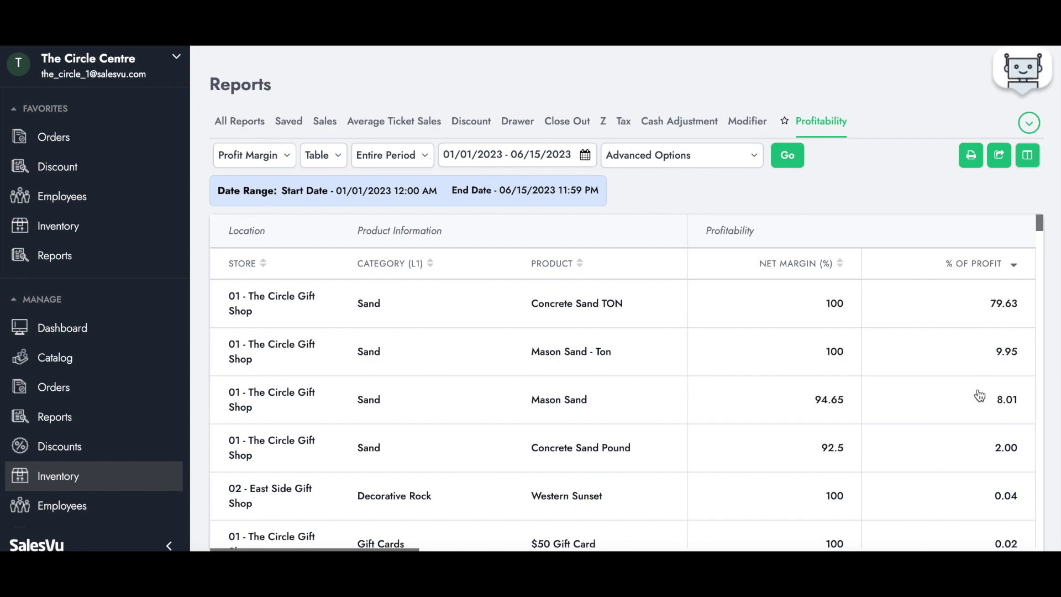
{"action": "scroll", "coordinate": [978, 389], "scroll_direction": "down", "scroll_amount": 3}
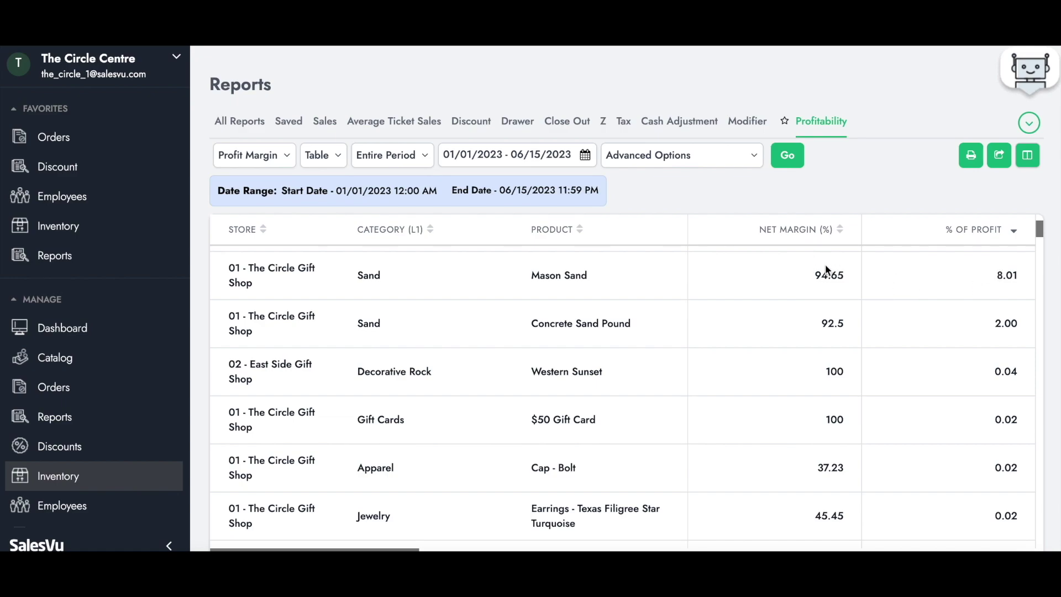
{"action": "scroll", "coordinate": [949, 283], "scroll_direction": "right", "scroll_amount": 3}
{"action": "scroll", "coordinate": [949, 288], "scroll_direction": "right", "scroll_amount": 3}
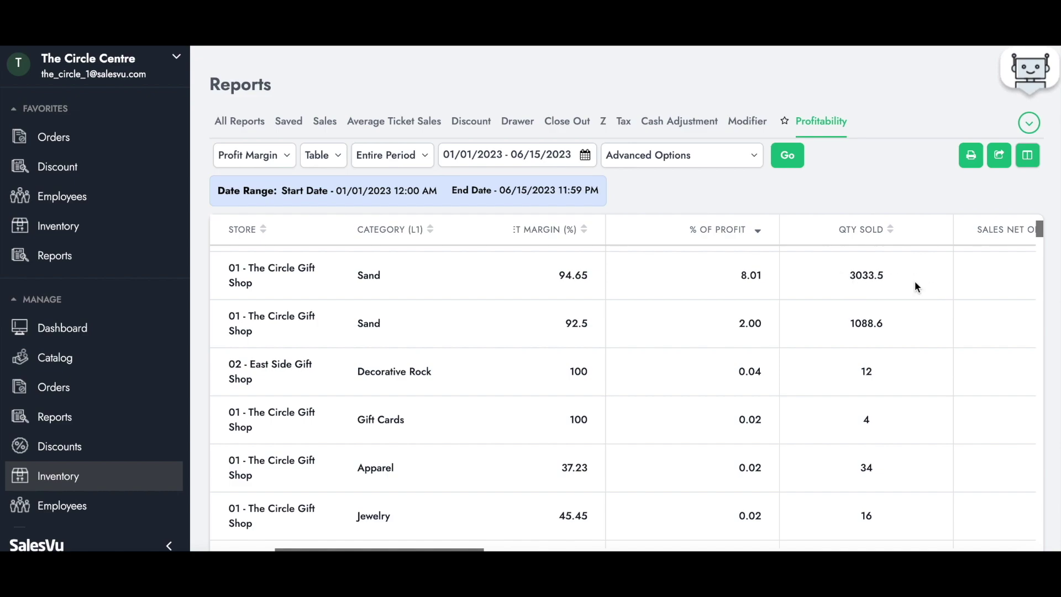
{"action": "scroll", "coordinate": [914, 281], "scroll_direction": "right", "scroll_amount": 3}
{"action": "scroll", "coordinate": [915, 282], "scroll_direction": "right", "scroll_amount": 5}
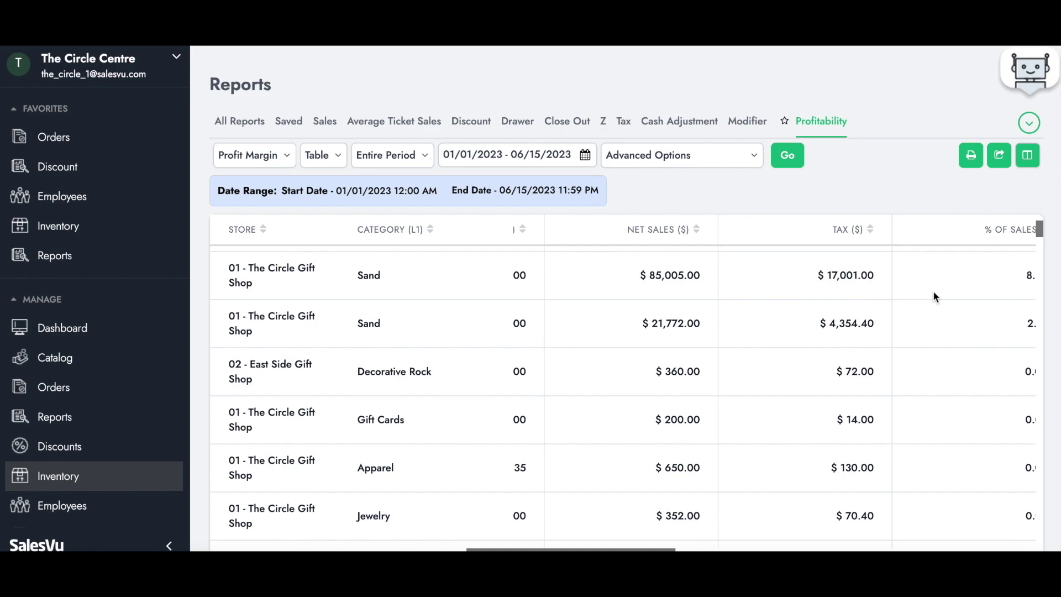
{"action": "scroll", "coordinate": [933, 293], "scroll_direction": "right", "scroll_amount": 3}
{"action": "scroll", "coordinate": [617, 284], "scroll_direction": "right", "scroll_amount": 5}
{"action": "scroll", "coordinate": [612, 282], "scroll_direction": "left", "scroll_amount": 3}
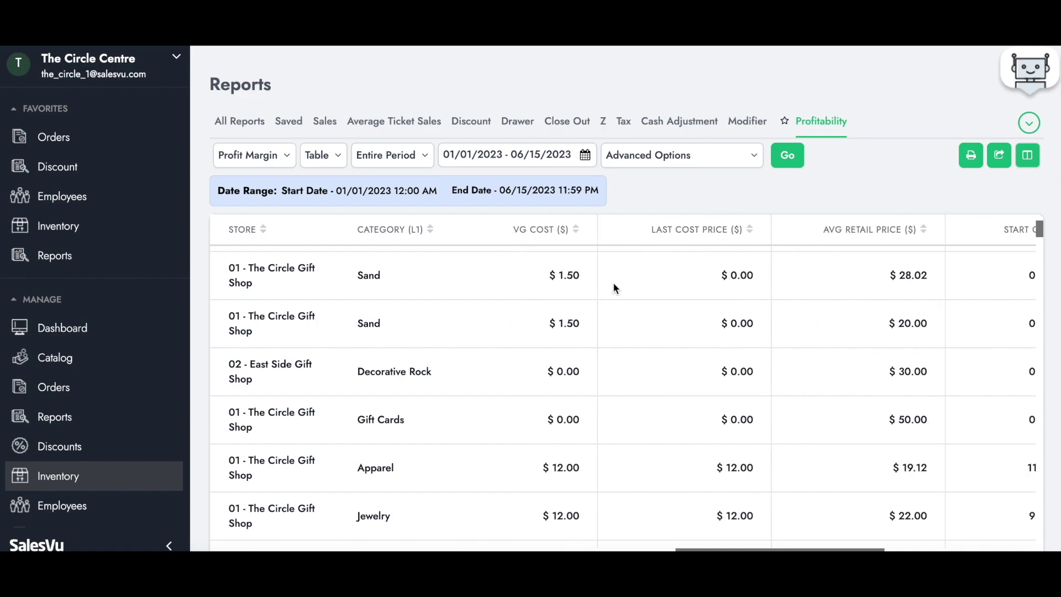
{"action": "scroll", "coordinate": [612, 281], "scroll_direction": "right", "scroll_amount": 3}
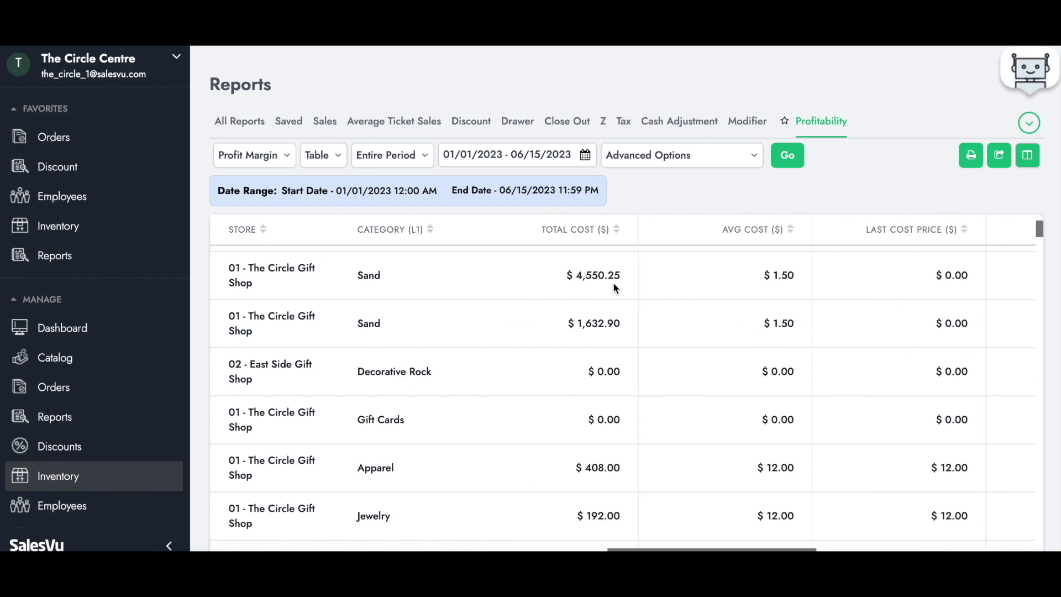
{"action": "scroll", "coordinate": [787, 286], "scroll_direction": "right", "scroll_amount": 3}
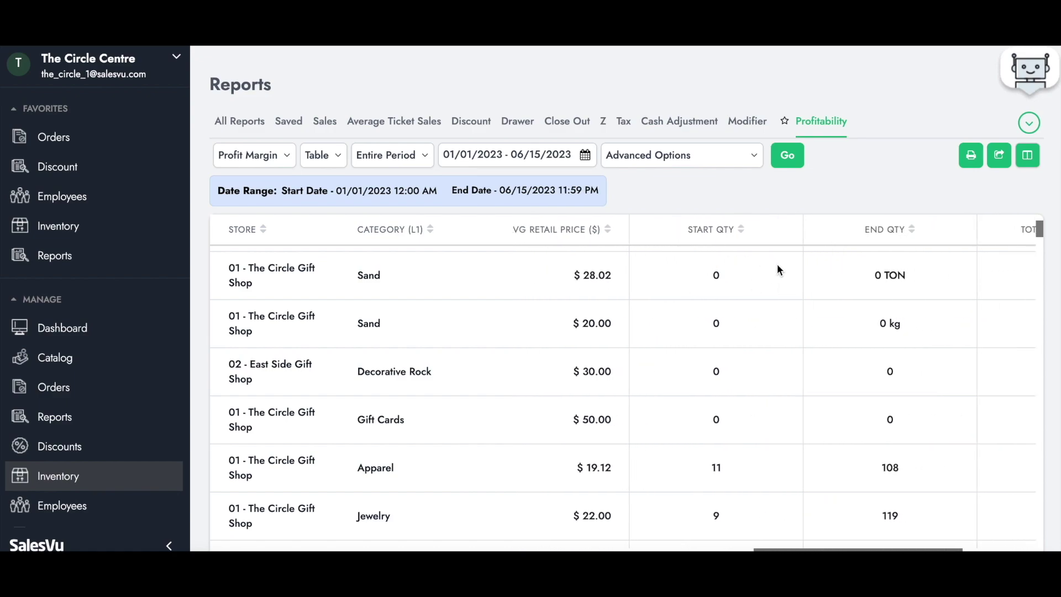
{"action": "scroll", "coordinate": [904, 276], "scroll_direction": "right", "scroll_amount": 5}
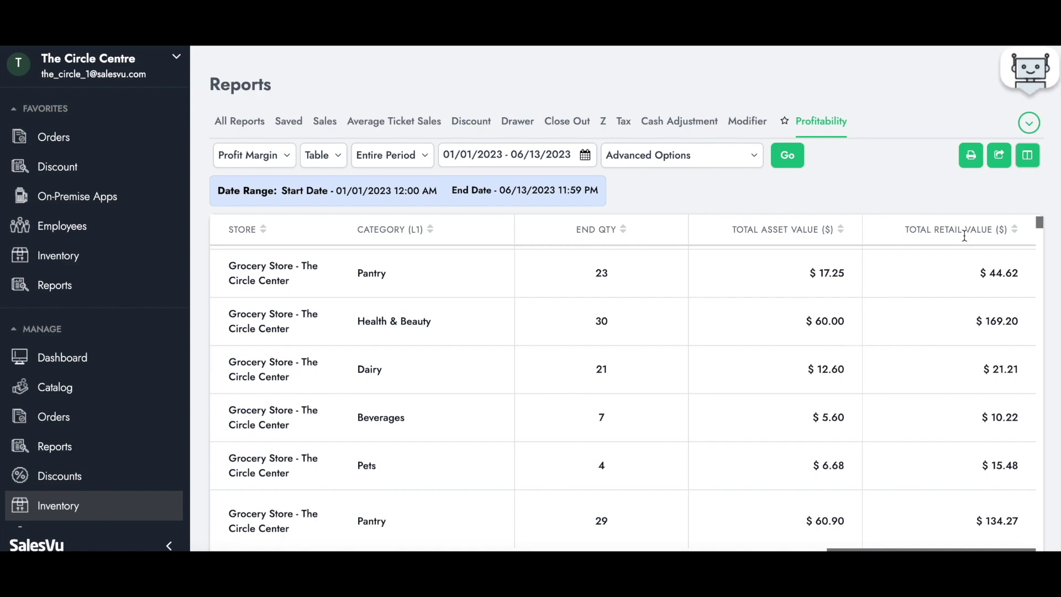
{"action": "left_click", "coordinate": [1029, 165]}
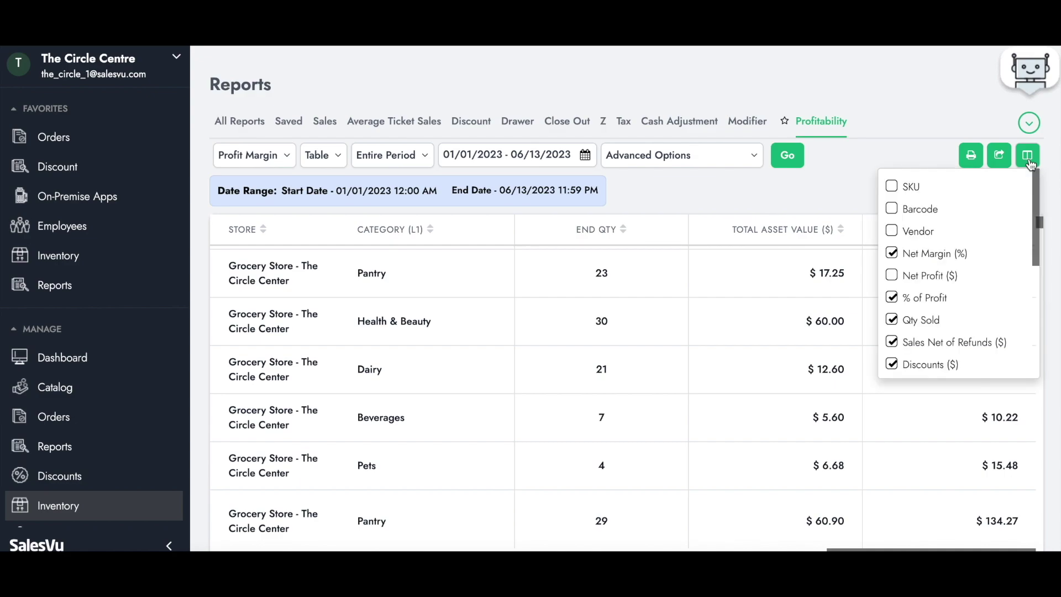
{"action": "left_click", "coordinate": [946, 155]}
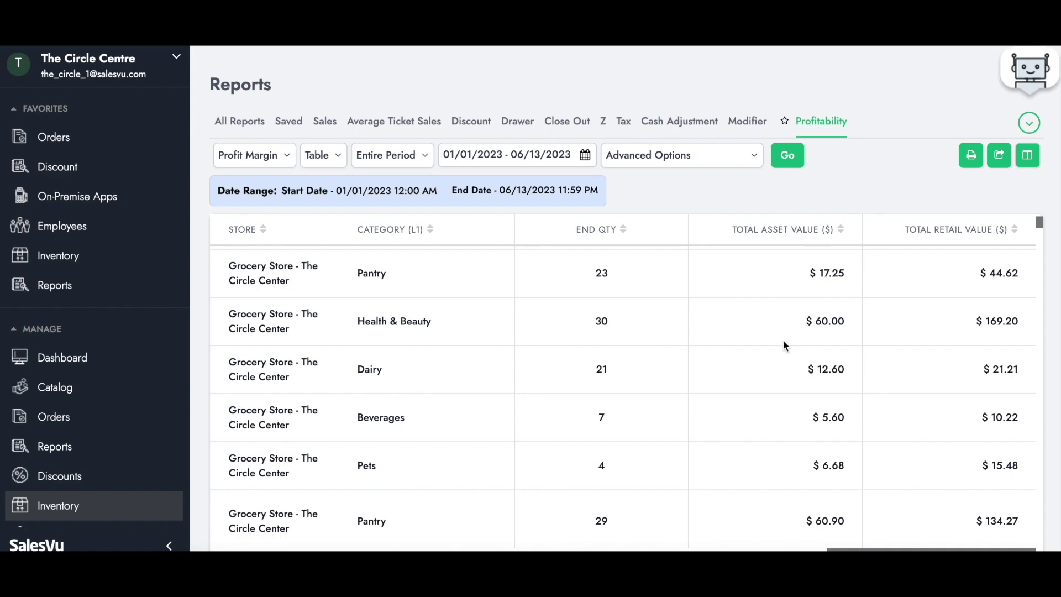
Step: Switch the report to Total Cost of Inventory and report on individual products
{"action": "left_click", "coordinate": [275, 162]}
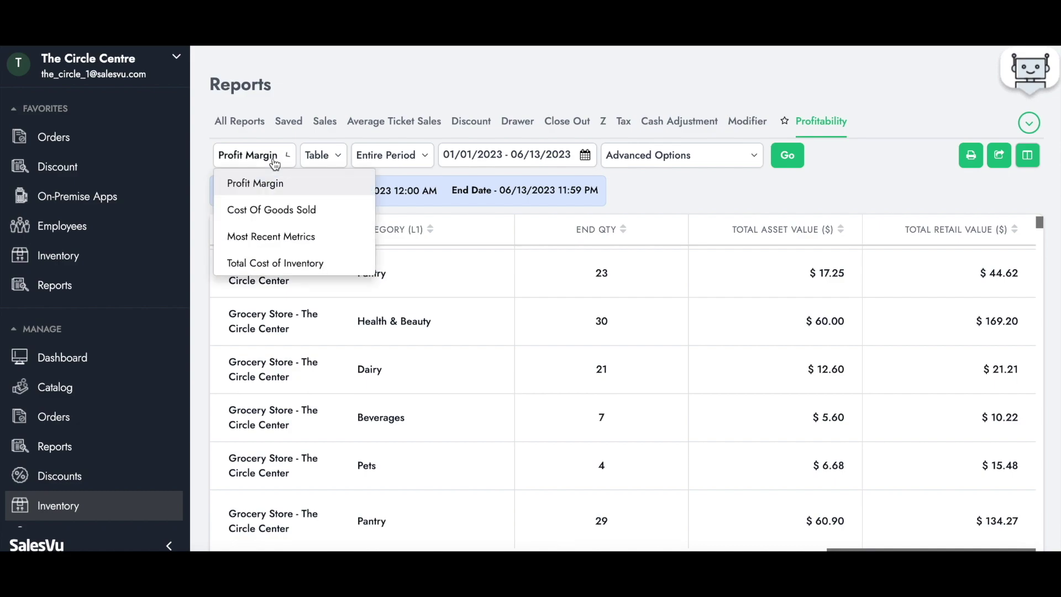
{"action": "left_click", "coordinate": [287, 269]}
{"action": "left_click", "coordinate": [724, 158]}
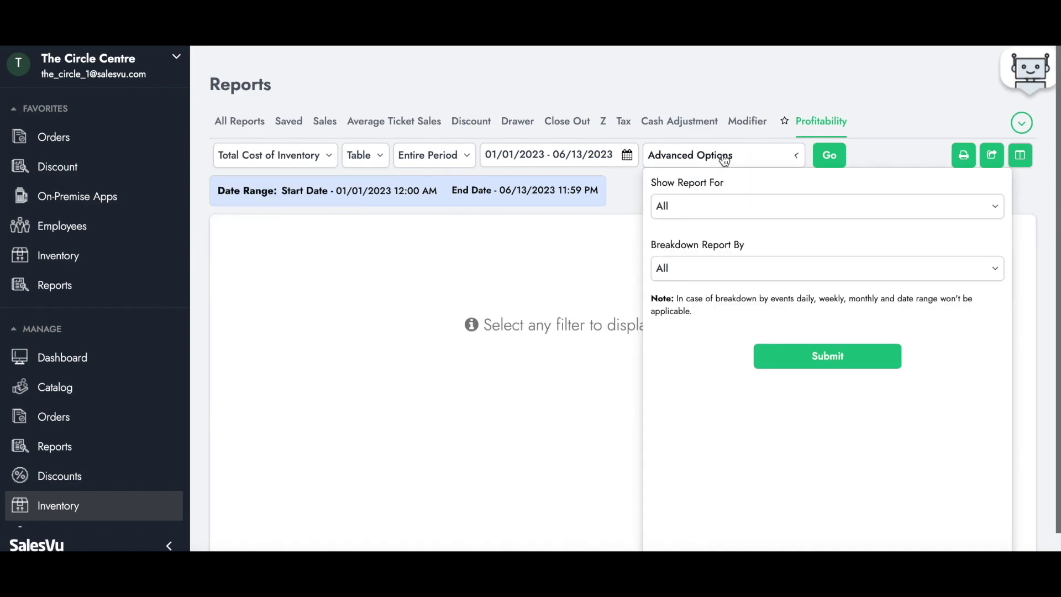
{"action": "left_click", "coordinate": [701, 205]}
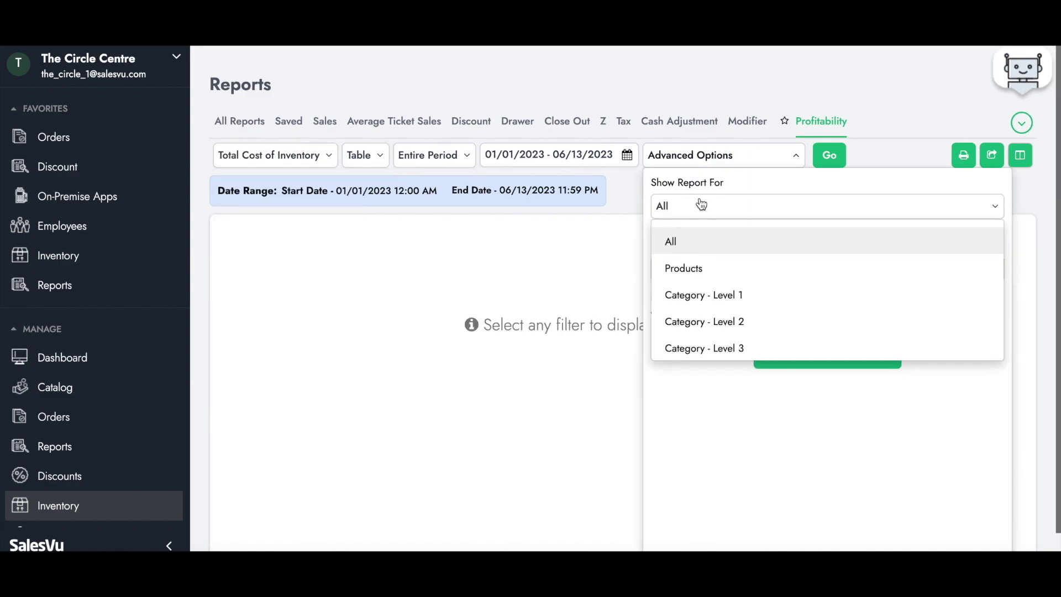
{"action": "left_click", "coordinate": [690, 270]}
Step: Break the report down by store, limited to Grocery Store - The Circle Center, and submit
{"action": "scroll", "coordinate": [687, 404], "scroll_direction": "down", "scroll_amount": 1}
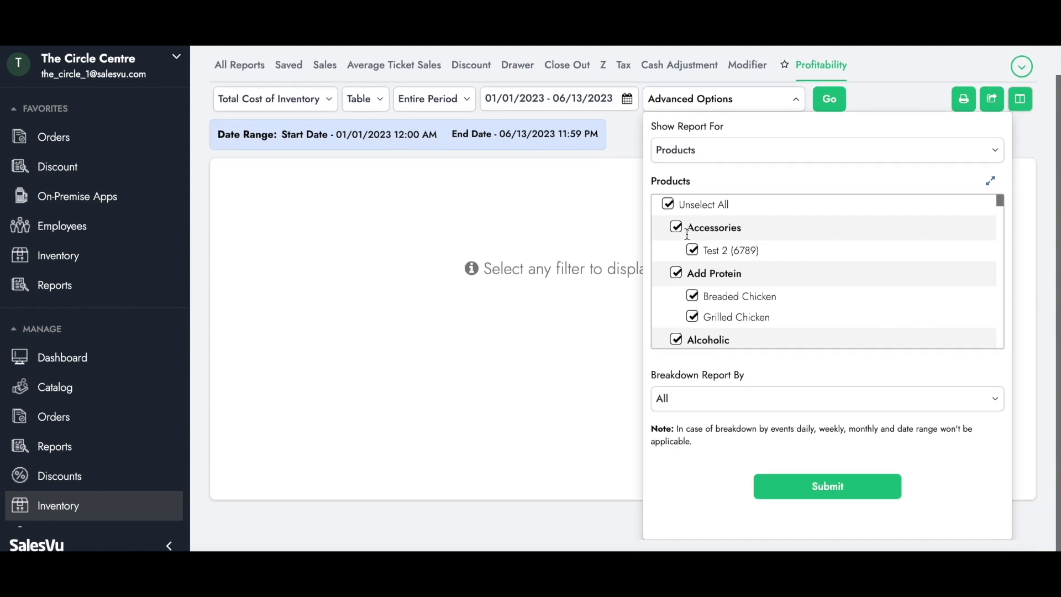
{"action": "left_click", "coordinate": [690, 422]}
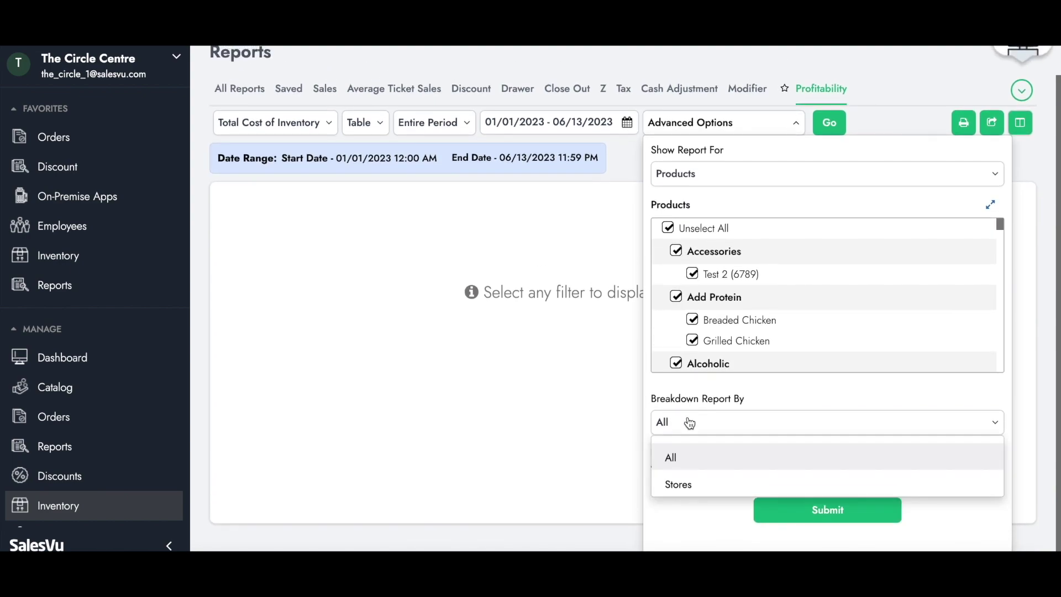
{"action": "left_click", "coordinate": [694, 485]}
{"action": "scroll", "coordinate": [741, 386], "scroll_direction": "down", "scroll_amount": 3}
{"action": "scroll", "coordinate": [687, 392], "scroll_direction": "up", "scroll_amount": 3}
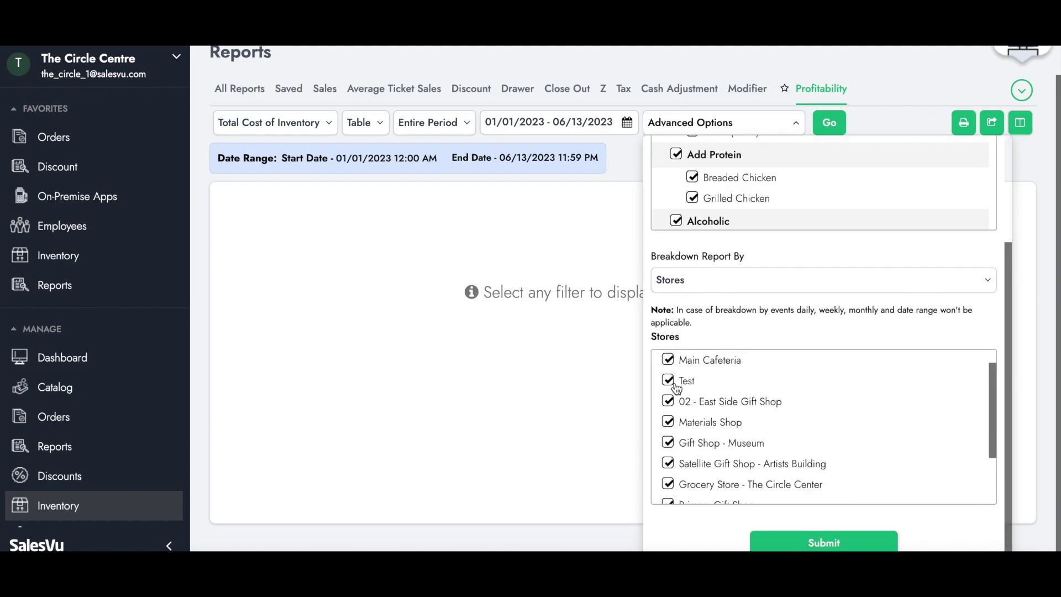
{"action": "left_click", "coordinate": [685, 361]}
{"action": "scroll", "coordinate": [688, 412], "scroll_direction": "down", "scroll_amount": 3}
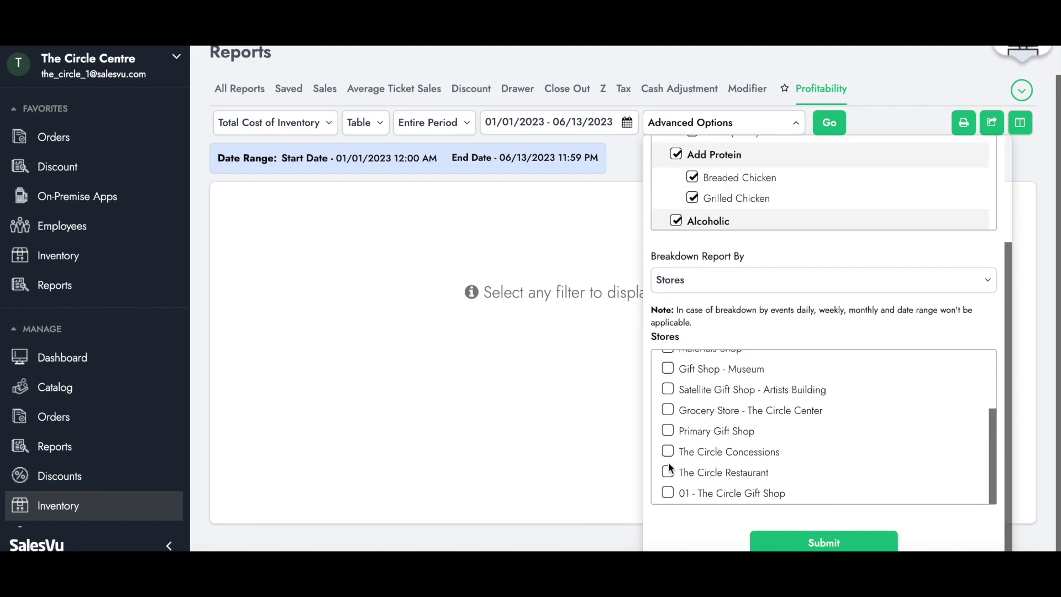
{"action": "left_click", "coordinate": [668, 411]}
{"action": "left_click", "coordinate": [783, 536]}
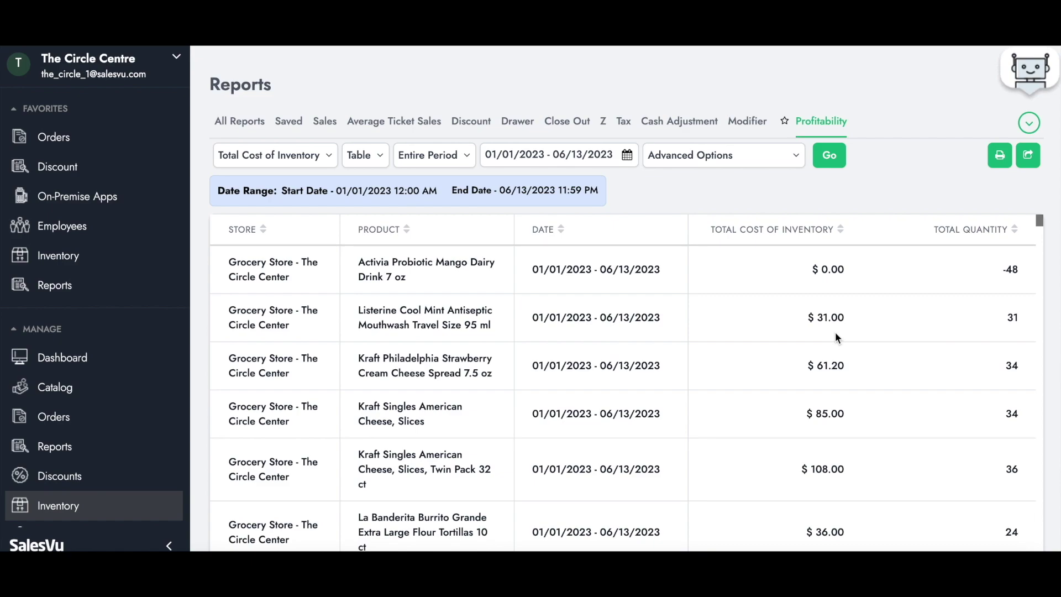
Step: Scroll through the Total Cost of Inventory table to review per-product costs
{"action": "scroll", "coordinate": [836, 337], "scroll_direction": "down", "scroll_amount": 1}
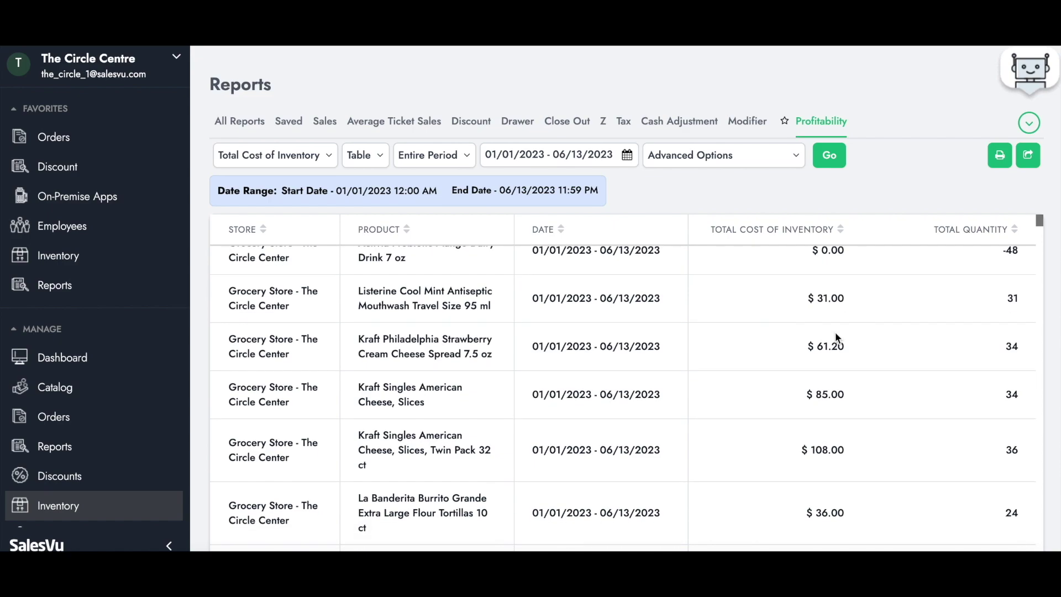
{"action": "scroll", "coordinate": [835, 338], "scroll_direction": "up", "scroll_amount": 1}
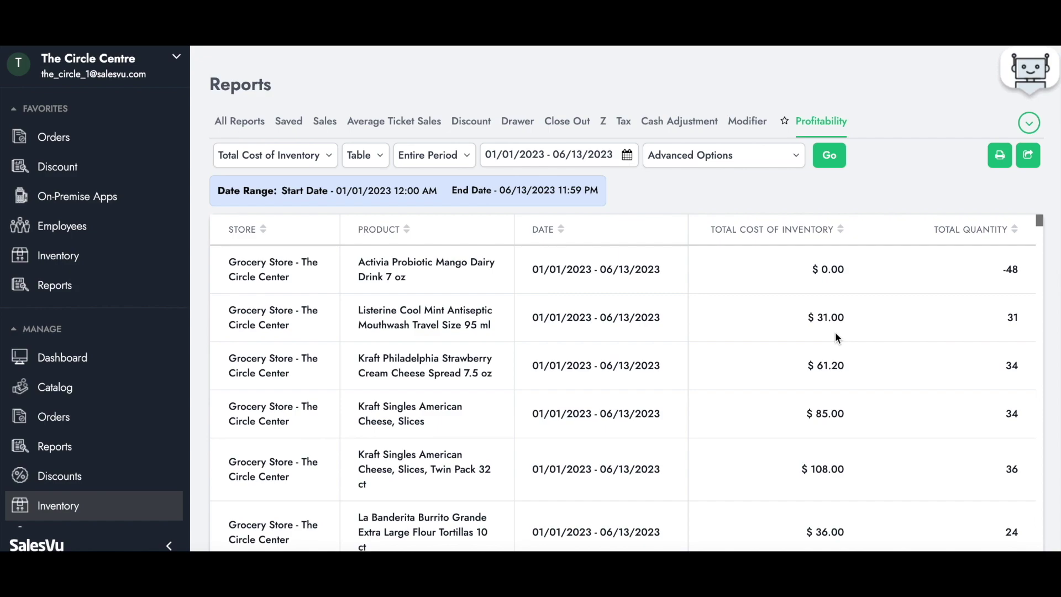
{"action": "scroll", "coordinate": [965, 345], "scroll_direction": "down", "scroll_amount": 1}
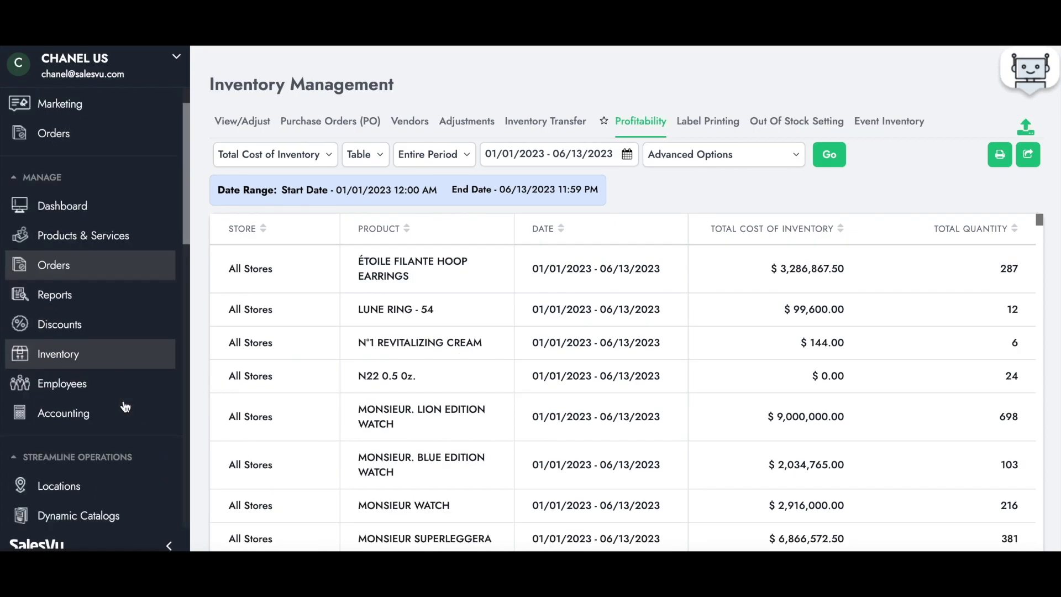
{"action": "scroll", "coordinate": [124, 405], "scroll_direction": "down", "scroll_amount": 8}
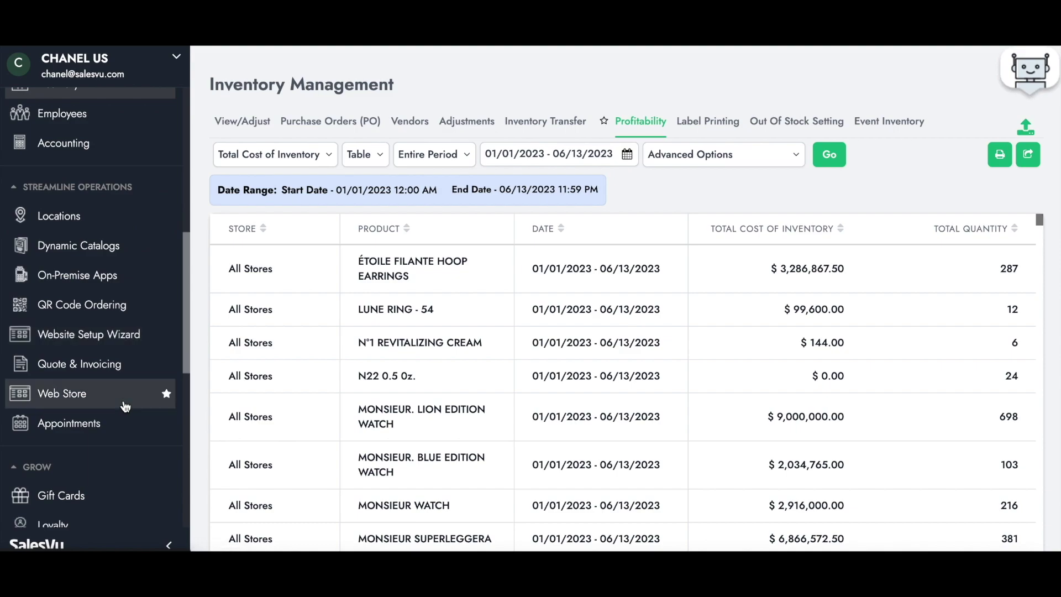
Step: Scroll down the sidebar to reach the Marketing section
{"action": "scroll", "coordinate": [125, 406], "scroll_direction": "down", "scroll_amount": 2}
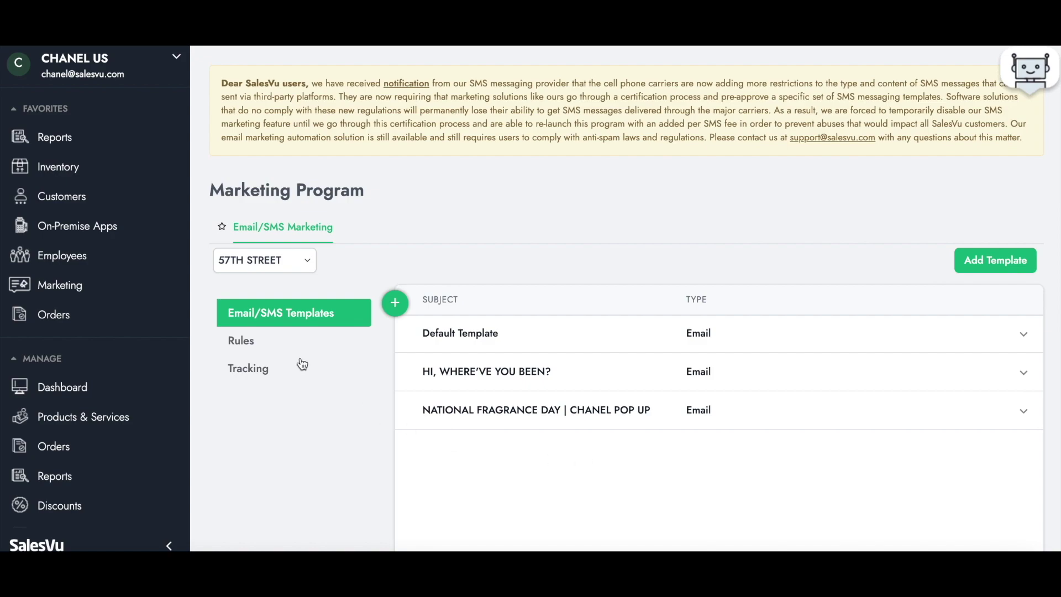
Step: Switch to the EVENTS location and open the FROM US, TO YOU template for editing
{"action": "left_click", "coordinate": [305, 262]}
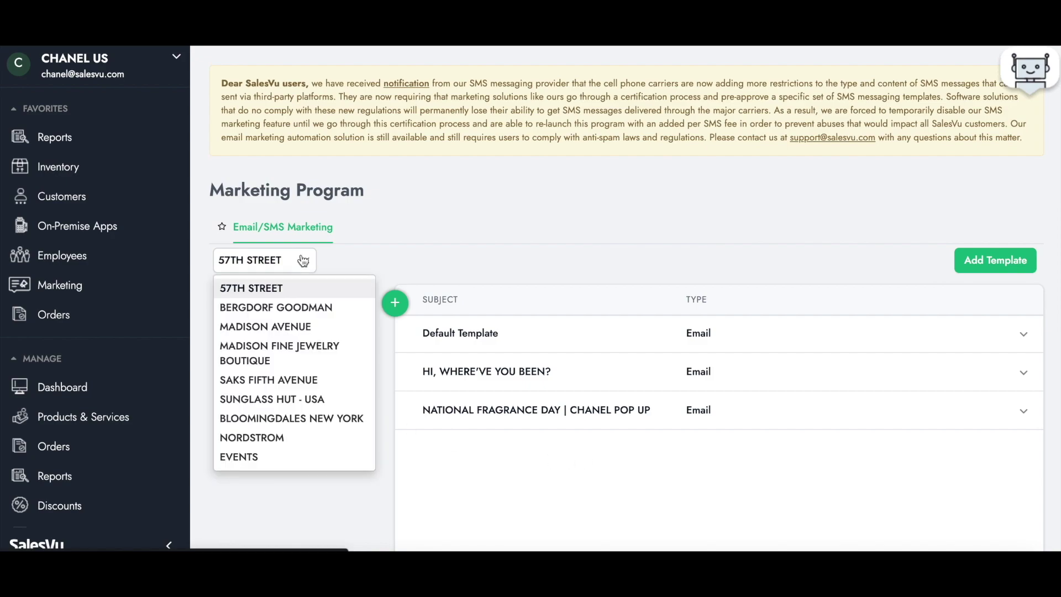
{"action": "left_click", "coordinate": [278, 455]}
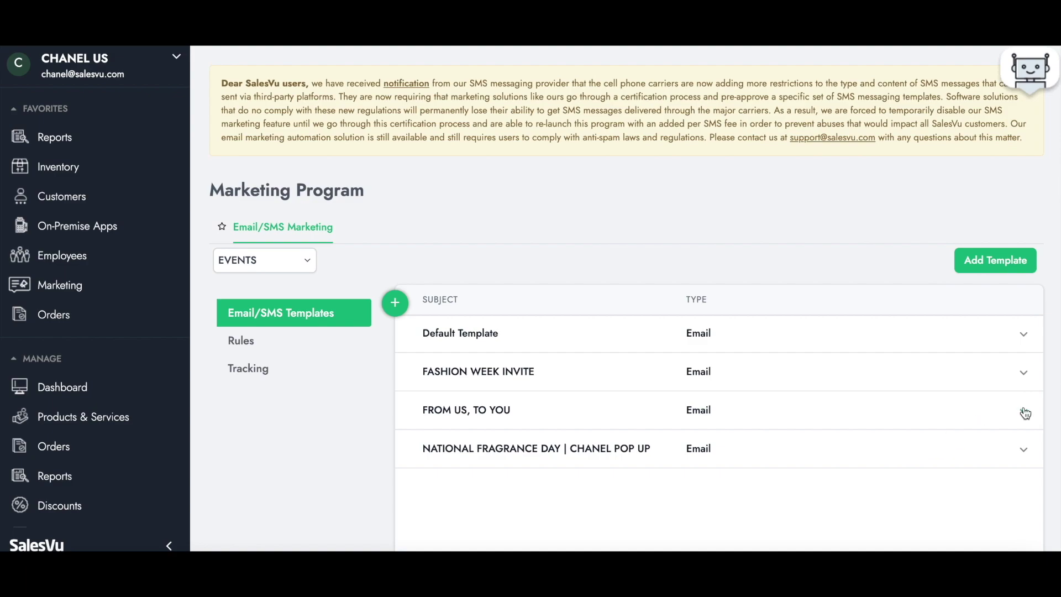
{"action": "left_click", "coordinate": [1000, 429]}
{"action": "left_click", "coordinate": [974, 433]}
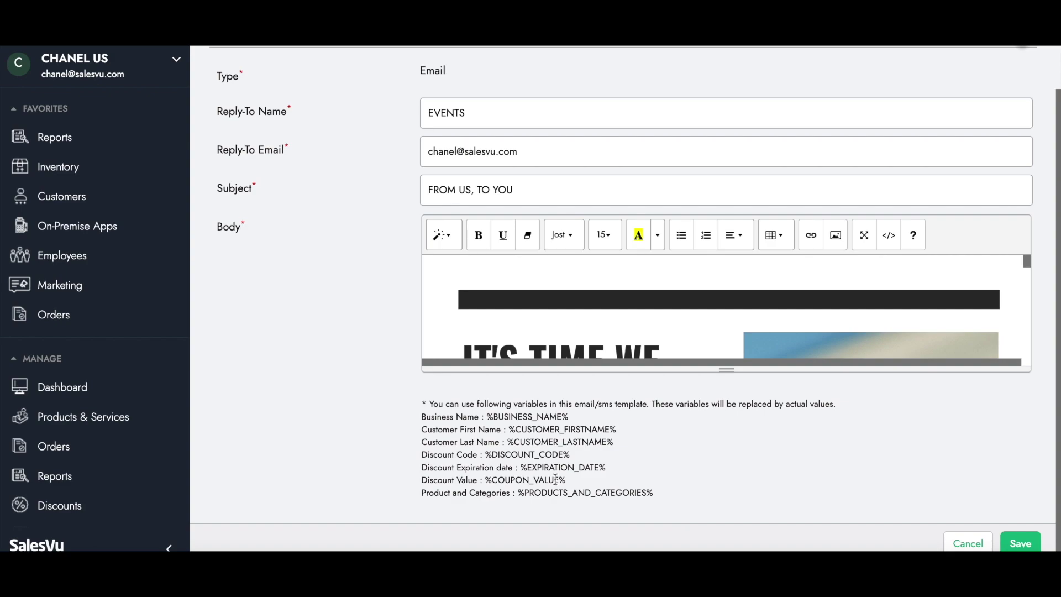
Step: Scroll through the template body, then cancel without saving
{"action": "scroll", "coordinate": [590, 262], "scroll_direction": "down", "scroll_amount": 5}
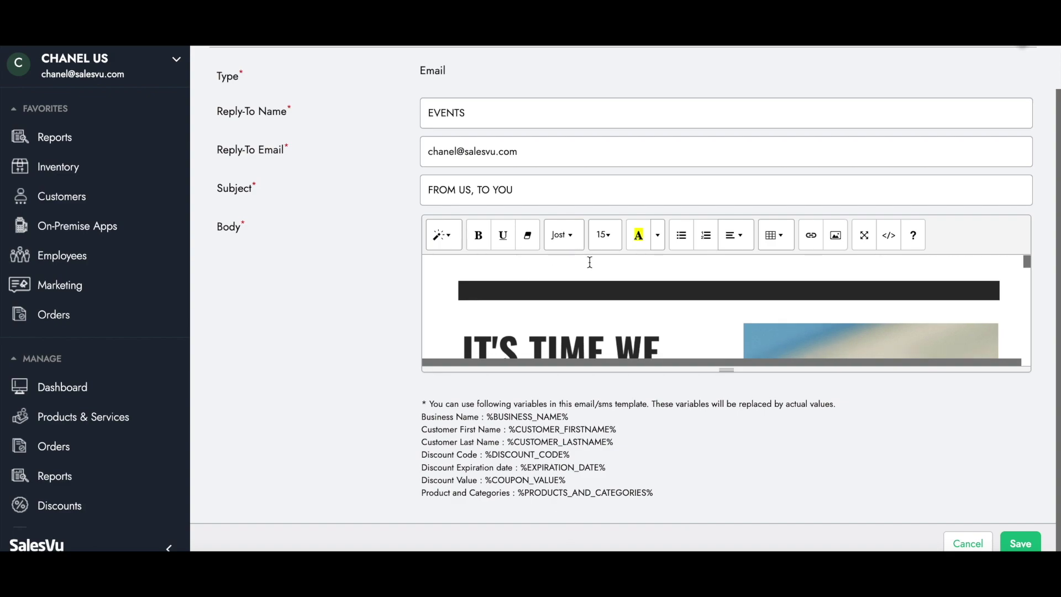
{"action": "scroll", "coordinate": [611, 308], "scroll_direction": "down", "scroll_amount": 6}
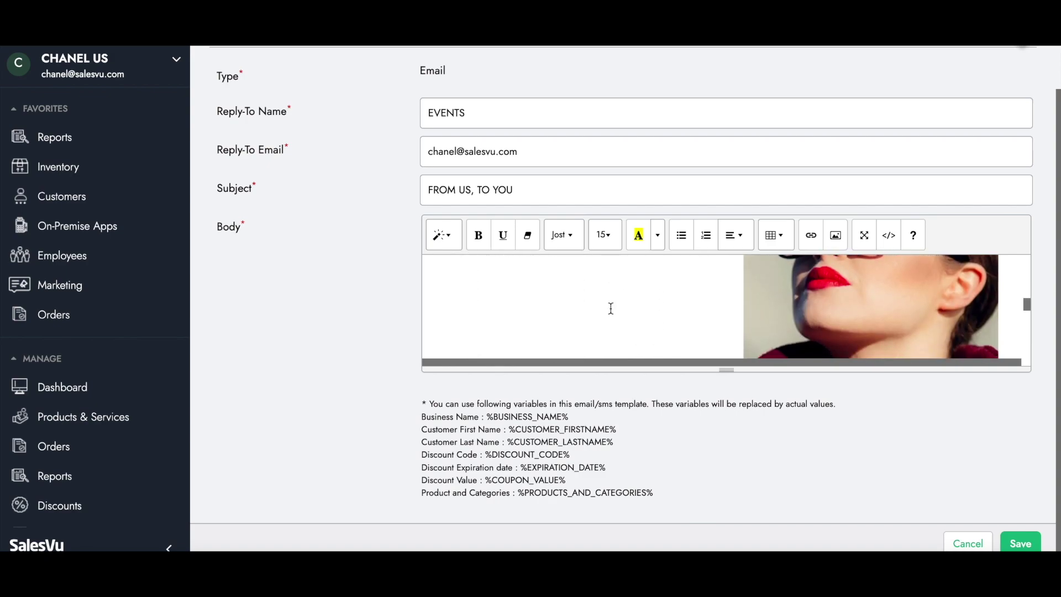
{"action": "scroll", "coordinate": [611, 308], "scroll_direction": "down", "scroll_amount": 2}
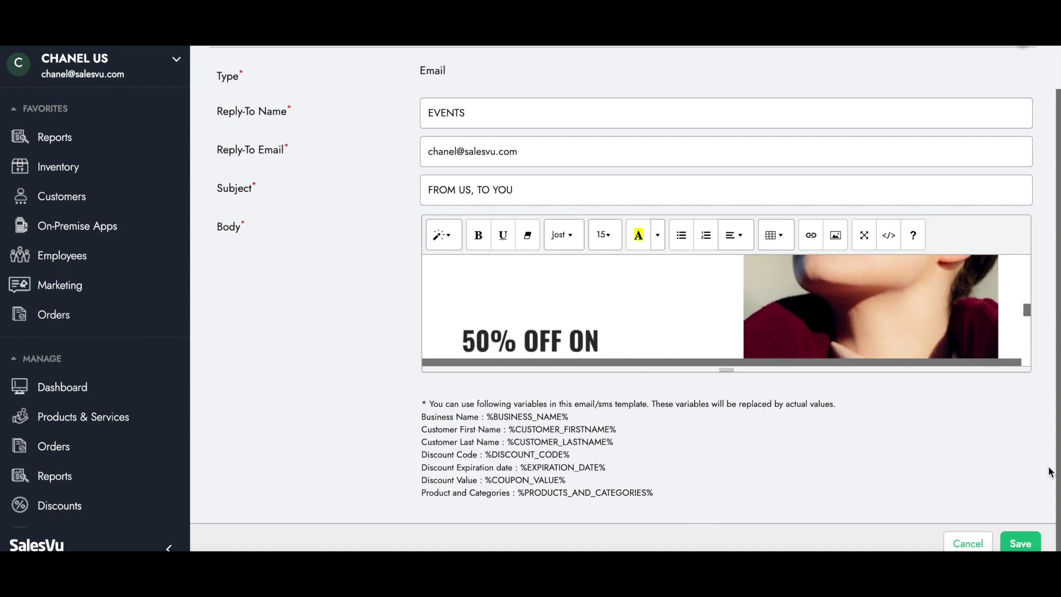
{"action": "left_click", "coordinate": [974, 538]}
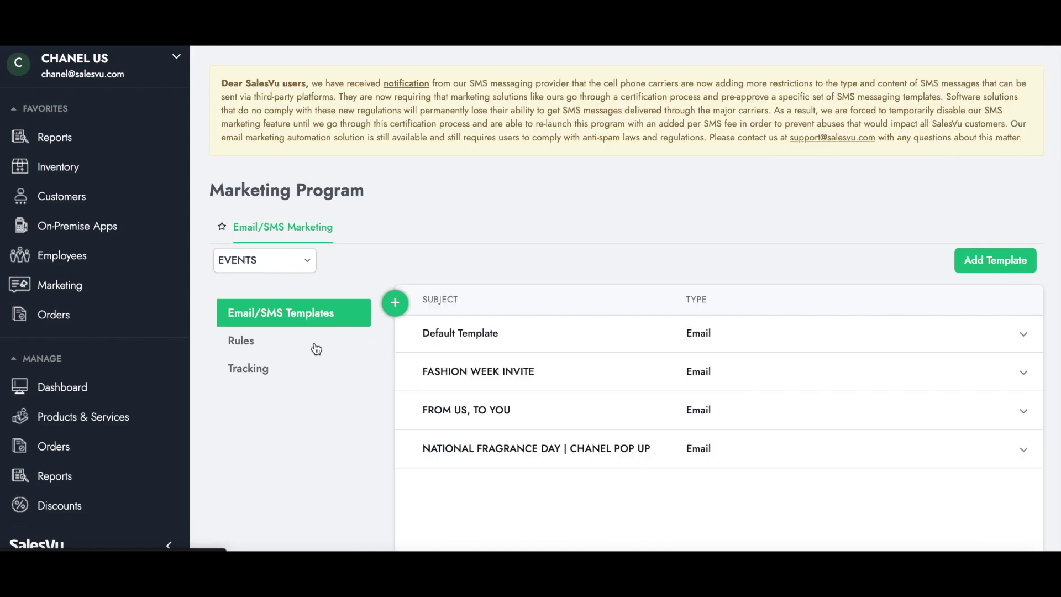
Step: Show the marketing Rules list and open the FROM US, TO YOU rule for editing
{"action": "left_click", "coordinate": [315, 348]}
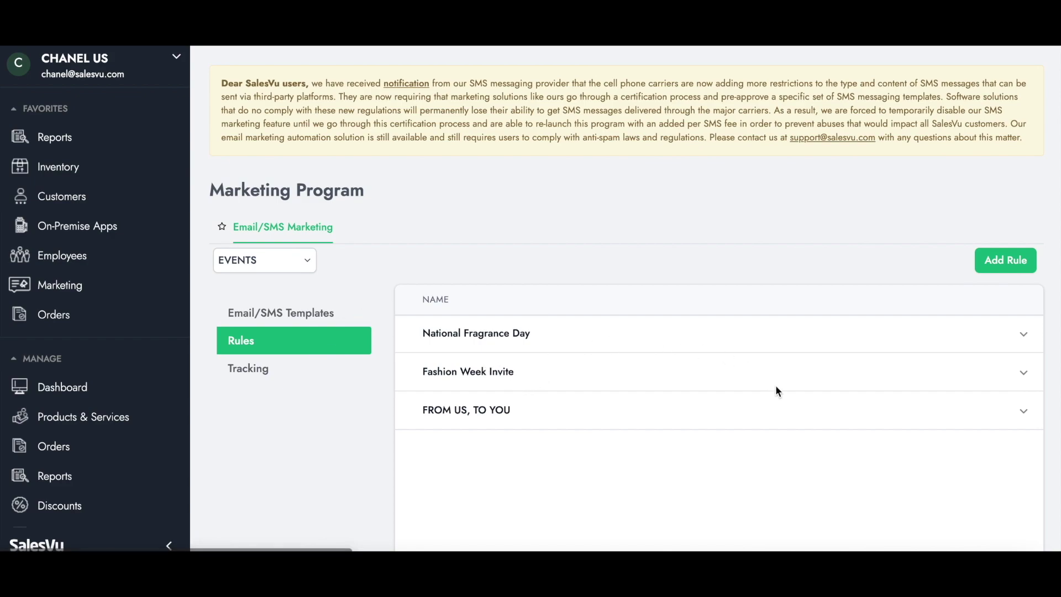
{"action": "left_click", "coordinate": [1025, 416]}
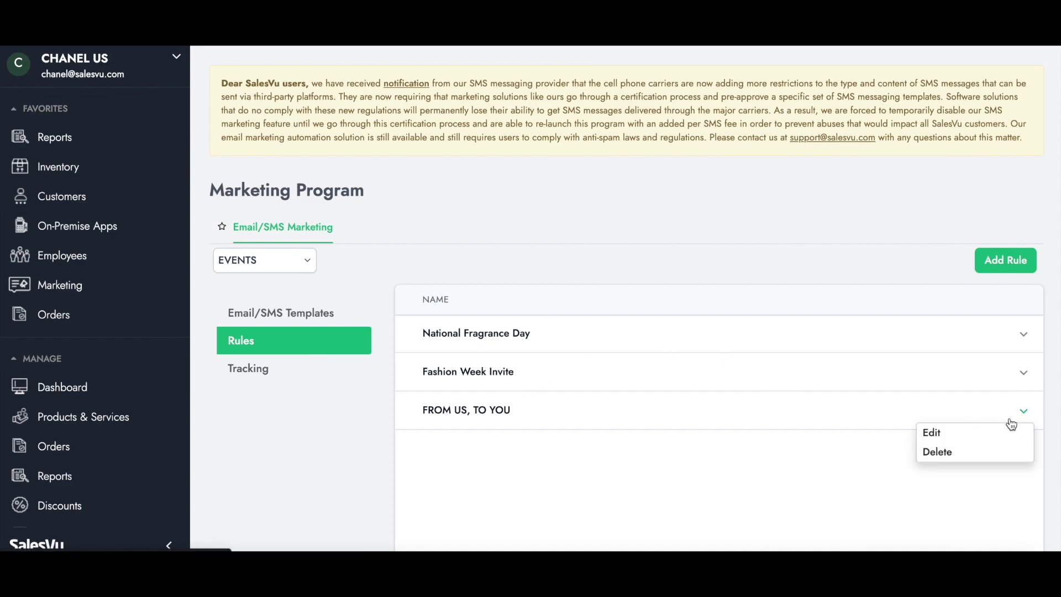
{"action": "left_click", "coordinate": [993, 435]}
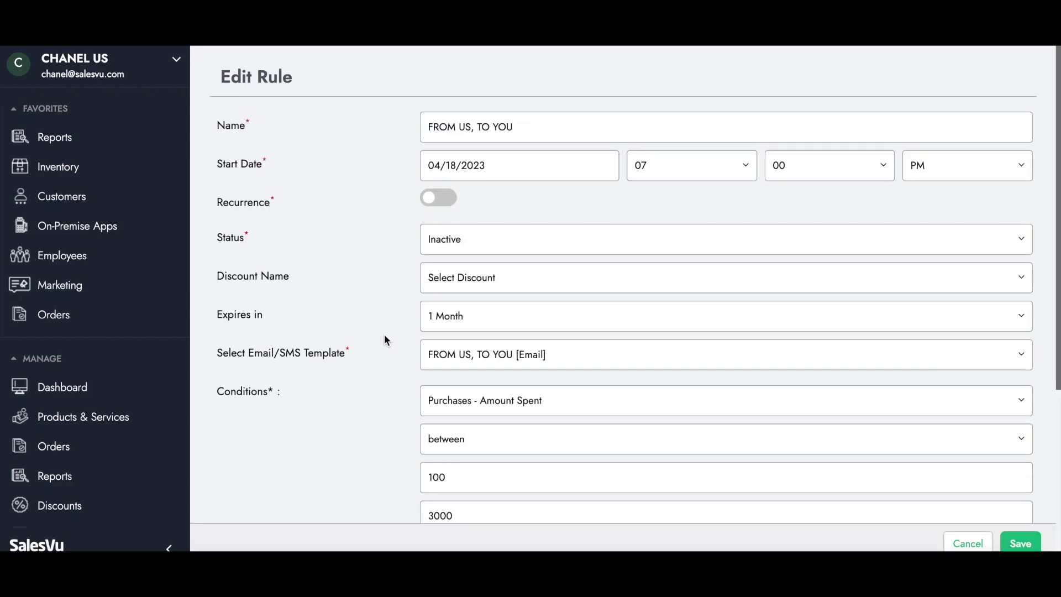
{"action": "scroll", "coordinate": [383, 333], "scroll_direction": "down", "scroll_amount": 3}
Step: Browse the available rule condition types, then cancel without saving
{"action": "left_click", "coordinate": [474, 242]}
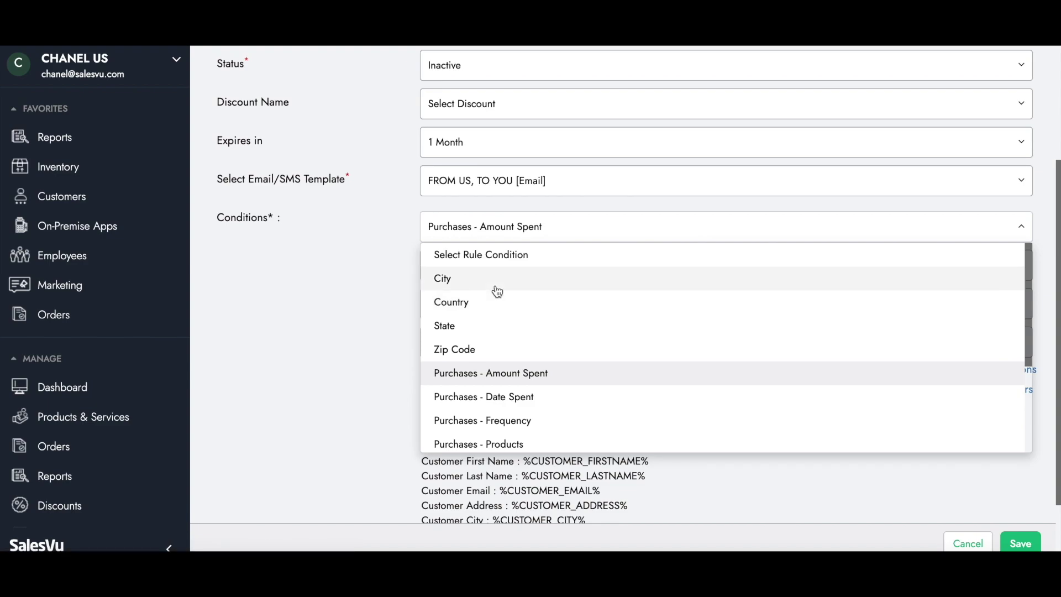
{"action": "scroll", "coordinate": [511, 338], "scroll_direction": "down", "scroll_amount": 2}
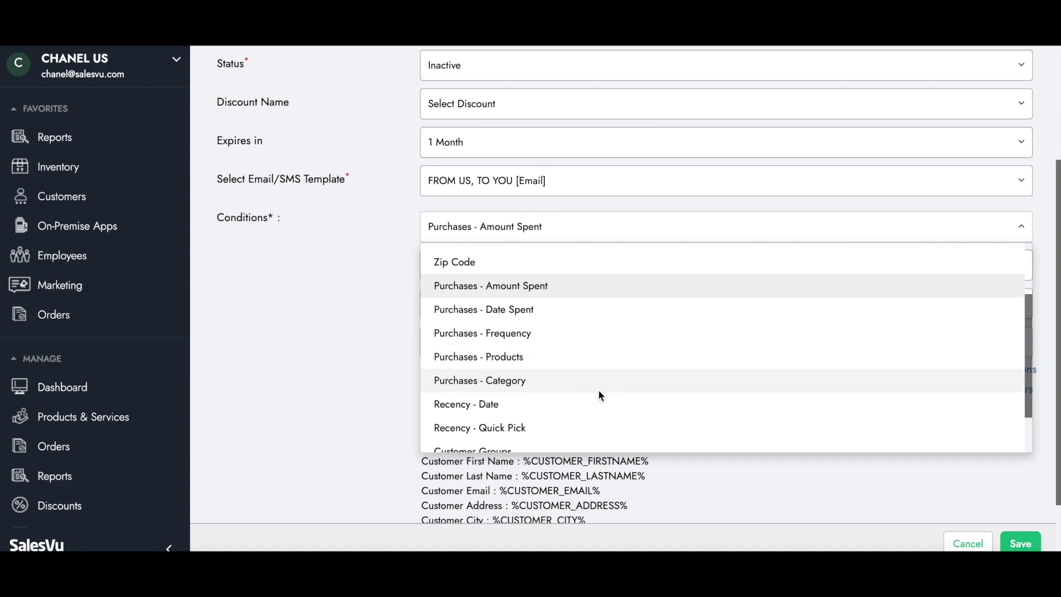
{"action": "scroll", "coordinate": [598, 389], "scroll_direction": "down", "scroll_amount": 2}
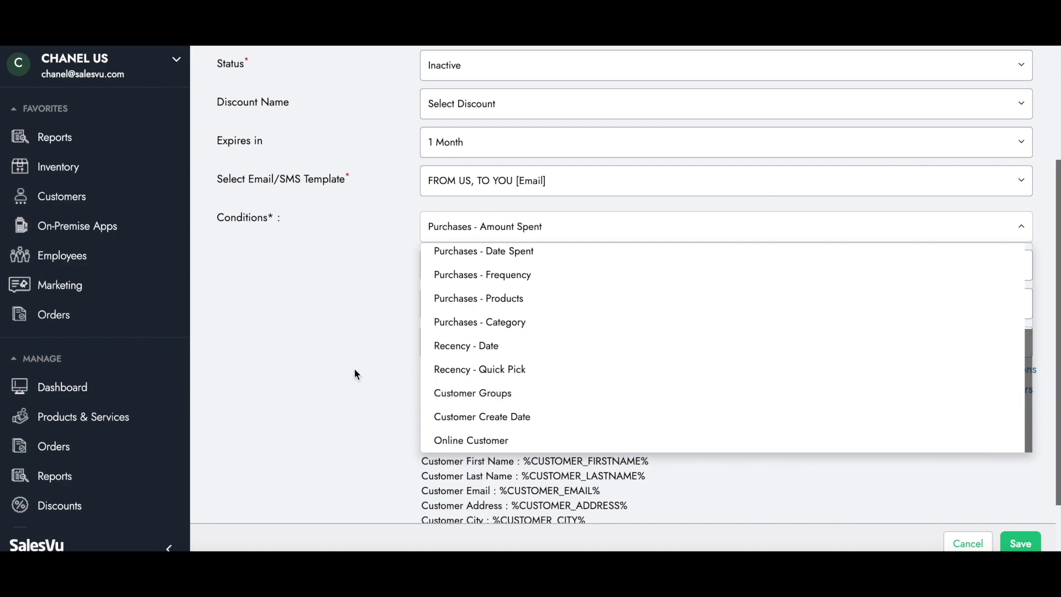
{"action": "scroll", "coordinate": [352, 366], "scroll_direction": "up", "scroll_amount": 1}
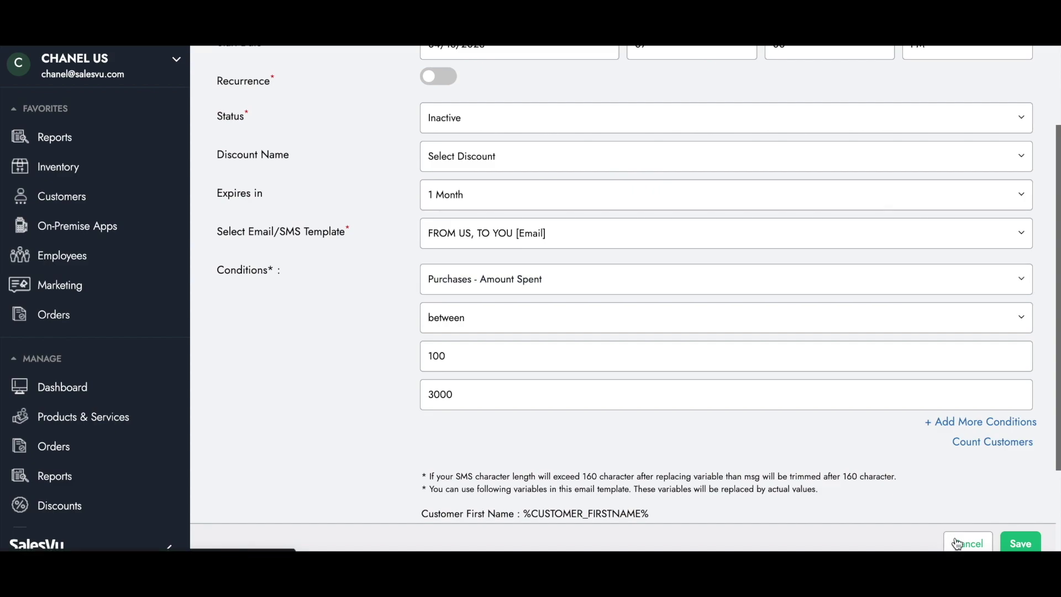
{"action": "left_click", "coordinate": [957, 544]}
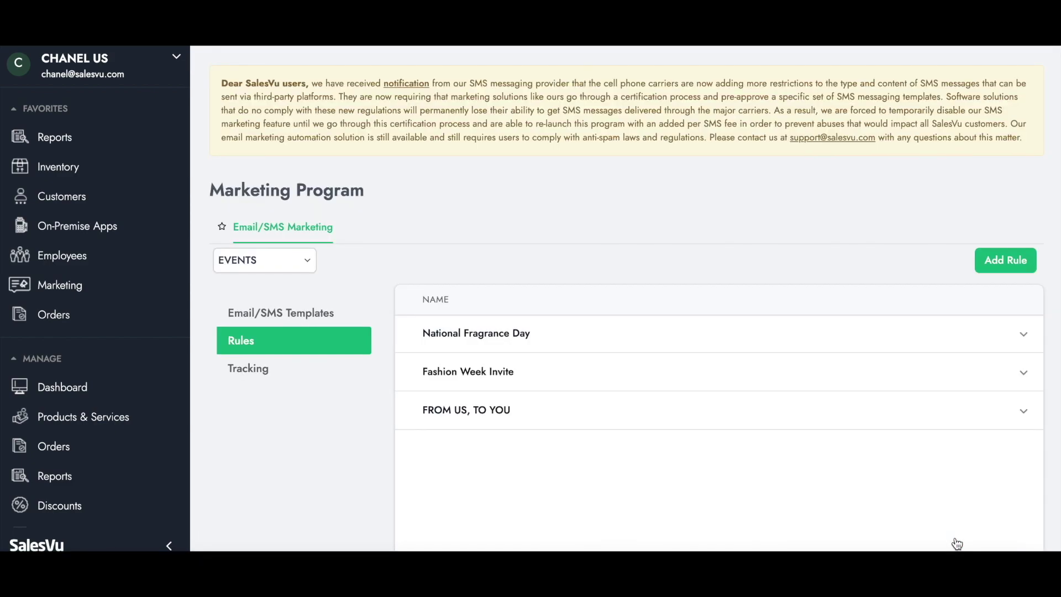
Step: Show email tracking records for Year to Date (01/01/2023 – 06/13/2023)
{"action": "left_click", "coordinate": [288, 376]}
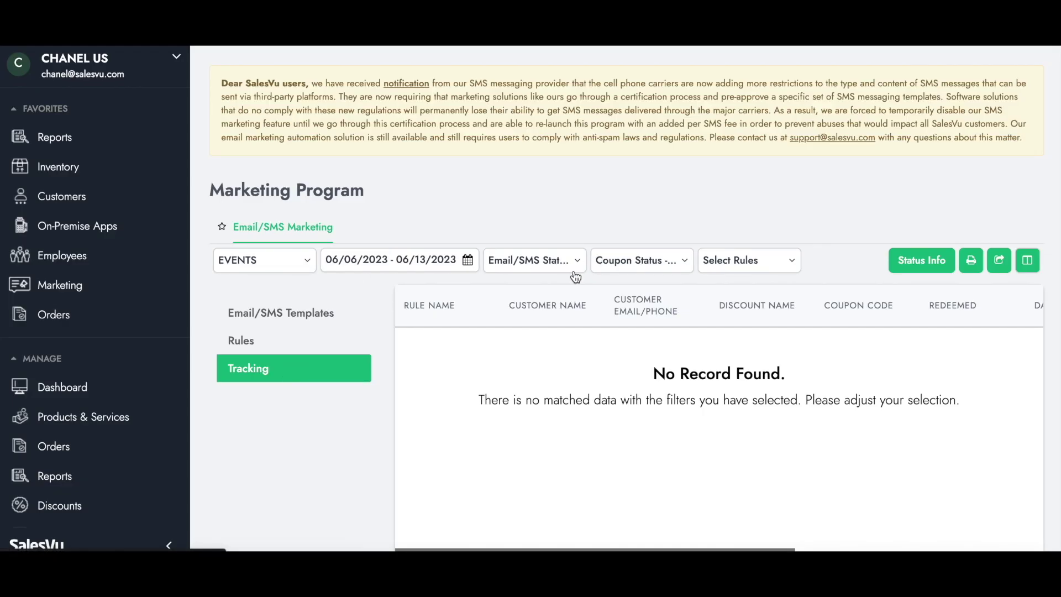
{"action": "left_click", "coordinate": [467, 261]}
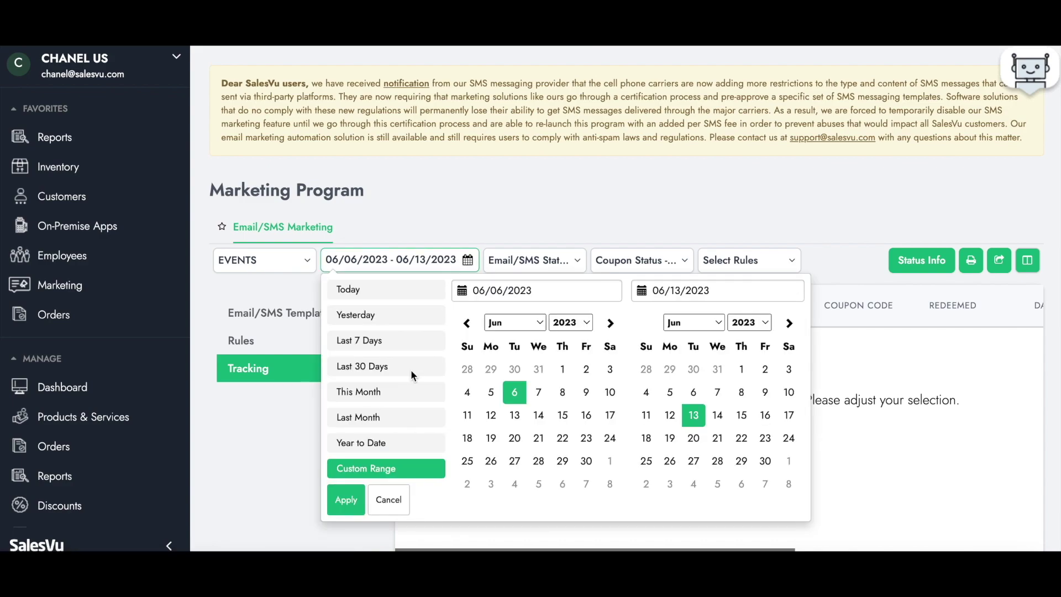
{"action": "left_click", "coordinate": [386, 444]}
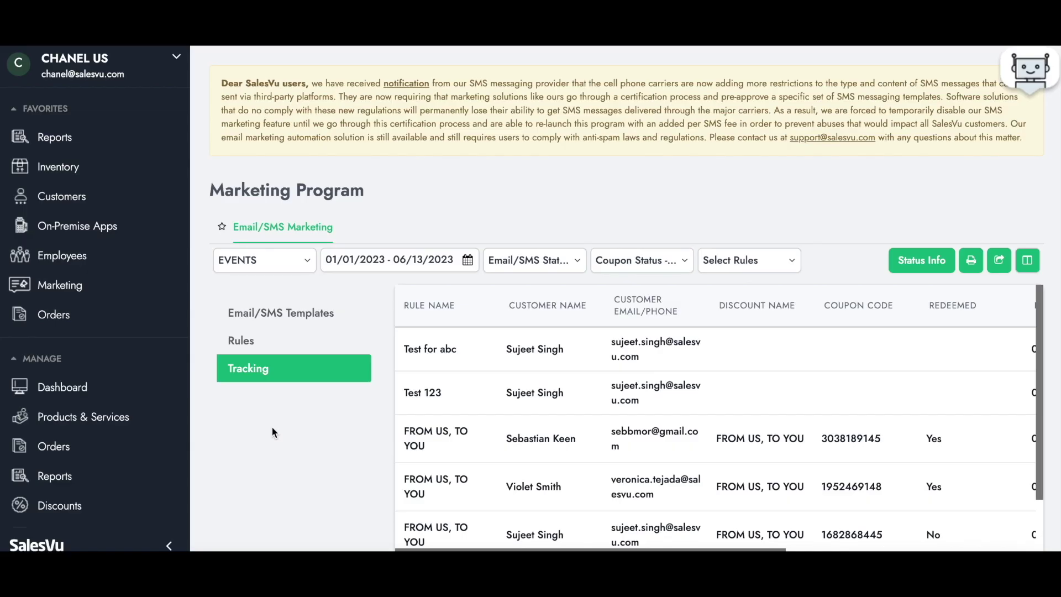
{"action": "scroll", "coordinate": [807, 381], "scroll_direction": "down", "scroll_amount": 1}
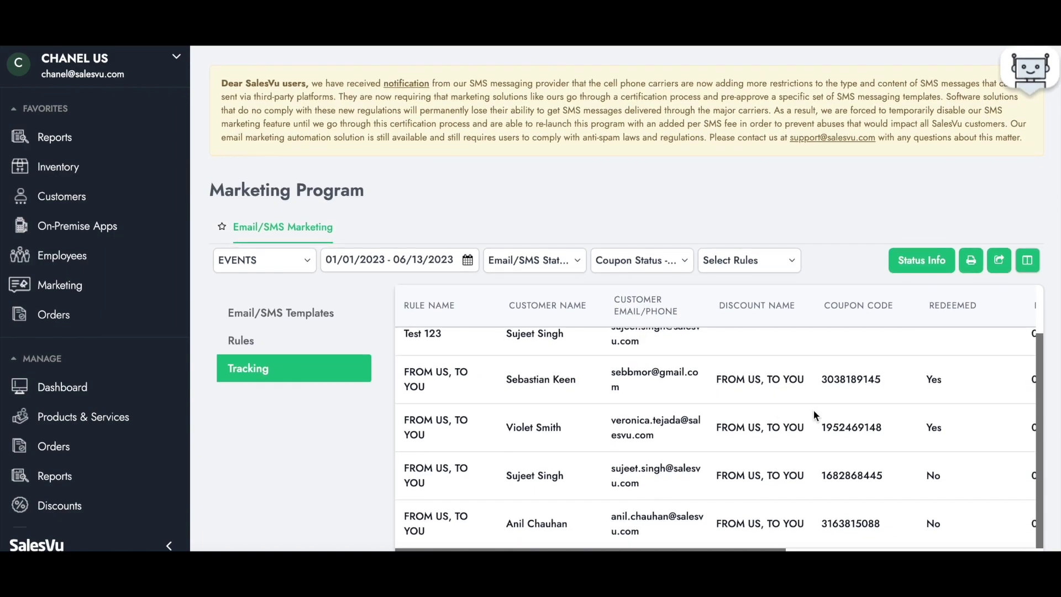
Step: Scroll the tracking table right to view coupon redemption and opened status columns
{"action": "scroll", "coordinate": [870, 427], "scroll_direction": "right", "scroll_amount": 5}
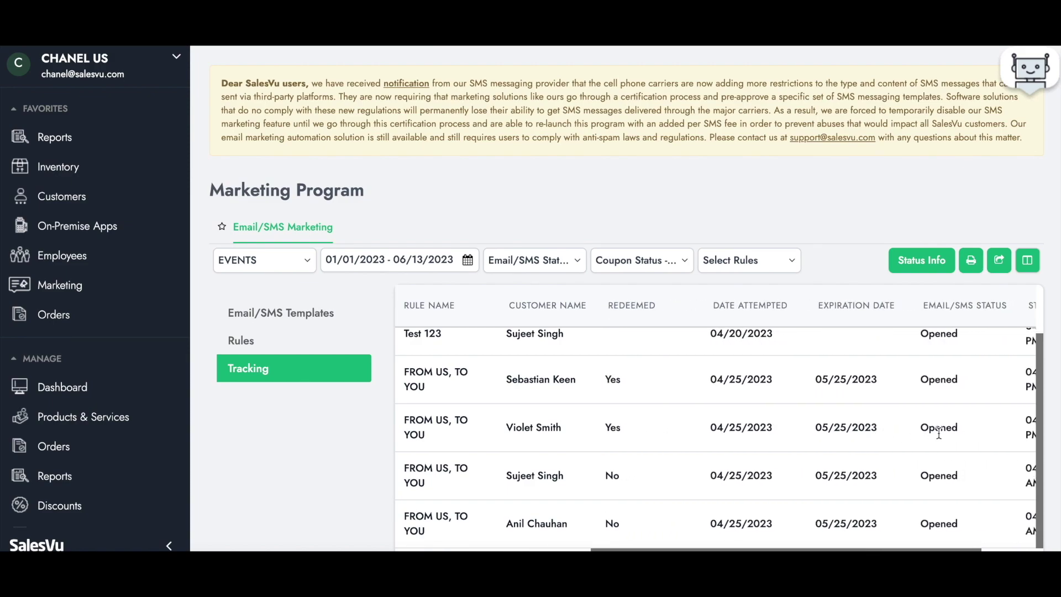
{"action": "scroll", "coordinate": [938, 433], "scroll_direction": "right", "scroll_amount": 2}
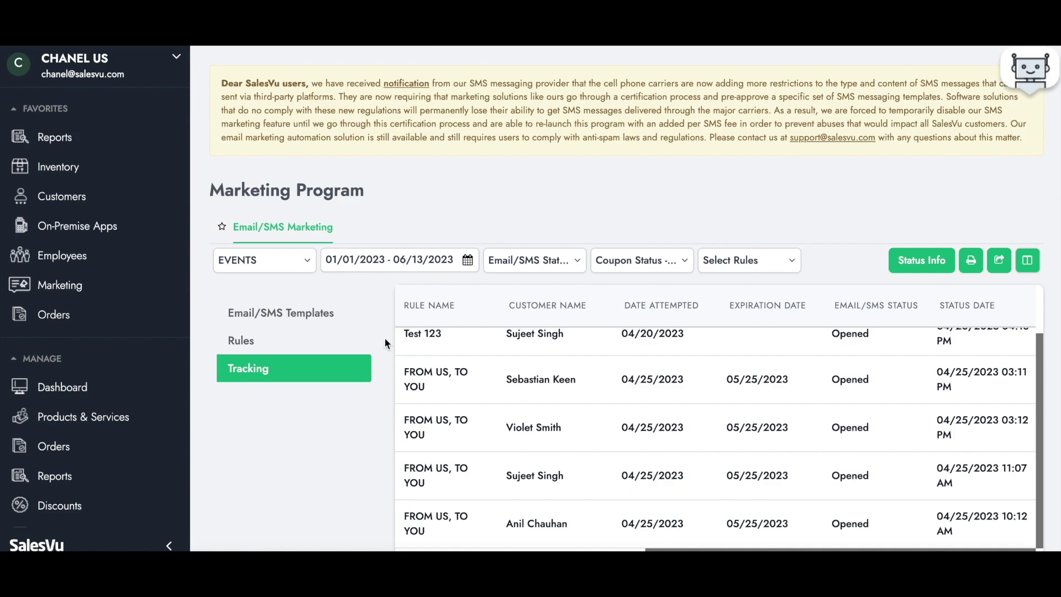
{"action": "scroll", "coordinate": [105, 420], "scroll_direction": "down", "scroll_amount": 8}
{"action": "scroll", "coordinate": [107, 422], "scroll_direction": "down", "scroll_amount": 1}
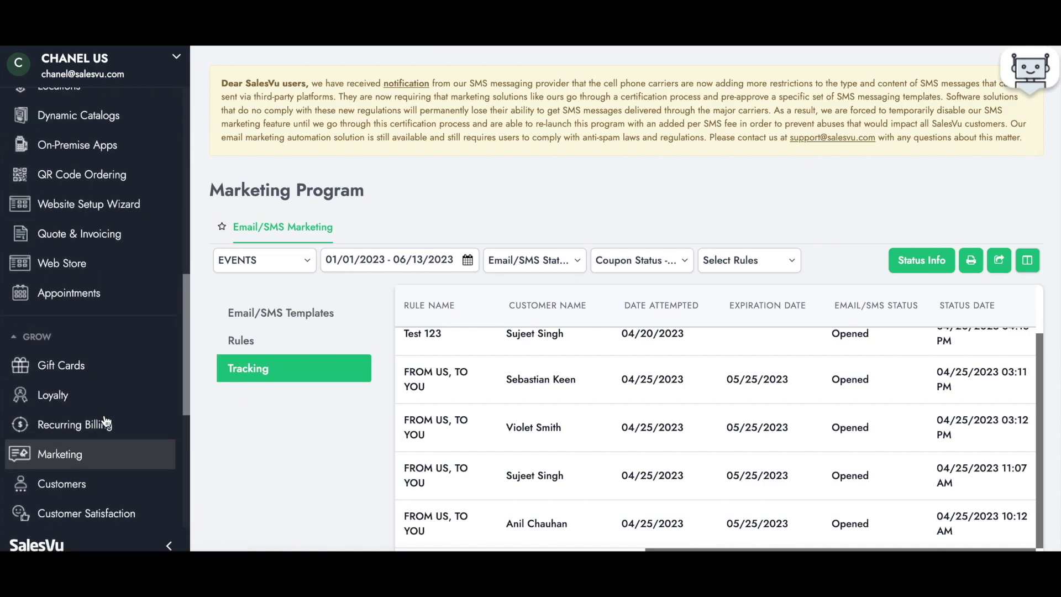
Step: Open the Loyalty report and scroll its table to view each customer's Loyalty Tier
{"action": "left_click", "coordinate": [54, 396]}
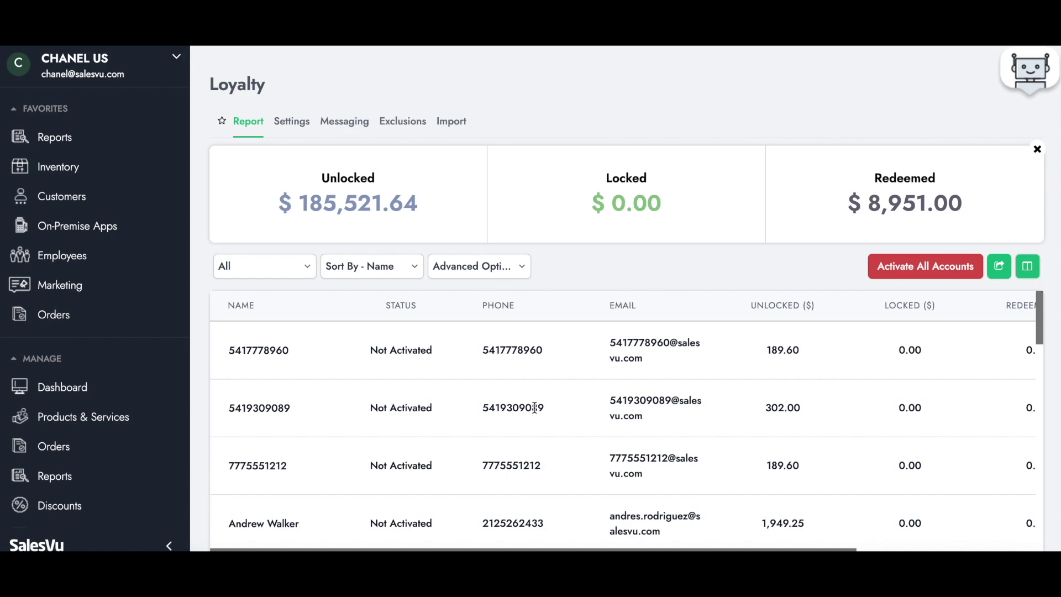
{"action": "scroll", "coordinate": [534, 407], "scroll_direction": "down", "scroll_amount": 3}
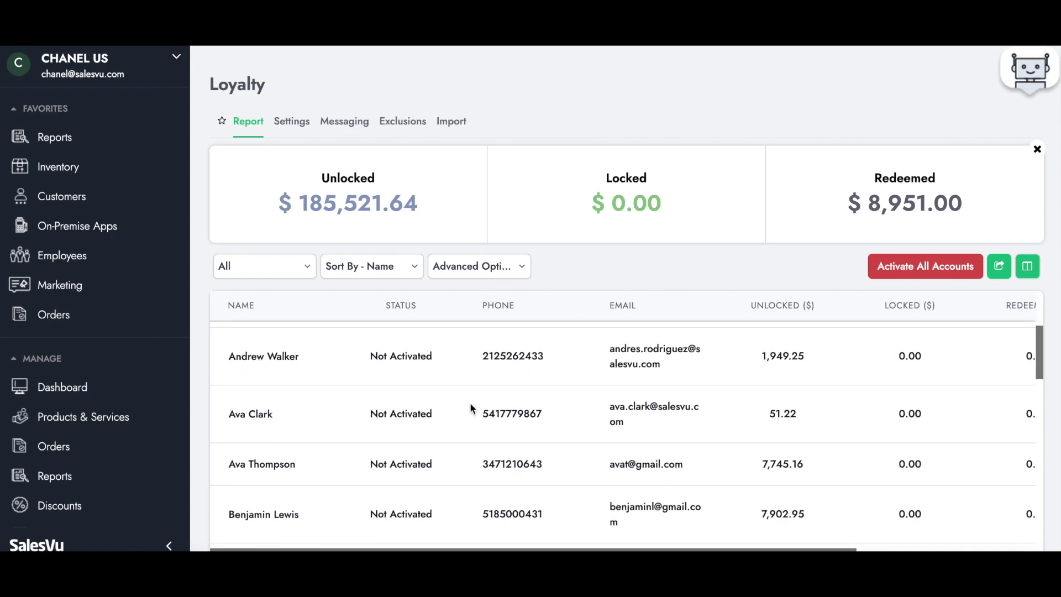
{"action": "scroll", "coordinate": [667, 388], "scroll_direction": "right", "scroll_amount": 3}
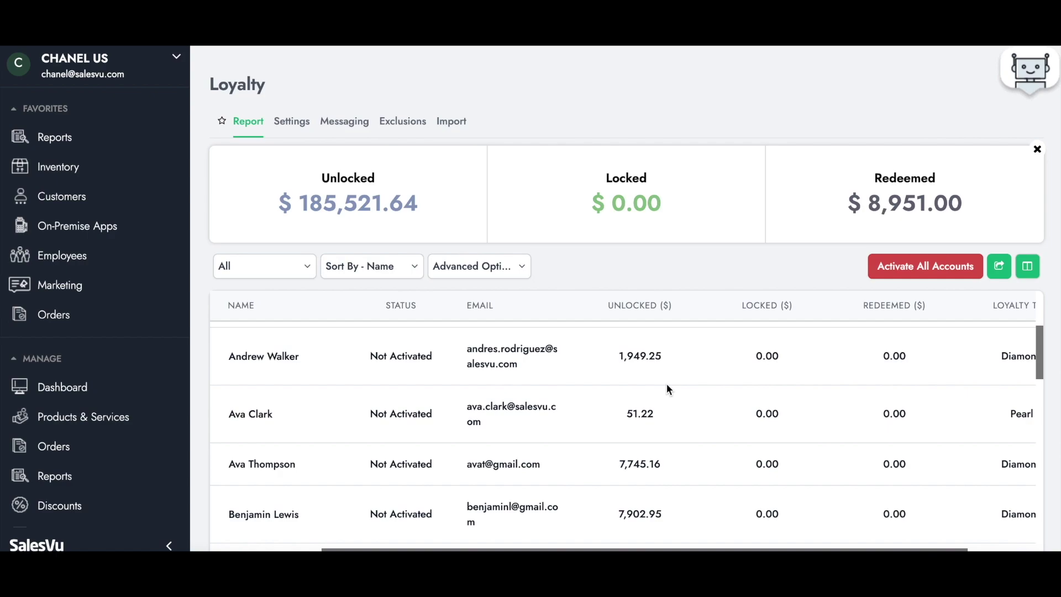
{"action": "scroll", "coordinate": [810, 406], "scroll_direction": "right", "scroll_amount": 2}
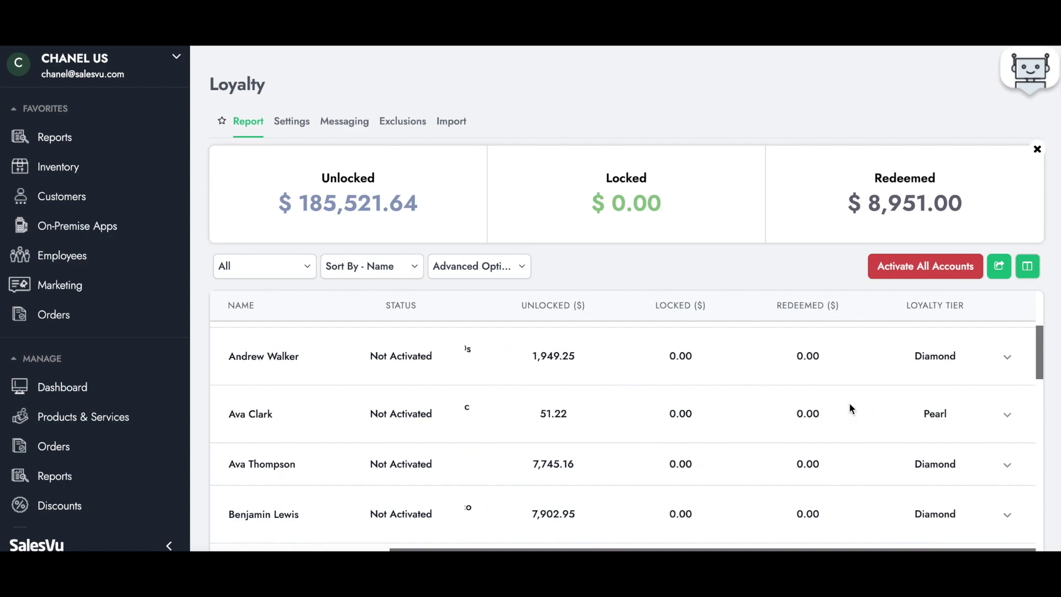
{"action": "scroll", "coordinate": [947, 492], "scroll_direction": "down", "scroll_amount": 5}
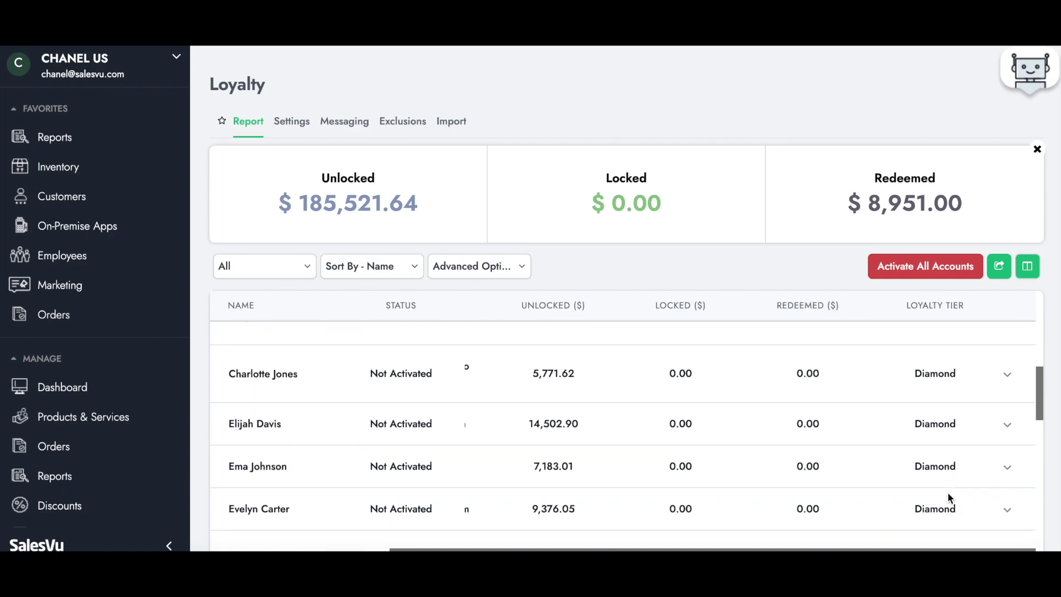